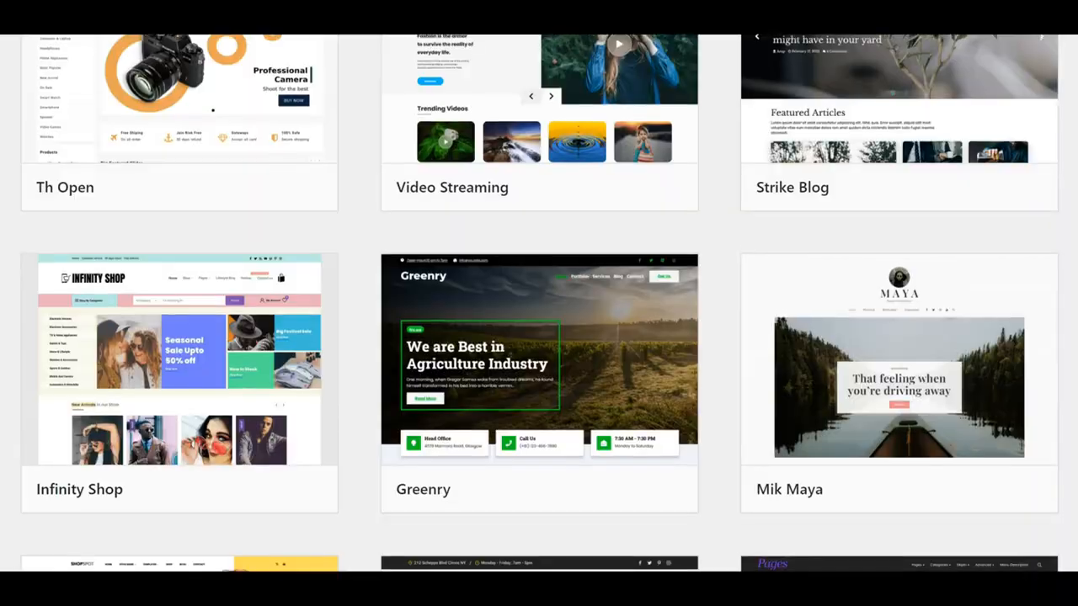
Scroll through the theme gallery and down the Astra home page to Customize Everything Easily
scroll(539, 303, down, 4)
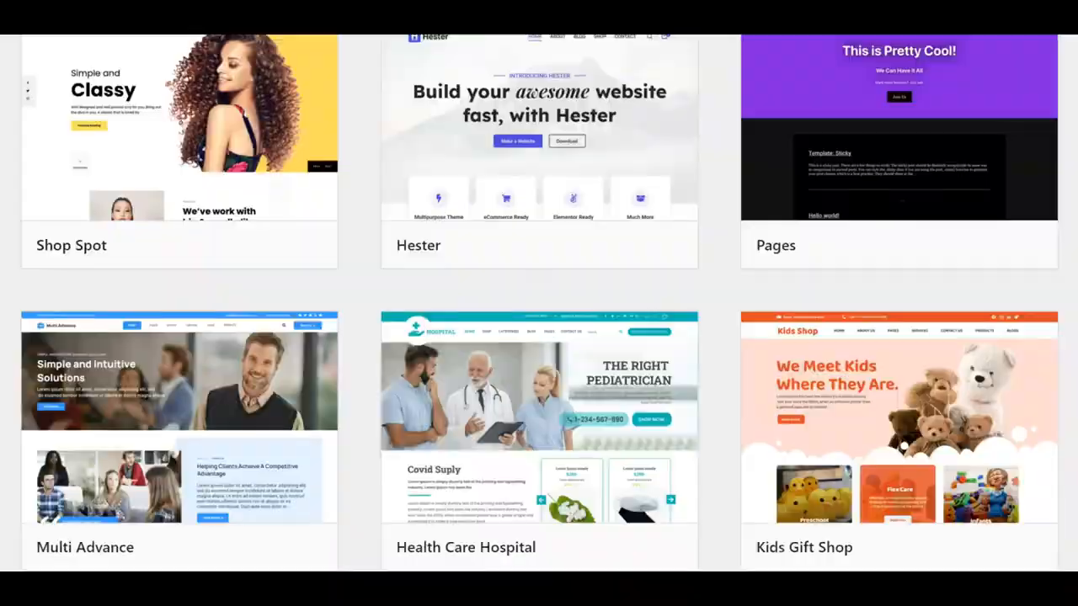
scroll(539, 303, down, 4)
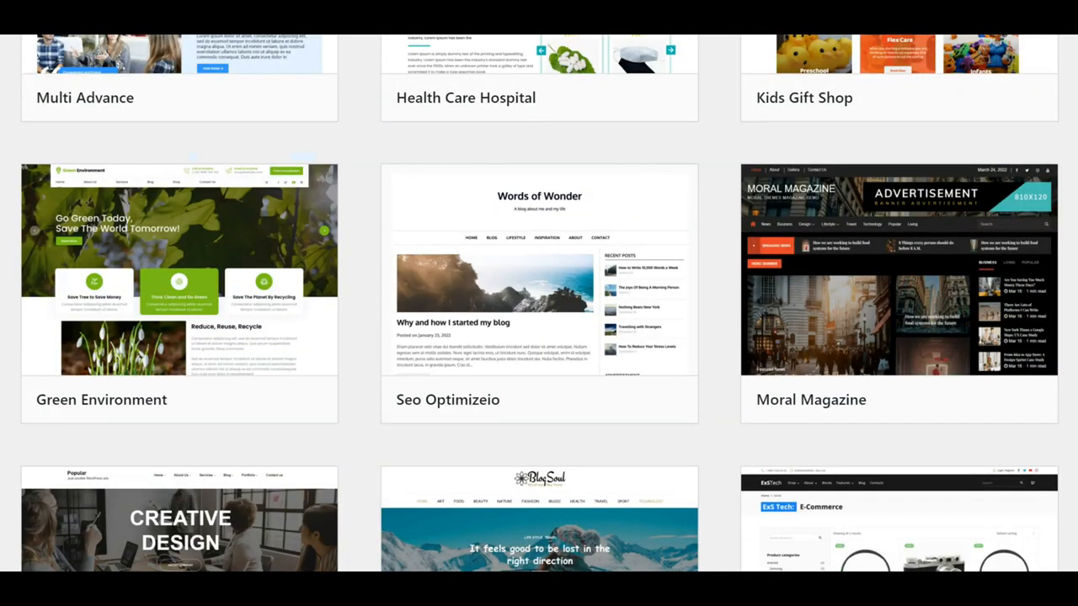
scroll(539, 303, down, 5)
scroll(539, 303, down, 5)
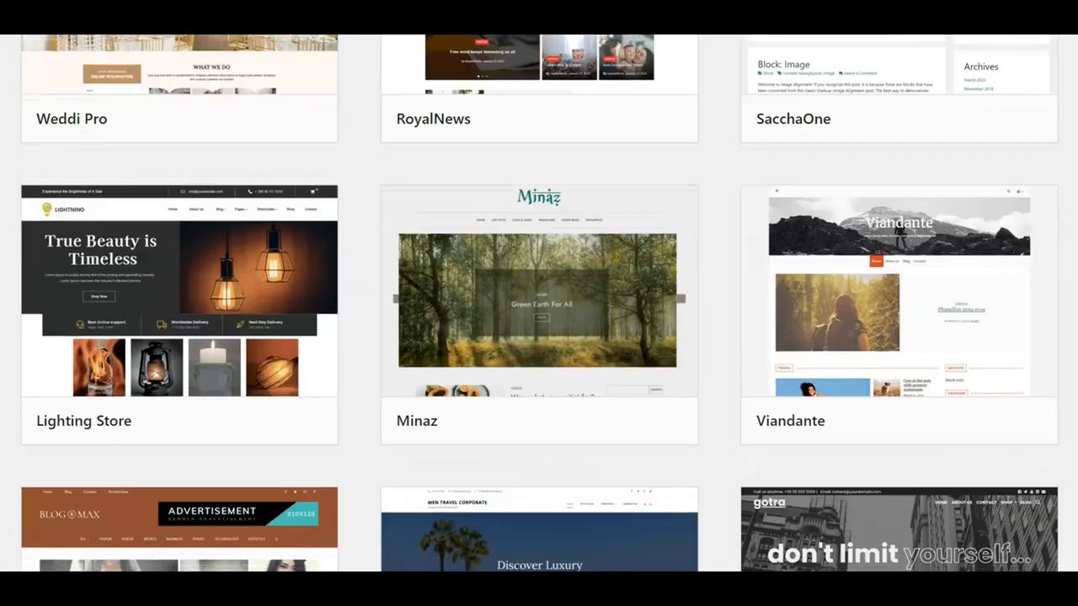
scroll(539, 303, down, 5)
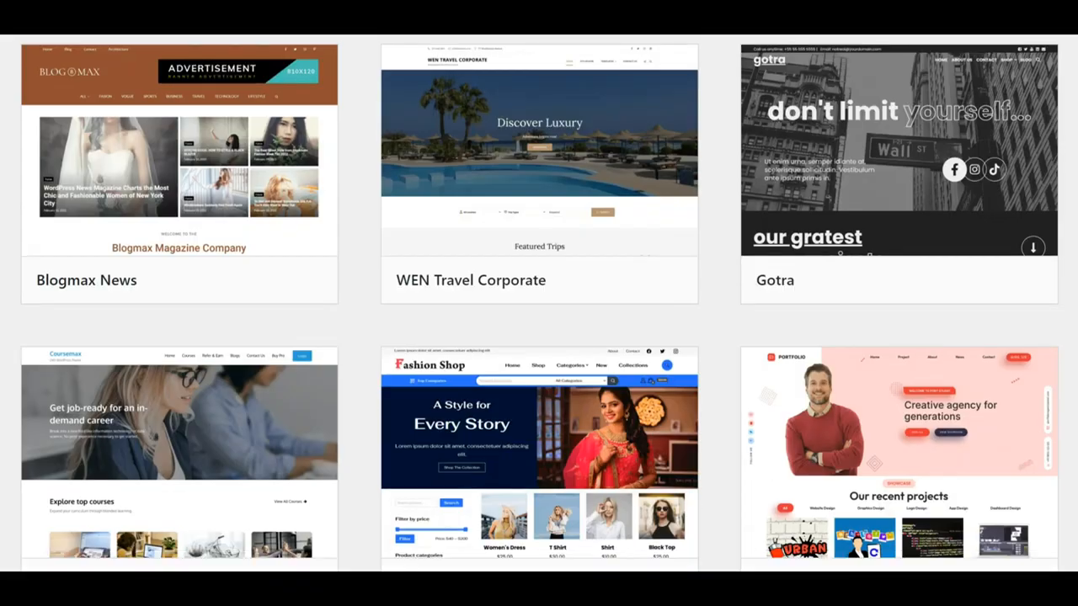
scroll(539, 303, down, 1)
scroll(539, 304, down, 4)
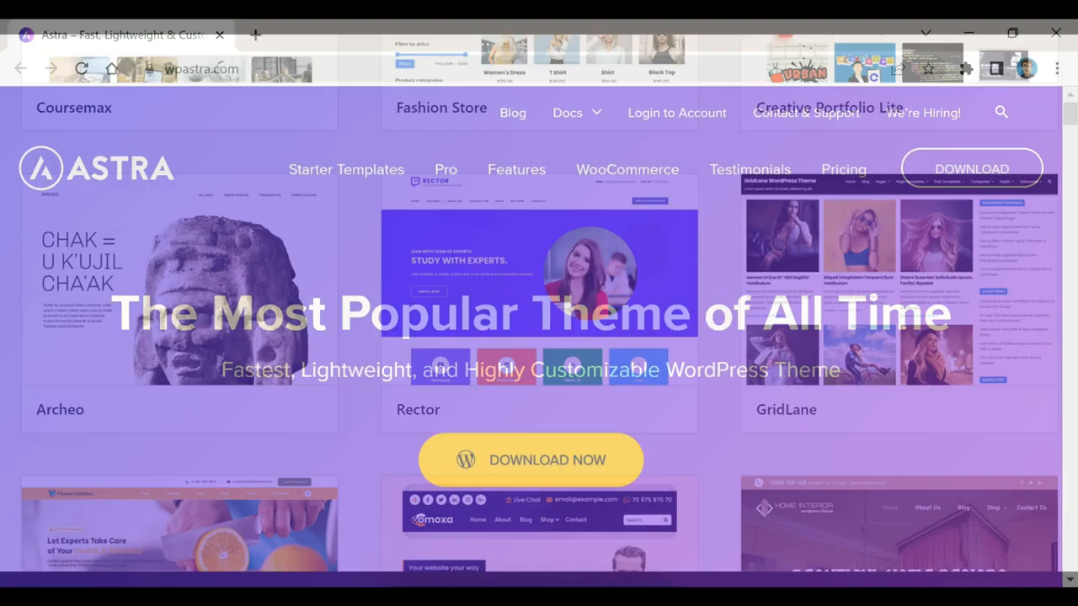
scroll(539, 336, down, 5)
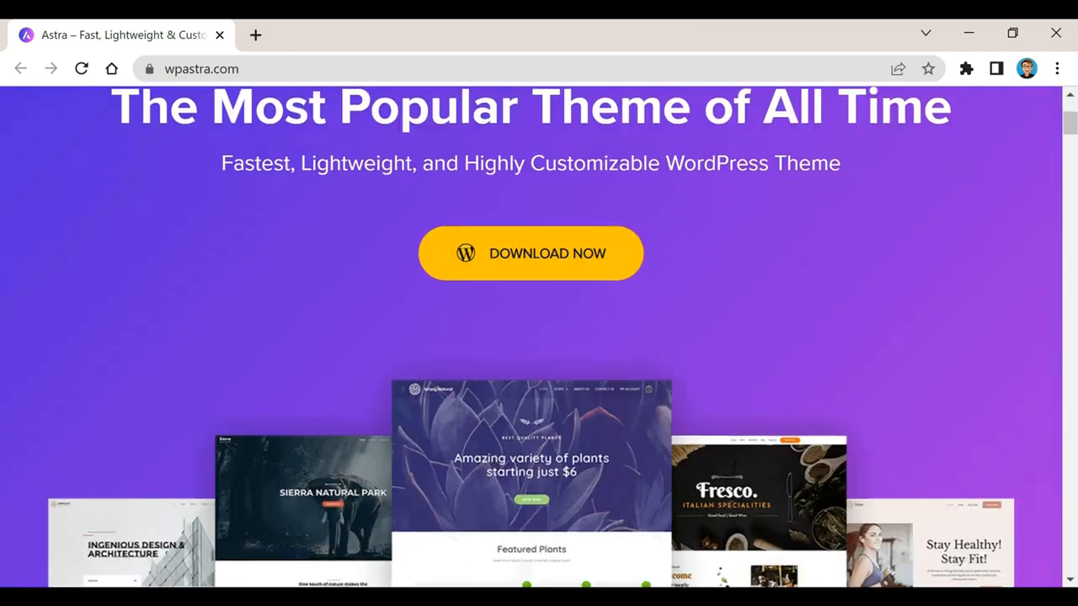
scroll(539, 337, down, 3)
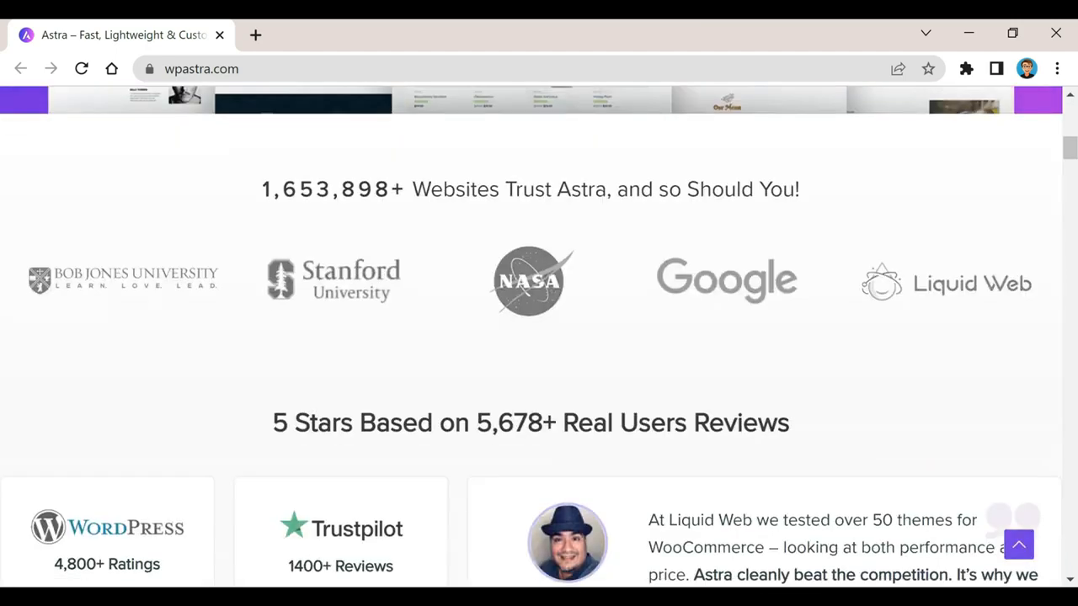
scroll(539, 337, down, 7)
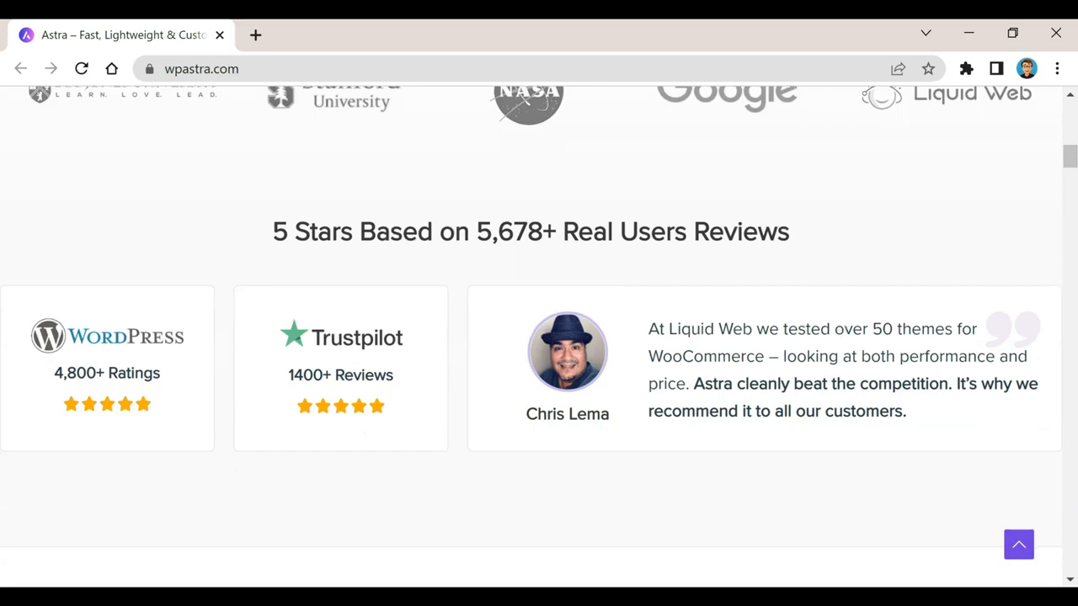
scroll(539, 336, down, 5)
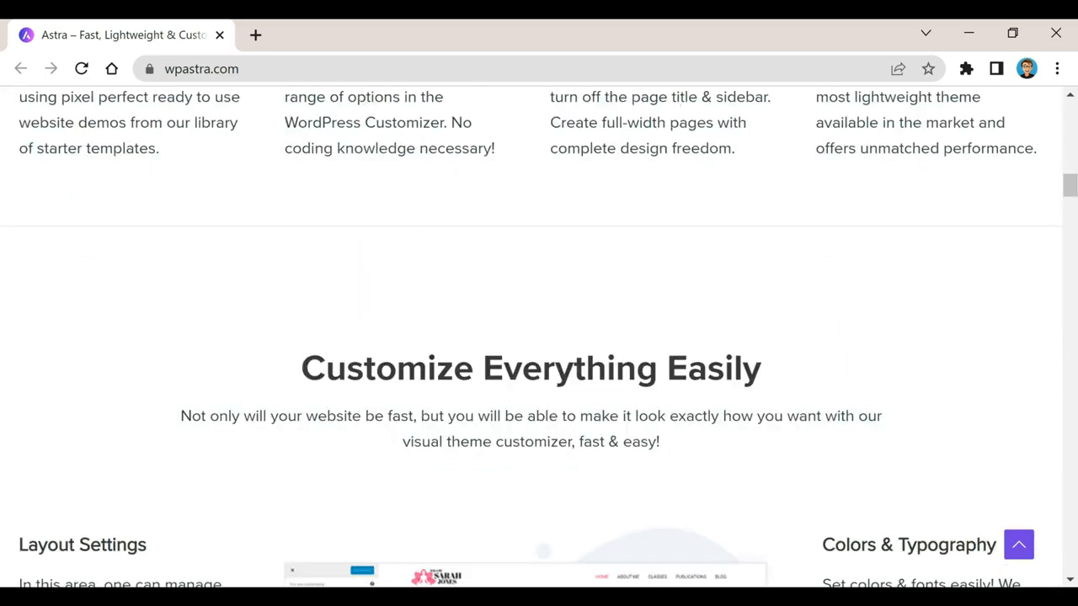
scroll(539, 337, down, 3)
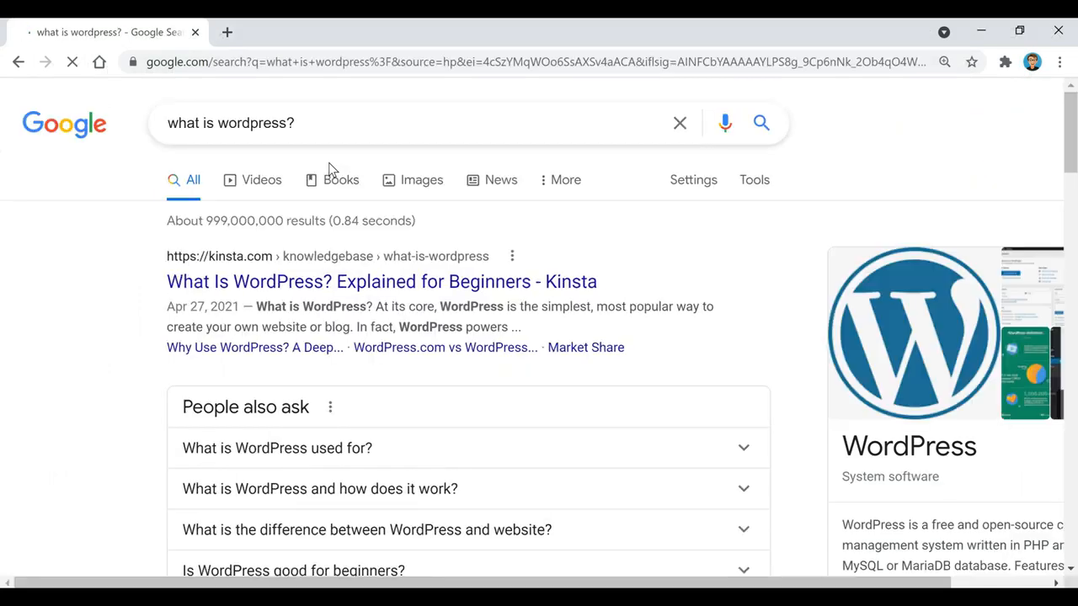
Expand 'What is WordPress used for?' in People also ask and highlight its answer paragraph
scroll(762, 235, down, 1)
scroll(762, 234, down, 1)
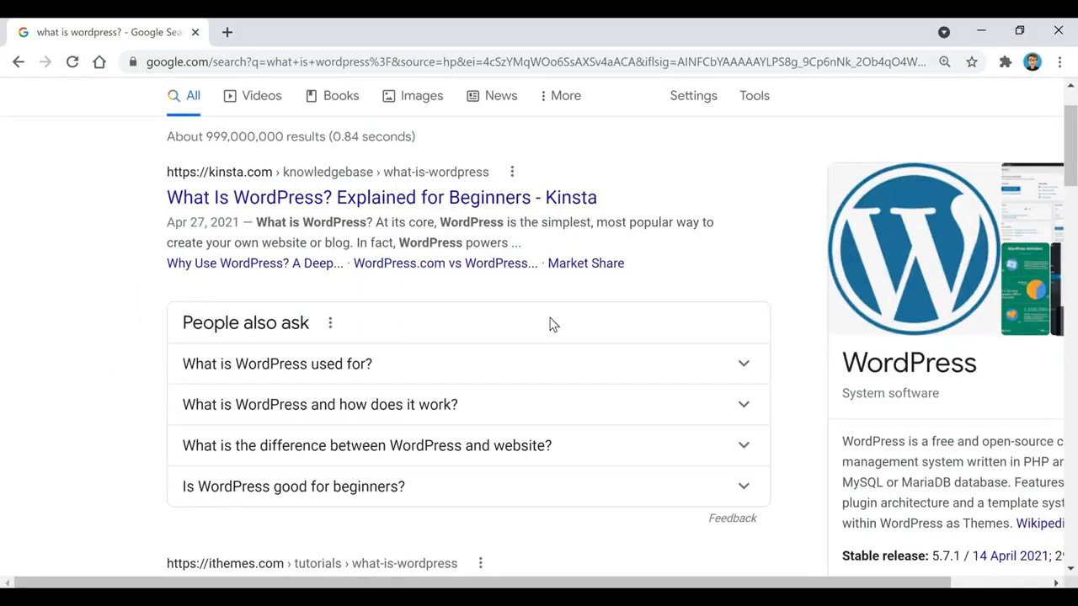
click(369, 364)
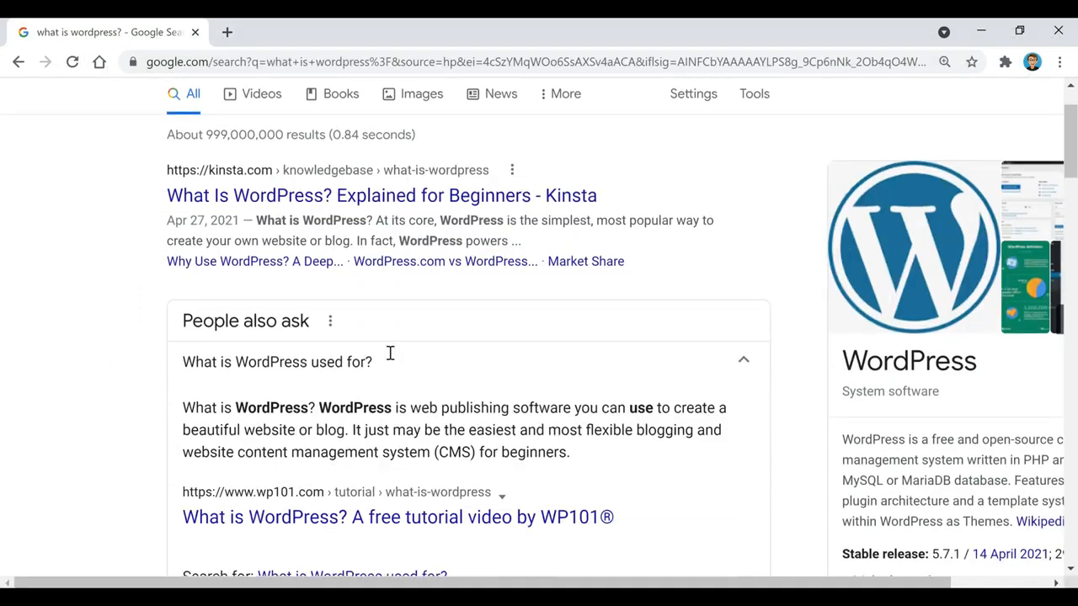
scroll(390, 352, down, 1)
drag(182, 324, 583, 383)
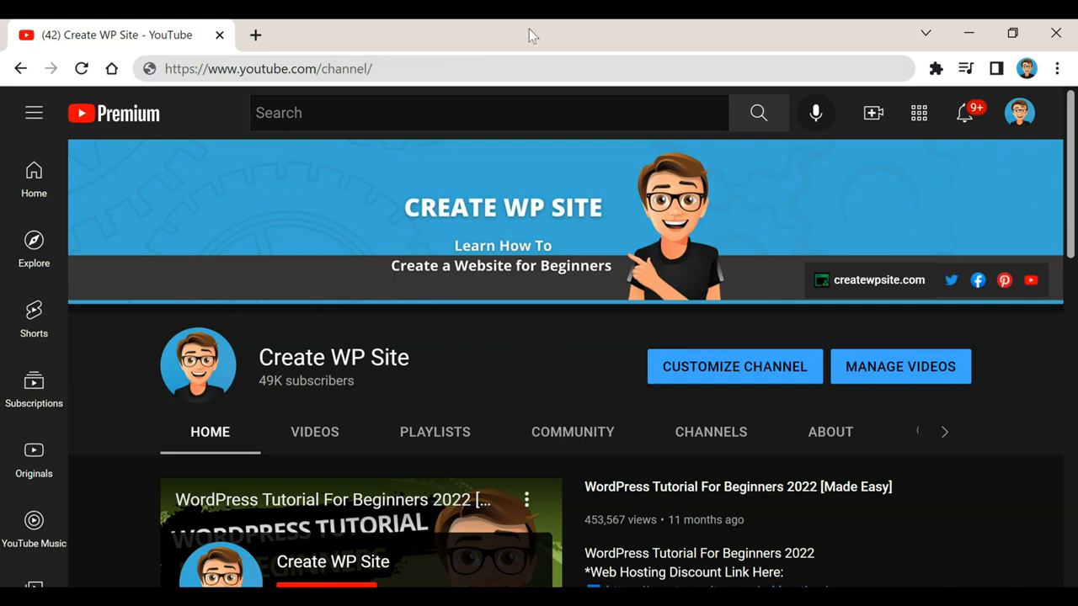
Replace the channel page URL with the pasted createwpsite.com/special-deals/ address
click(461, 68)
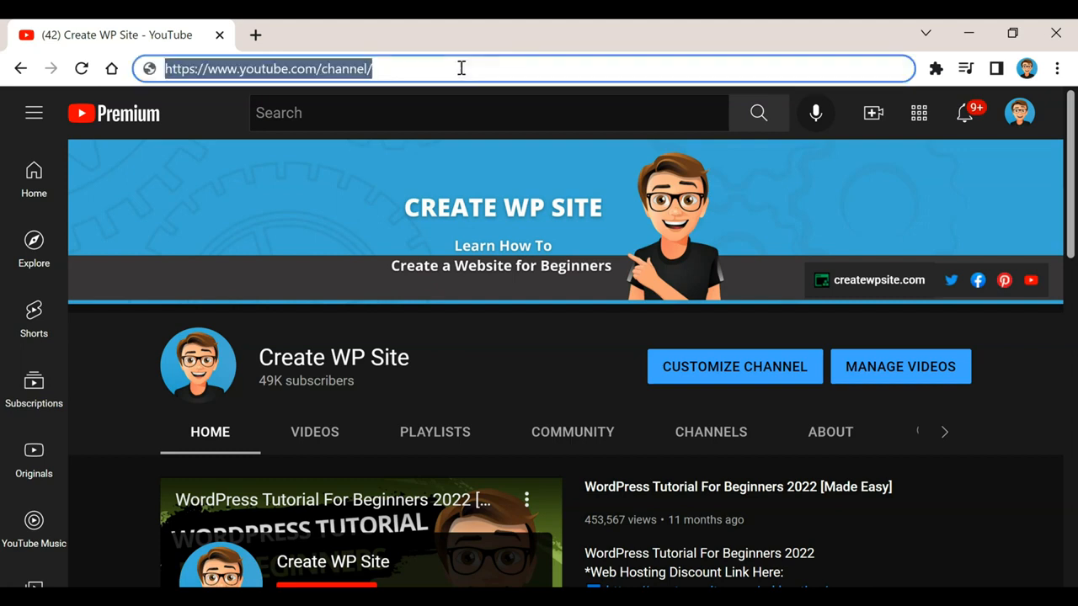
text(https://createwpsite.com/special-deals/)
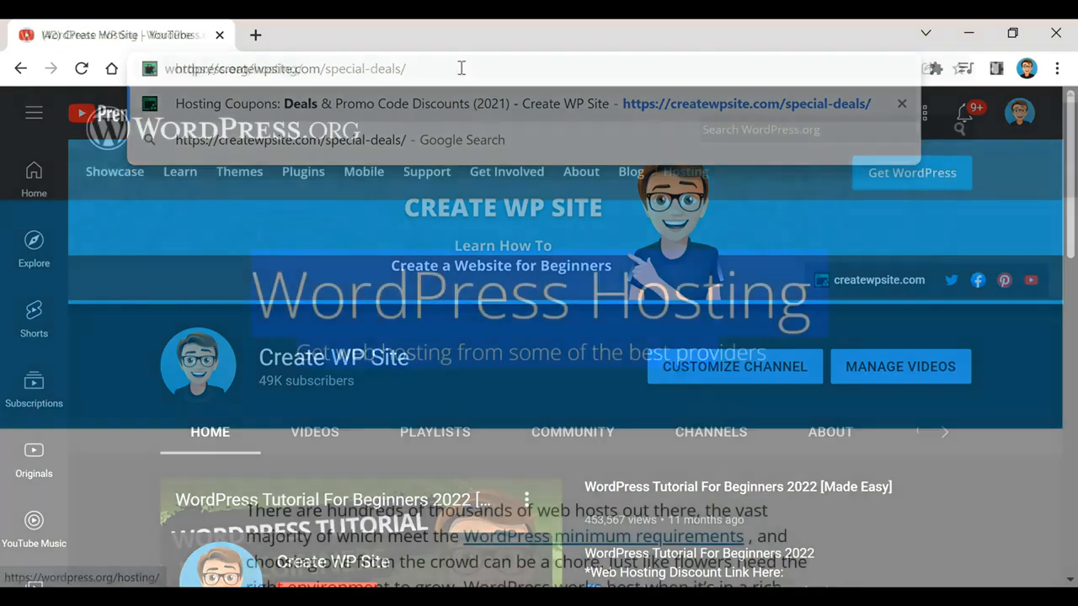
Scroll the wordpress.org/hosting page down to Bluehost and highlight its heading
scroll(539, 337, down, 5)
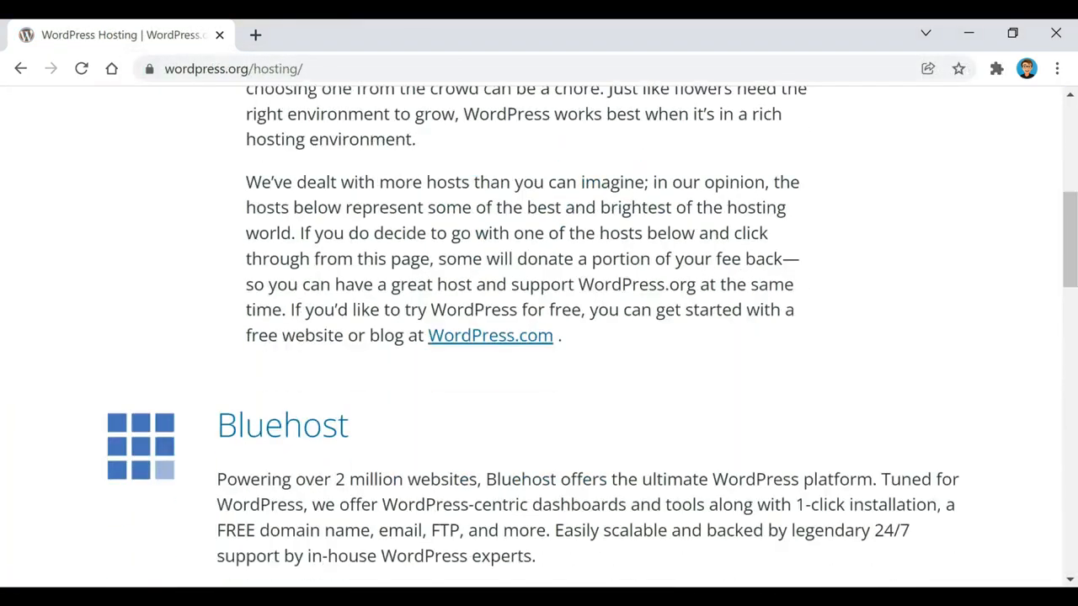
drag(216, 425, 352, 426)
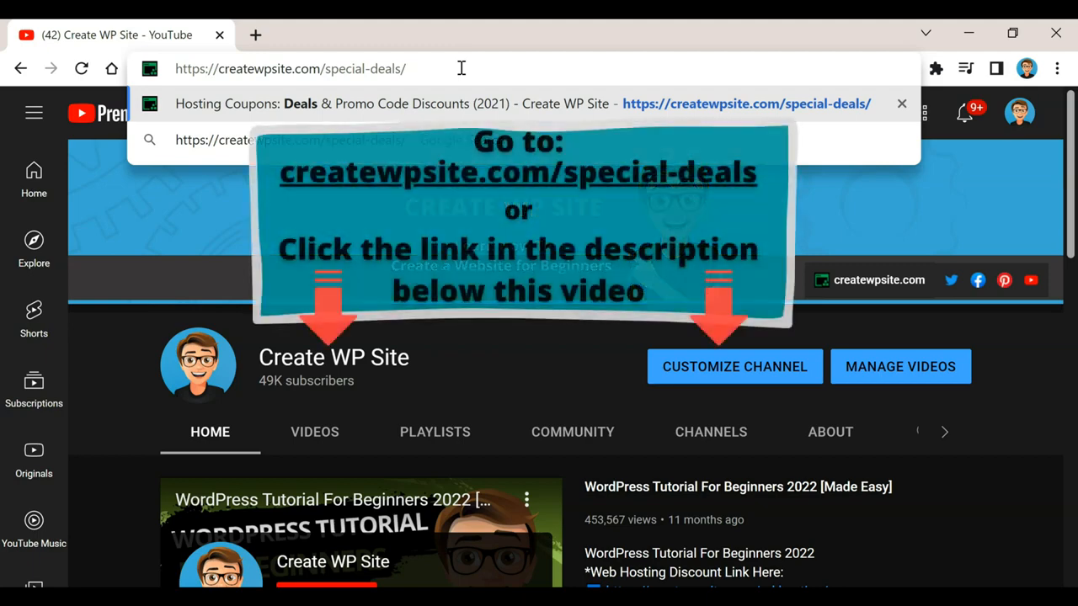
Load createwpsite.com/special-deals and follow the GoDaddy Coupon to its $2.99/mo WordPress hosting offer
key(Return)
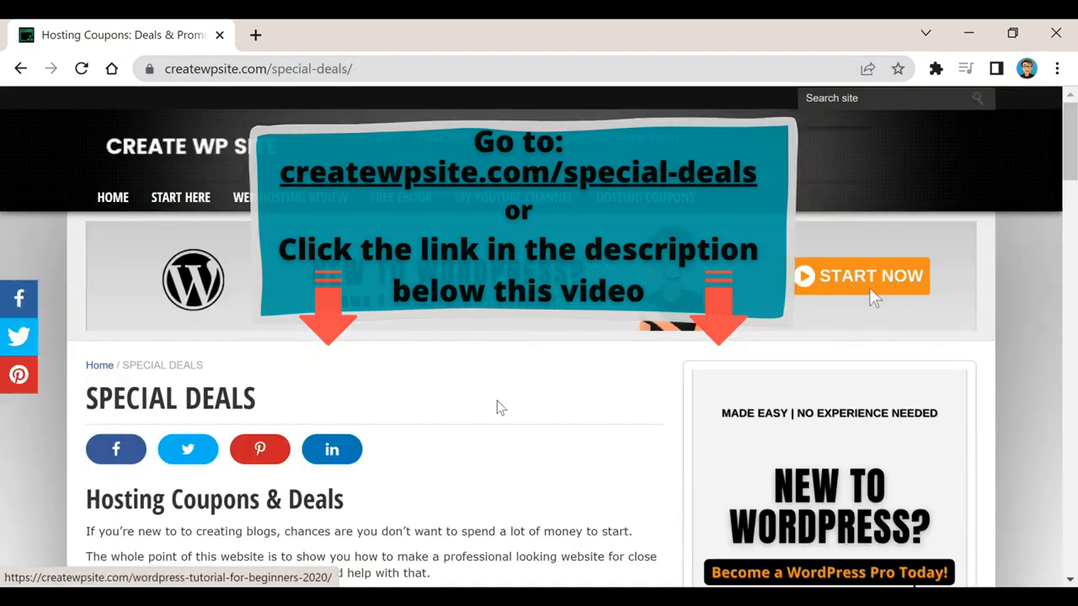
scroll(497, 408, down, 5)
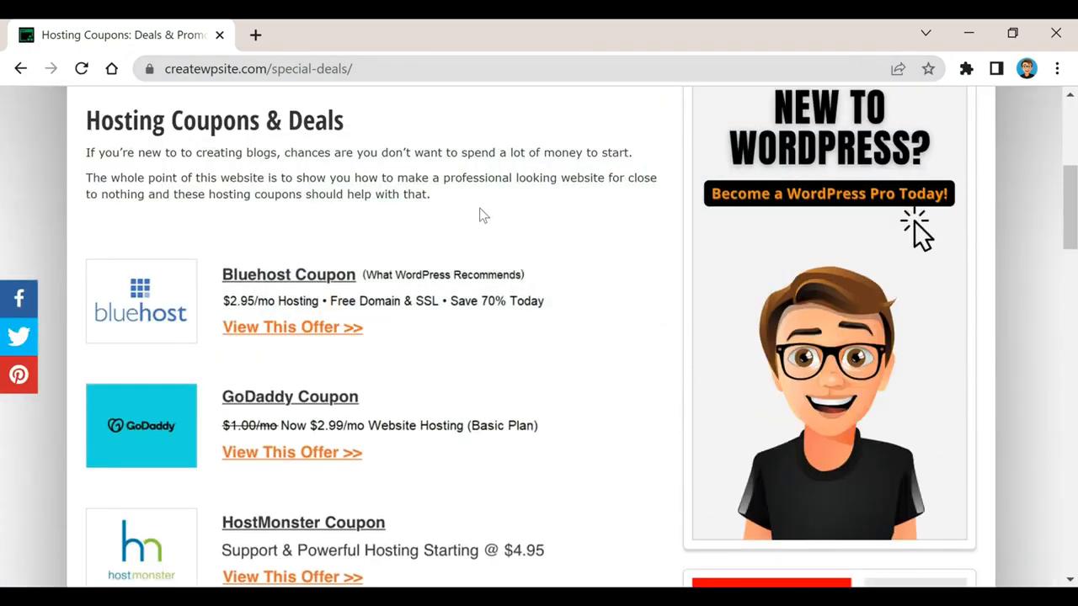
scroll(476, 211, down, 1)
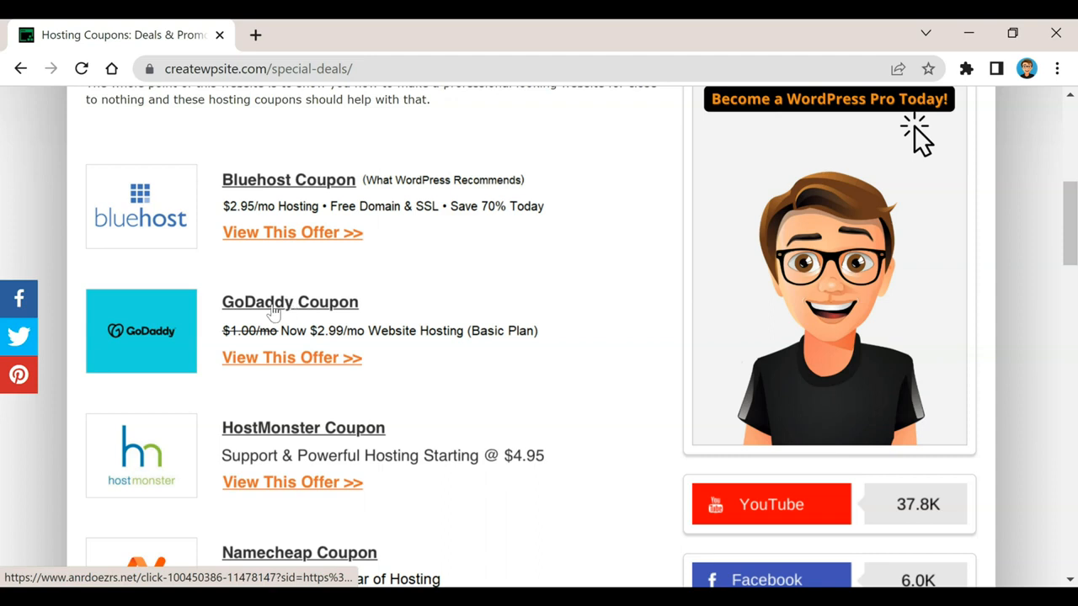
click(310, 364)
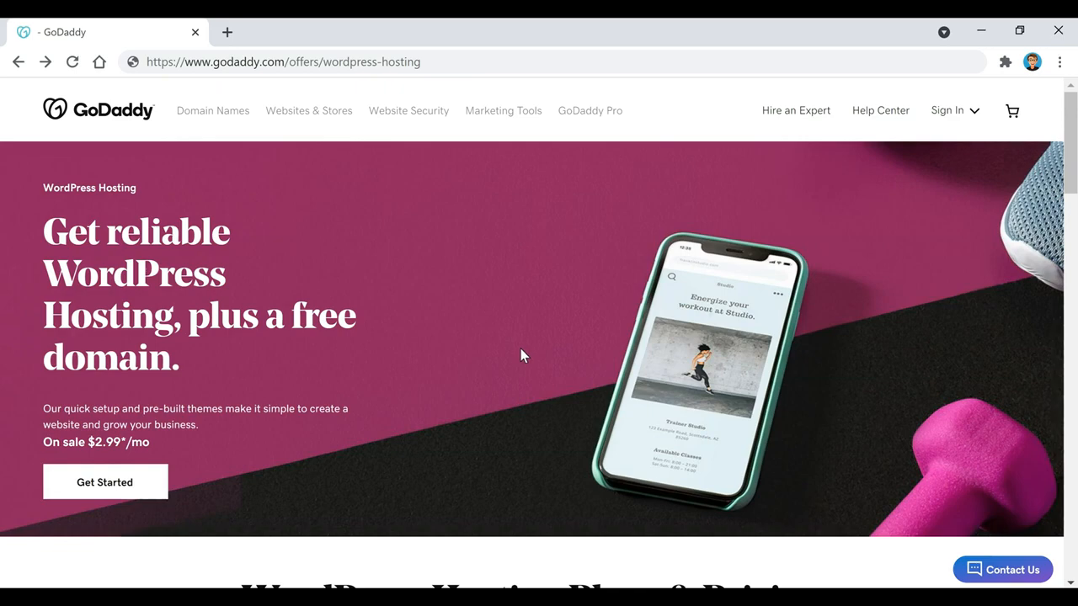
Start the GoDaddy WordPress hosting order and review the Basic plan on a 12-month term
click(88, 482)
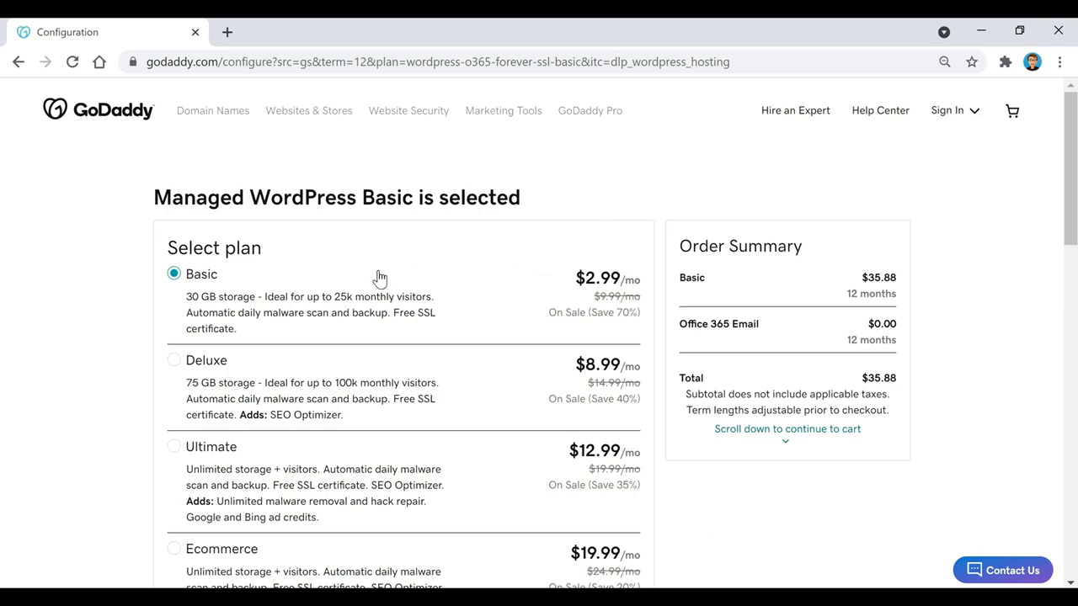
scroll(379, 278, down, 6)
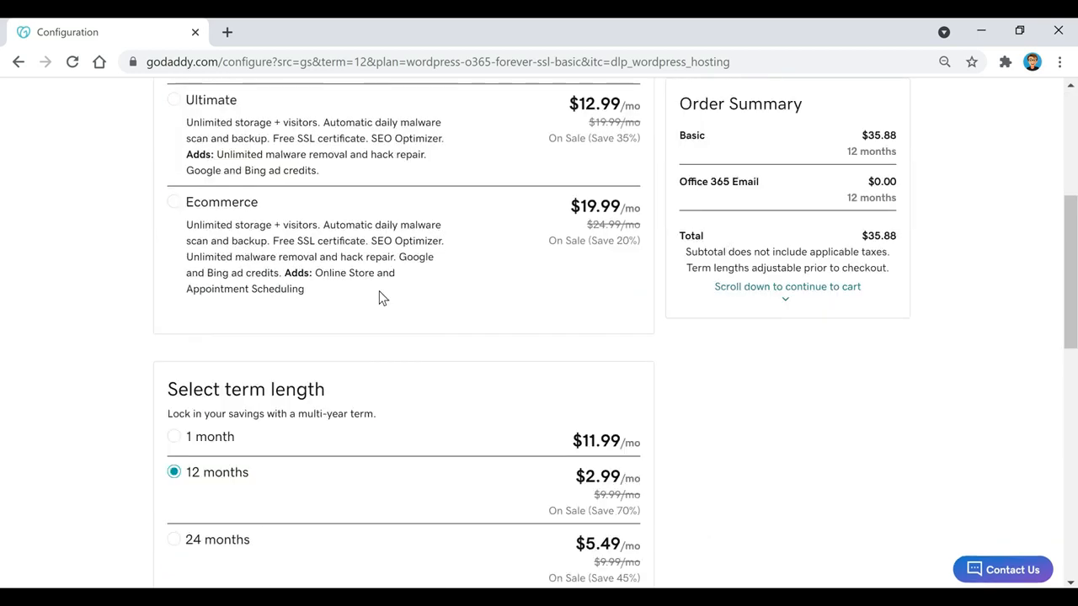
scroll(379, 297, down, 1)
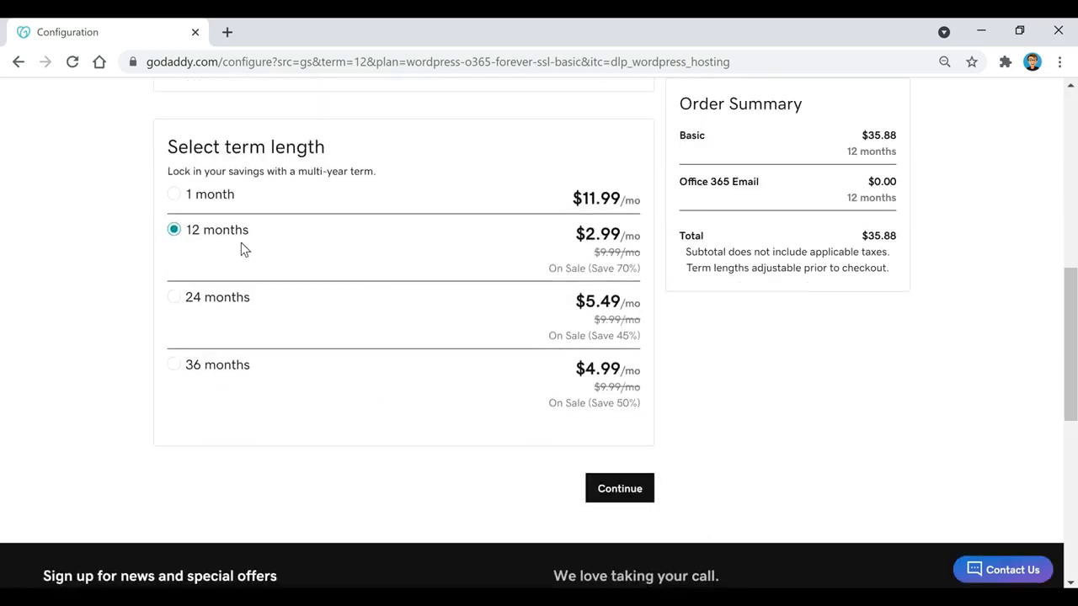
scroll(70, 320, down, 1)
scroll(691, 370, down, 1)
Continue with the Basic 12-month plan and enter setupwpthemes.com as the free domain
click(607, 331)
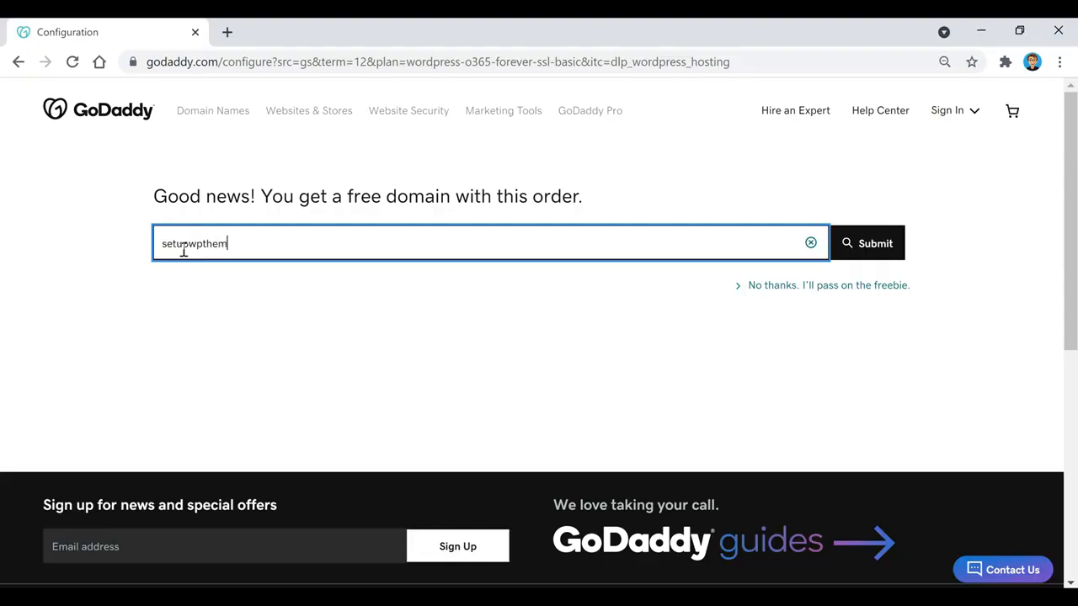
text(es.com)
Claim setupwpthemes.com as the free domain and proceed from the $35.88 basket to checkout
click(875, 250)
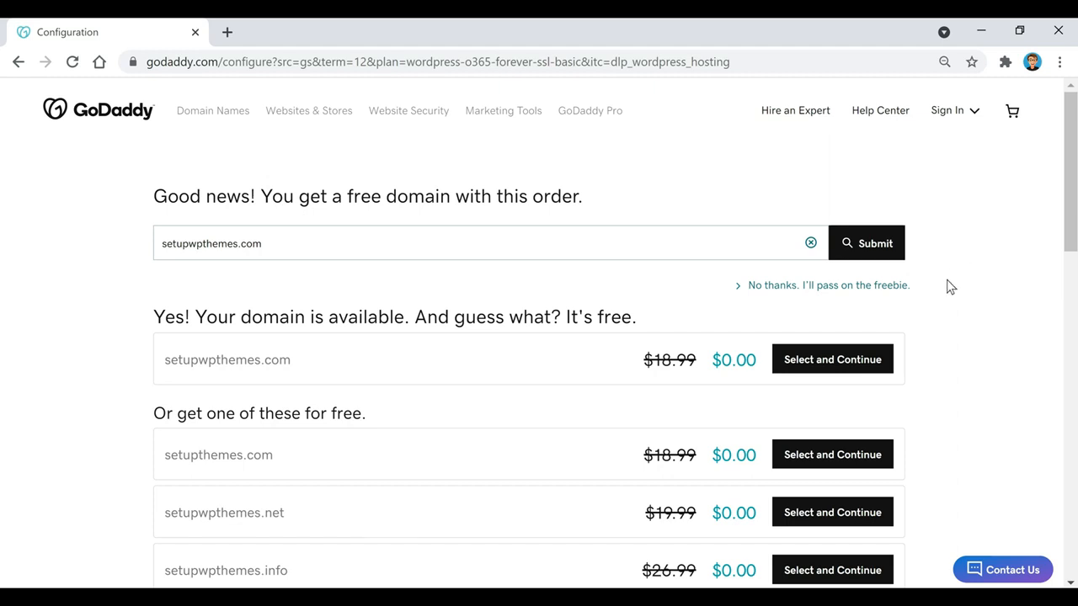
click(854, 361)
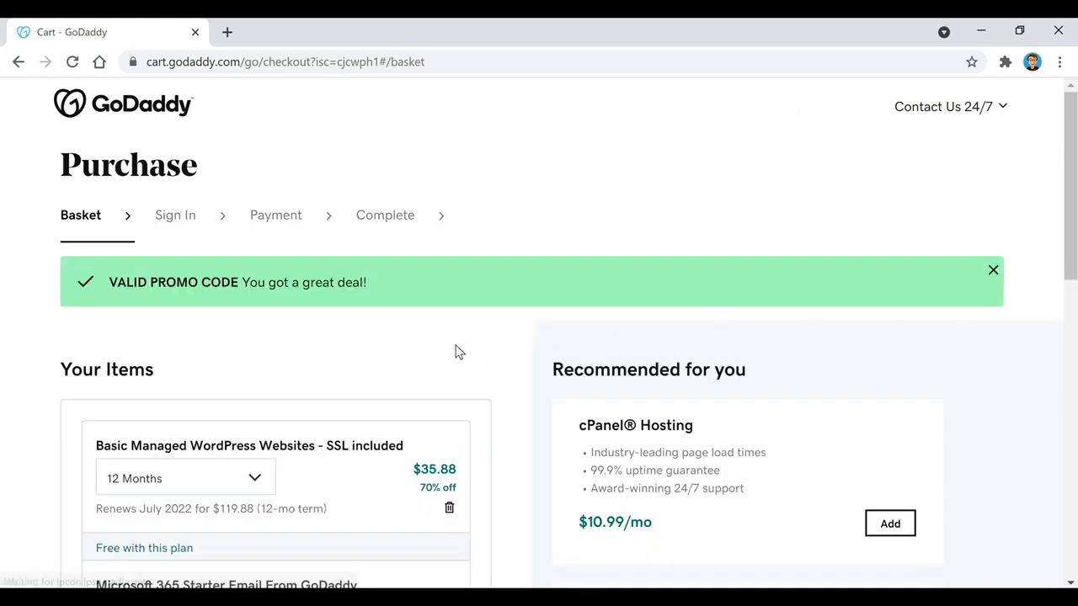
scroll(520, 337, down, 1)
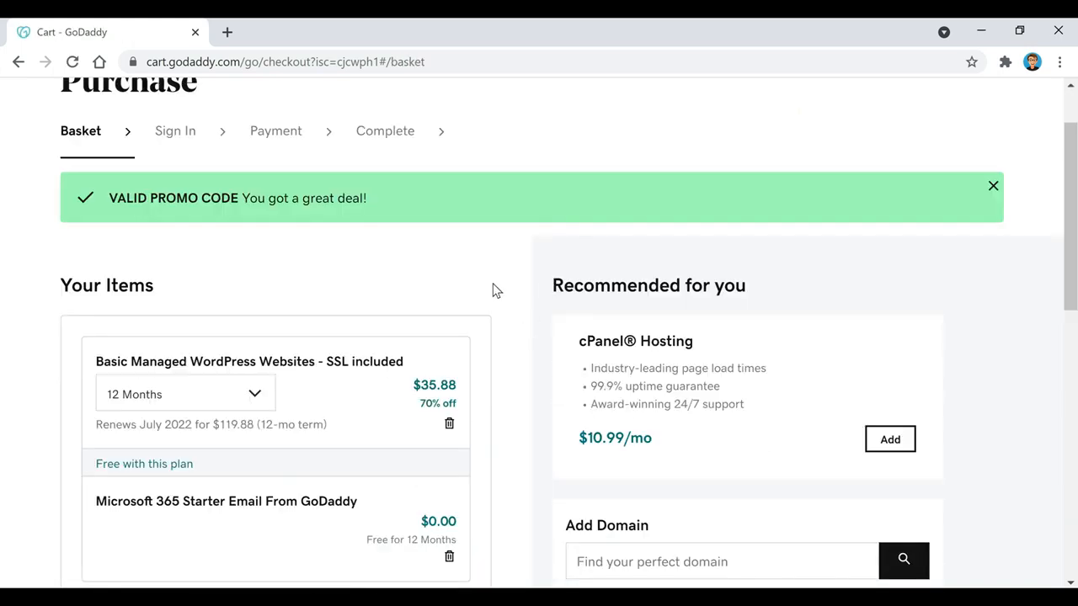
scroll(496, 290, down, 3)
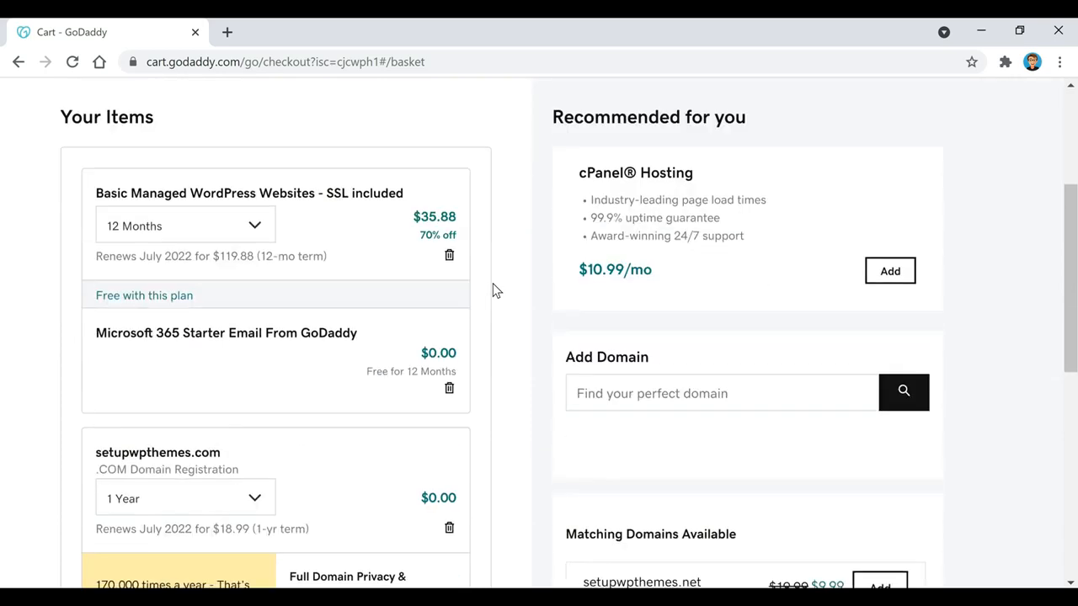
scroll(495, 291, down, 2)
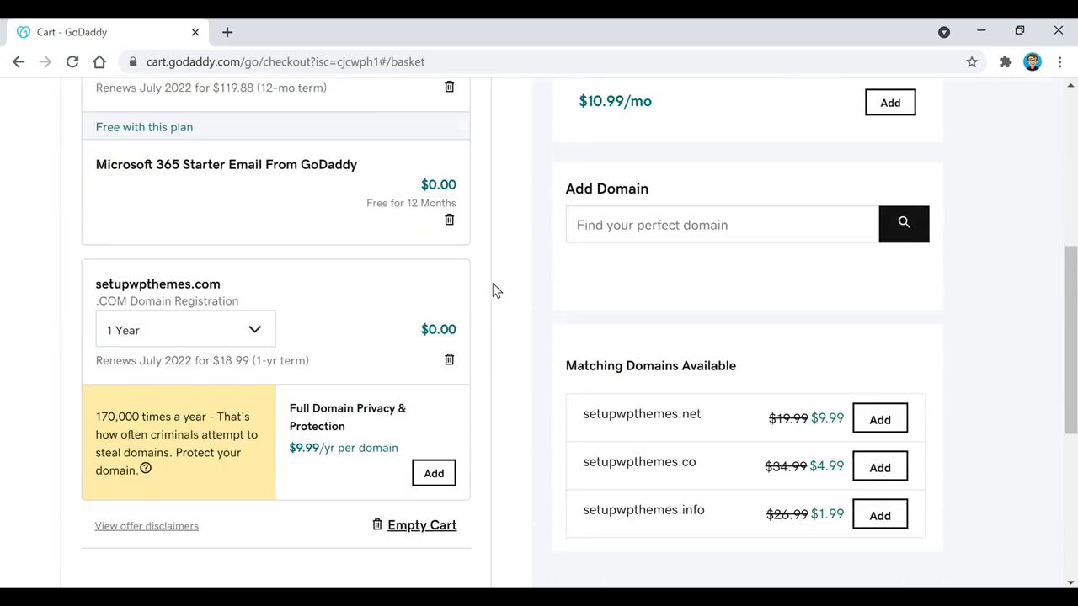
scroll(496, 290, down, 3)
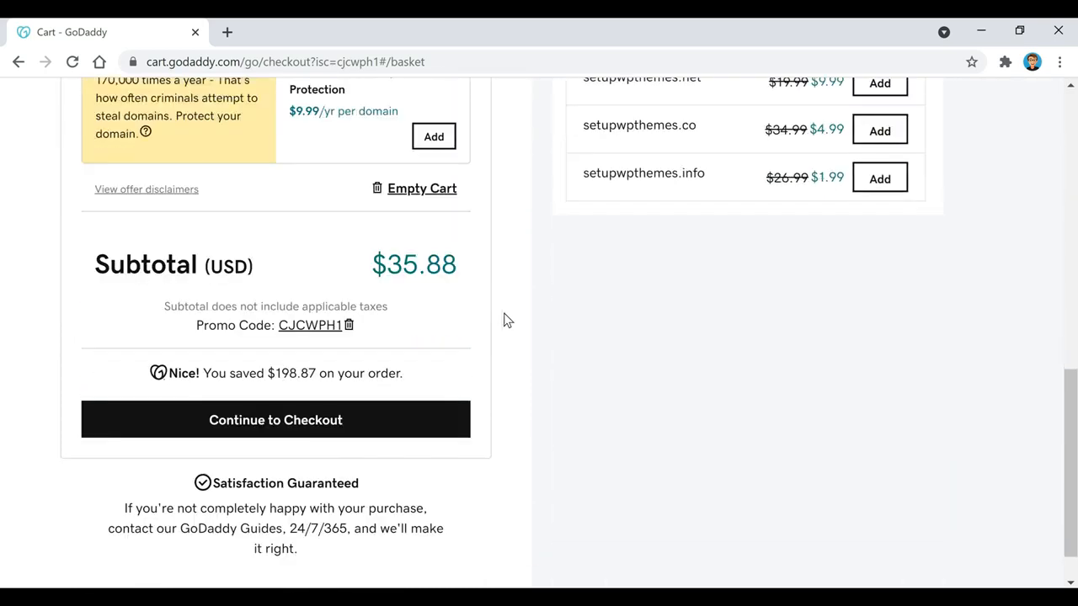
click(394, 426)
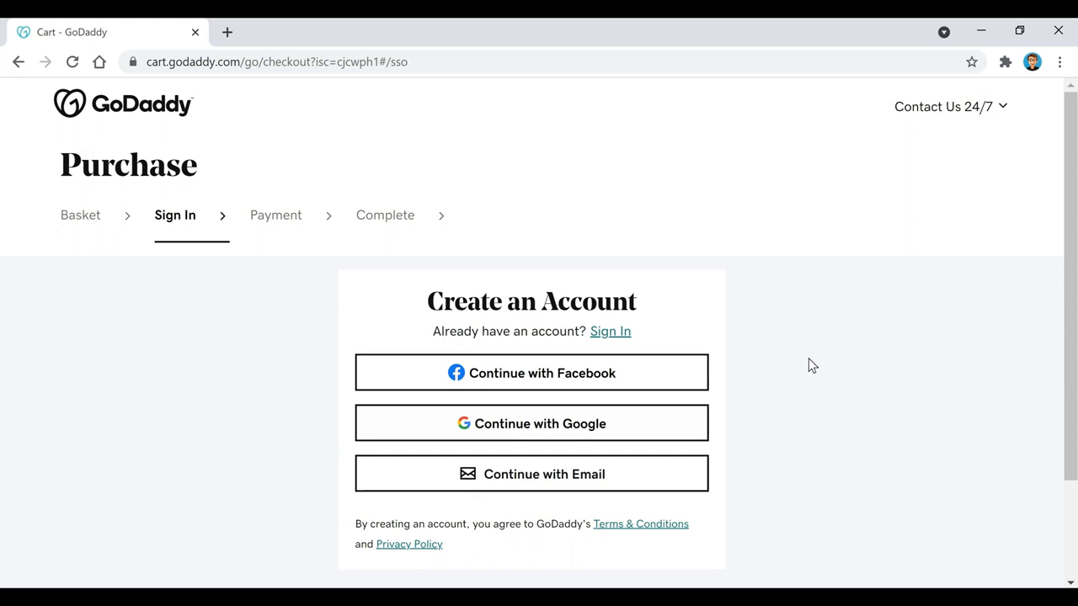
Sign up for a GoDaddy account with an email address, username and password
click(547, 480)
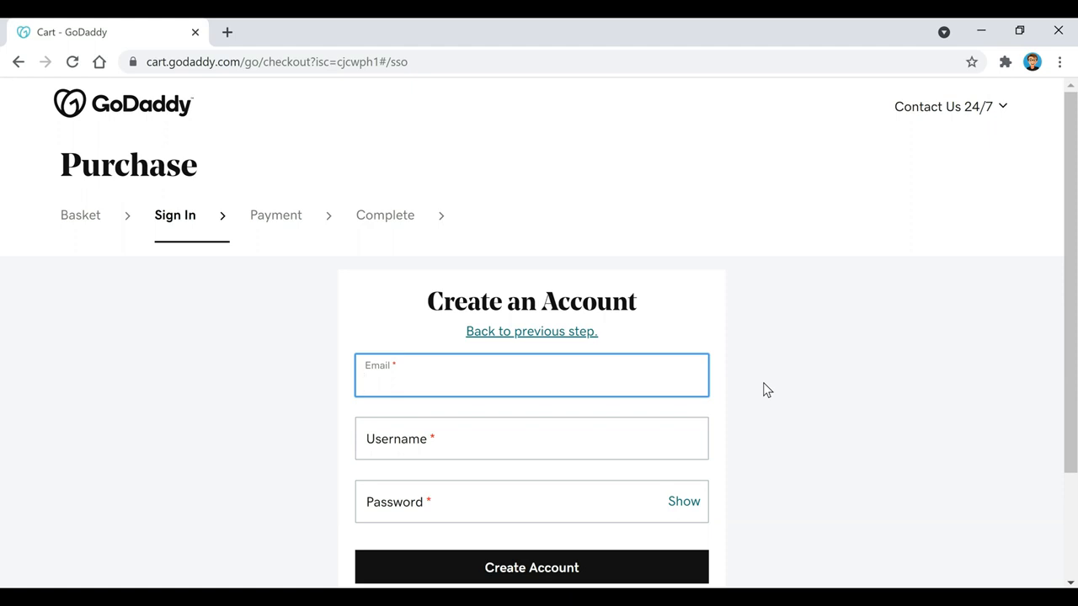
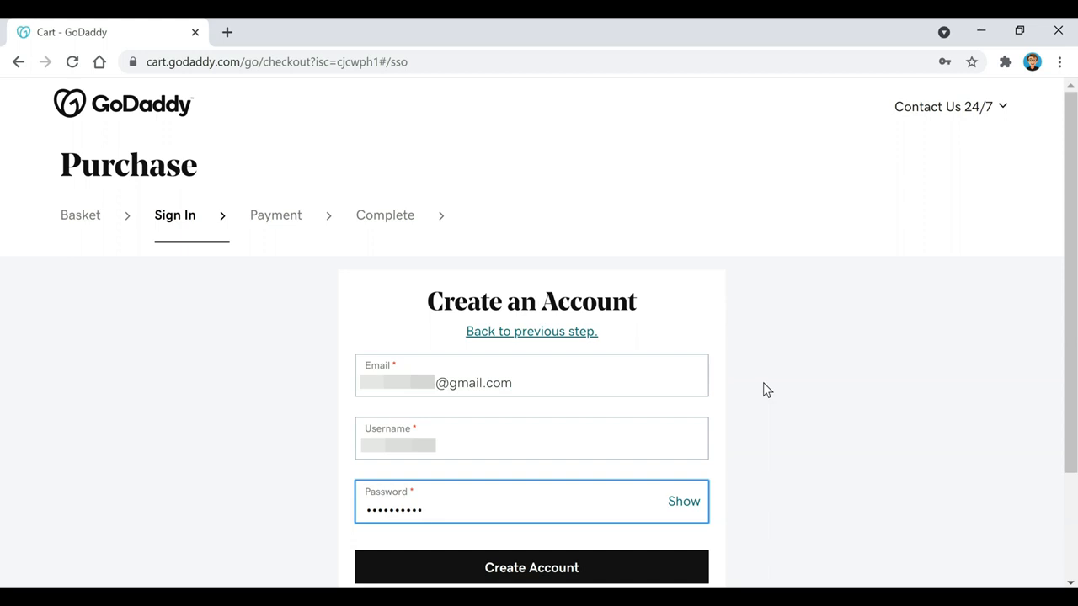
click(594, 573)
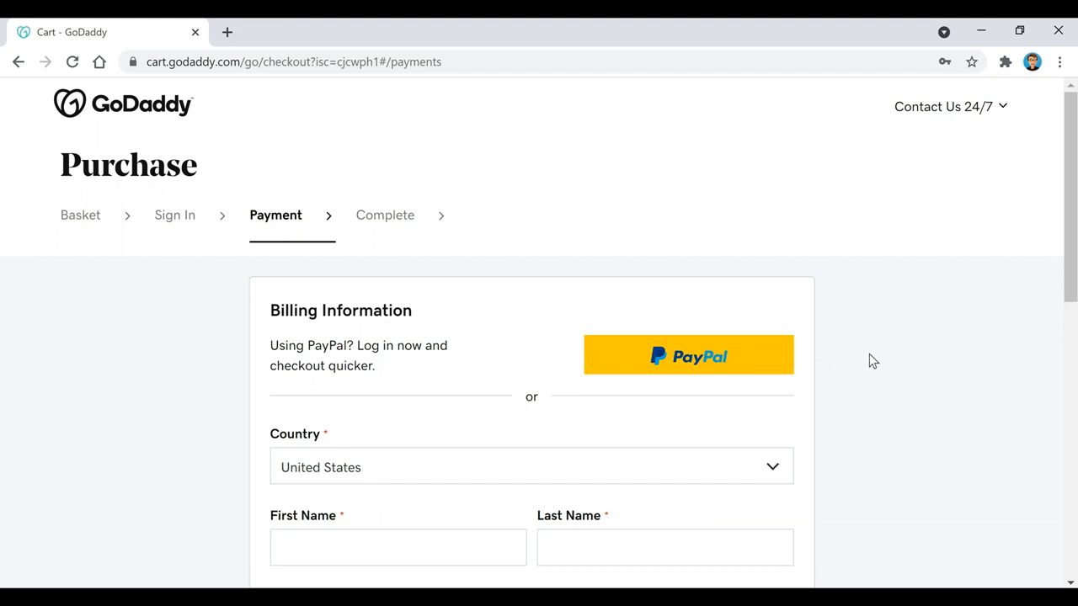
Pay with PayPal and complete the $36.06 hosting purchase
click(721, 361)
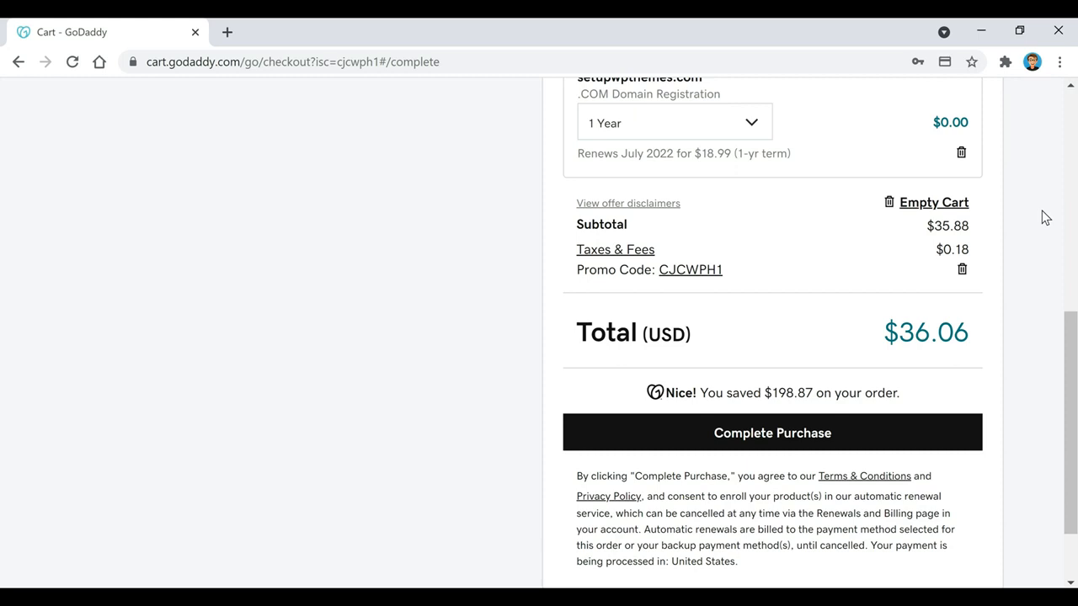
click(971, 446)
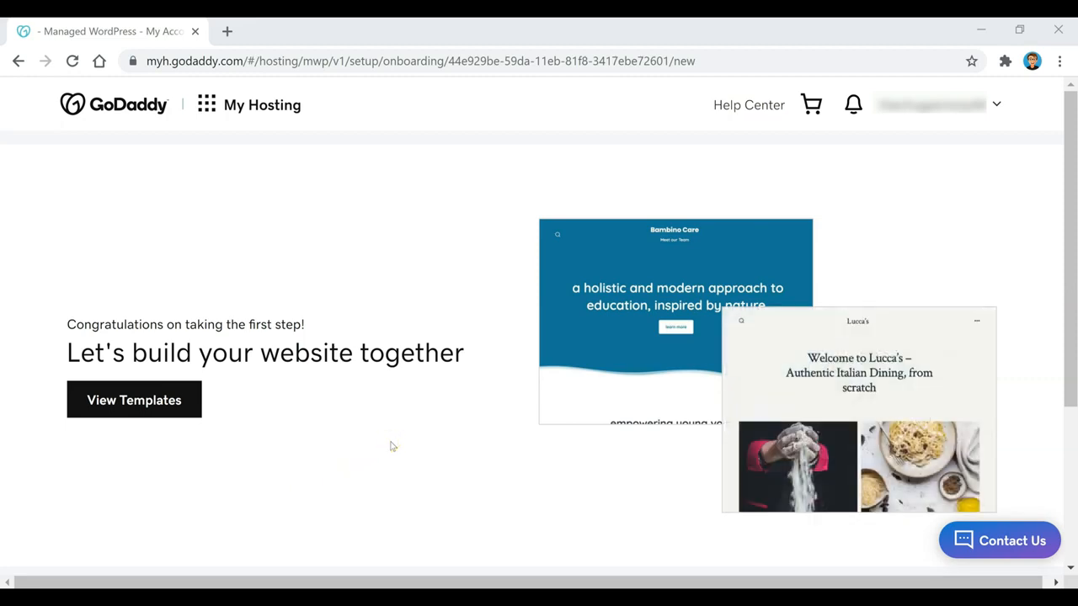
Choose manual WordPress setup and submit a new WordPress username and password
scroll(487, 414, down, 3)
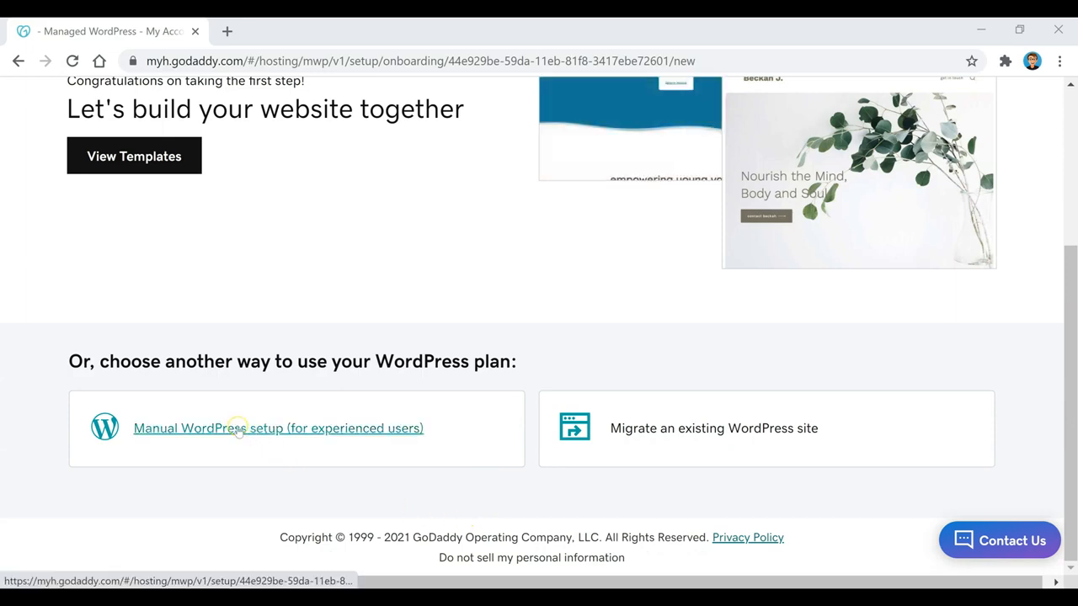
click(240, 430)
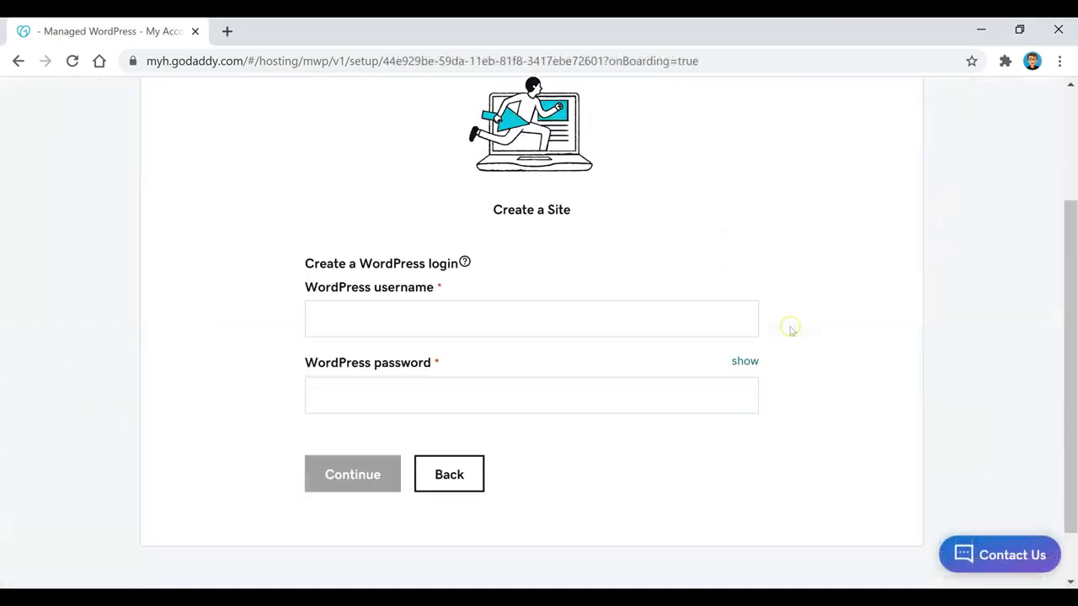
click(629, 329)
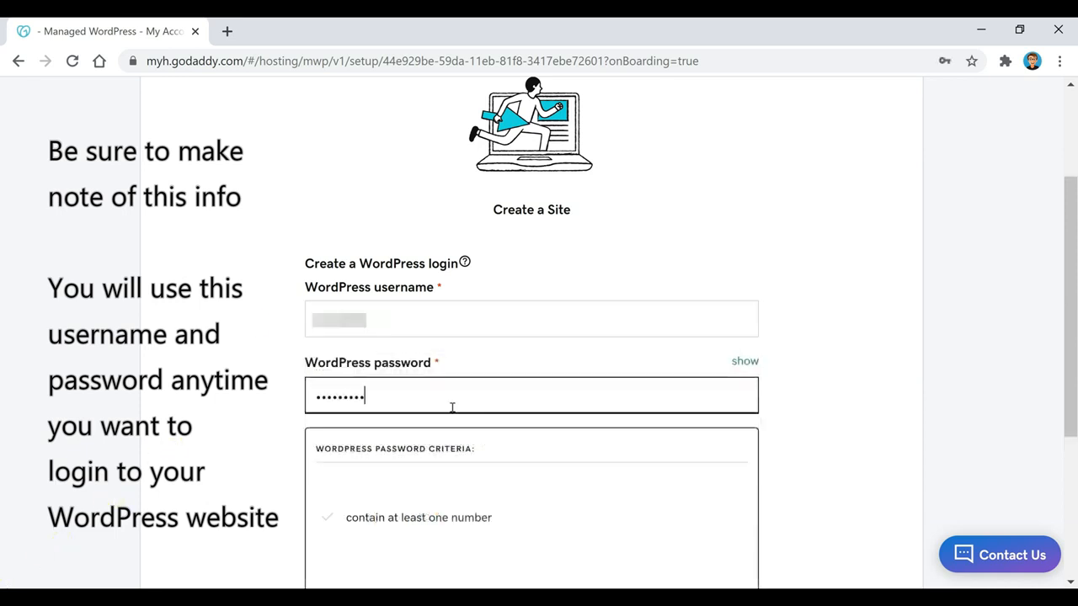
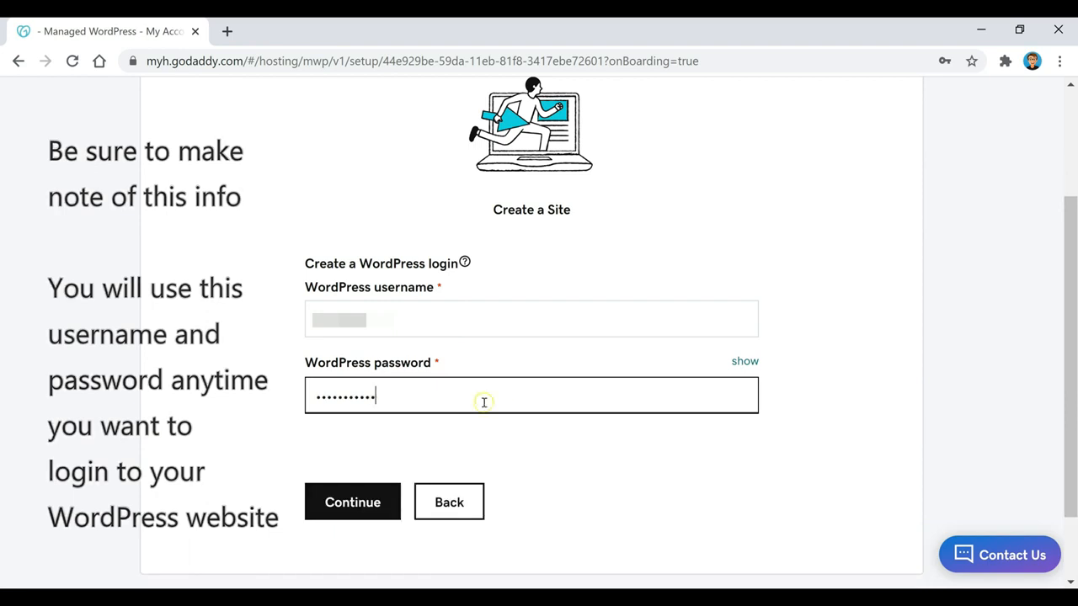
click(355, 502)
click(354, 477)
click(354, 484)
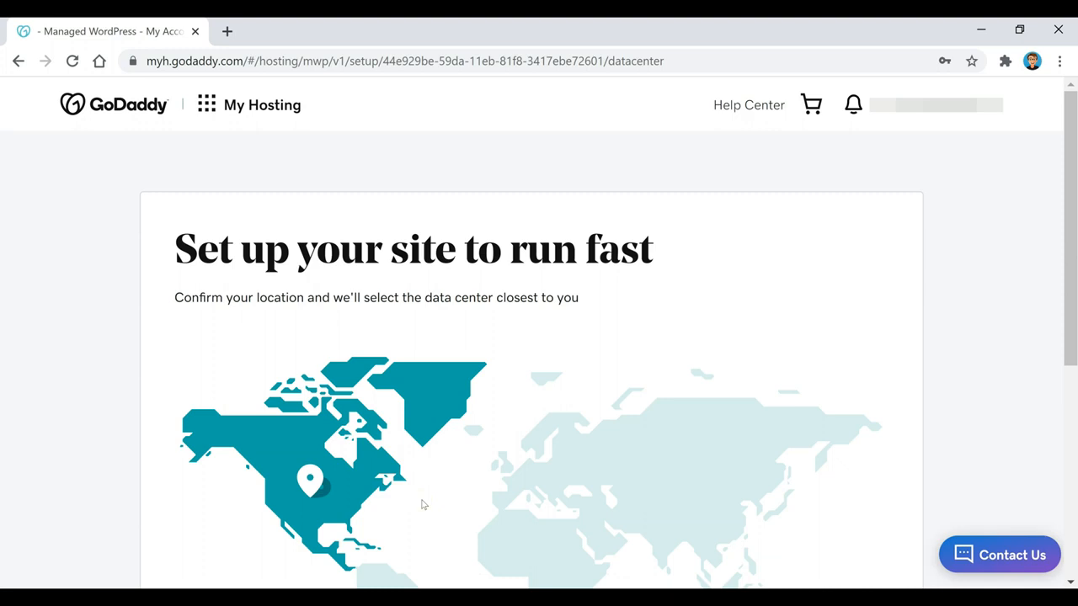
Pick North America as the data-centre location and start building the site
scroll(258, 258, down, 3)
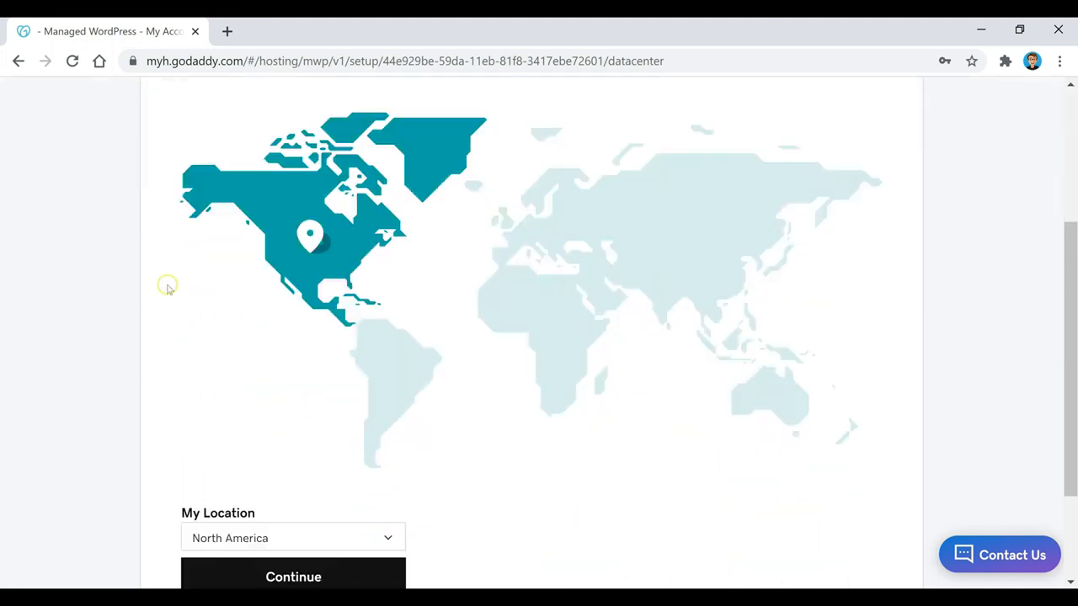
scroll(296, 238, down, 1)
click(313, 499)
click(306, 495)
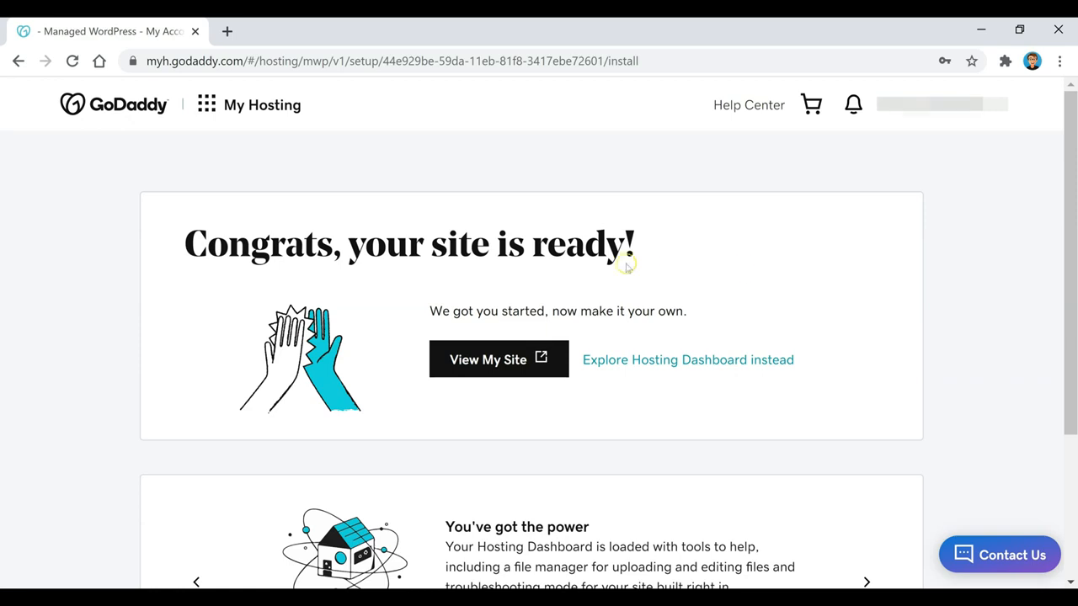
View the finished site's 'Hello world!' homepage in a new tab and bring up the admin bar site menu
click(495, 358)
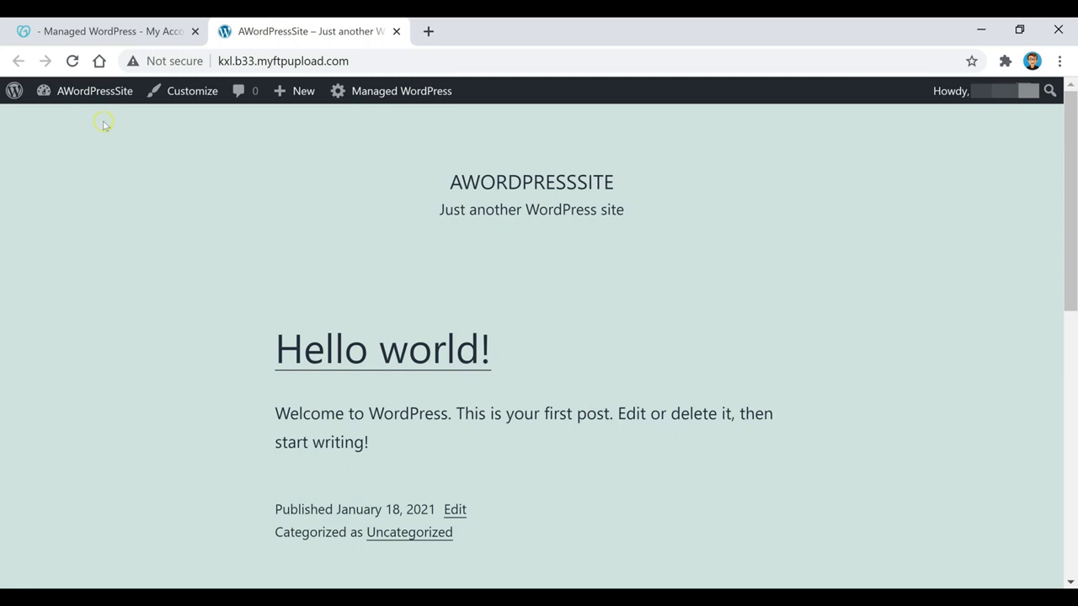
click(60, 99)
Go to the site's Dashboard and follow its Add Domain notice to GoDaddy's Attach Domain dialog
click(76, 119)
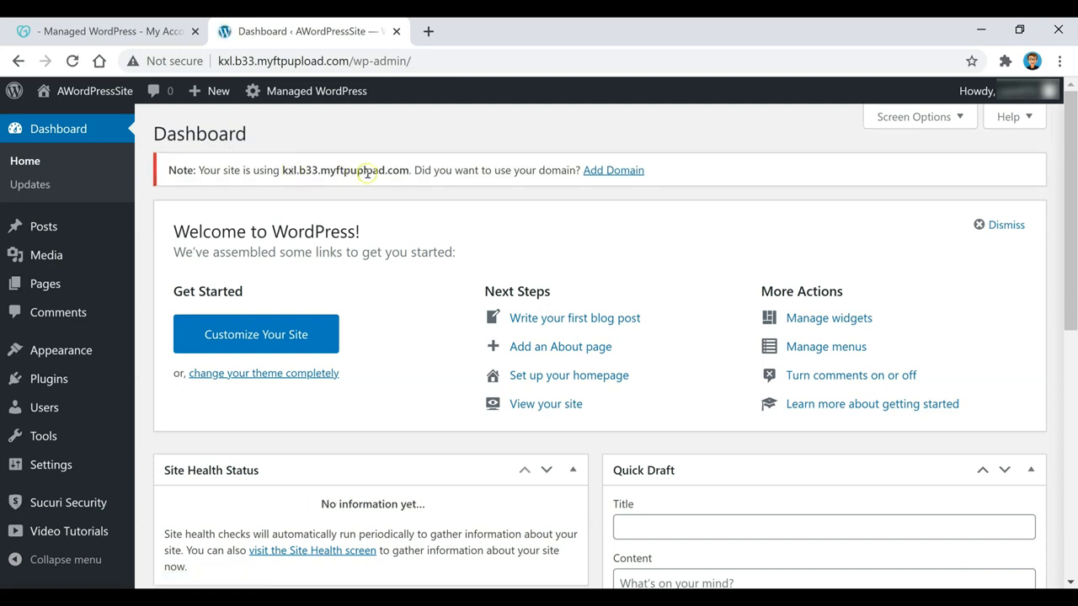
click(629, 171)
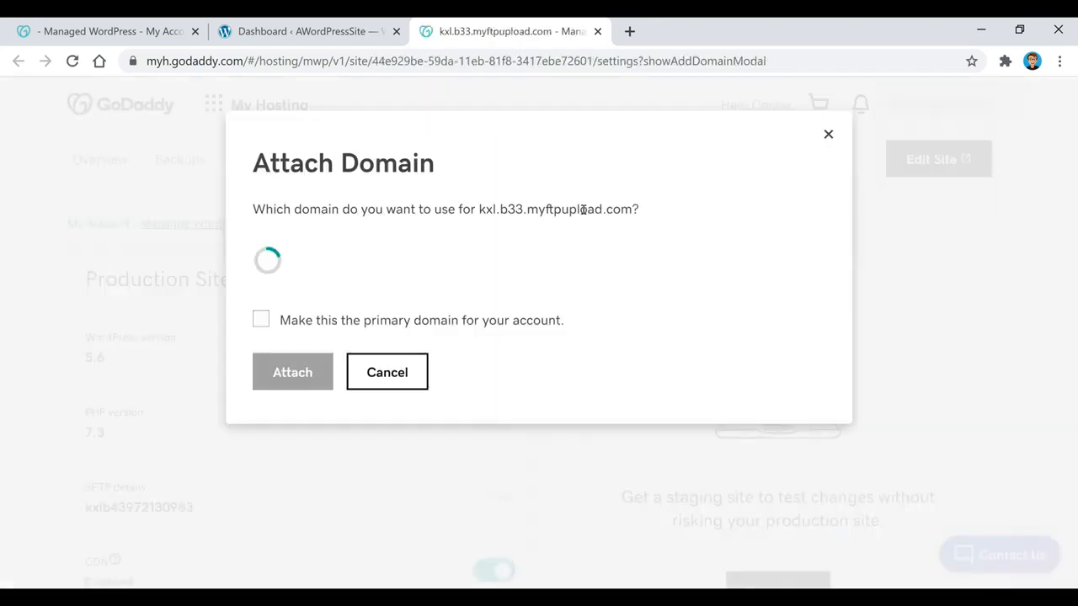
Attach examplename456.com as the site's primary domain and dismiss the success message
click(472, 272)
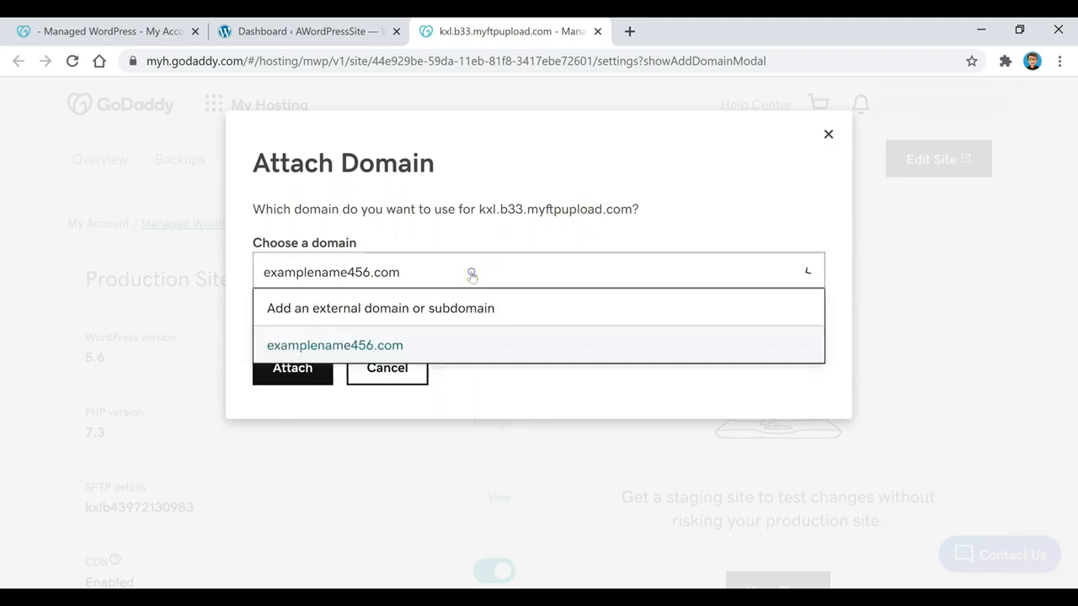
click(410, 344)
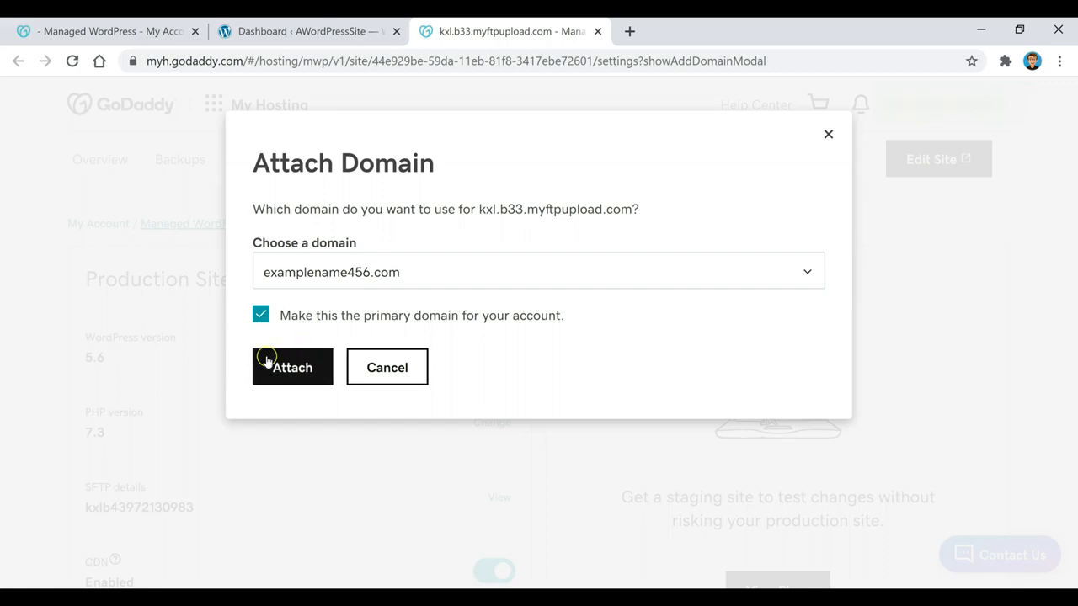
click(294, 379)
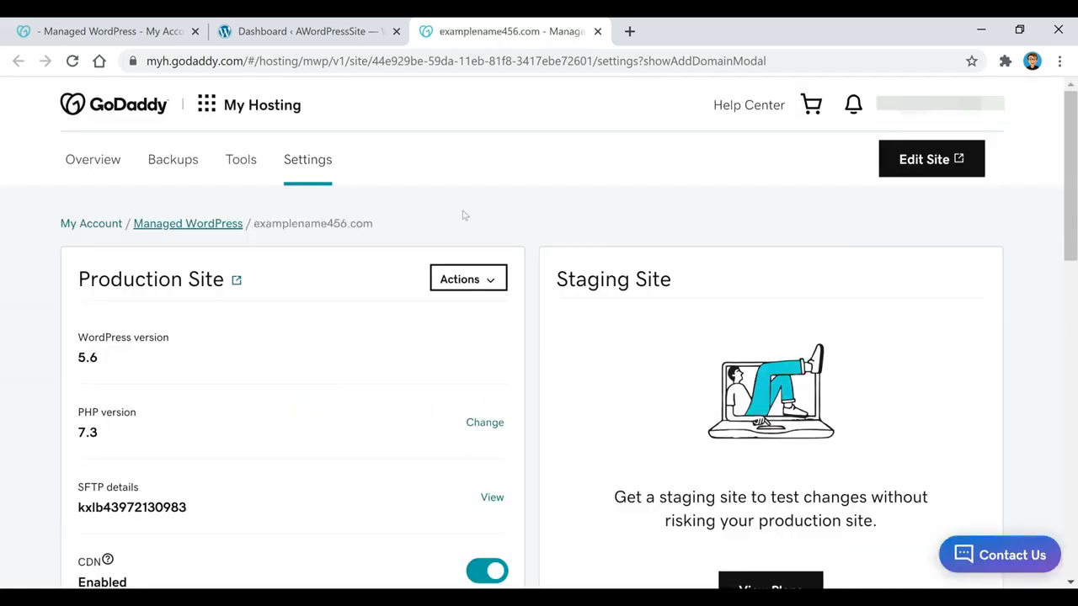
scroll(463, 216, down, 4)
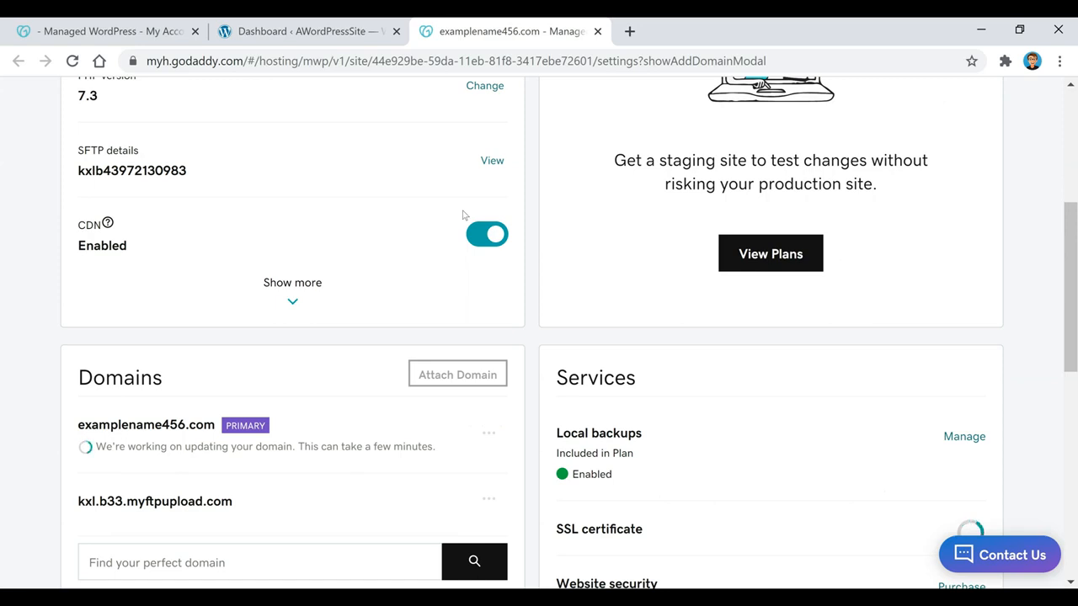
scroll(463, 216, down, 2)
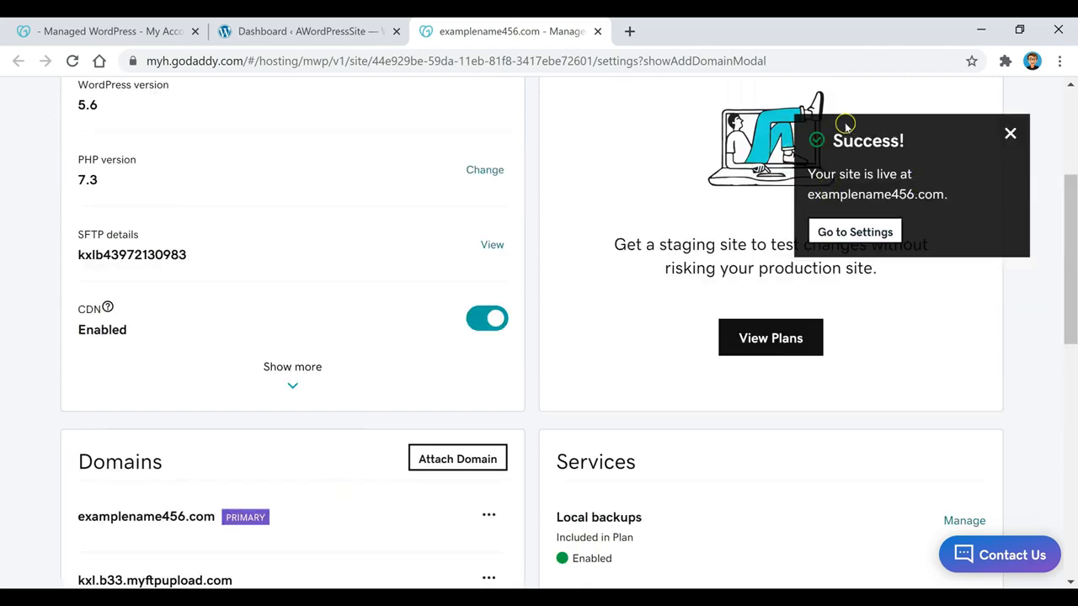
click(878, 237)
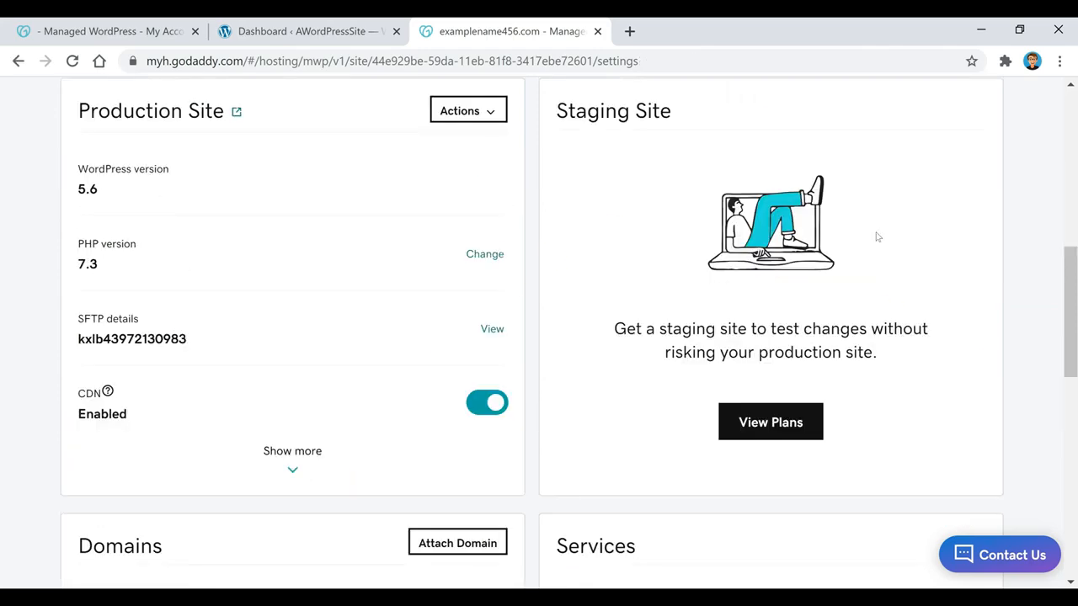
scroll(877, 236, up, 3)
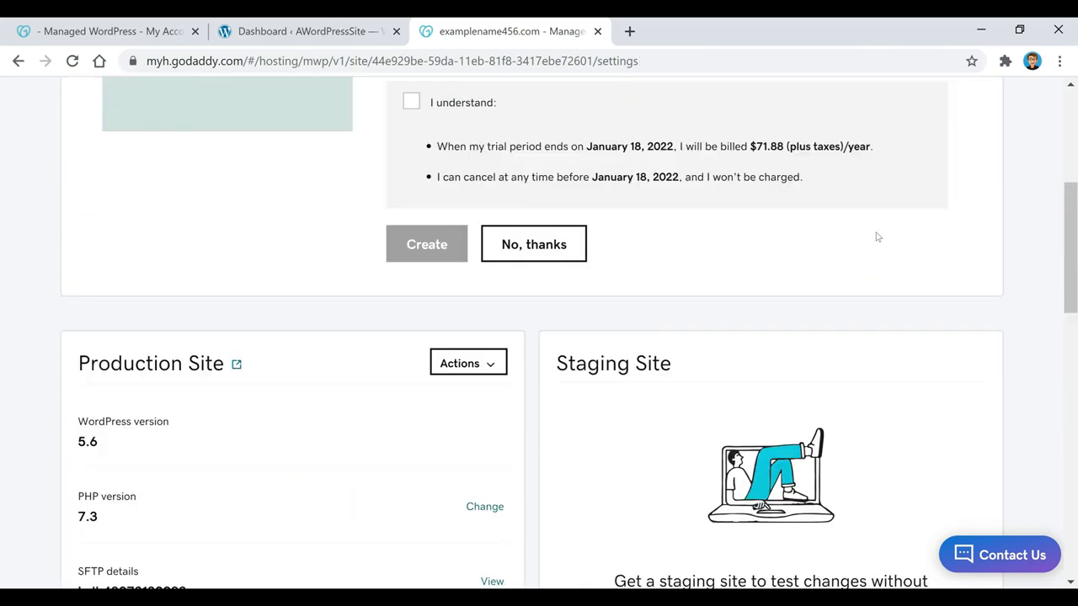
scroll(878, 236, up, 3)
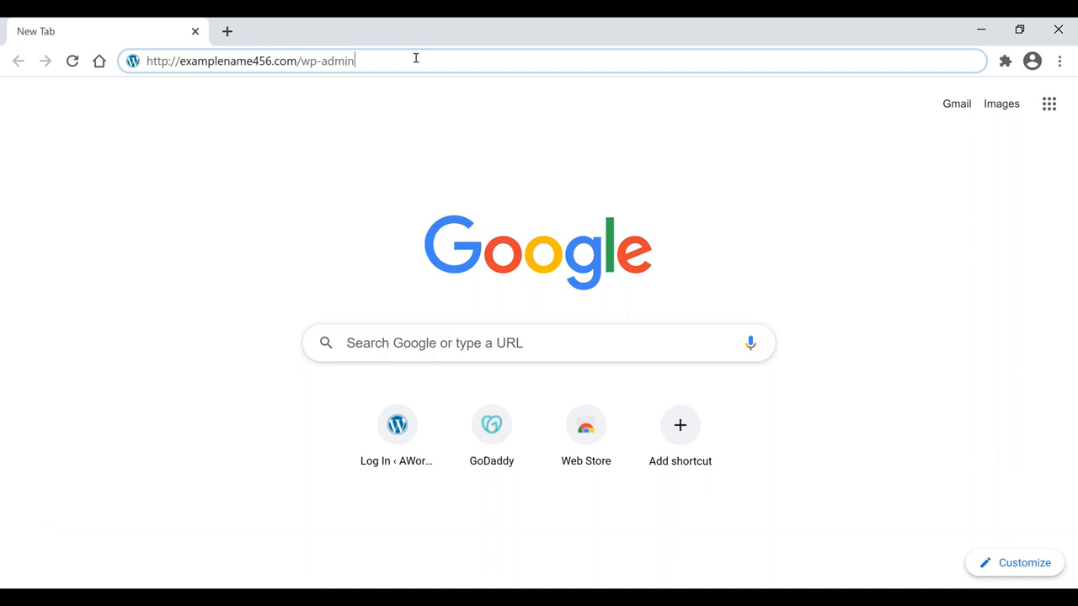
Load examplename456.com/wp-admin and sign in with the site's username and password
key(Down)
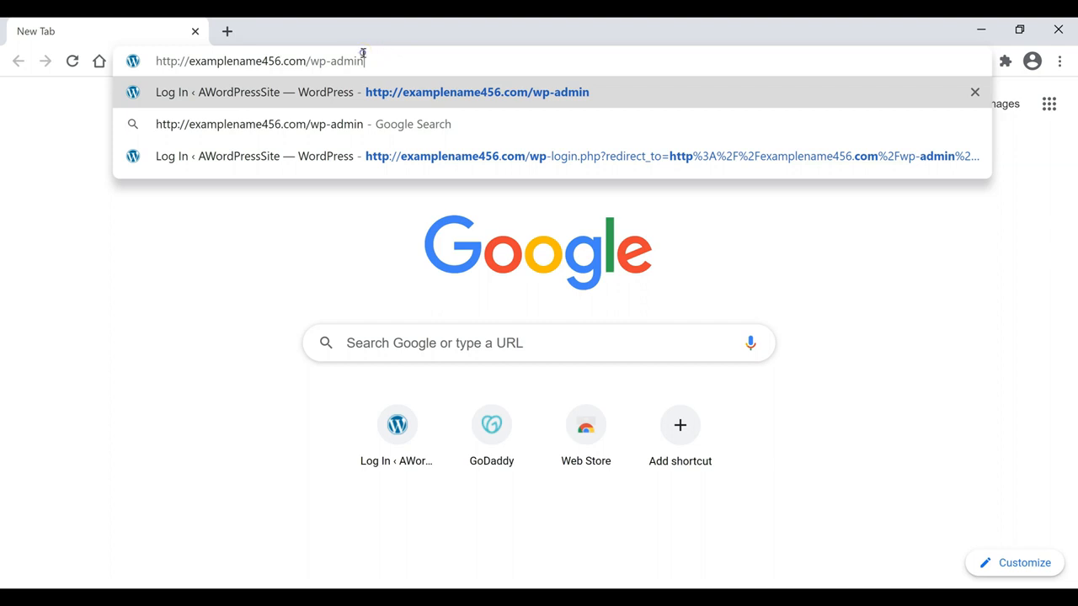
drag(363, 59, 300, 64)
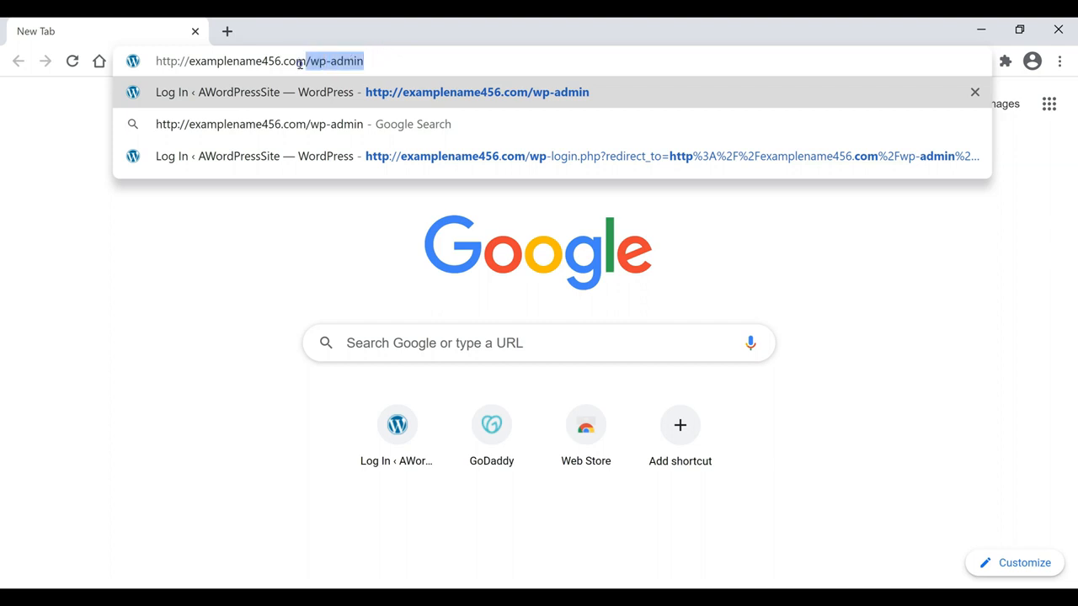
click(402, 64)
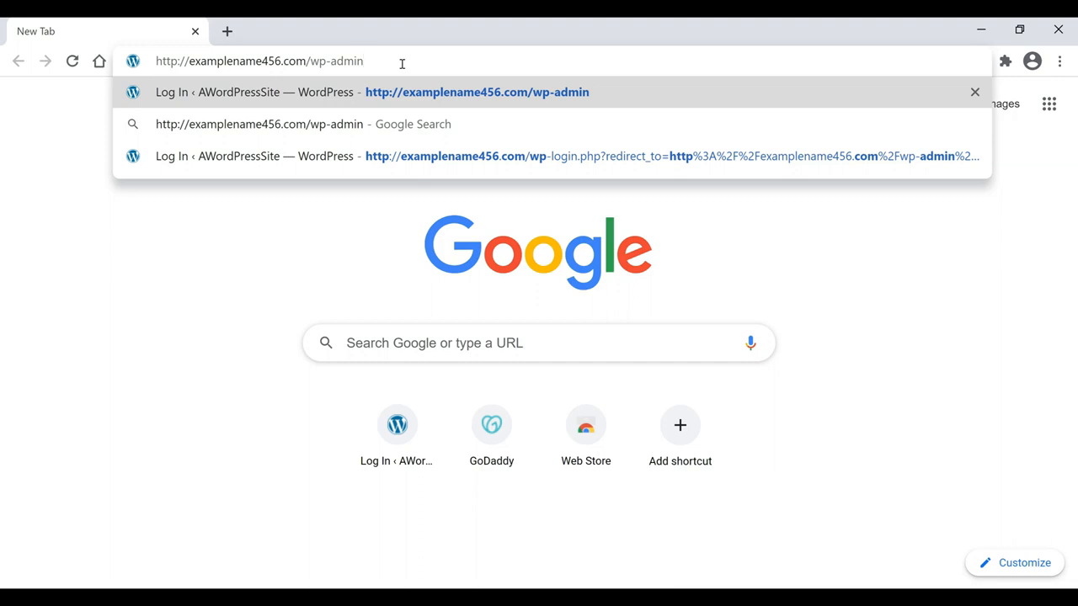
key(Return)
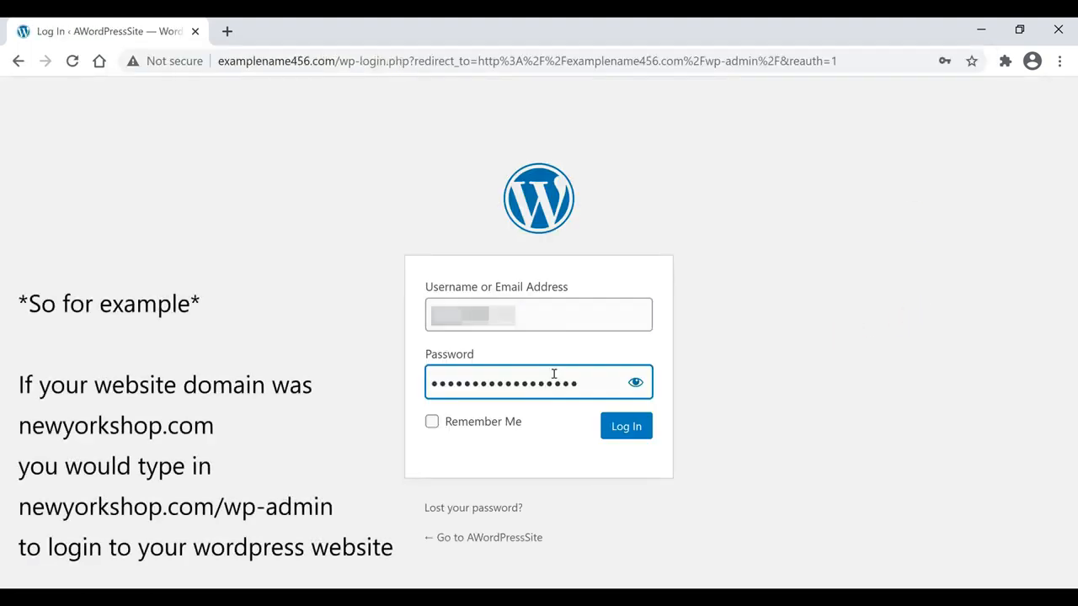
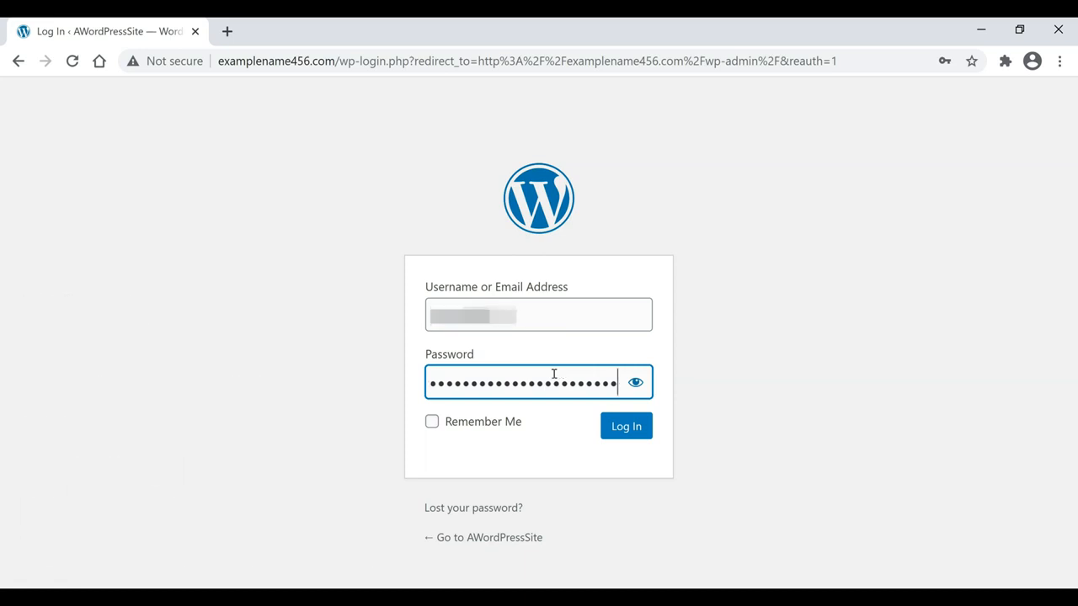
key(Return)
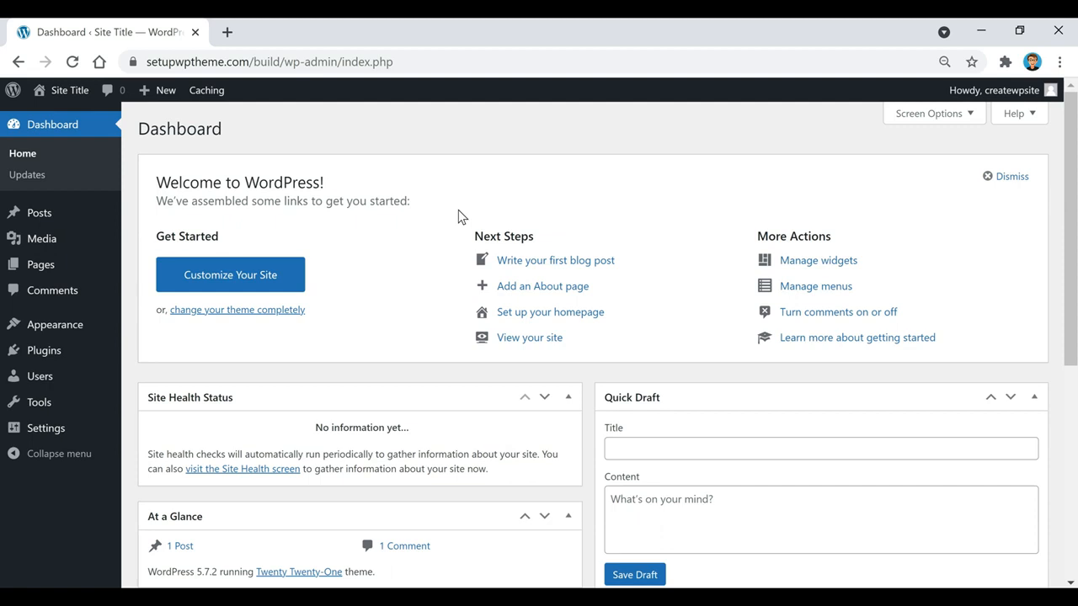
Open Settings > General and clear the existing site title and tagline
mouse_move(34, 436)
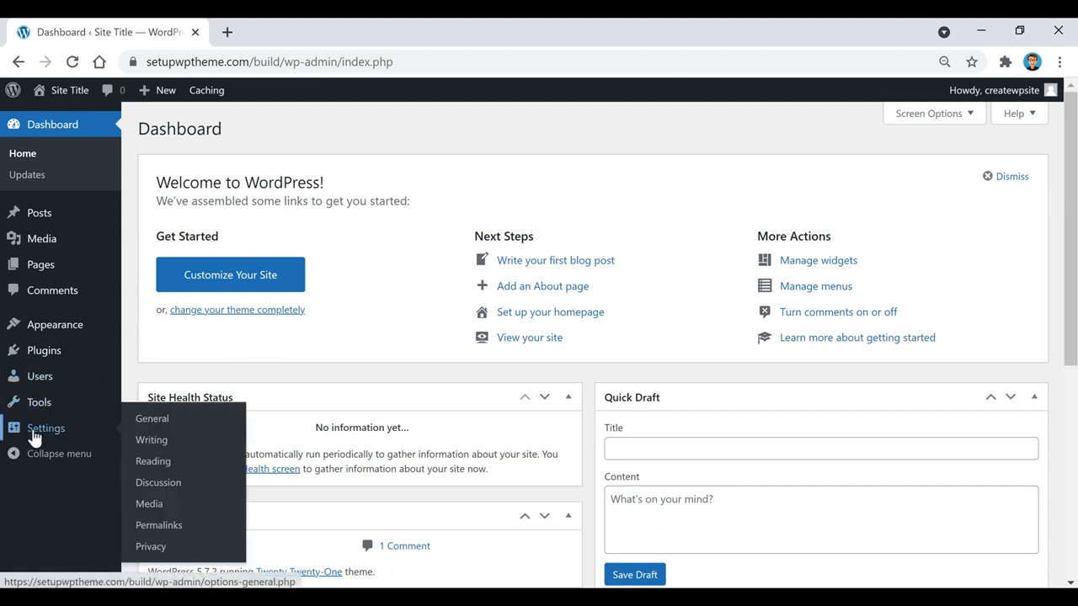
click(160, 431)
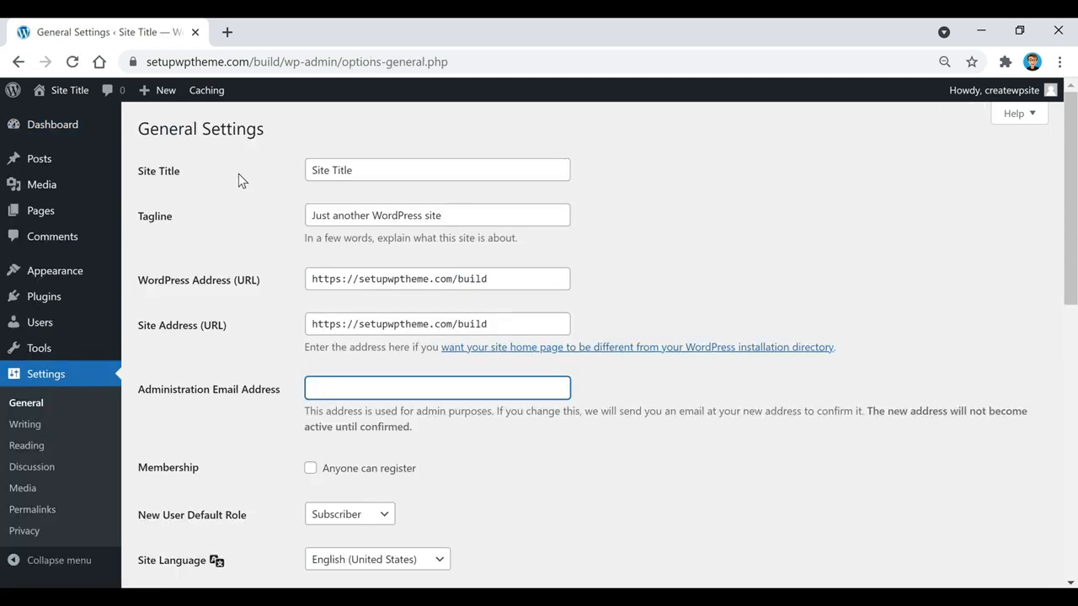
drag(321, 167, 284, 173)
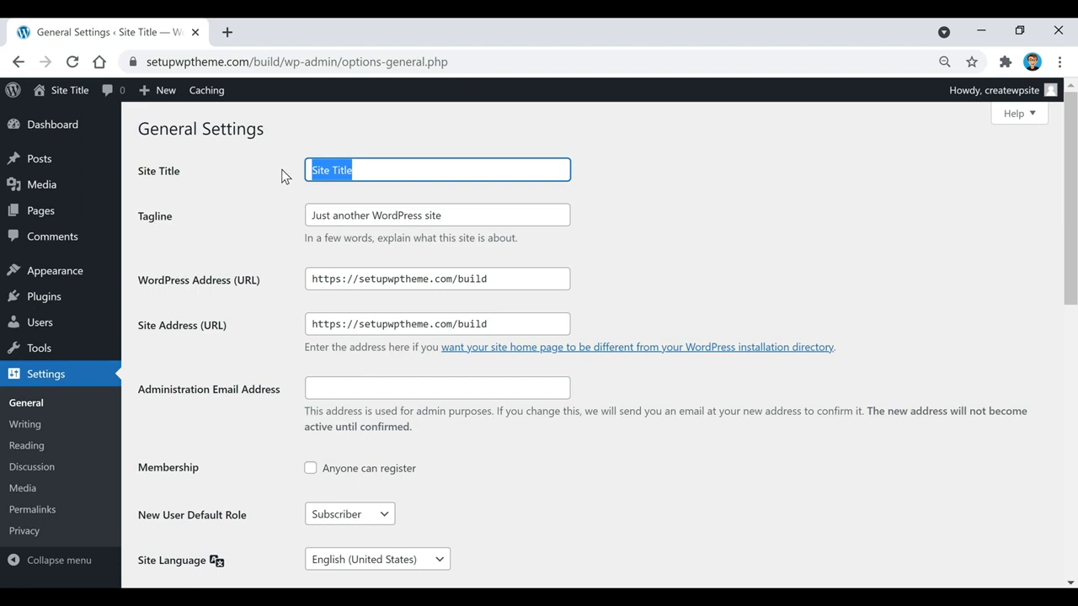
key(BackSpace)
triple_click(508, 224)
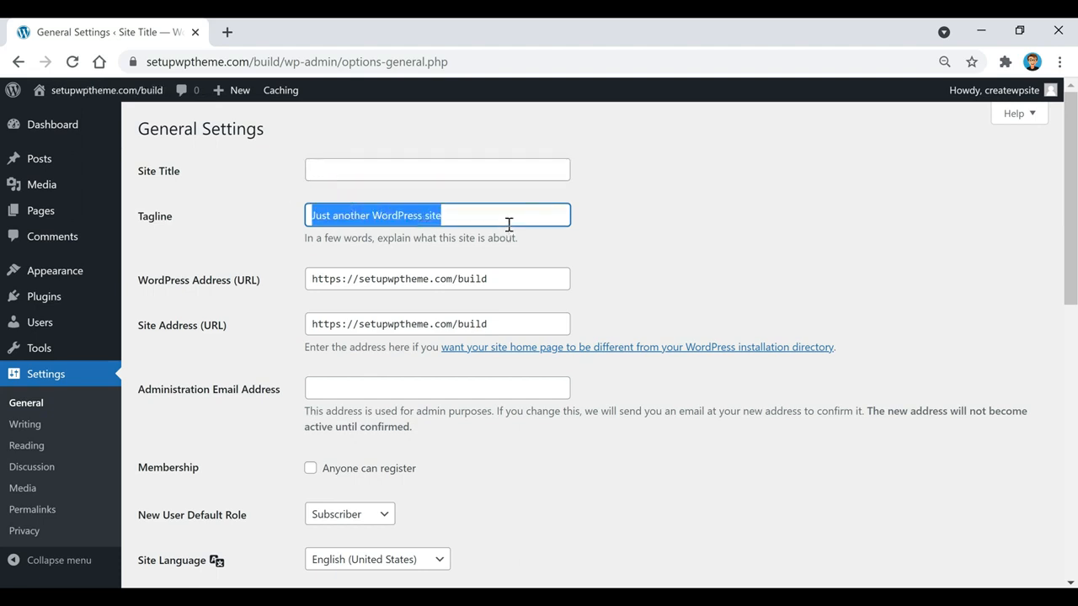
key(BackSpace)
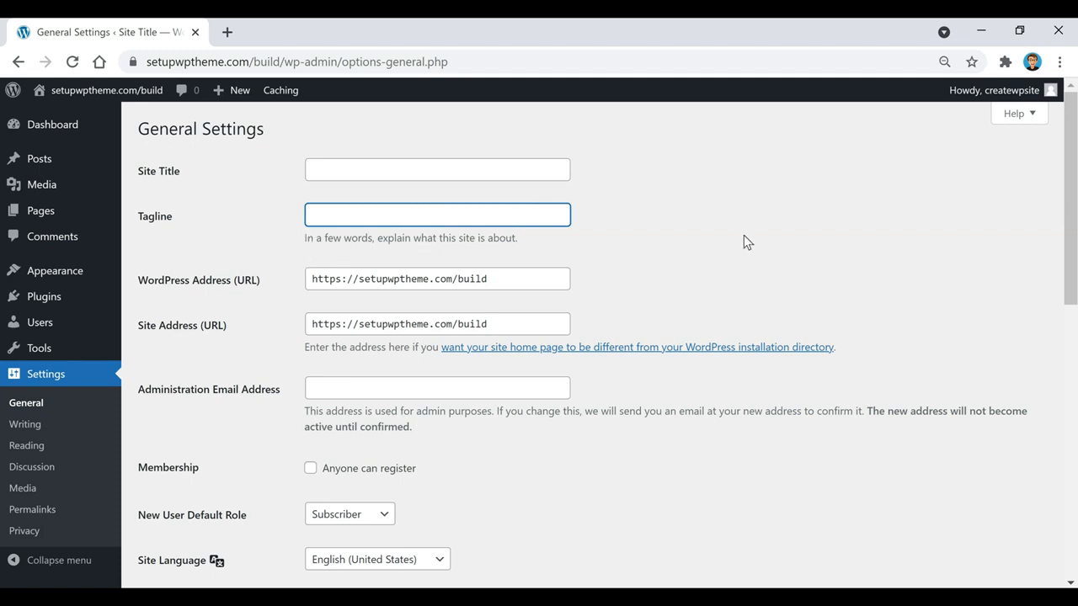
click(619, 184)
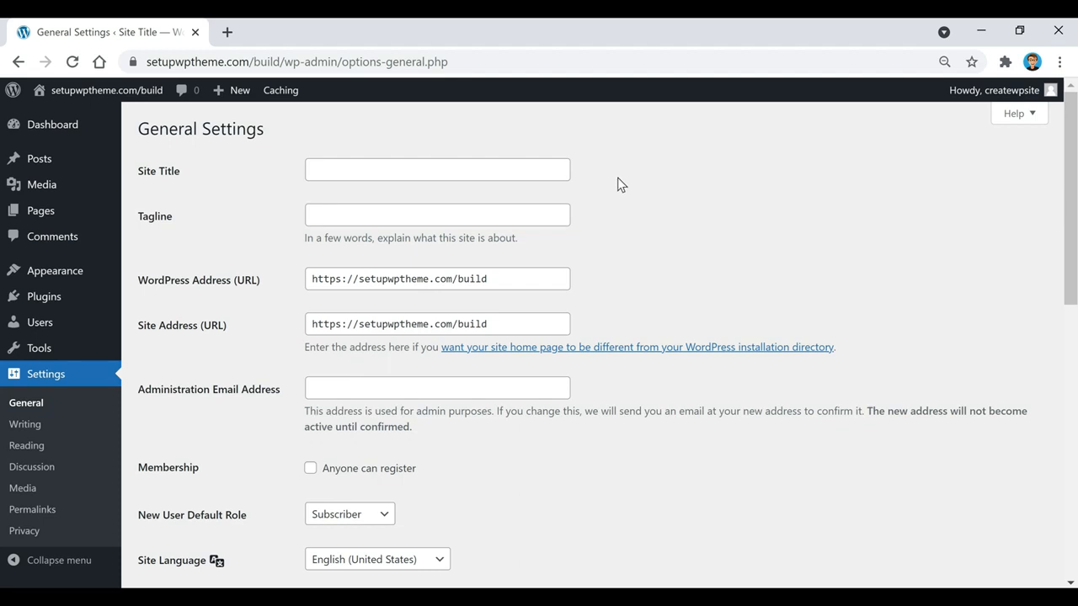
Enter title 'One Mile At A Time' and tagline "I haven't been everywhere, but it's on my list", then save
click(494, 171)
text(One Mile )
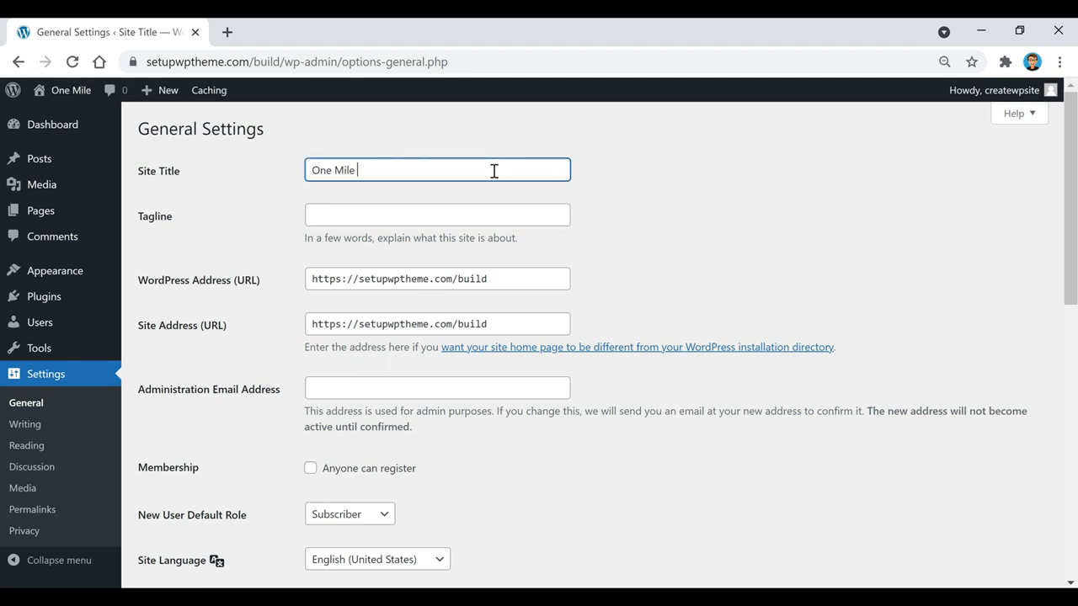
text(At A )
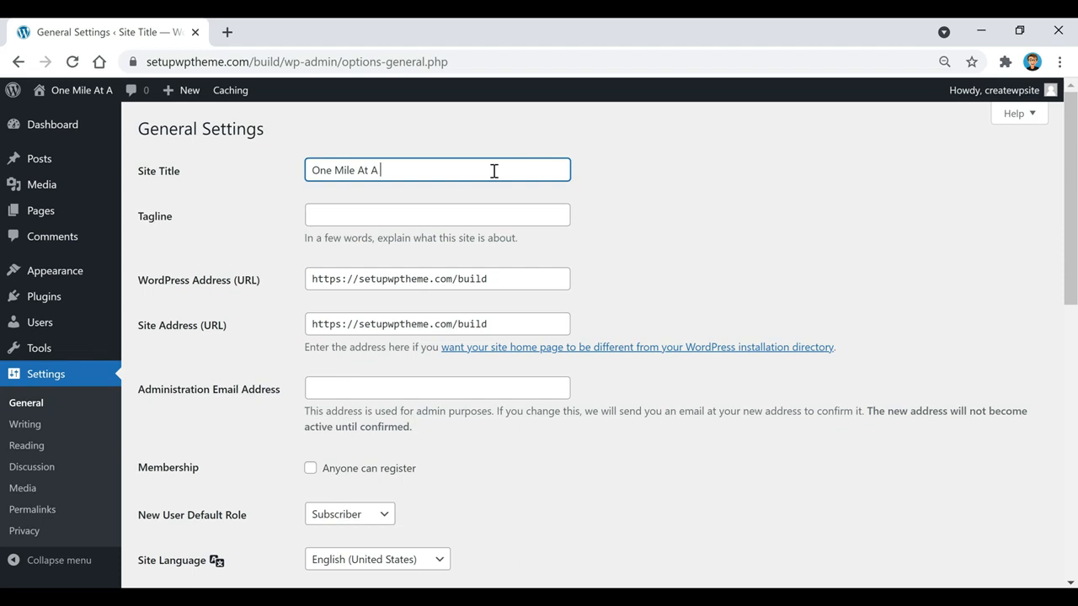
text(Time)
click(640, 164)
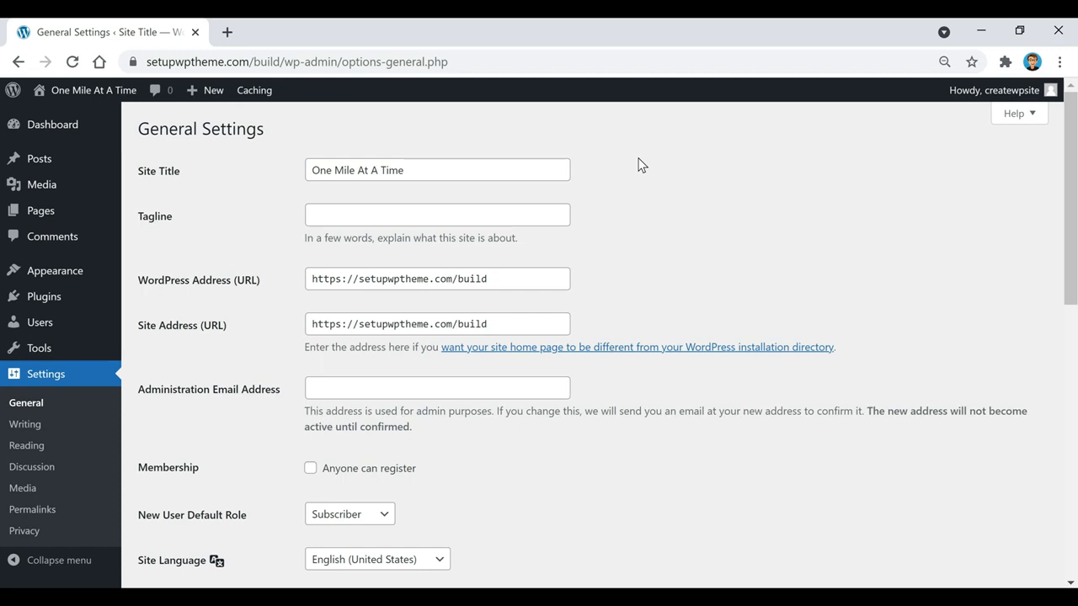
click(529, 214)
text("I haven't been everywhere, but it's on my list)
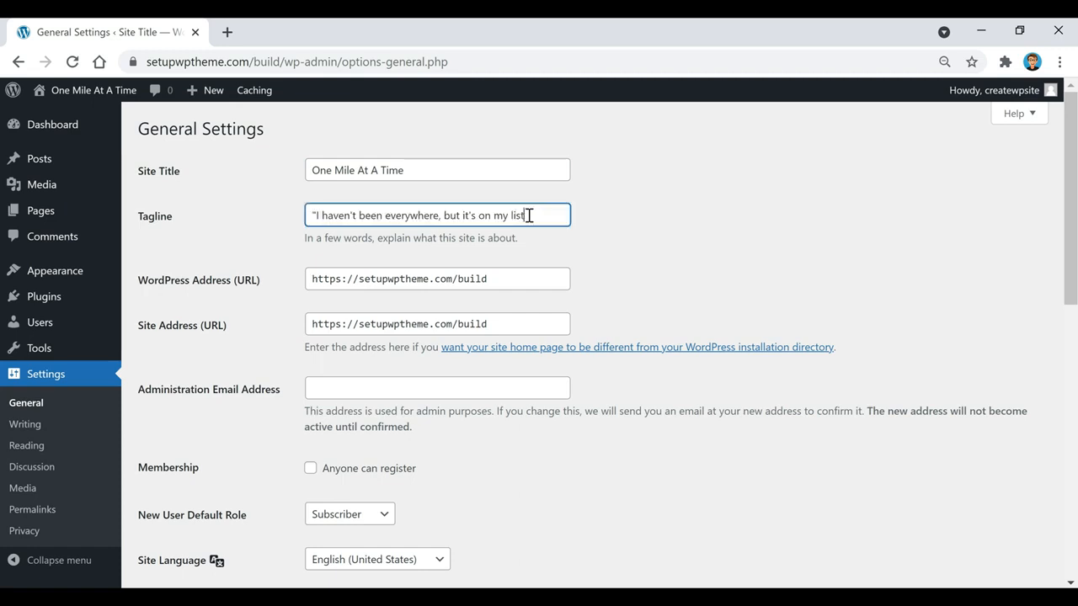
text(")
click(694, 216)
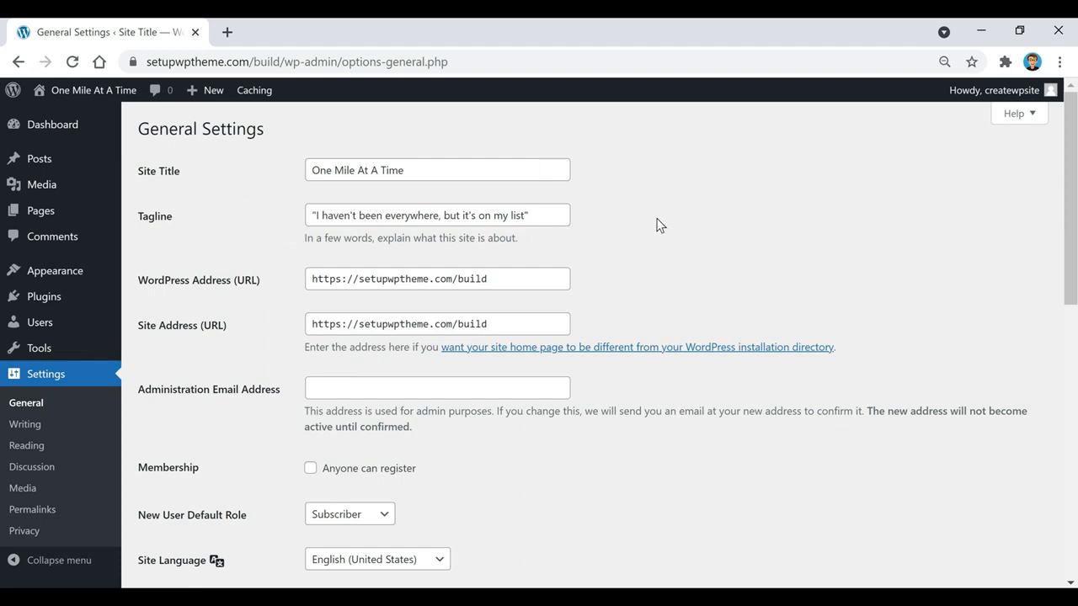
scroll(659, 225, down, 8)
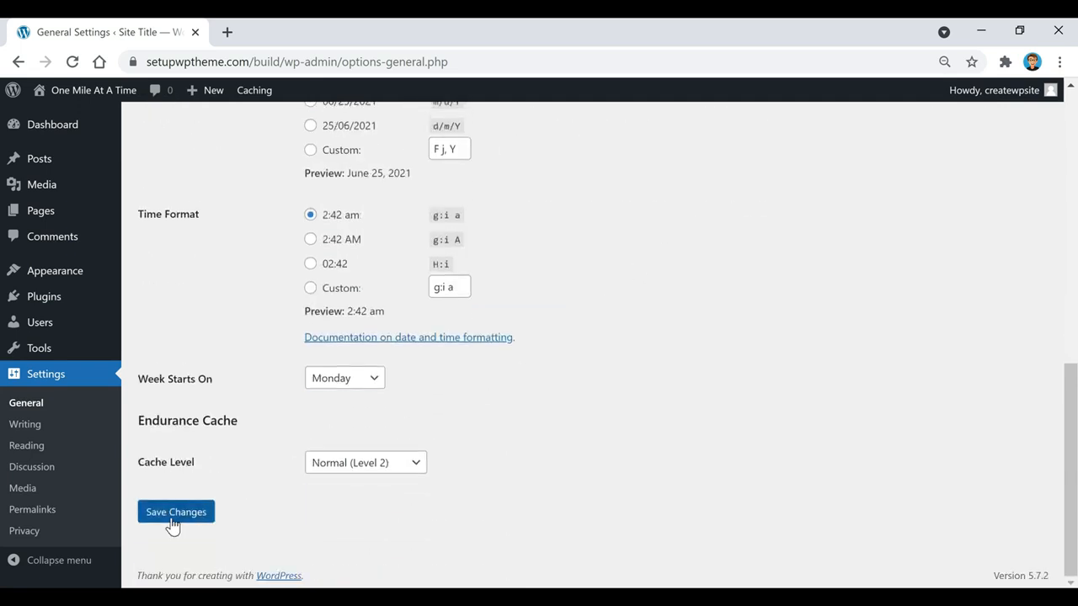
click(172, 524)
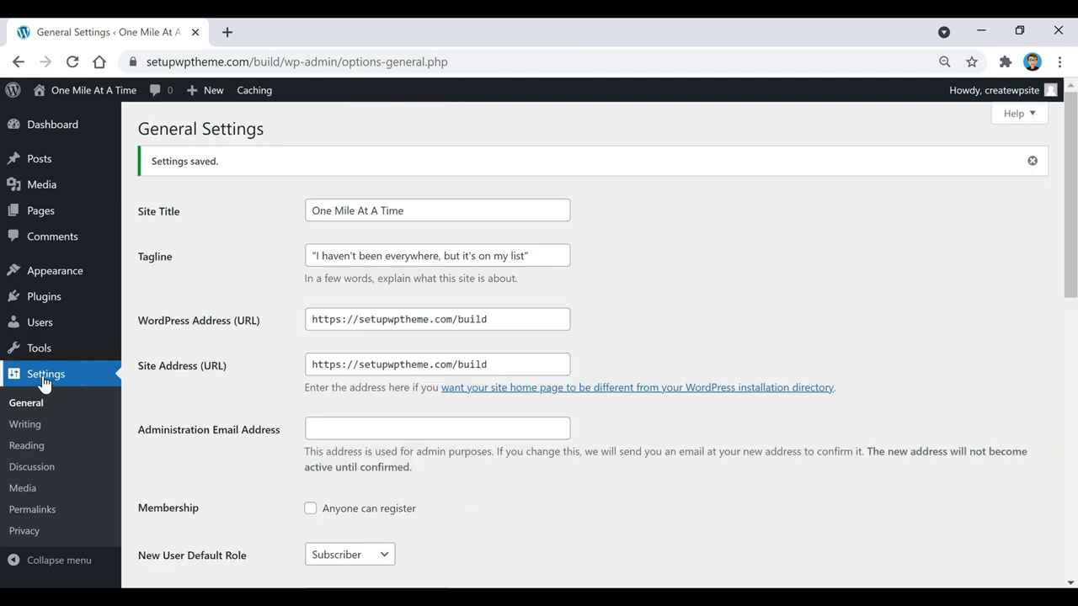
Select the Post name option under Settings > Permalinks and save the changes
click(34, 510)
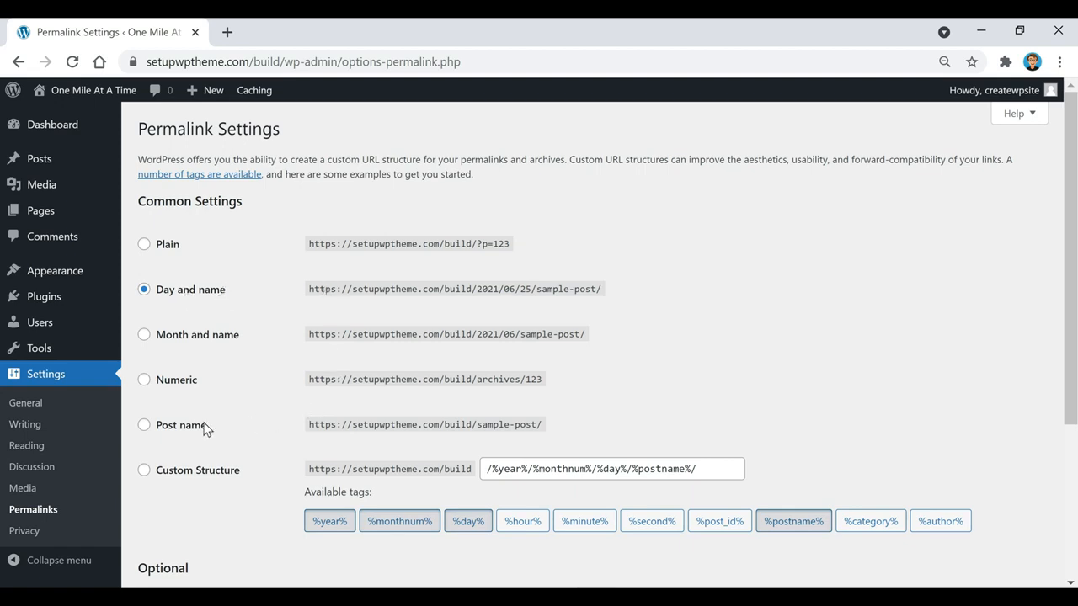
click(143, 428)
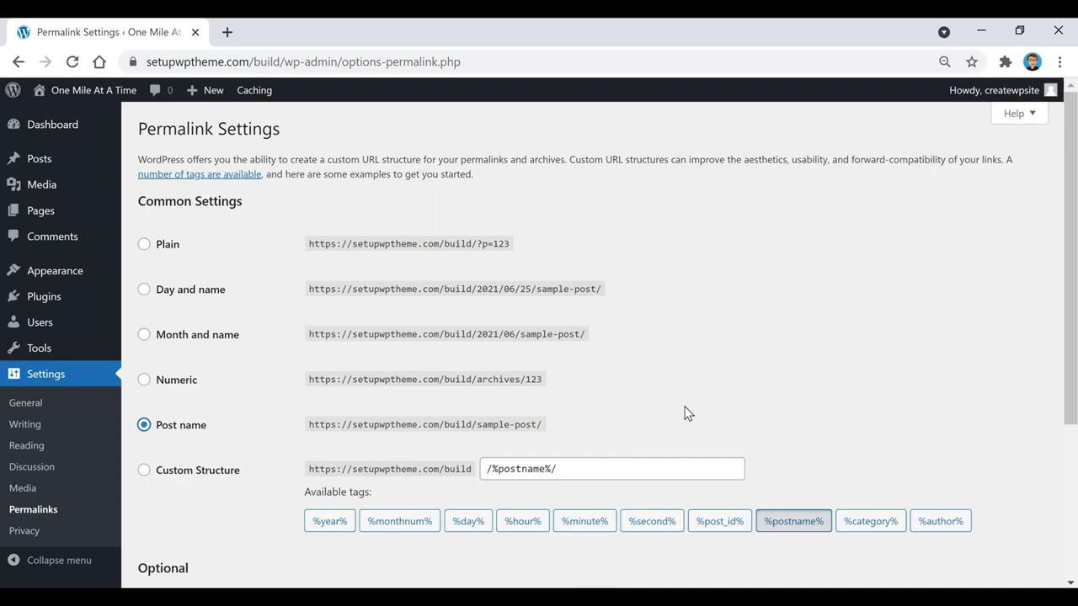
scroll(687, 413, down, 3)
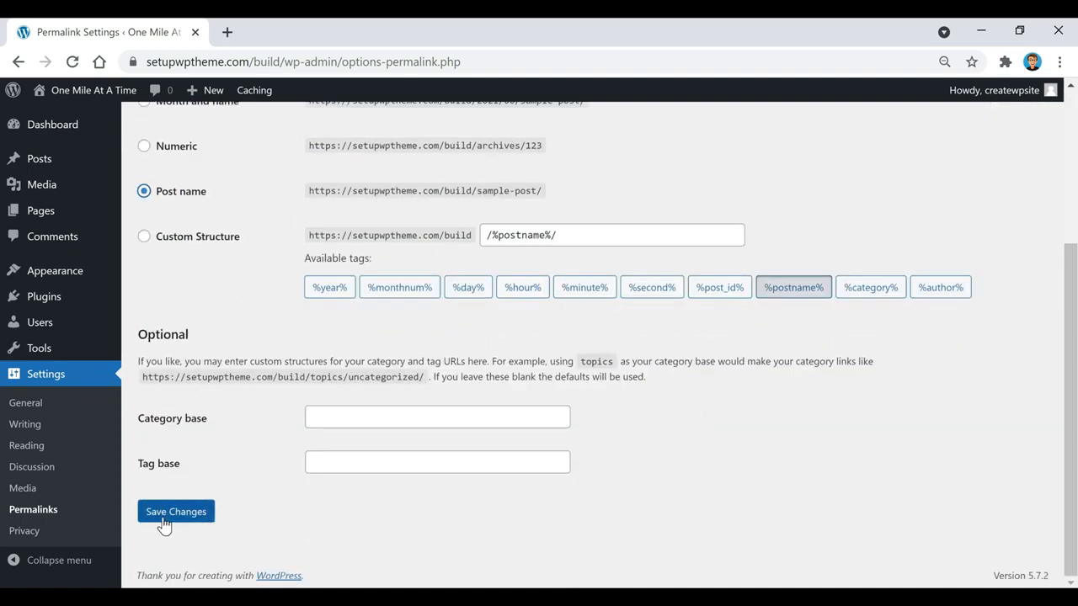
click(165, 523)
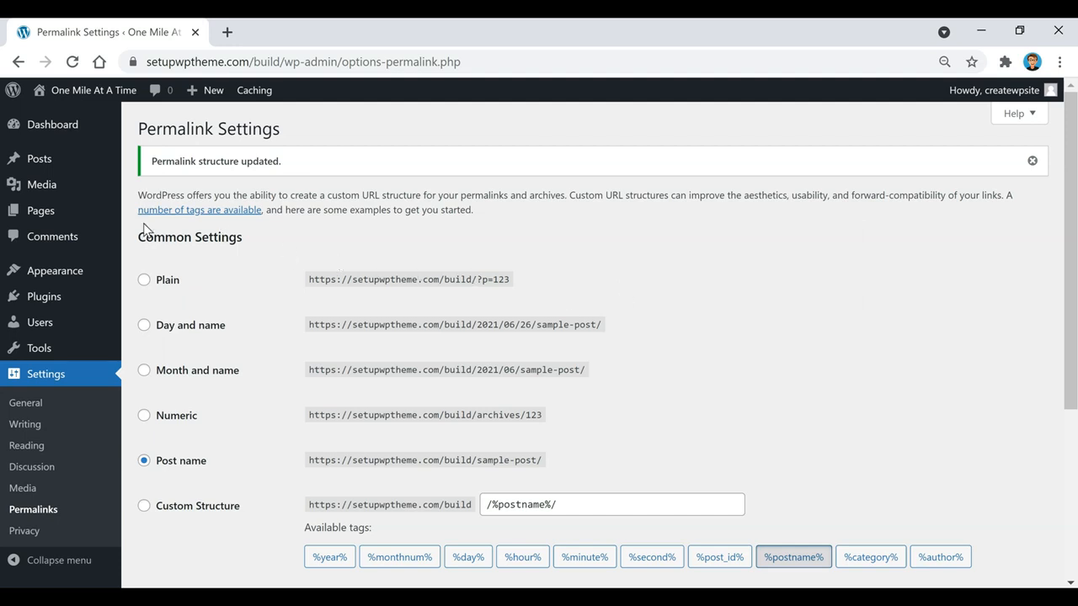
mouse_move(10, 278)
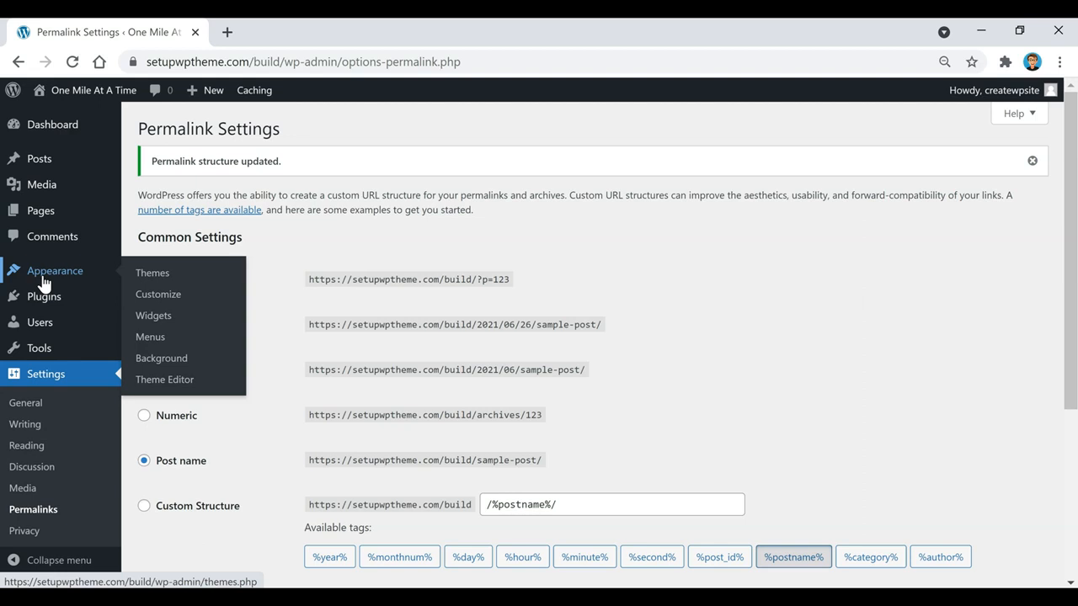
From Appearance > Themes, browse Add New's Popular, Latest and Favorites lists, then show Feature Filter
click(150, 276)
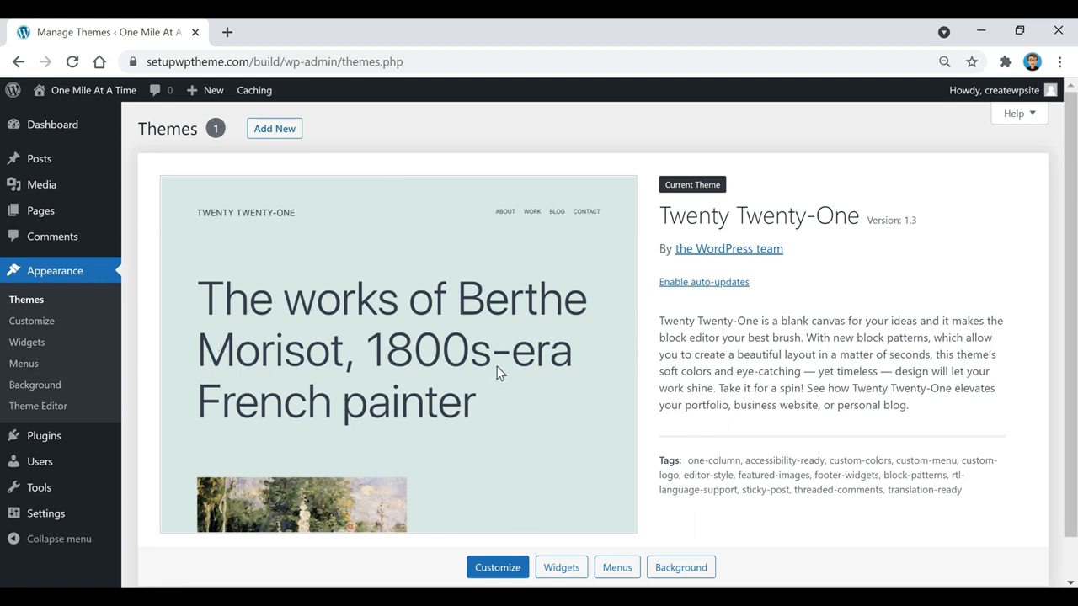
click(267, 135)
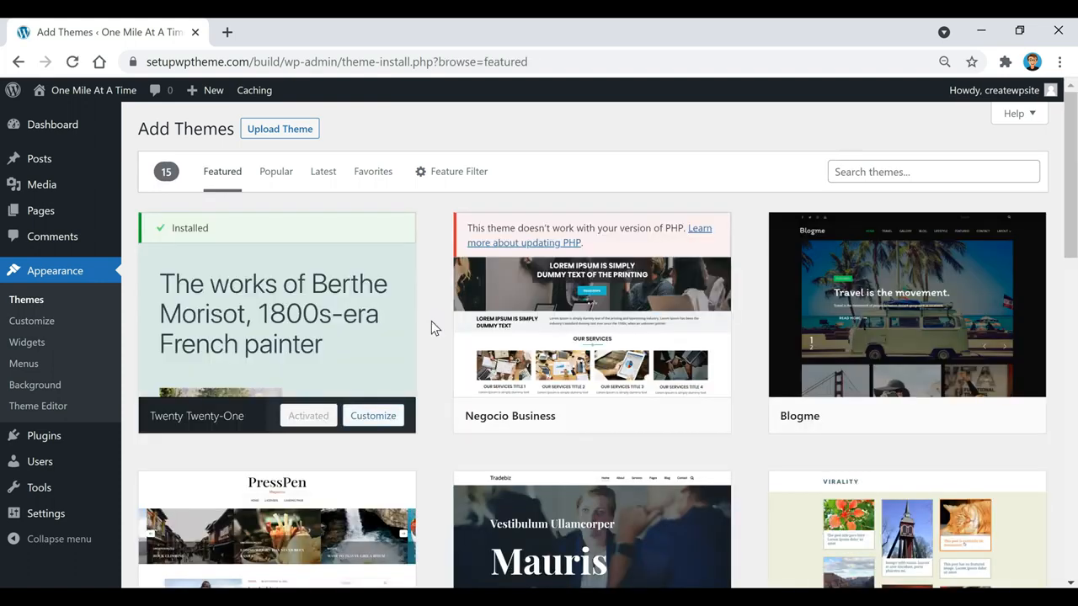
click(274, 173)
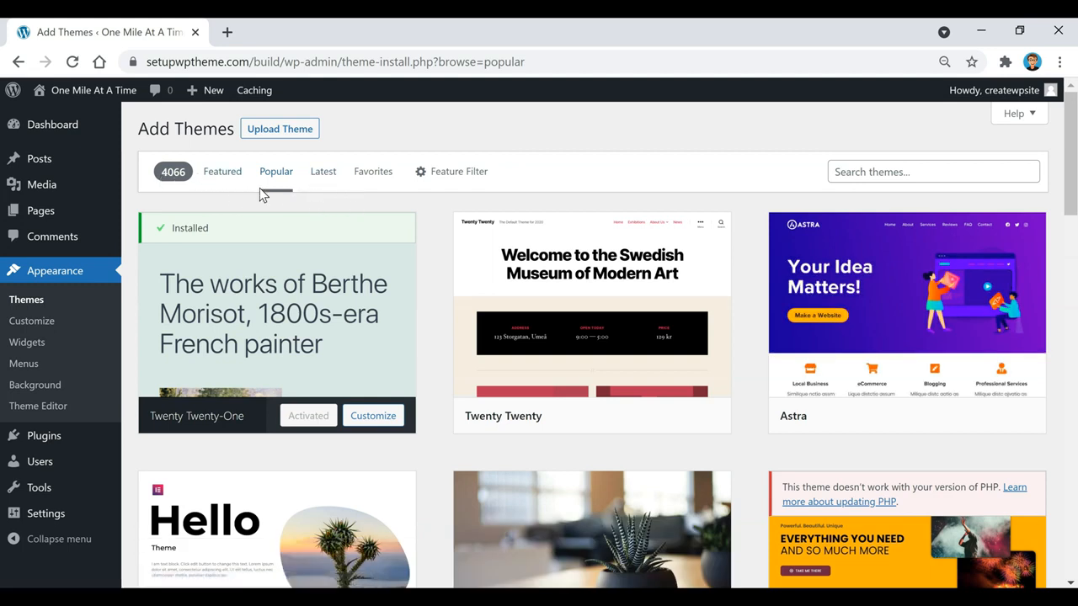
click(325, 175)
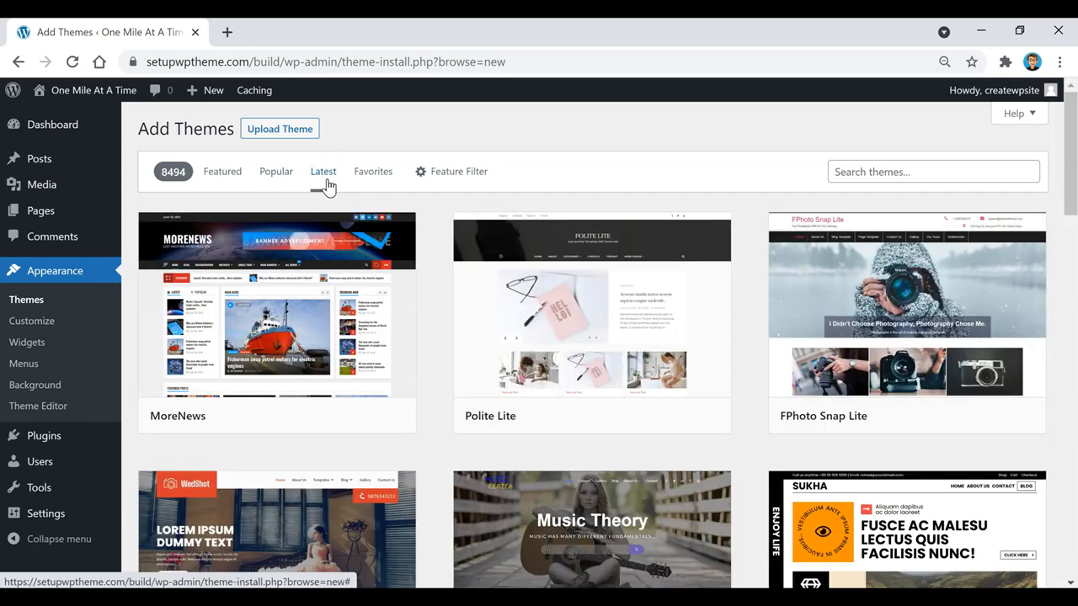
click(377, 177)
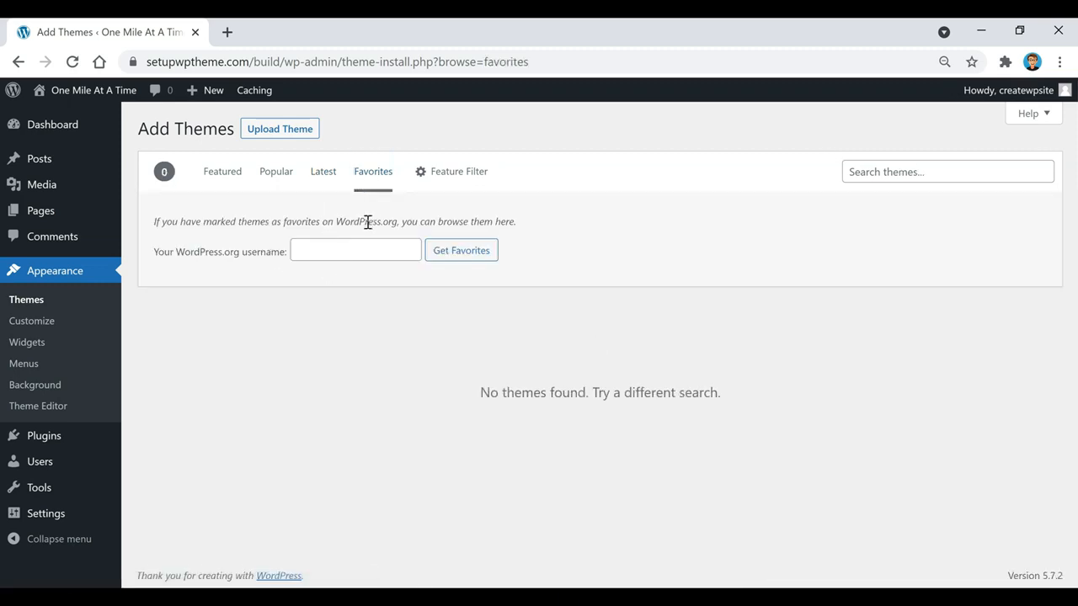
click(450, 176)
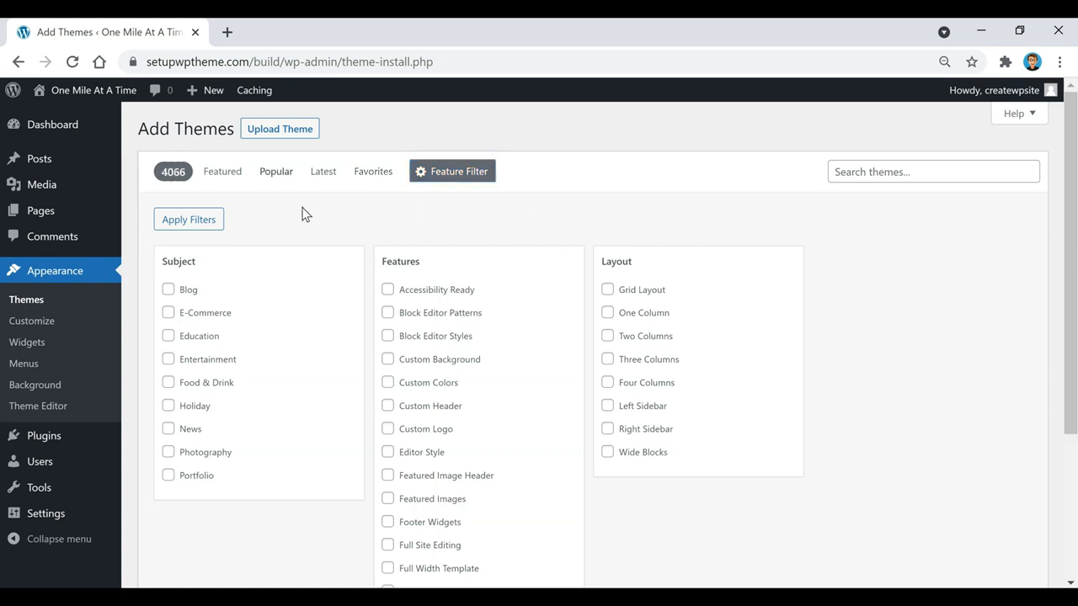
Search the theme catalogue for 'power blog' and install the Power Blog theme
click(275, 174)
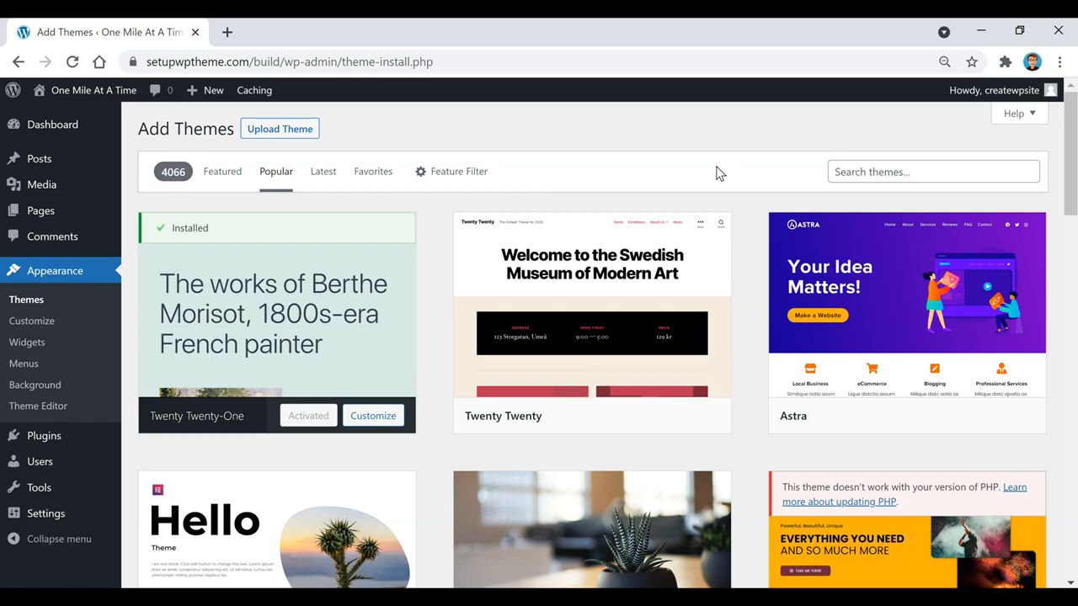
click(897, 172)
text(power blog)
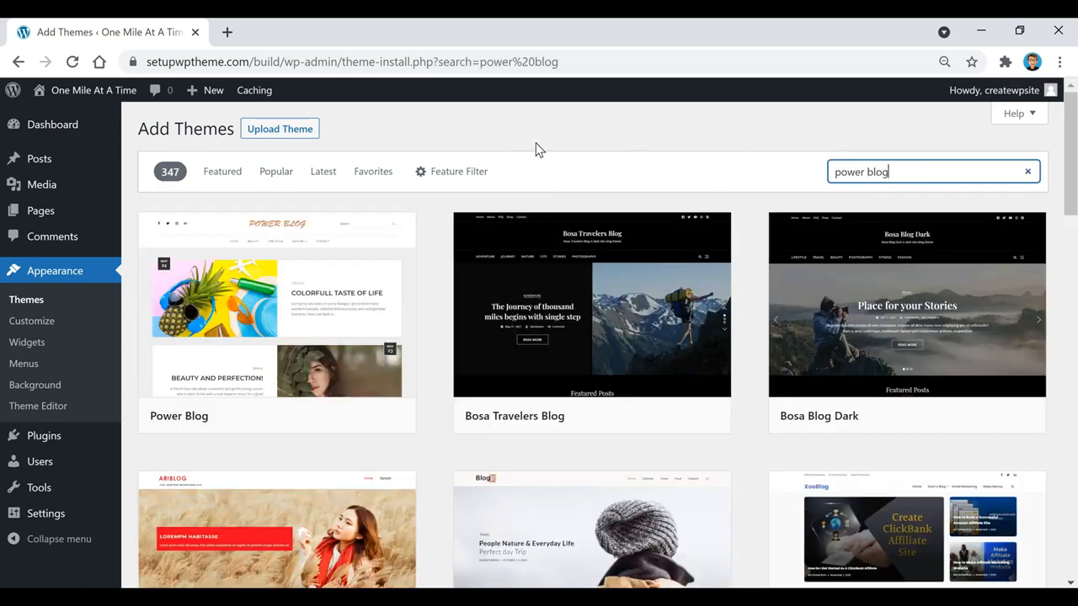
mouse_move(308, 378)
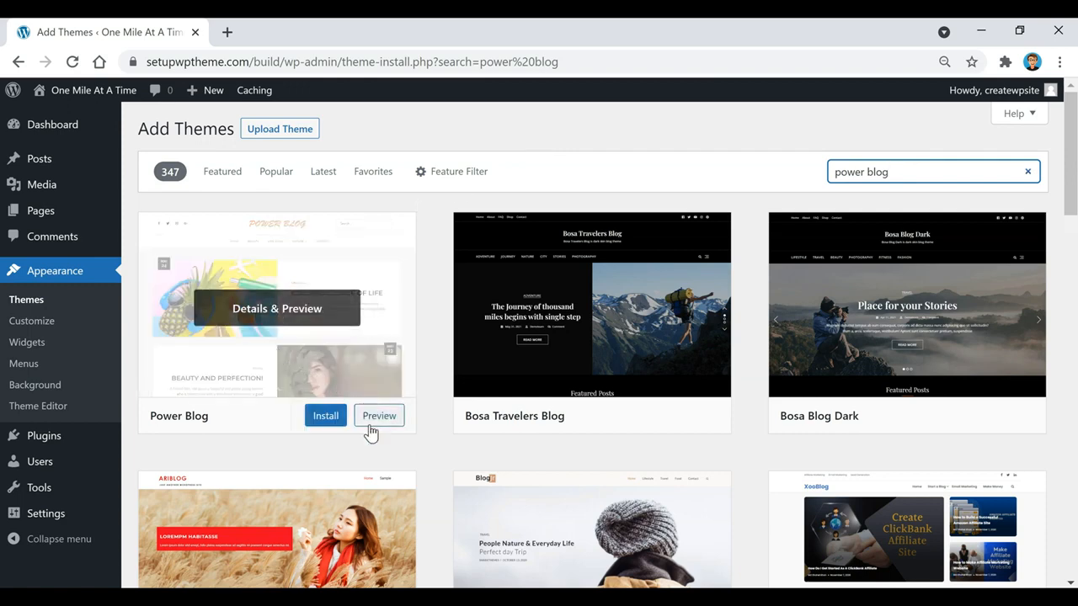
mouse_move(559, 414)
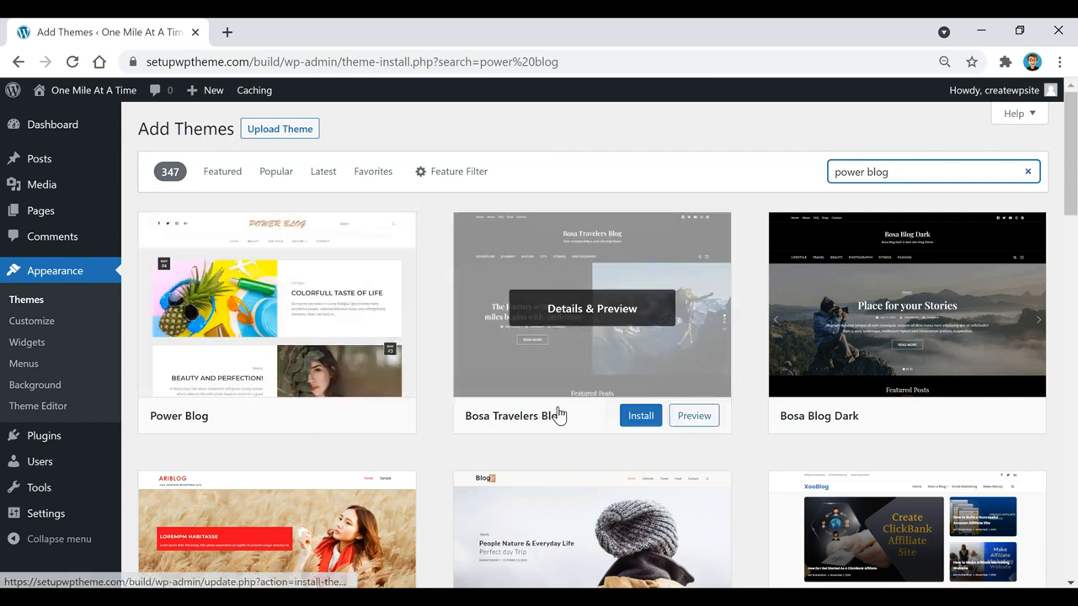
mouse_move(284, 390)
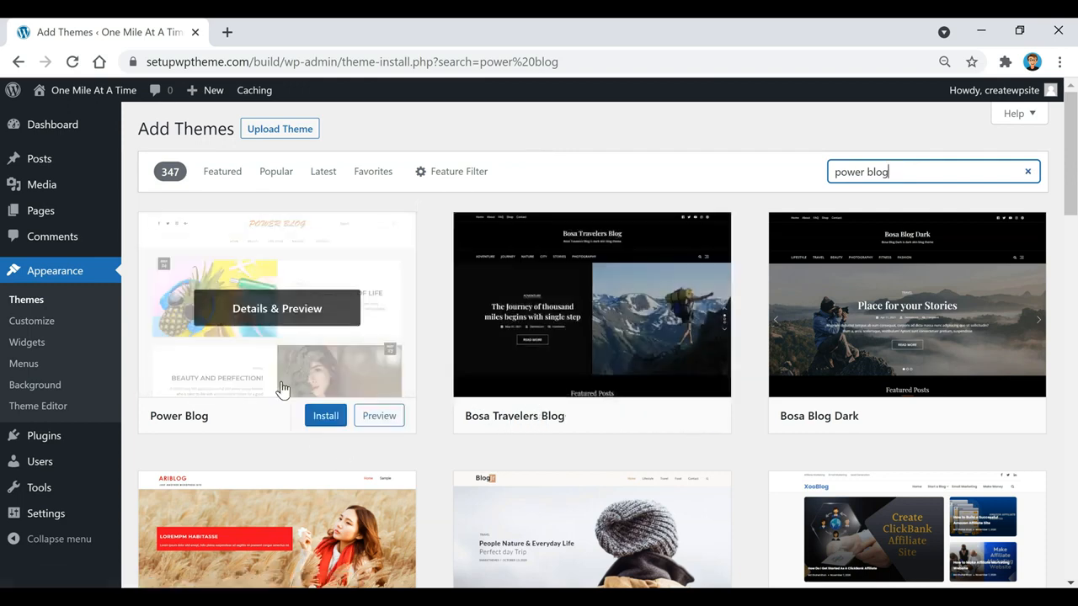
click(328, 424)
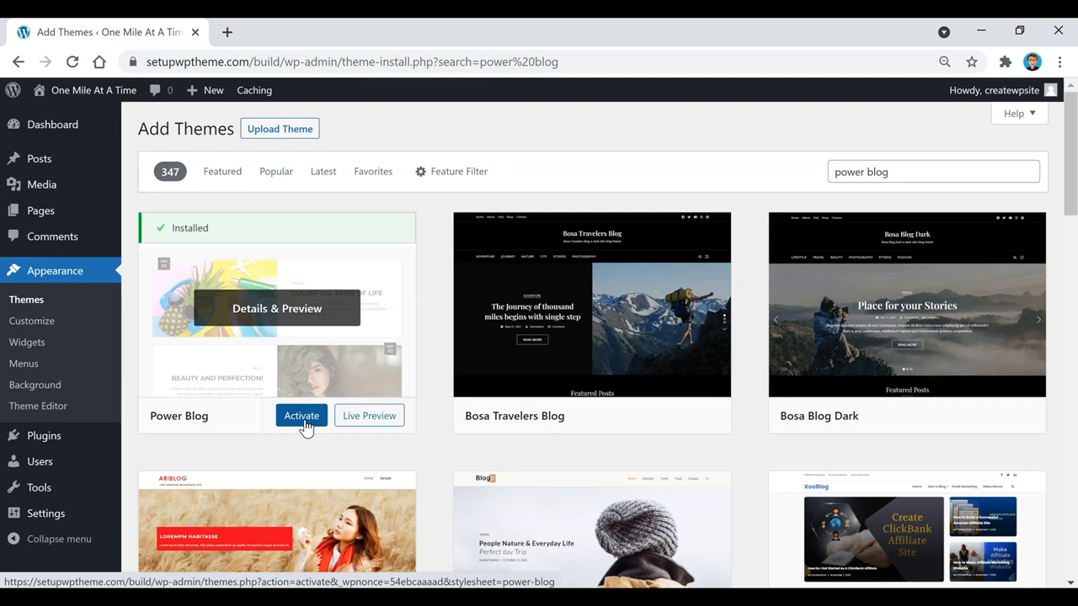
Activate Power Blog and dismiss the notices above the installed themes
click(302, 420)
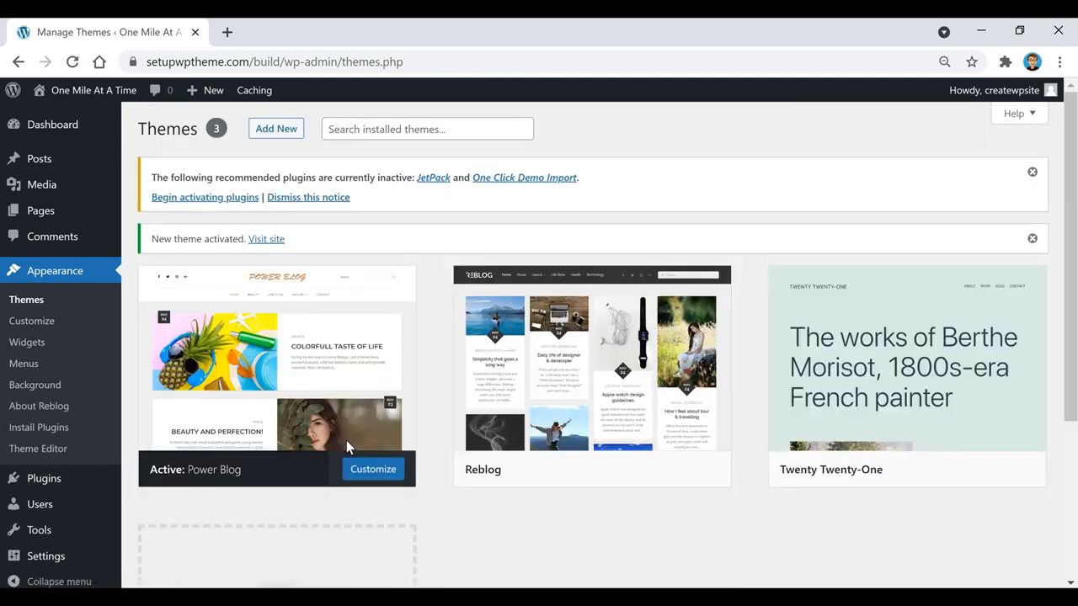
mouse_move(399, 416)
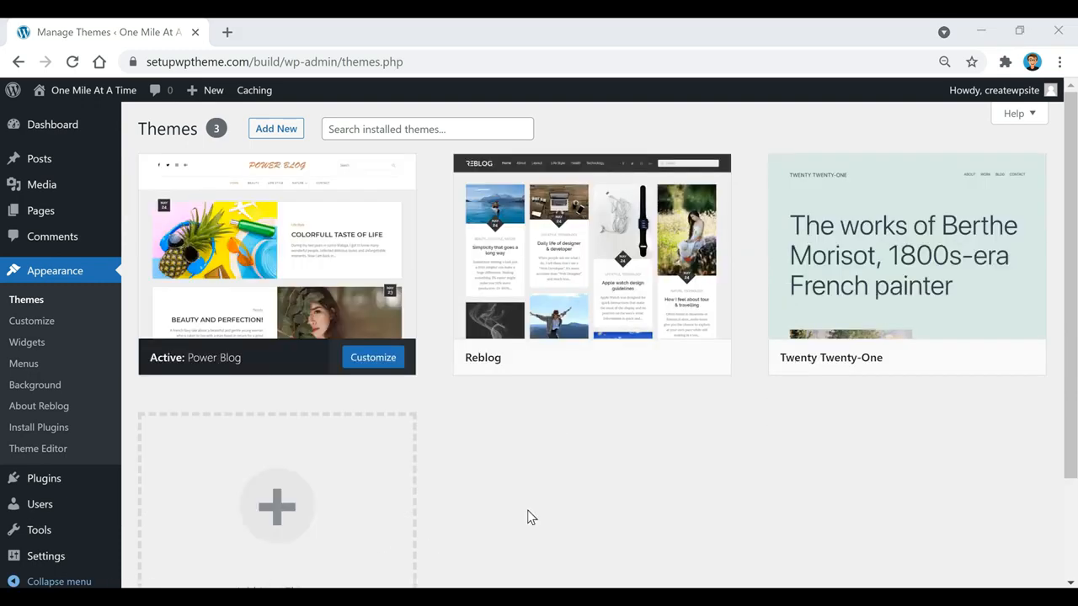
click(614, 449)
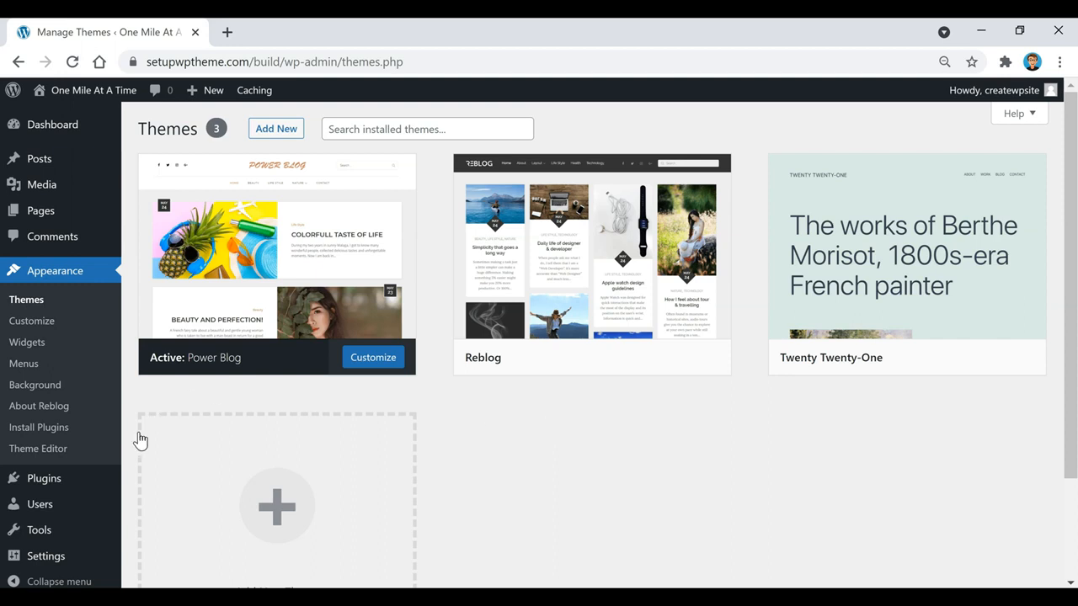
Go from Installed Plugins to Add Plugins, with Classic Editor, Akismet, Jetpack and Gutenberg featured
mouse_move(36, 480)
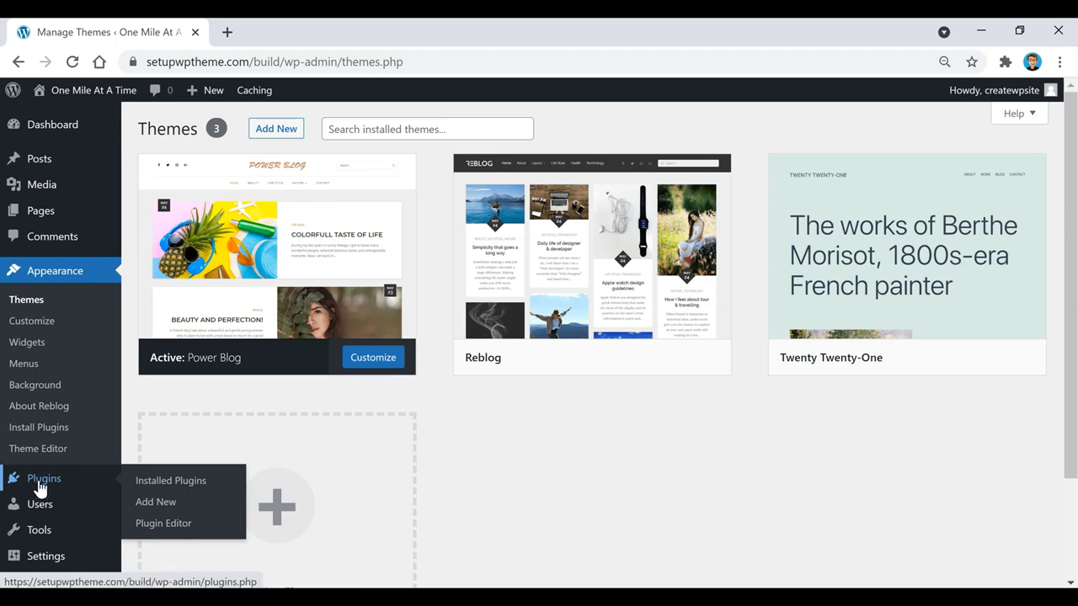
click(38, 482)
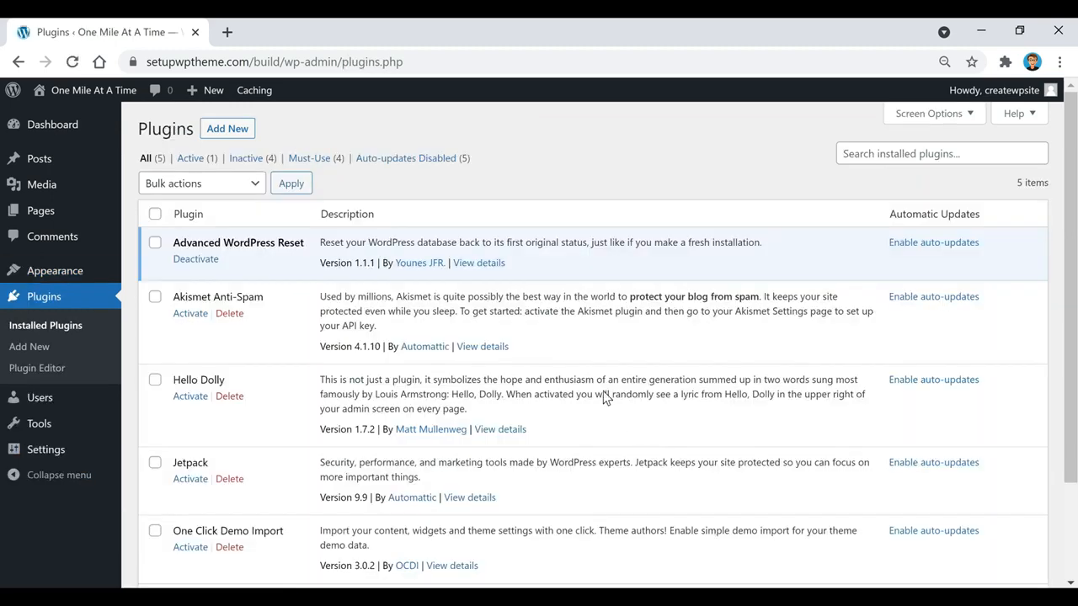
click(241, 135)
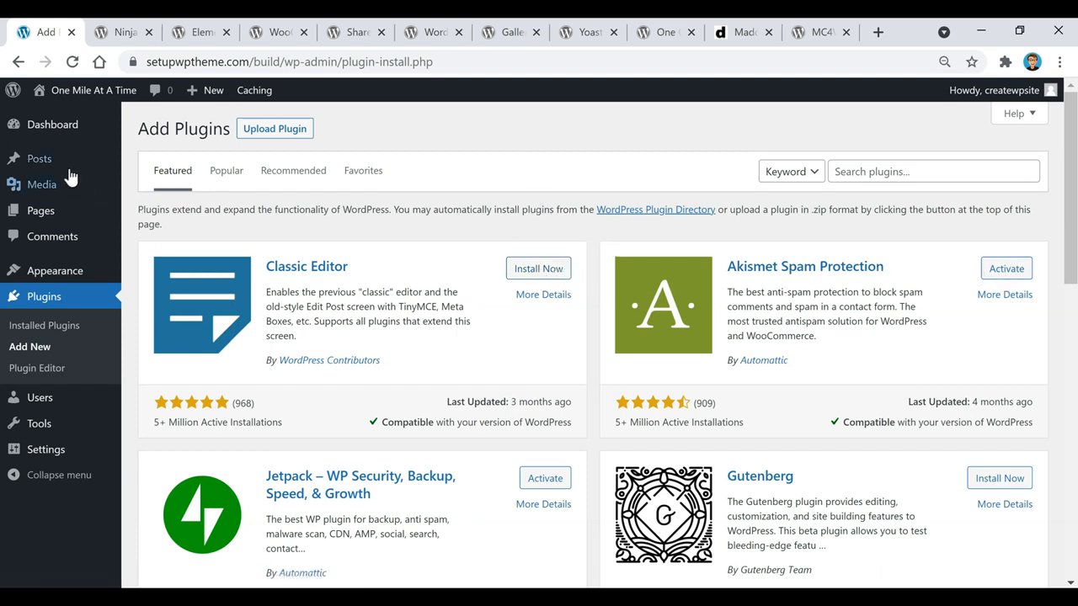
mouse_move(54, 165)
Skim Ninja Forms, then read Elementor Website Builder (v3.2.5, 5+ million installs) down to Ratings
click(123, 34)
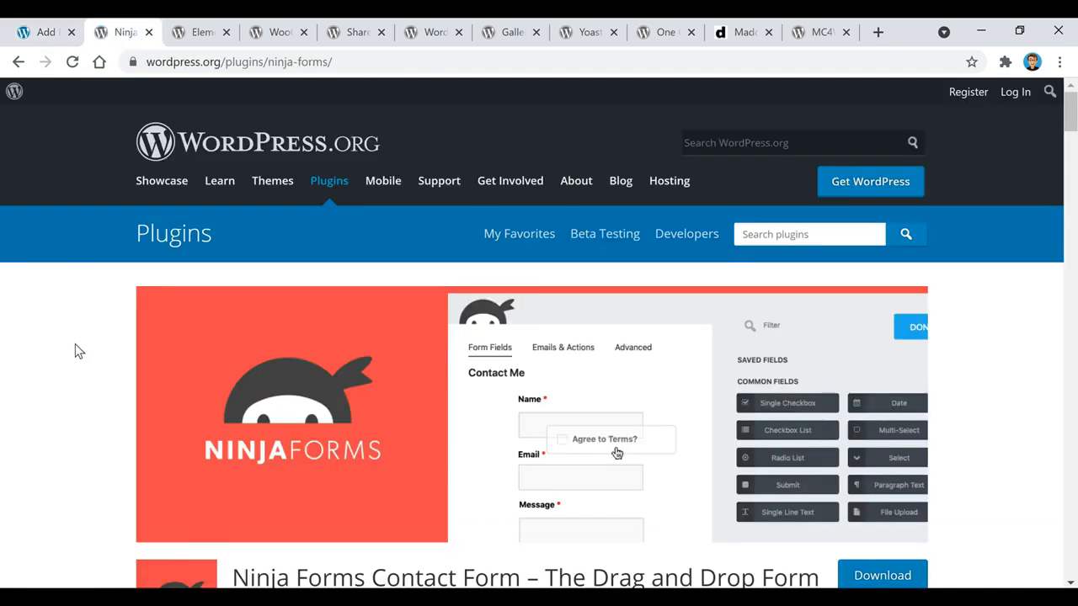
scroll(75, 343, down, 1)
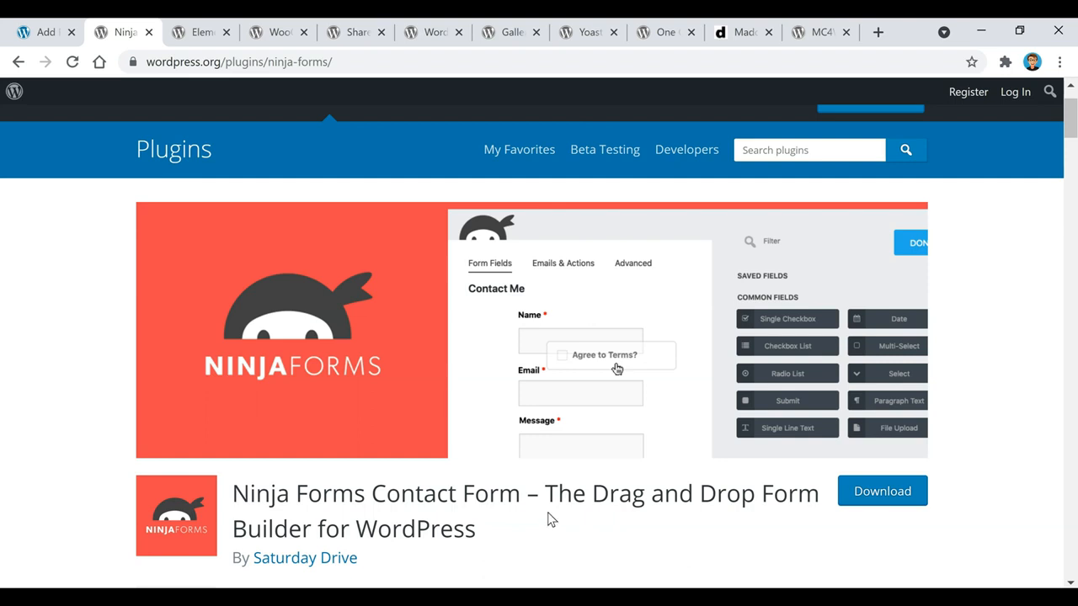
click(203, 34)
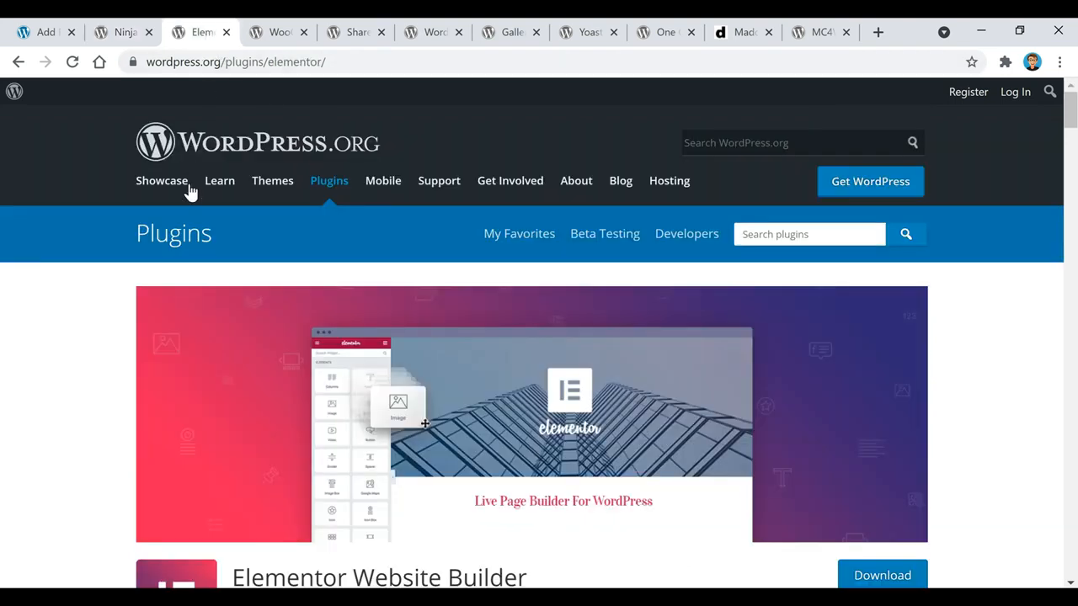
scroll(24, 409, down, 1)
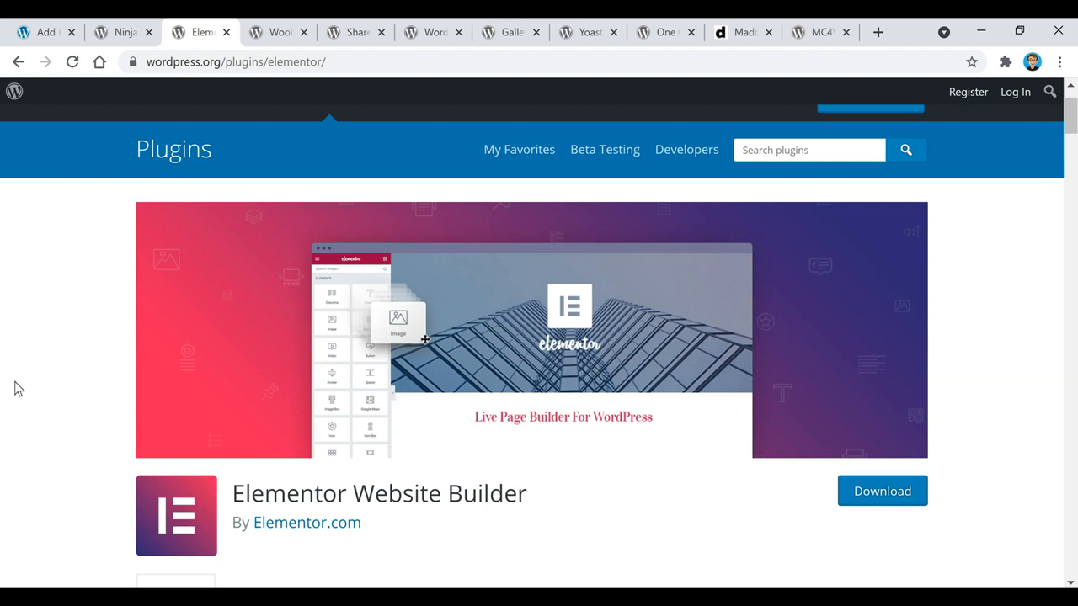
scroll(517, 488, down, 2)
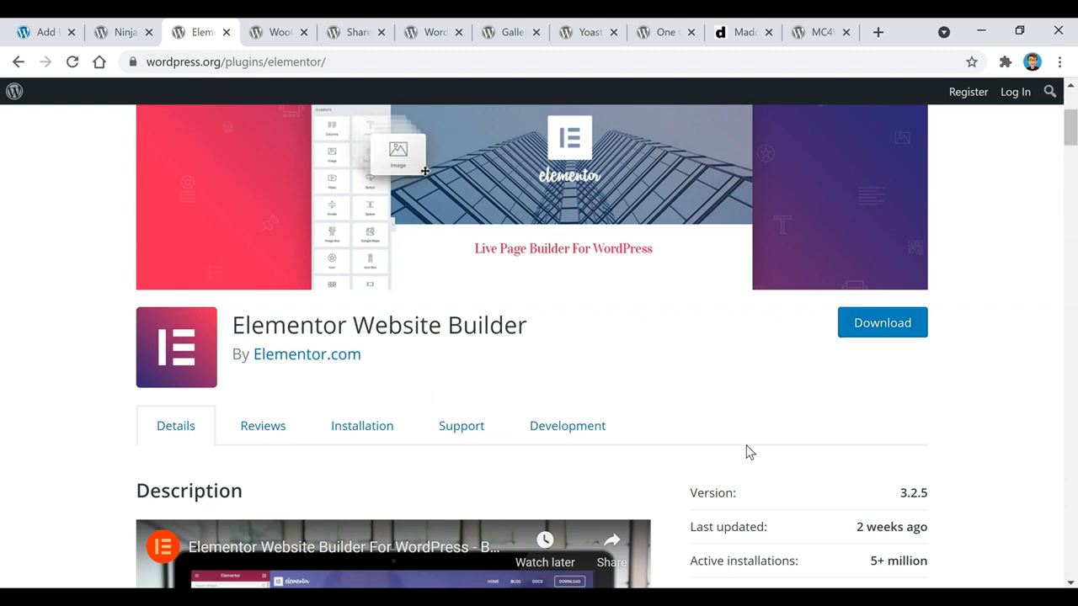
scroll(609, 368, up, 2)
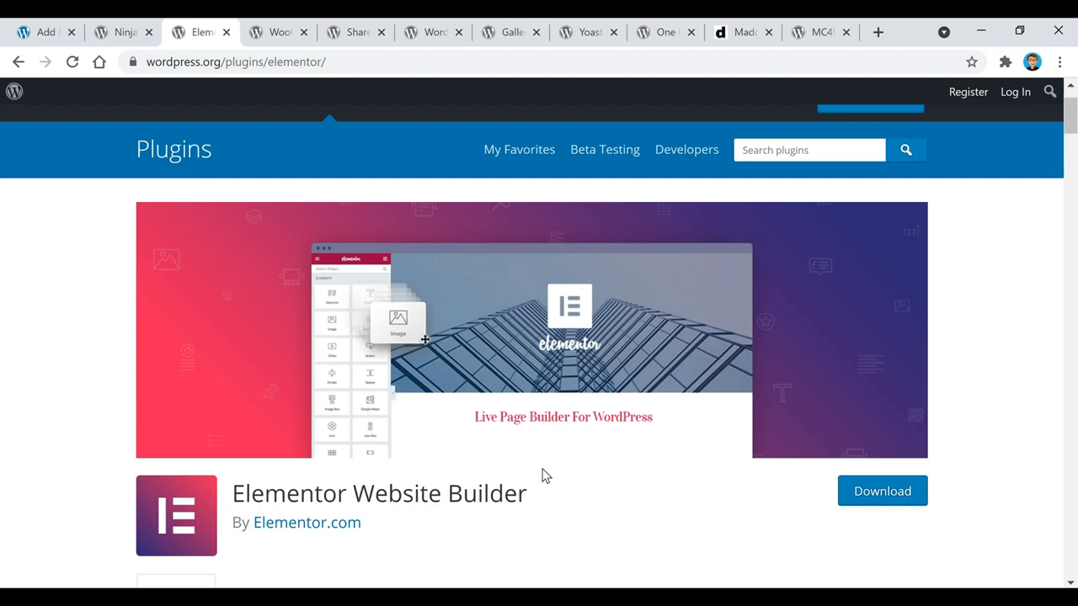
scroll(542, 476, down, 1)
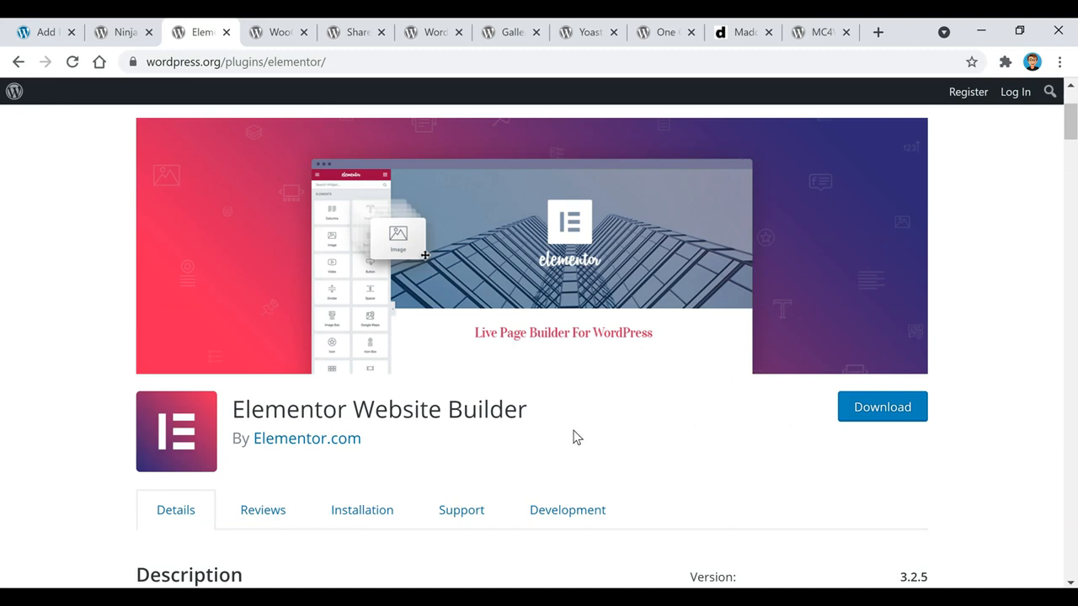
scroll(576, 436, up, 1)
scroll(556, 476, down, 1)
scroll(605, 433, down, 7)
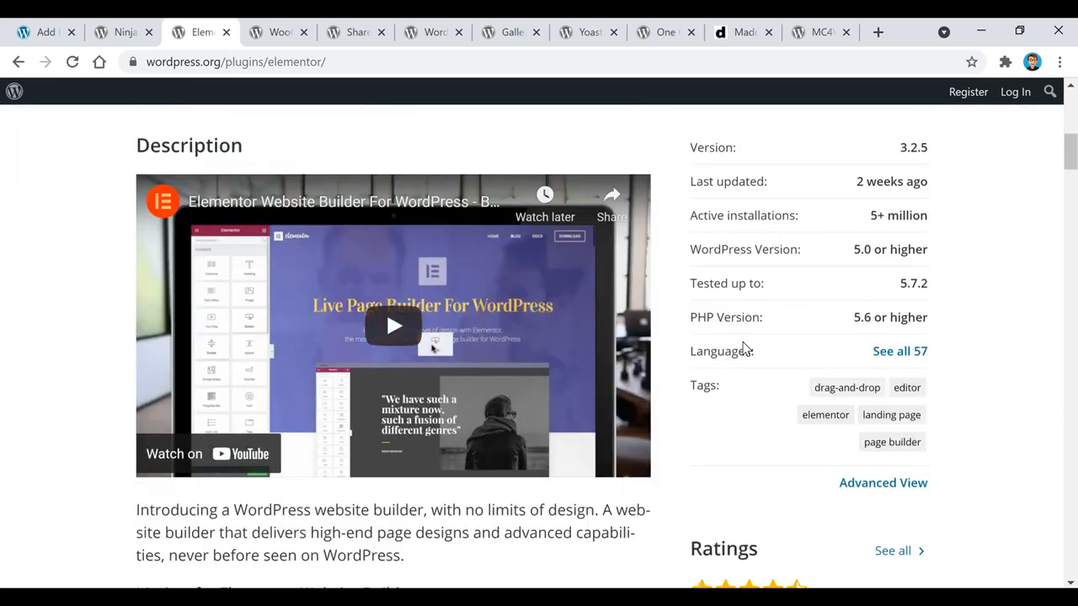
scroll(758, 371, down, 1)
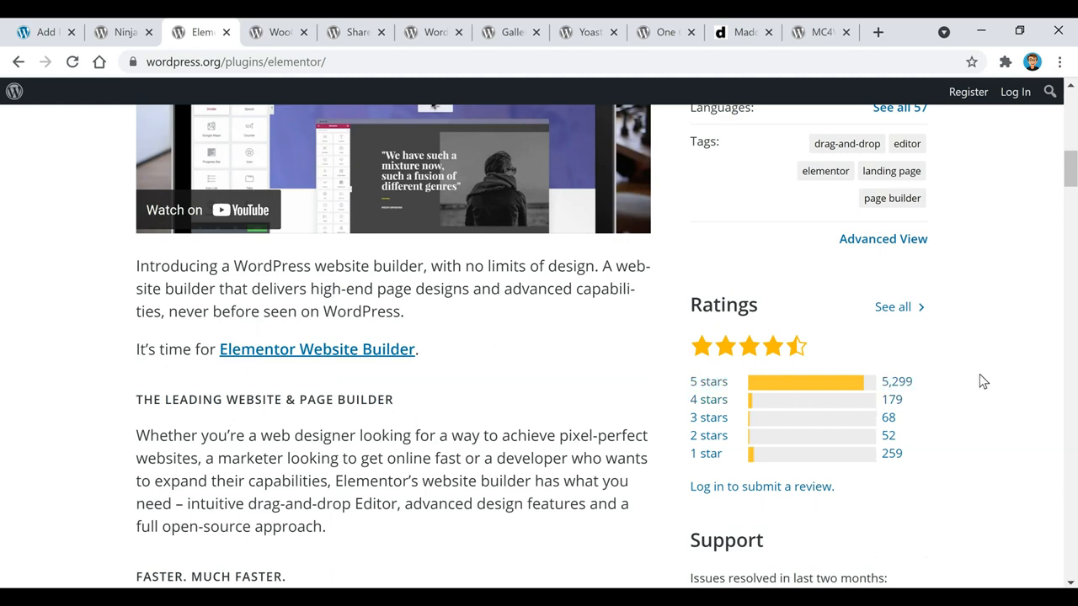
Read WooCommerce's description and ratings, then view Shared Counts – Social Media Share Buttons 1.3.0
click(282, 34)
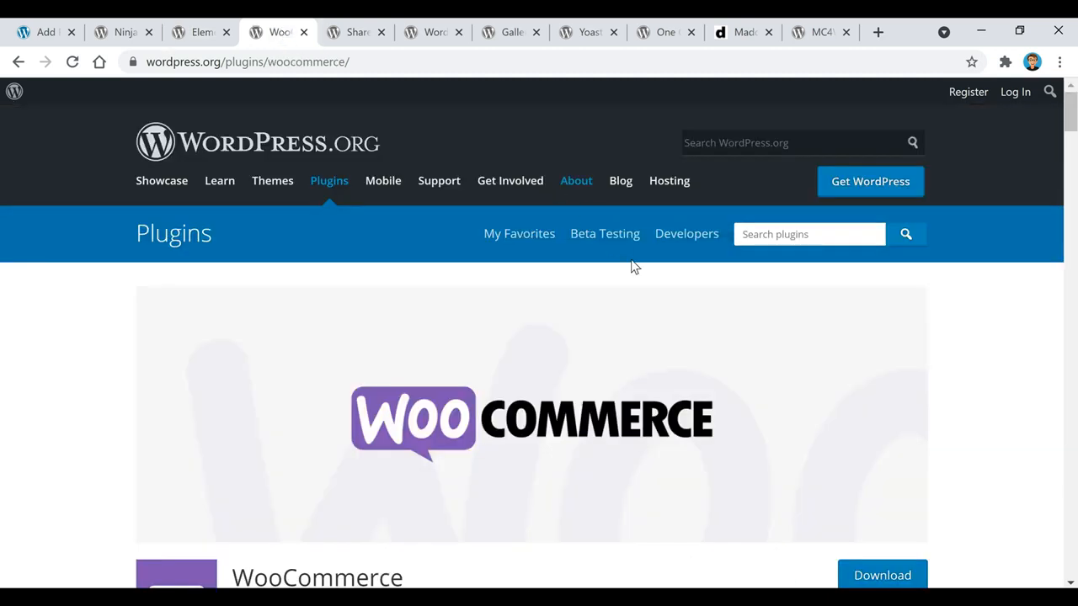
scroll(661, 402, down, 4)
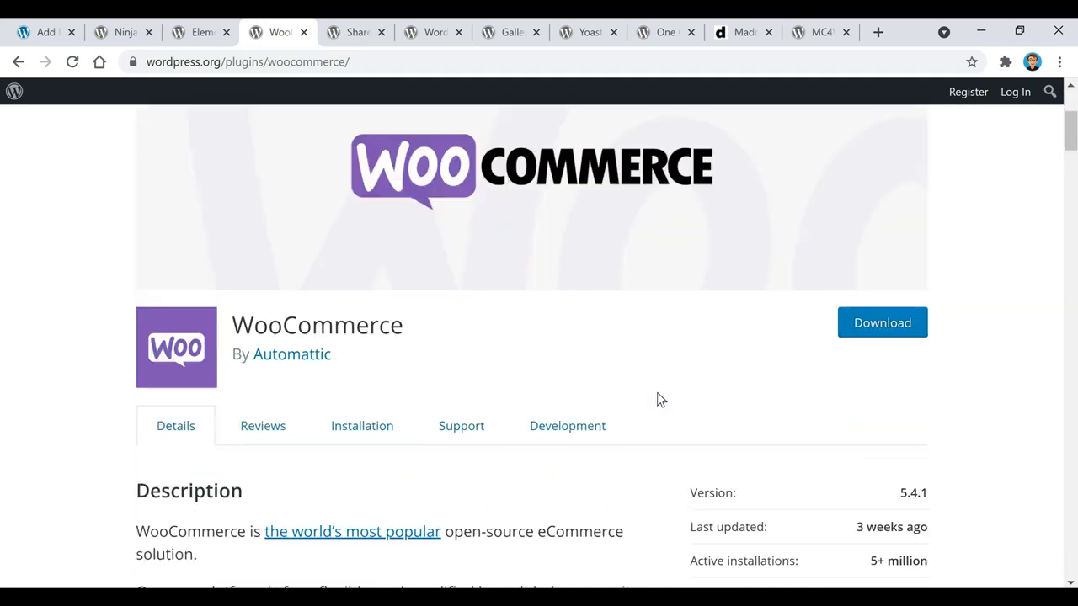
scroll(541, 409, down, 2)
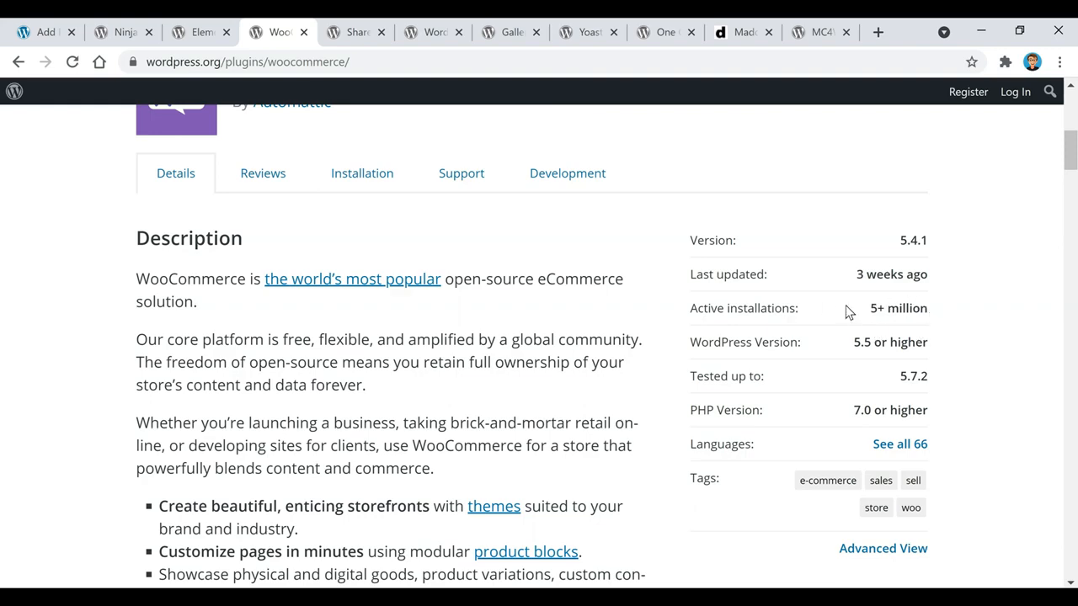
scroll(934, 336, down, 1)
scroll(940, 337, down, 3)
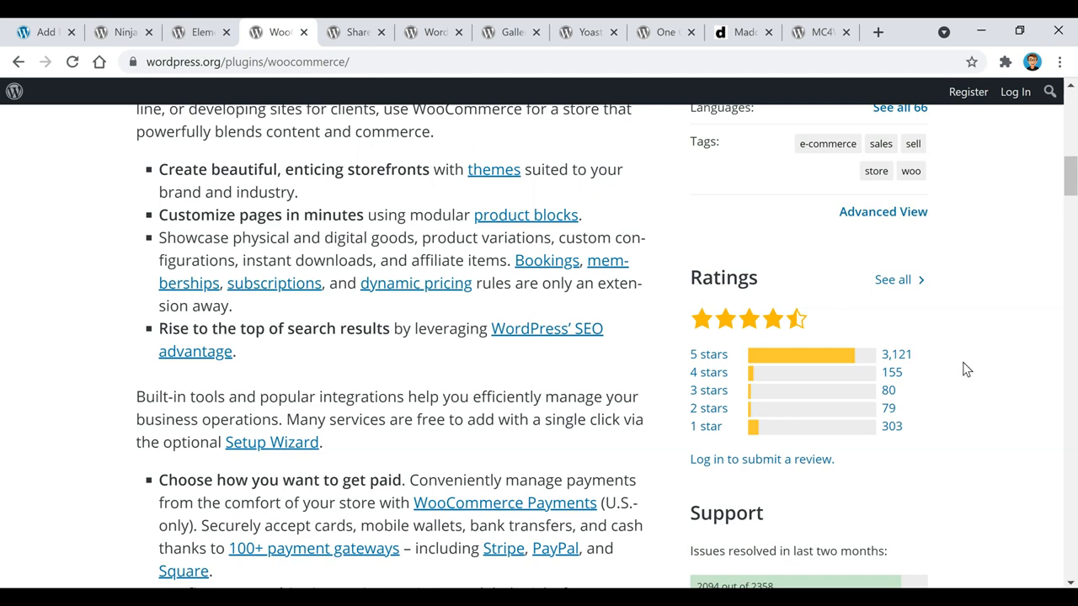
click(351, 34)
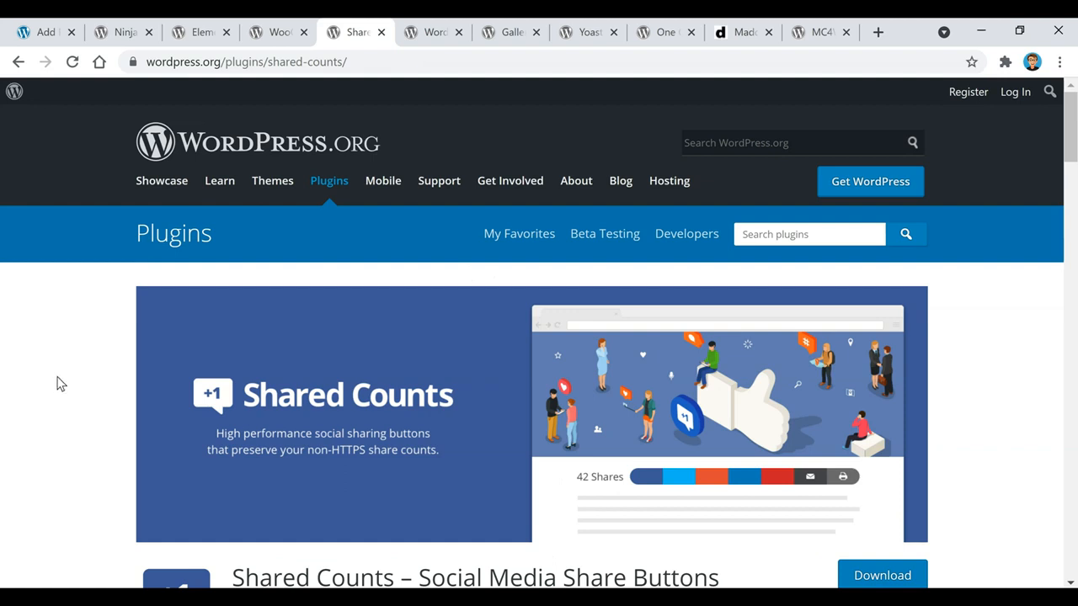
scroll(59, 381, down, 2)
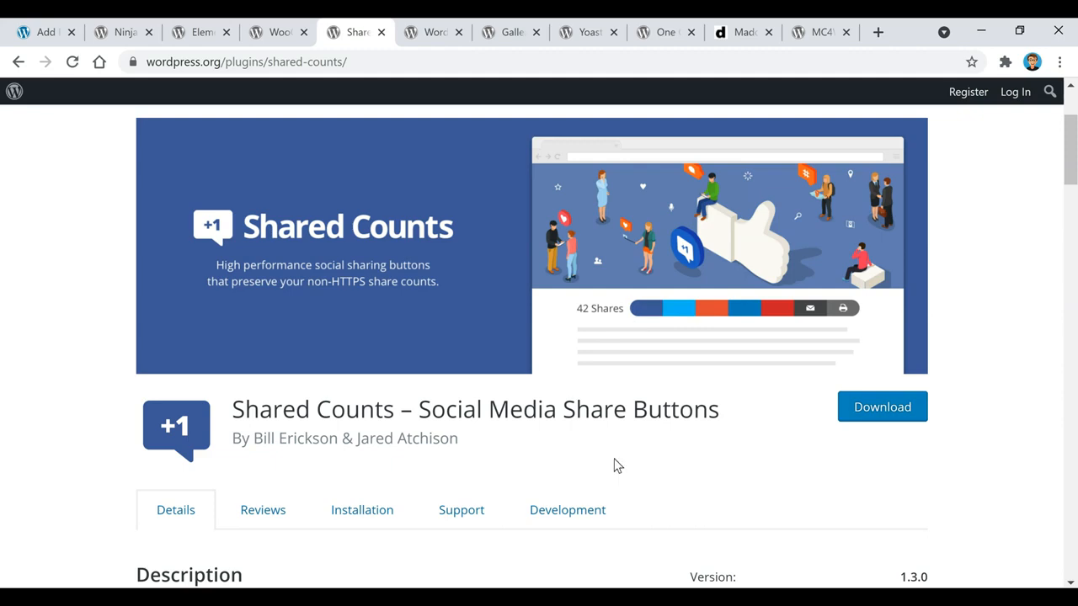
Scroll through the Wordfence Security page's firewall features and ratings
click(433, 33)
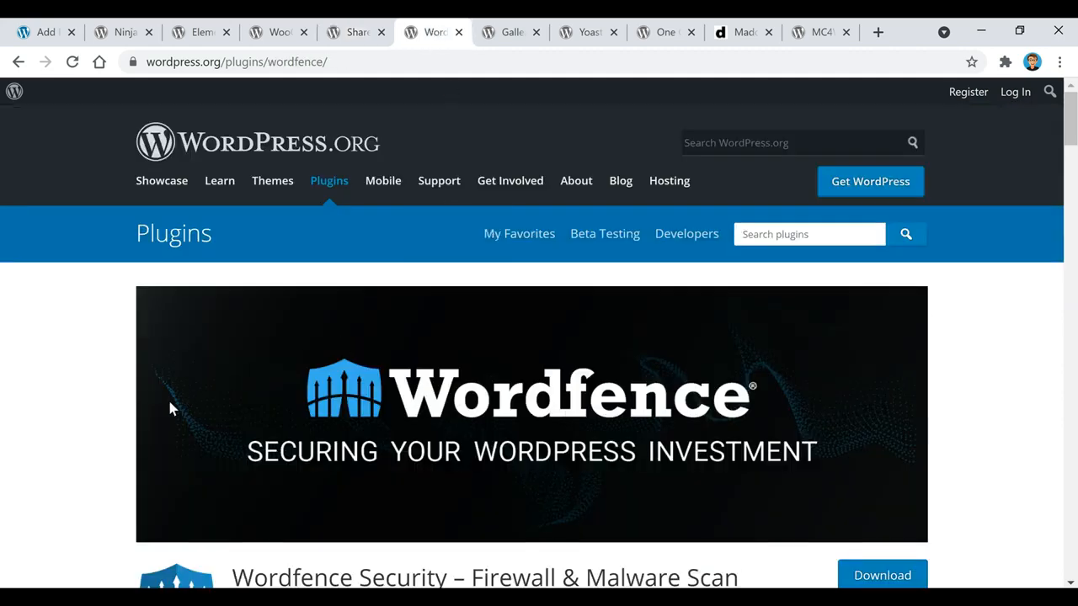
scroll(119, 412, down, 2)
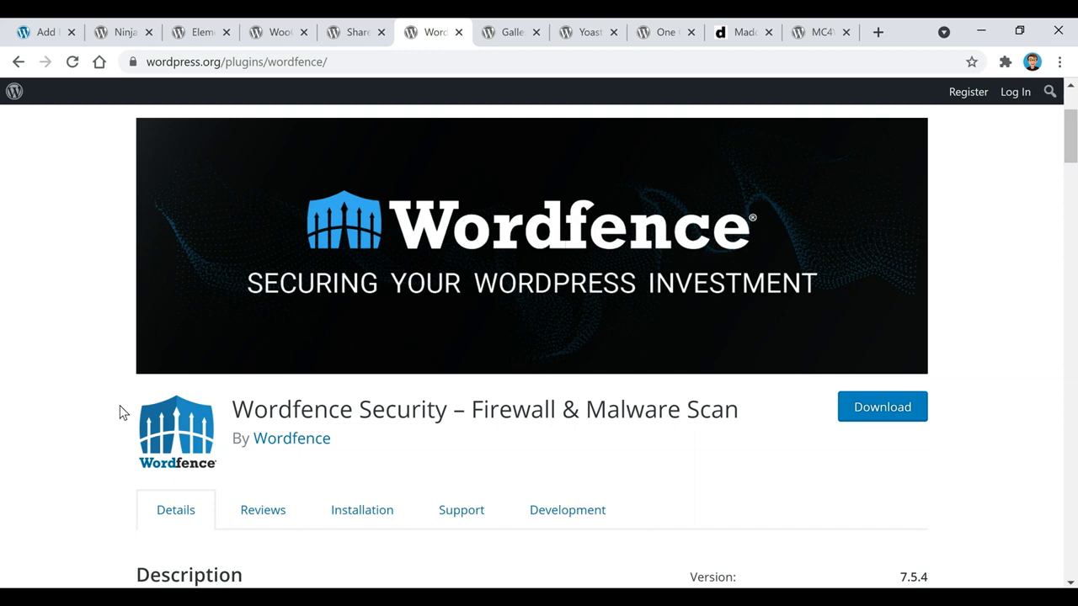
scroll(135, 411, down, 1)
scroll(559, 371, down, 3)
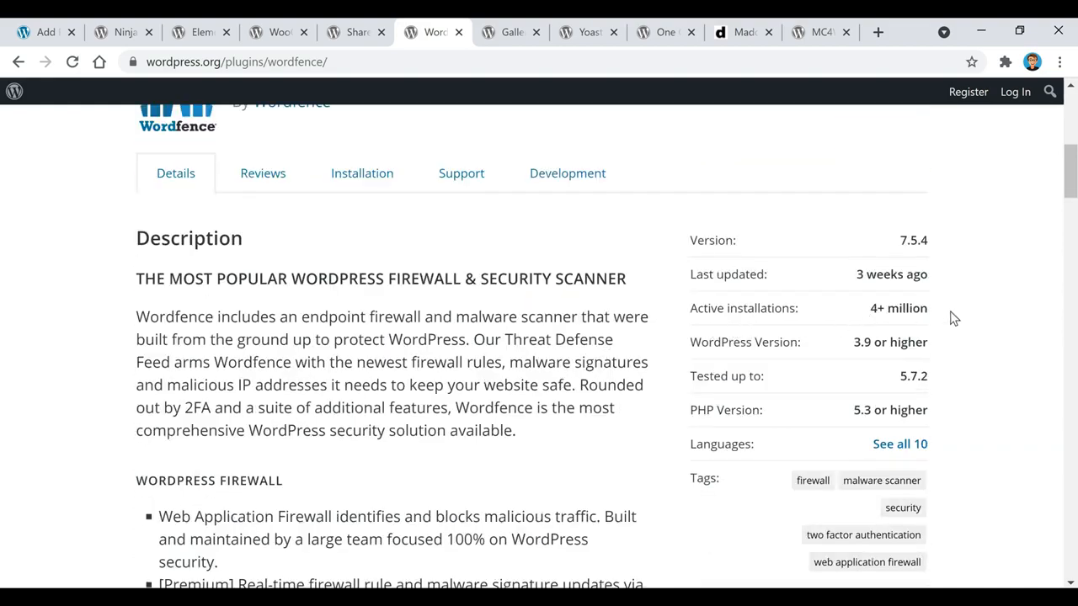
scroll(942, 319, down, 4)
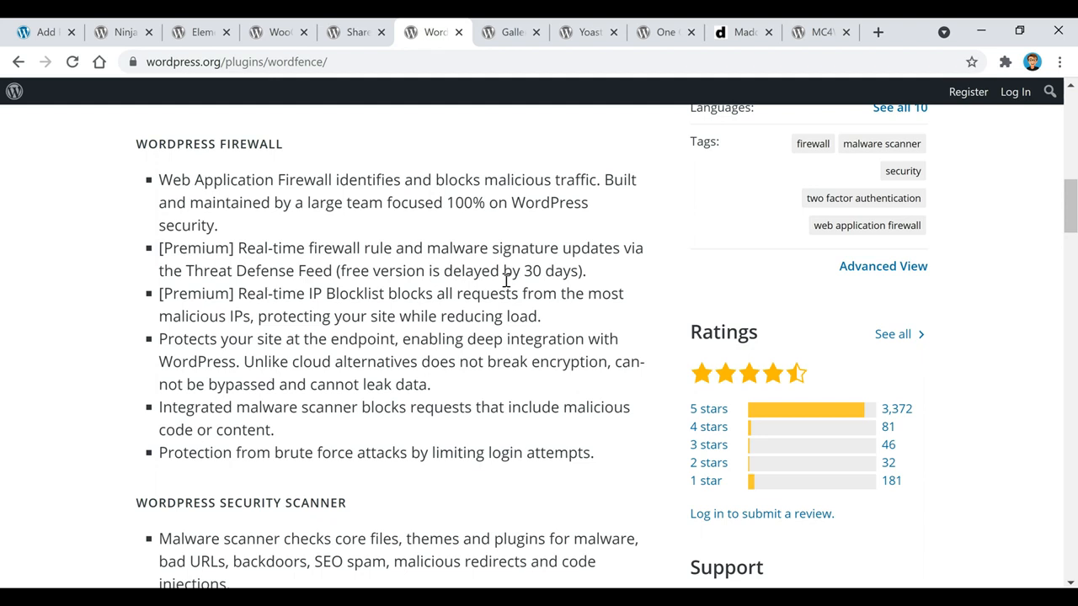
Bring up the Envira Photo Gallery page (version 1.8.3.4) and scroll to its Description
click(511, 35)
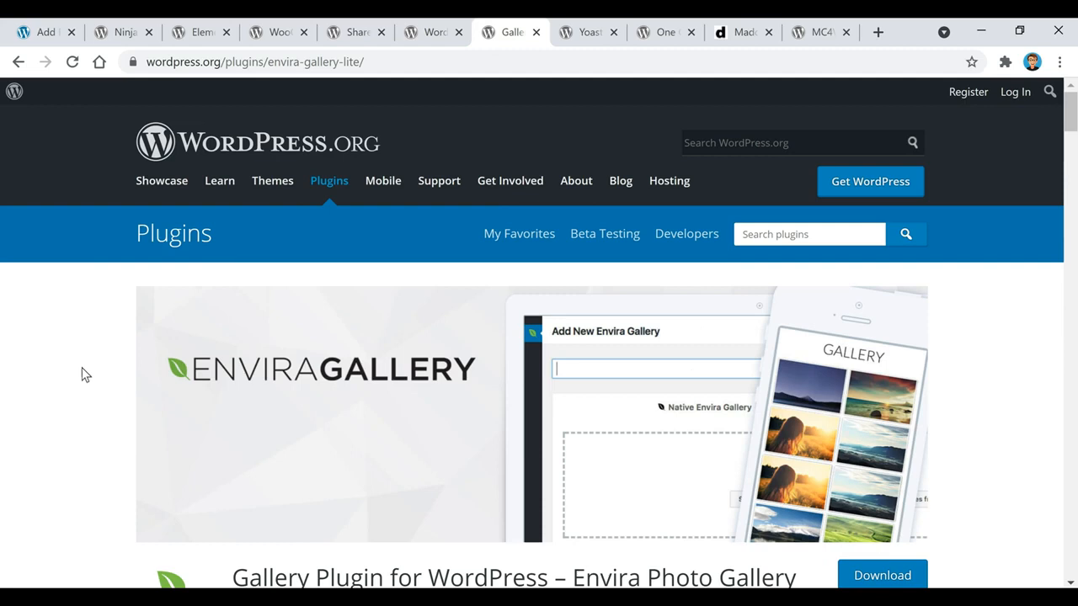
scroll(51, 393, down, 1)
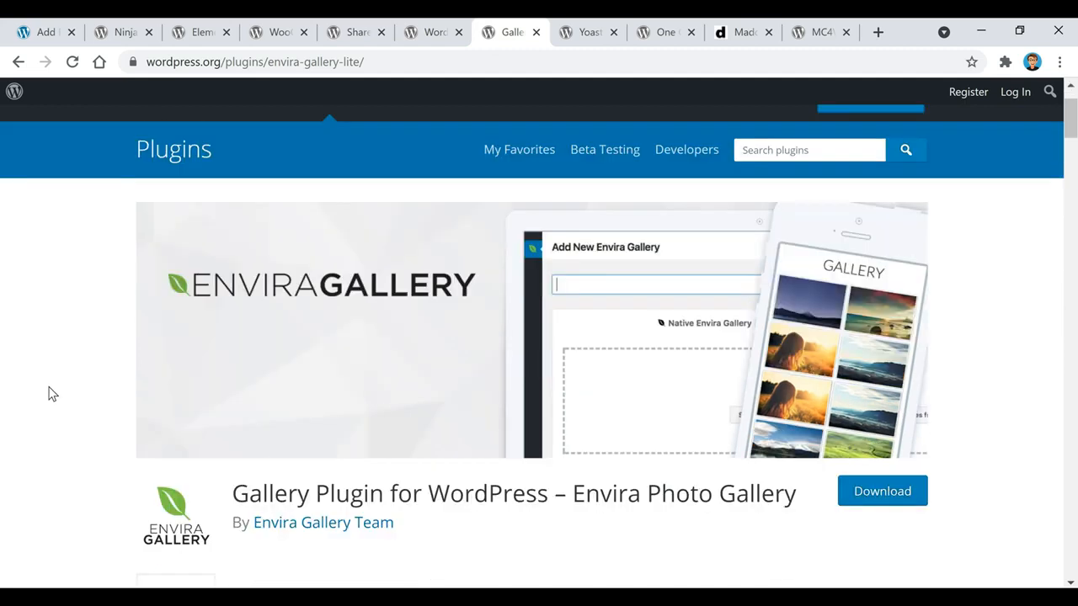
scroll(50, 394, down, 4)
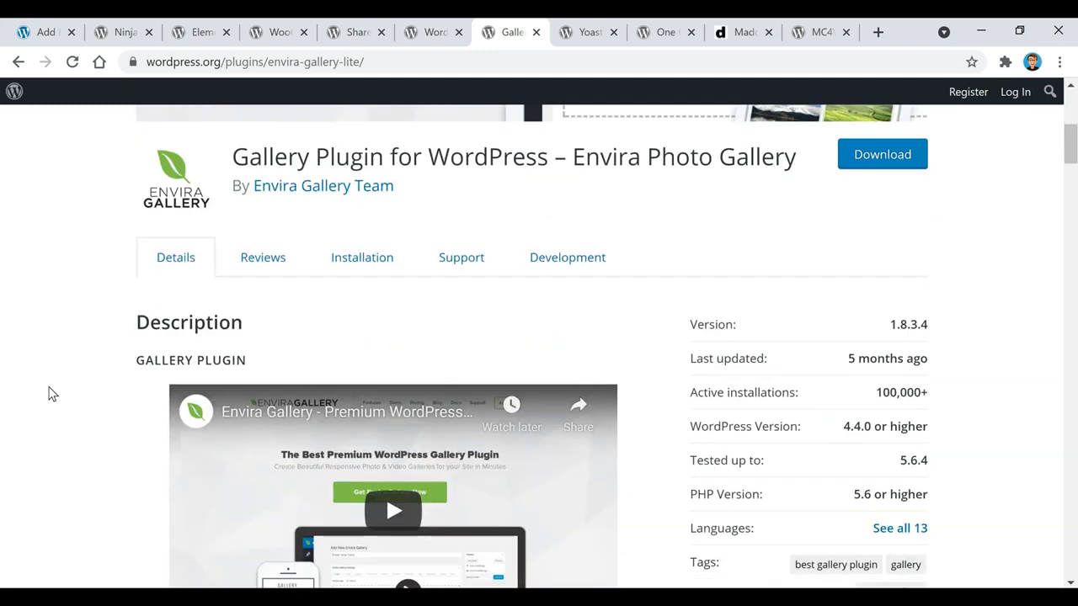
scroll(50, 393, down, 1)
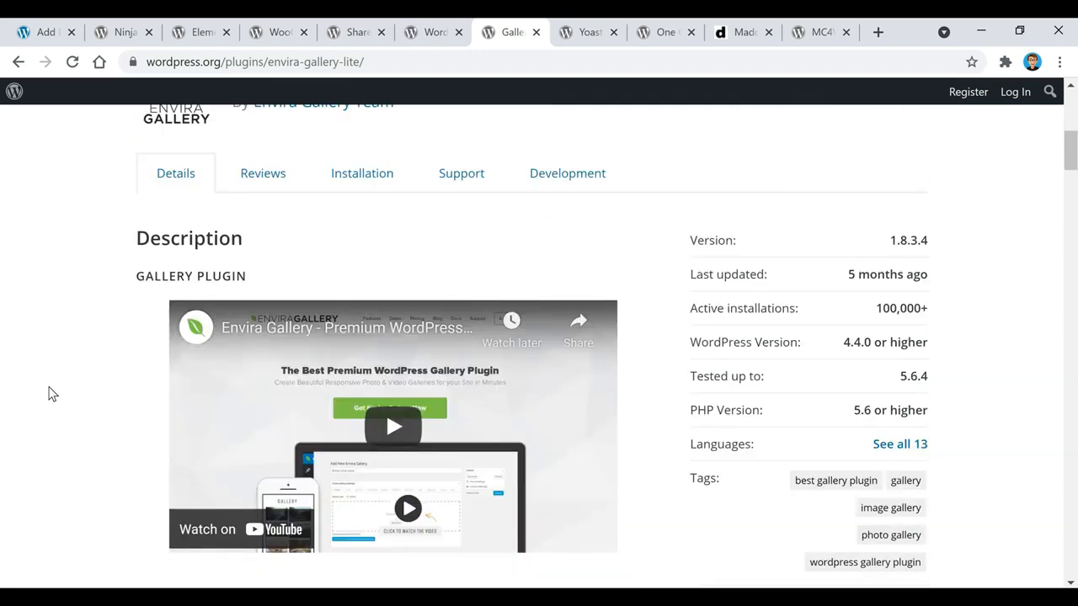
Scroll the Yoast SEO page down to its ratings, then switch to One Click Demo Import
click(589, 32)
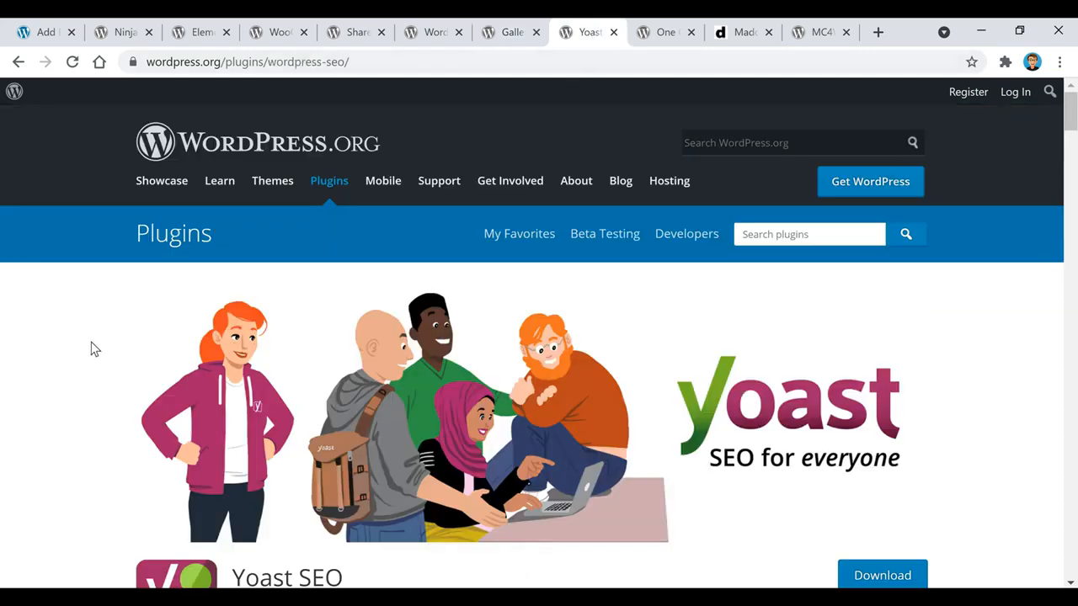
scroll(94, 350, down, 3)
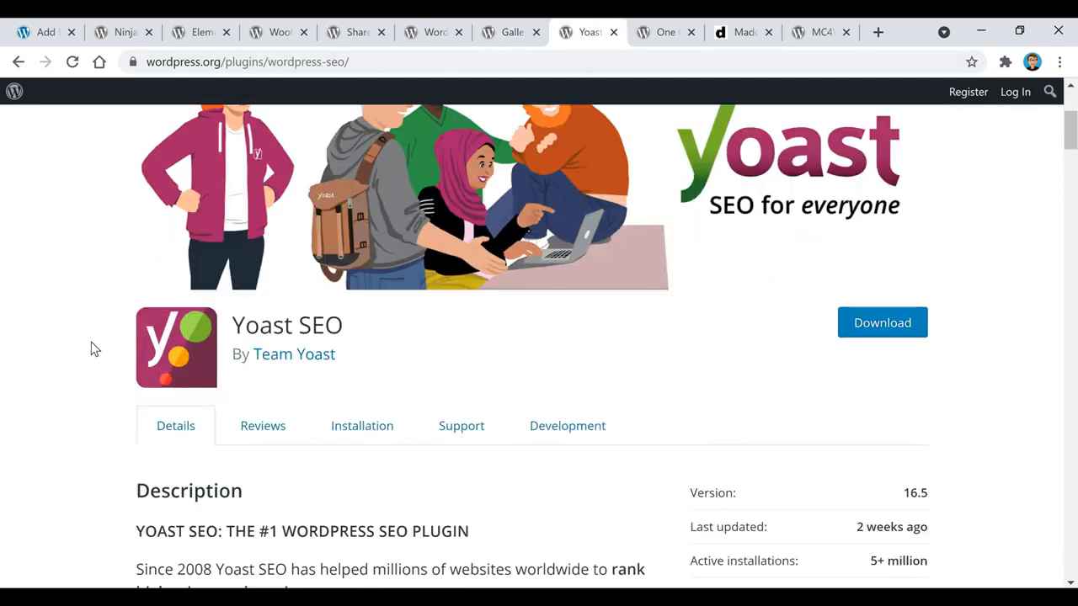
scroll(94, 350, down, 2)
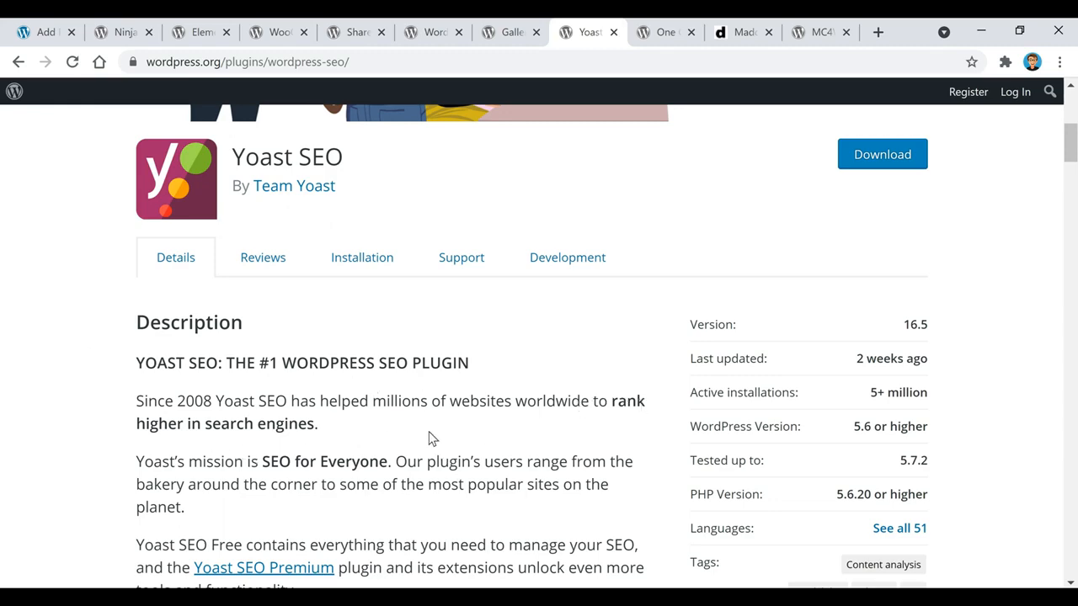
scroll(428, 438, down, 2)
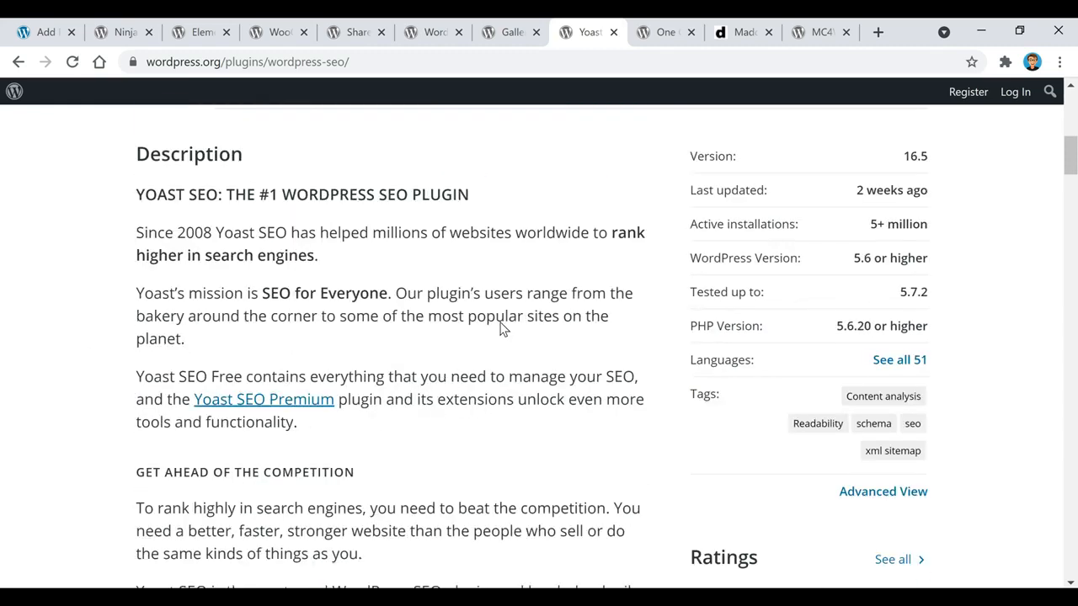
scroll(1011, 325, down, 2)
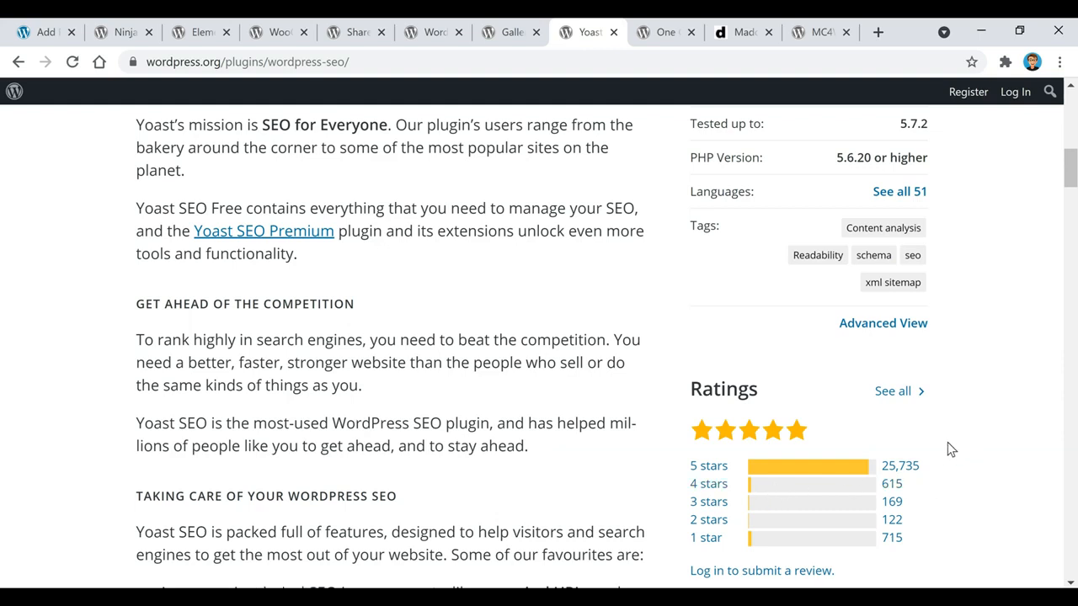
click(665, 32)
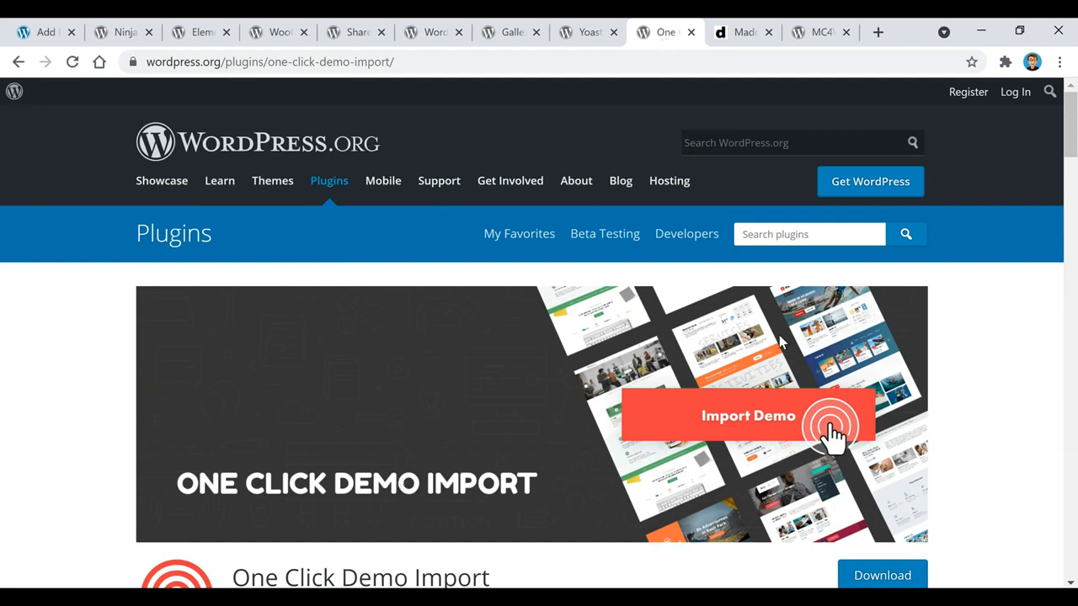
Open Dessign's Madd Magazine theme page and launch its Live Demo in a new tab
click(741, 37)
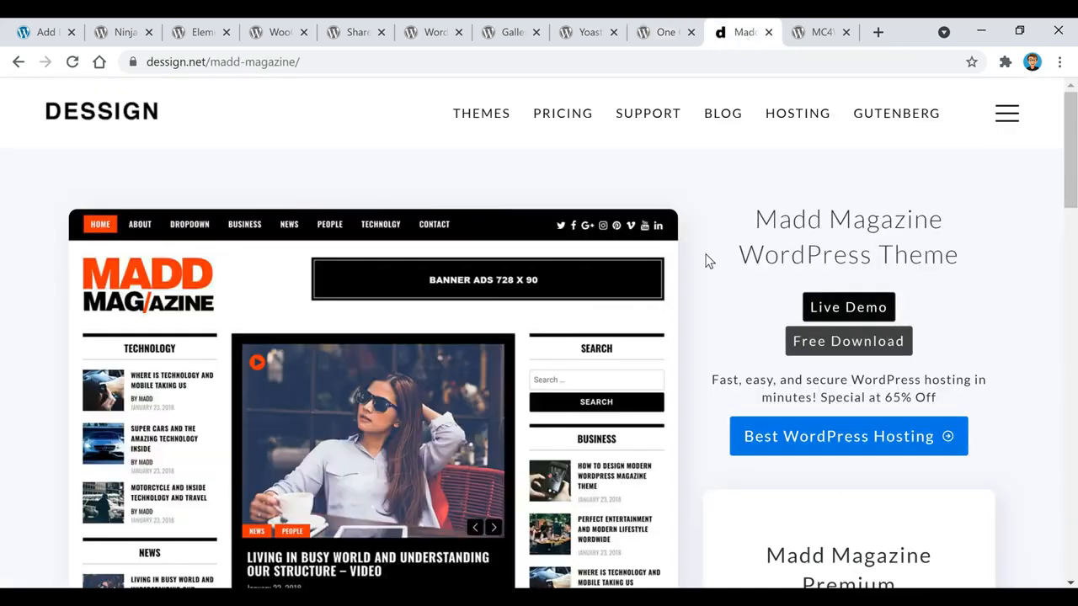
click(868, 312)
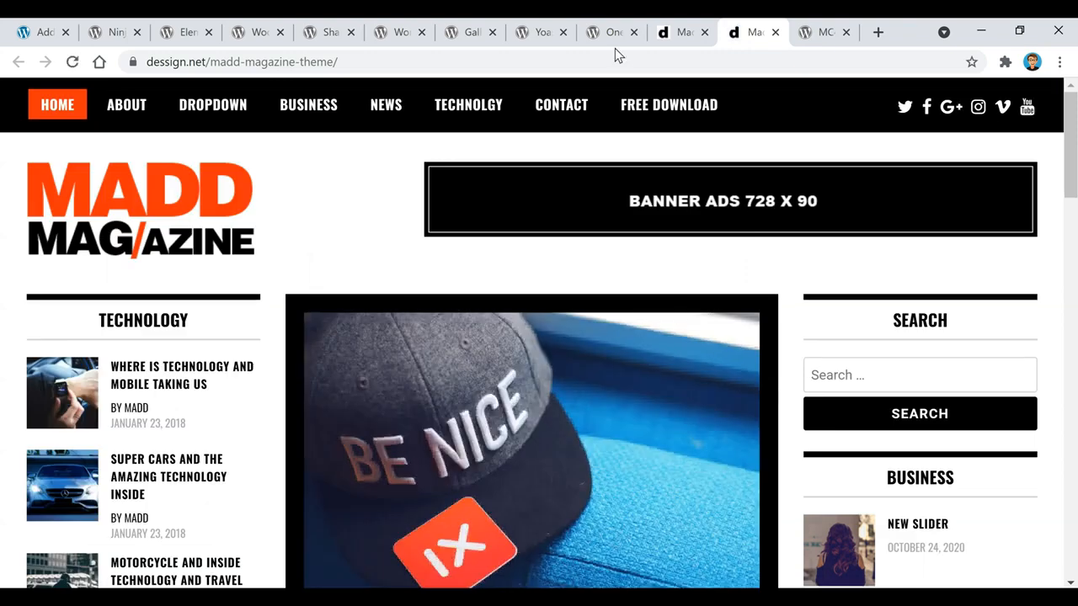
click(615, 37)
click(762, 34)
Scroll through the Madd Magazine demo, then move to the MC4WP: Mailchimp for WordPress page
click(615, 33)
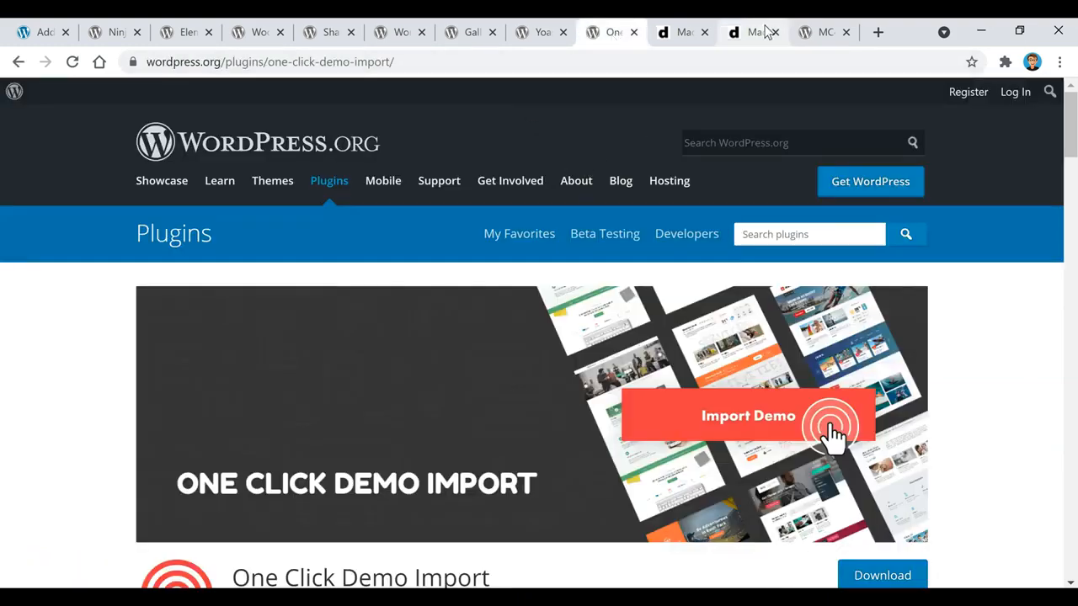
click(758, 32)
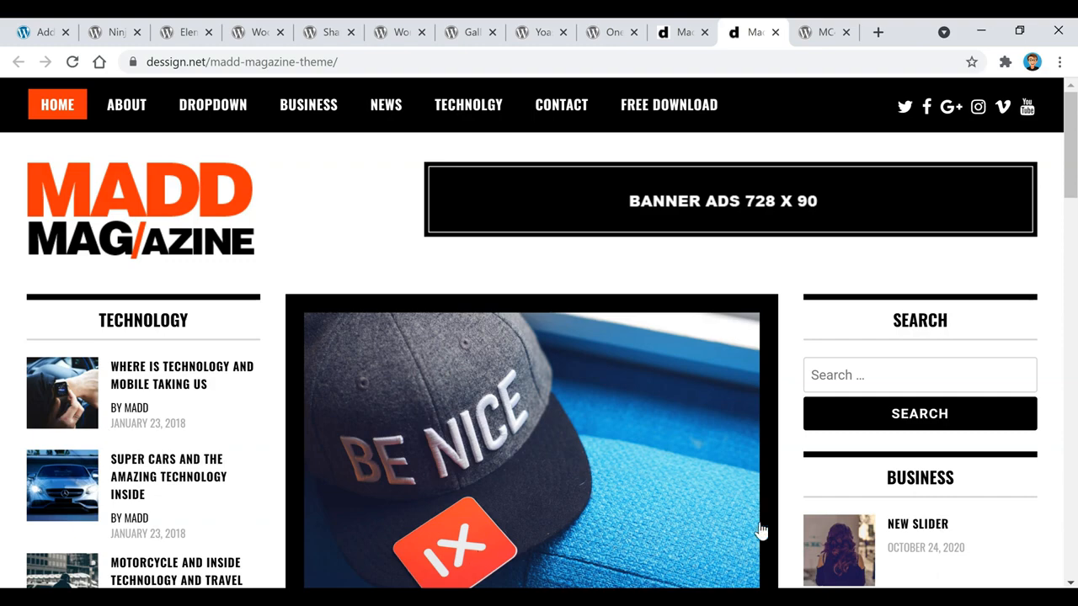
scroll(334, 352, down, 4)
scroll(334, 353, down, 2)
scroll(298, 374, up, 6)
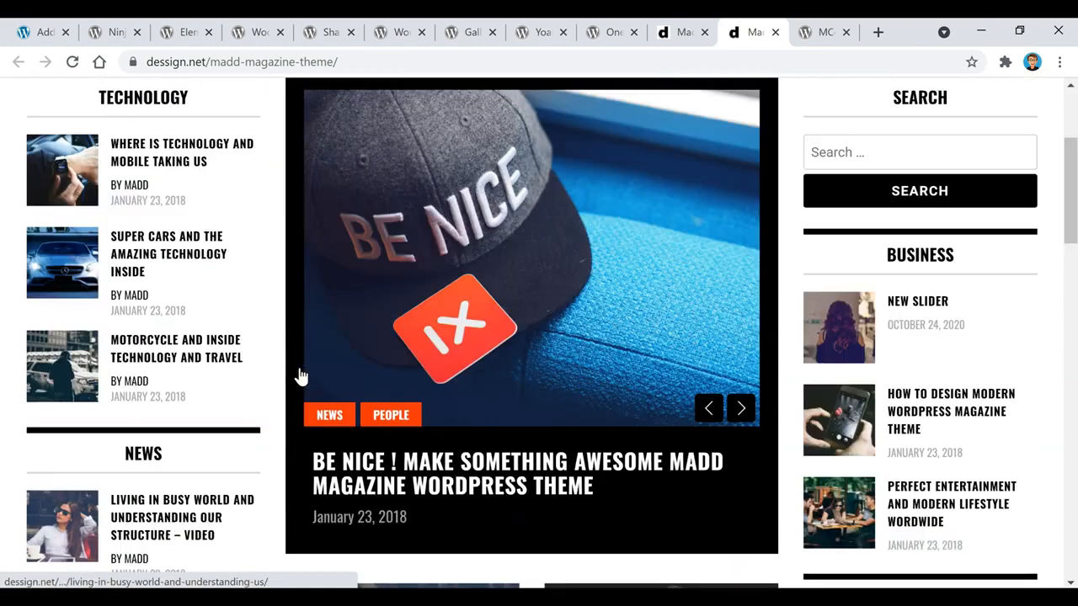
click(824, 33)
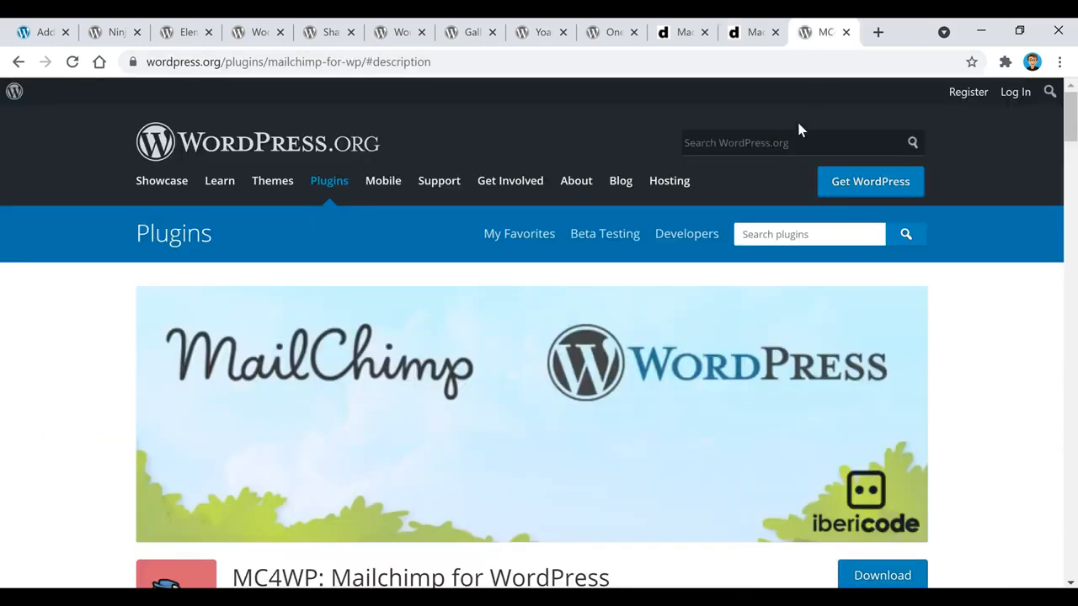
Scroll through the MC4WP plugin details, then return to the site's Add Plugins tab
click(115, 34)
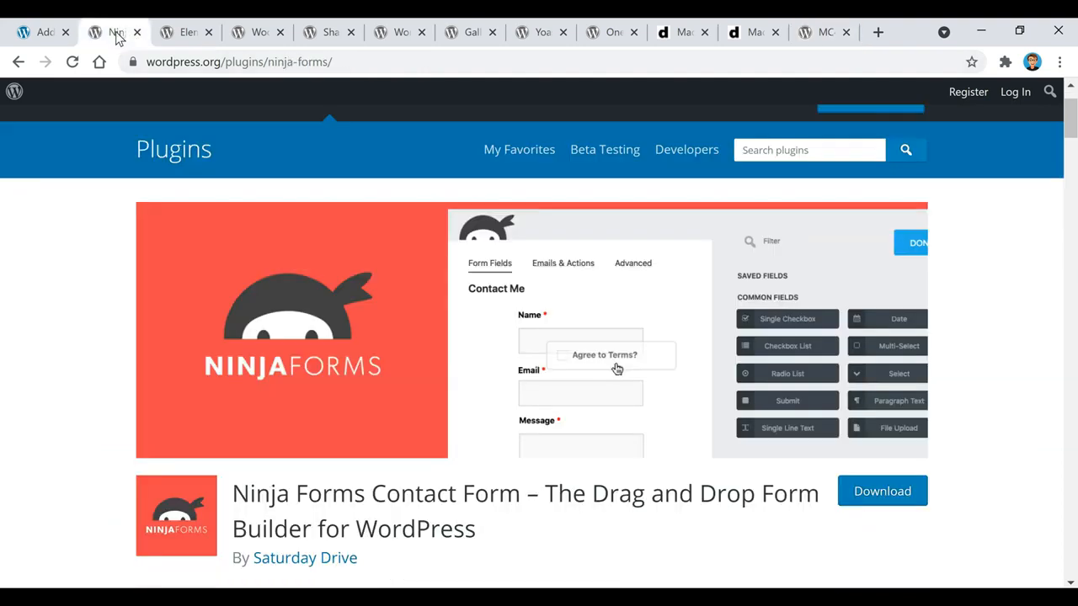
click(838, 34)
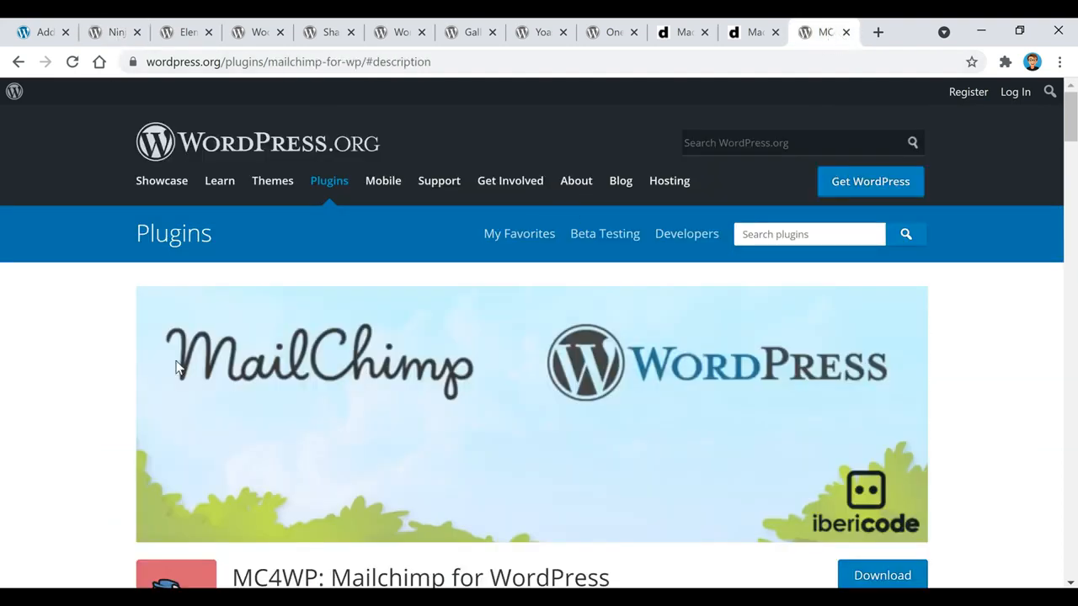
scroll(104, 328, down, 3)
scroll(103, 327, down, 2)
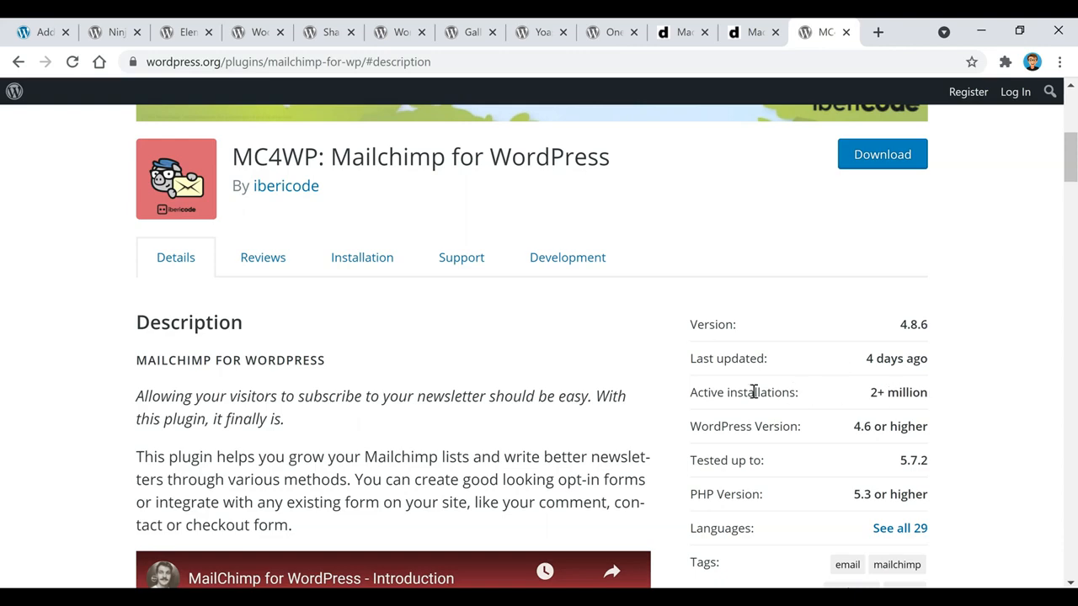
scroll(907, 399, down, 2)
scroll(907, 399, down, 3)
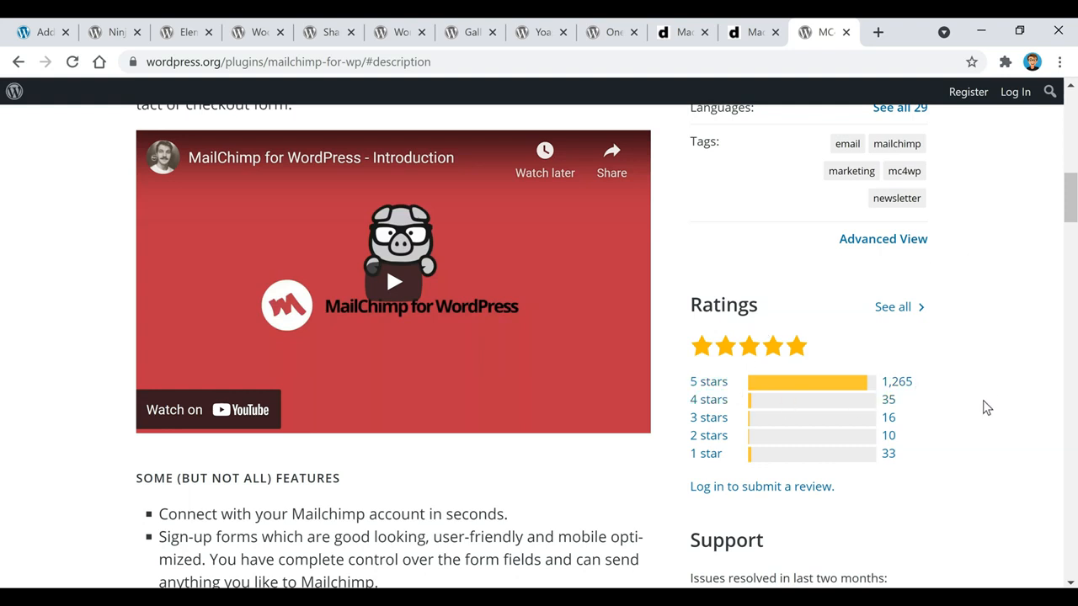
scroll(983, 403, up, 5)
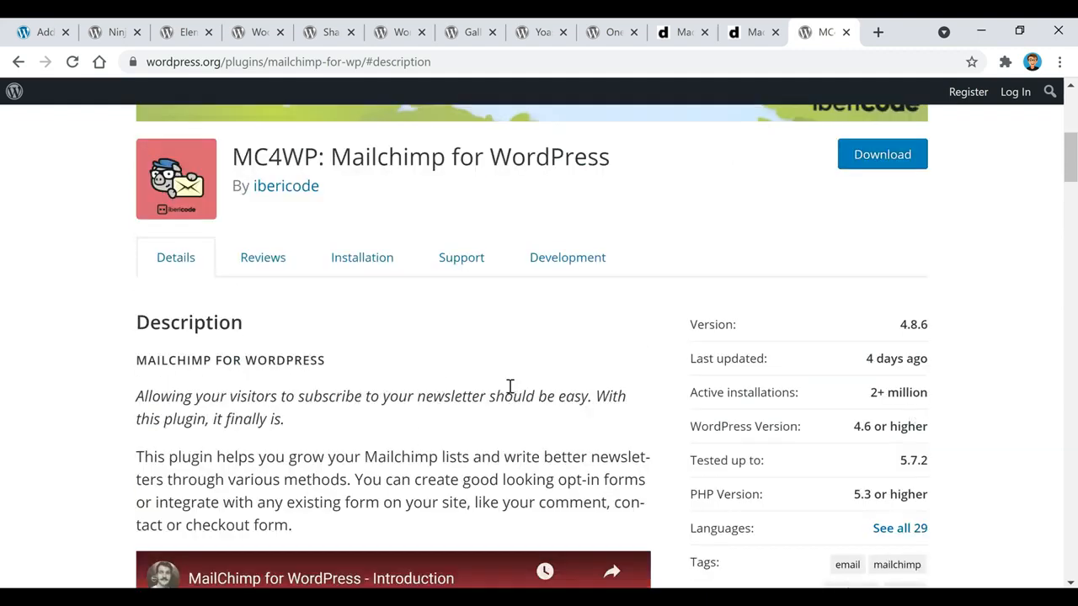
click(39, 34)
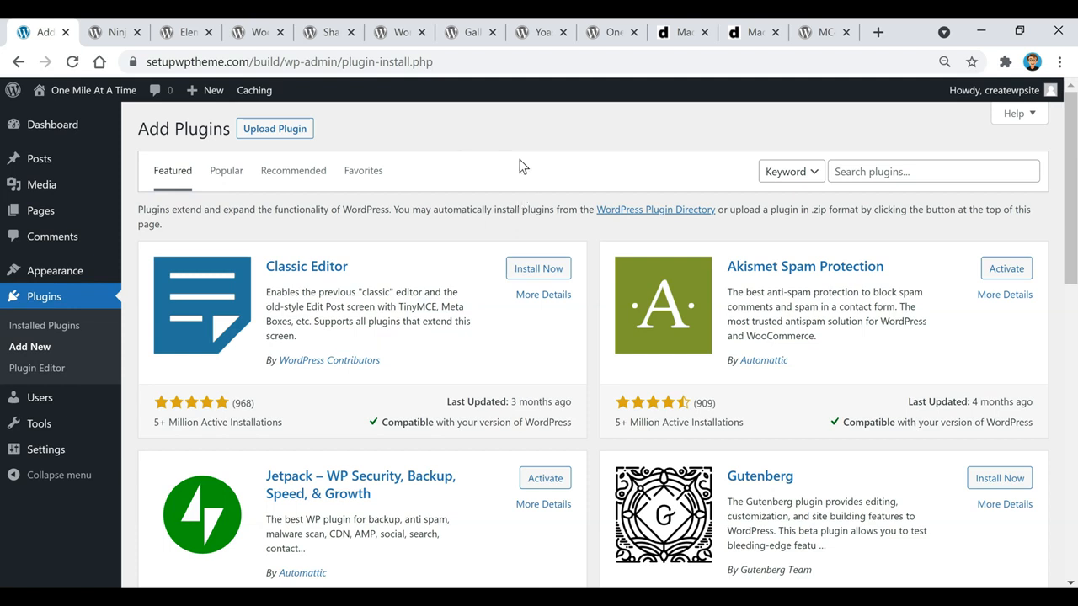
Show the Dashboard home listing 1 post, 1 comment and the active Power Blog theme
click(51, 130)
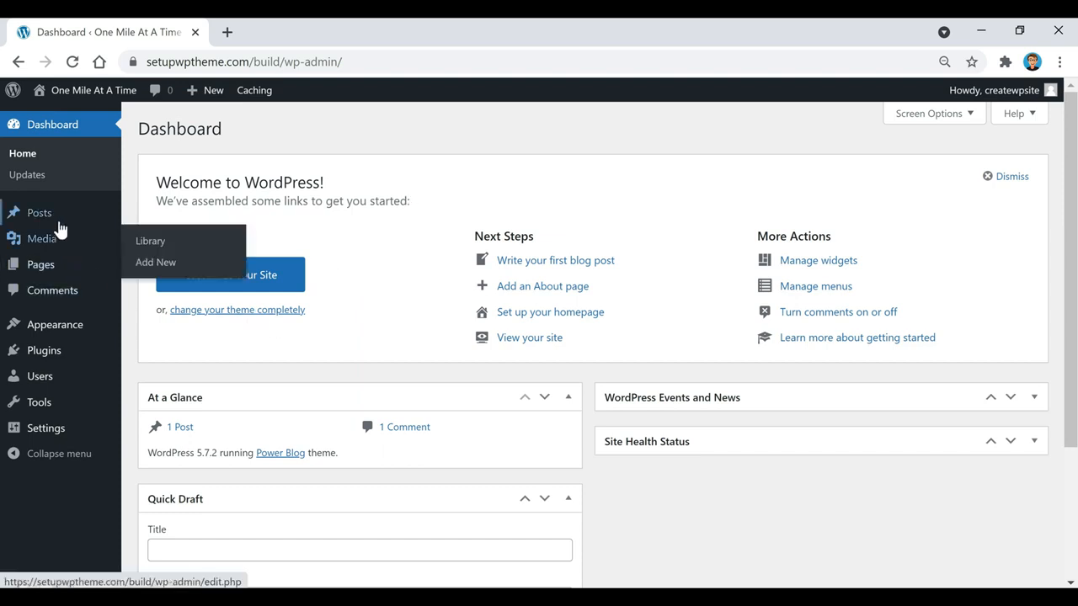
mouse_move(40, 213)
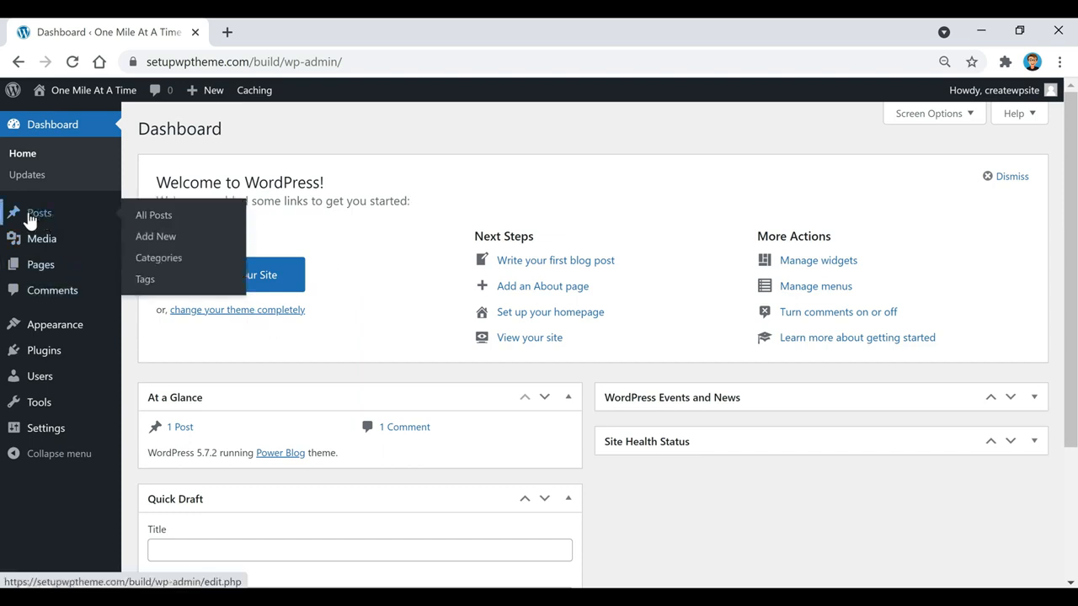
From All Posts, start a blank Add New Post in the block editor
click(34, 218)
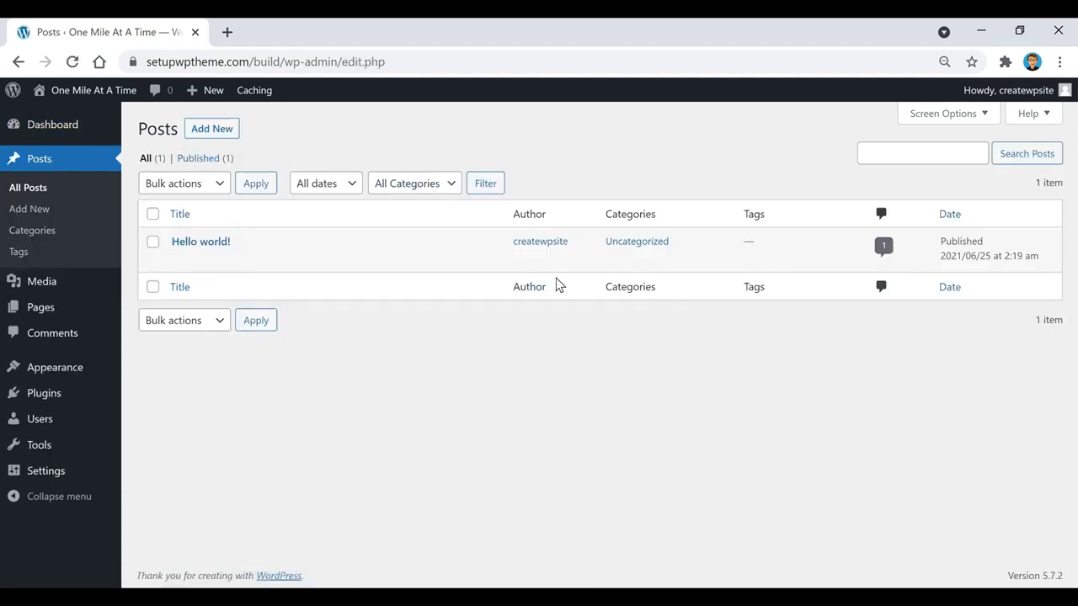
mouse_move(198, 245)
click(217, 136)
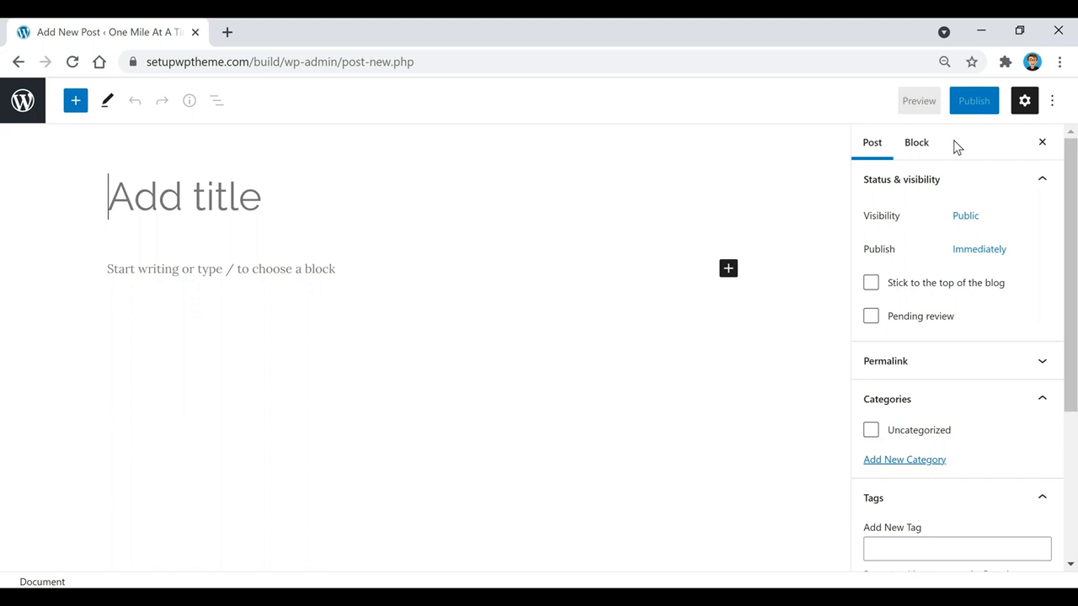
click(1023, 111)
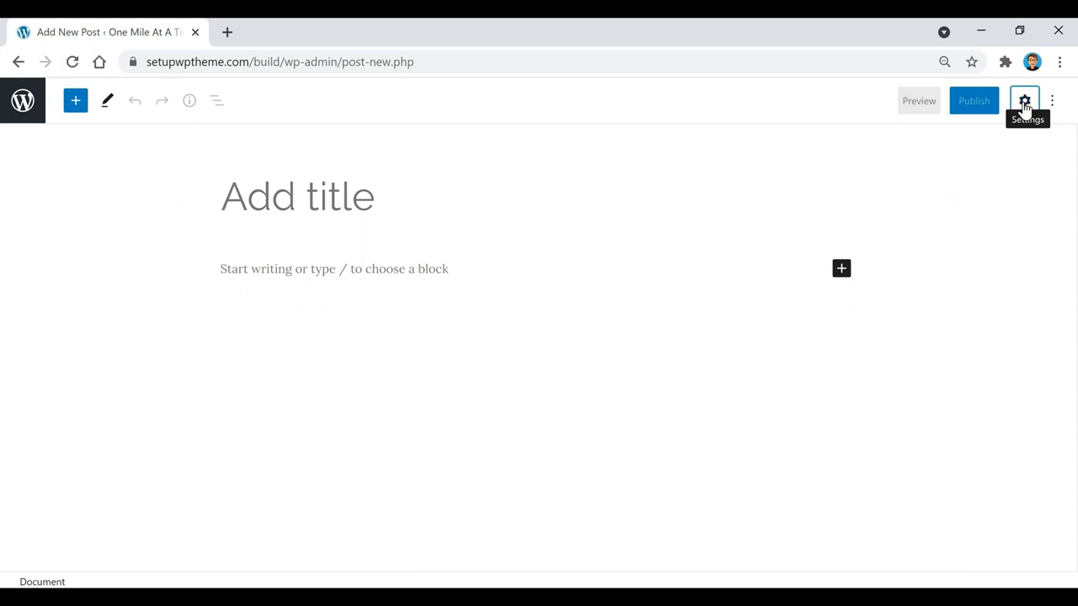
click(1024, 104)
click(742, 176)
scroll(952, 286, down, 1)
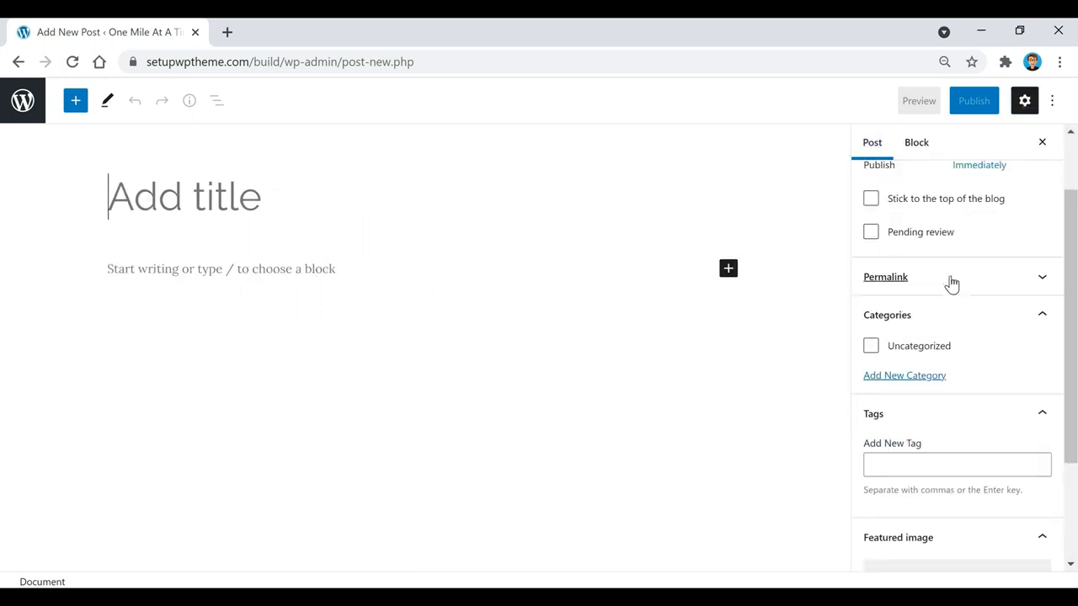
click(996, 281)
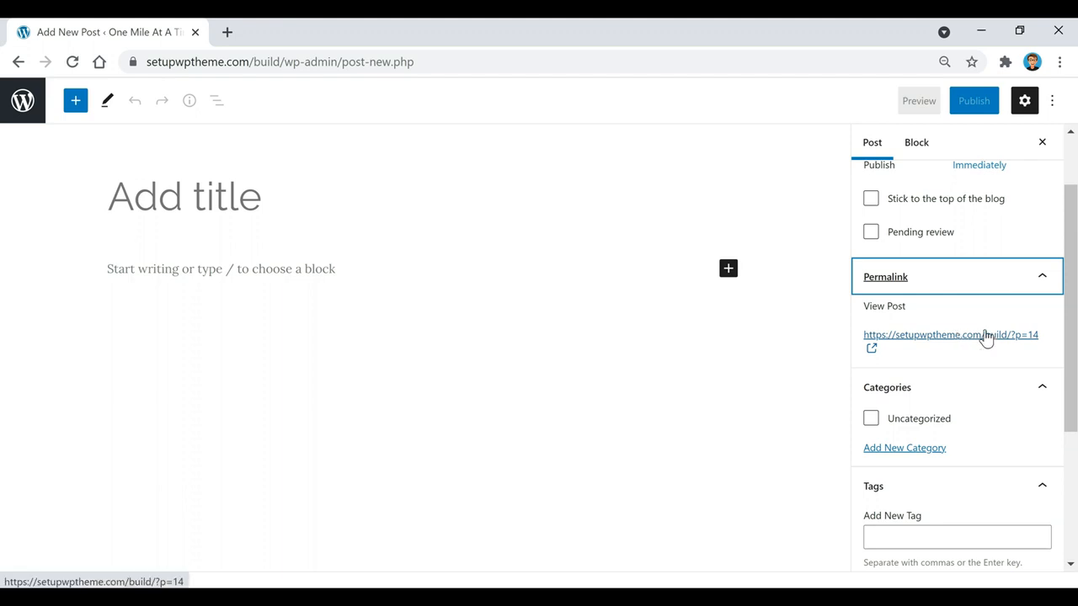
click(956, 277)
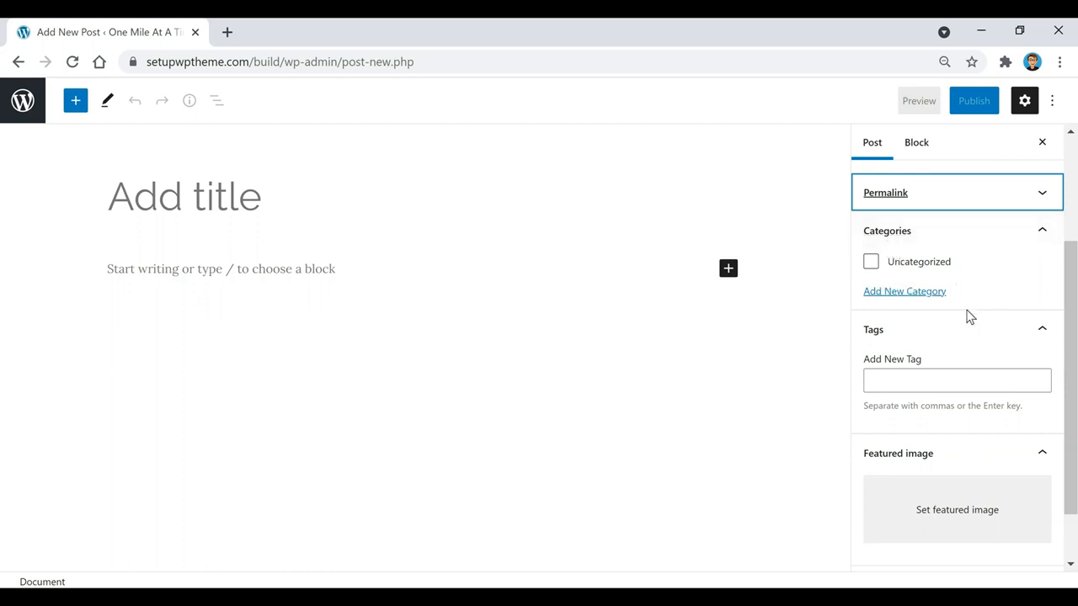
scroll(972, 340, down, 1)
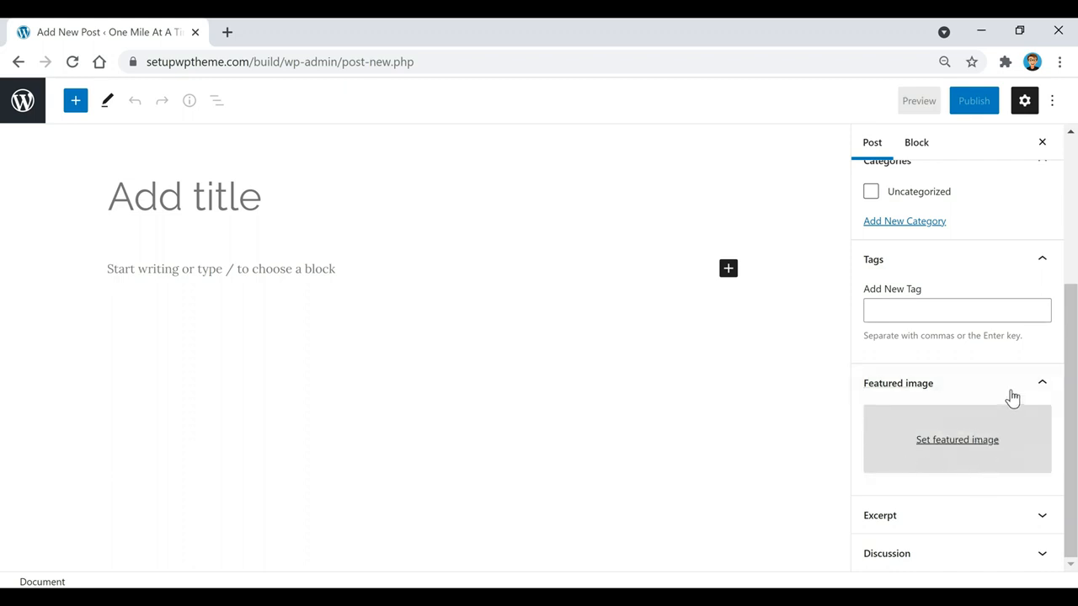
scroll(1003, 295, up, 3)
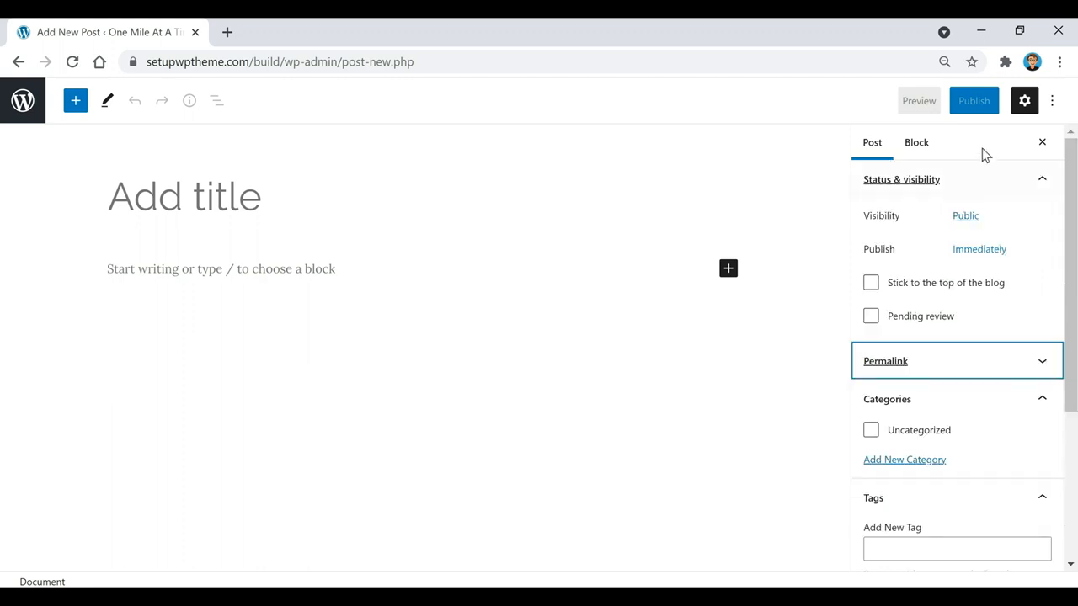
click(916, 145)
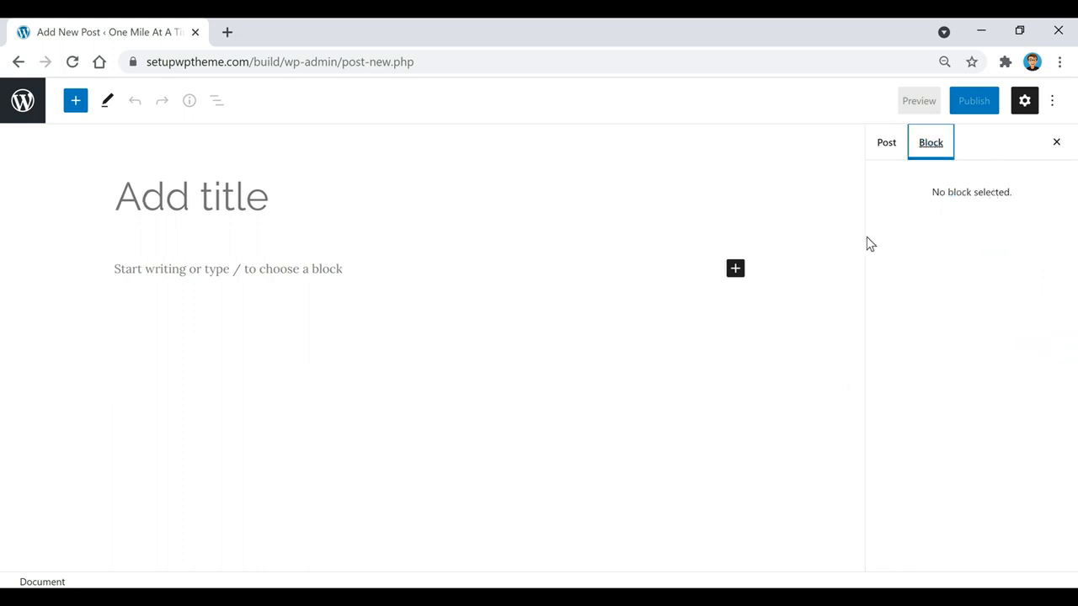
click(887, 145)
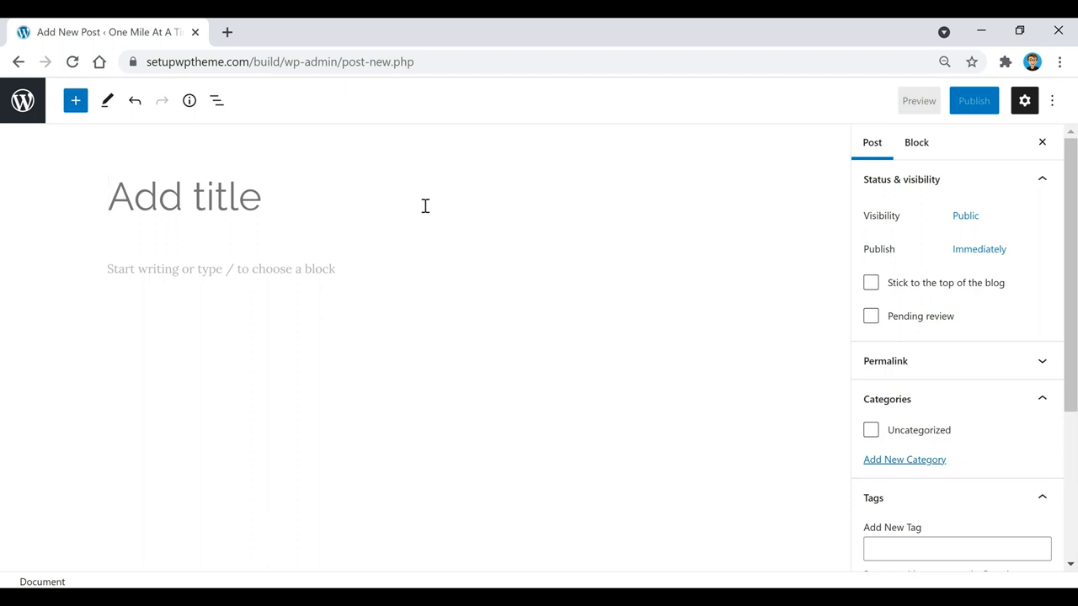
Title the post 'My Top 5 Favorite National Parks' and paste the prepared five-park article below
text(My Top 5 Favorite National Parks)
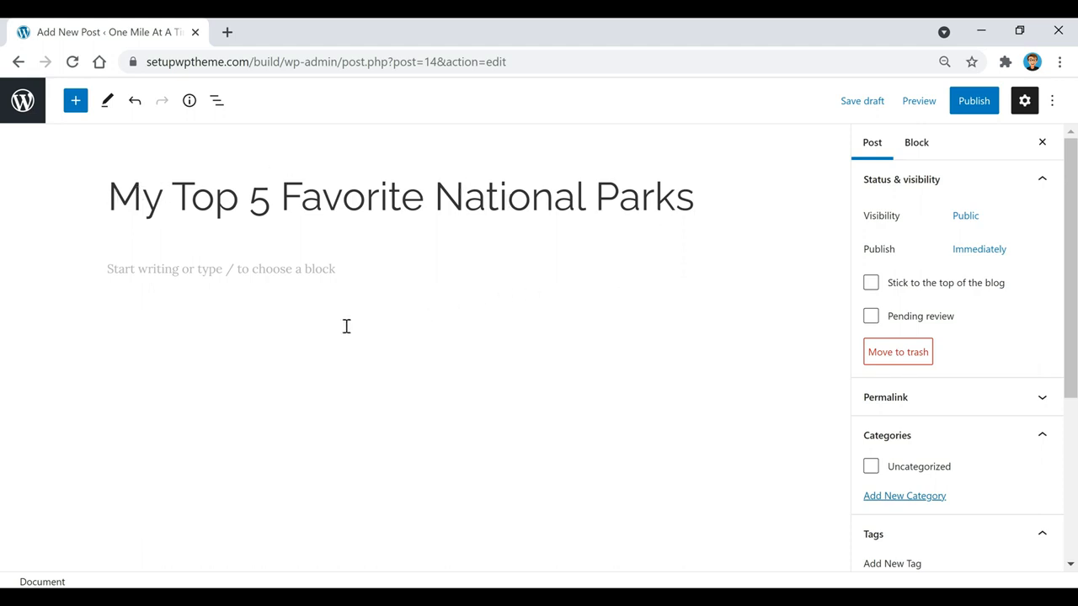
click(341, 275)
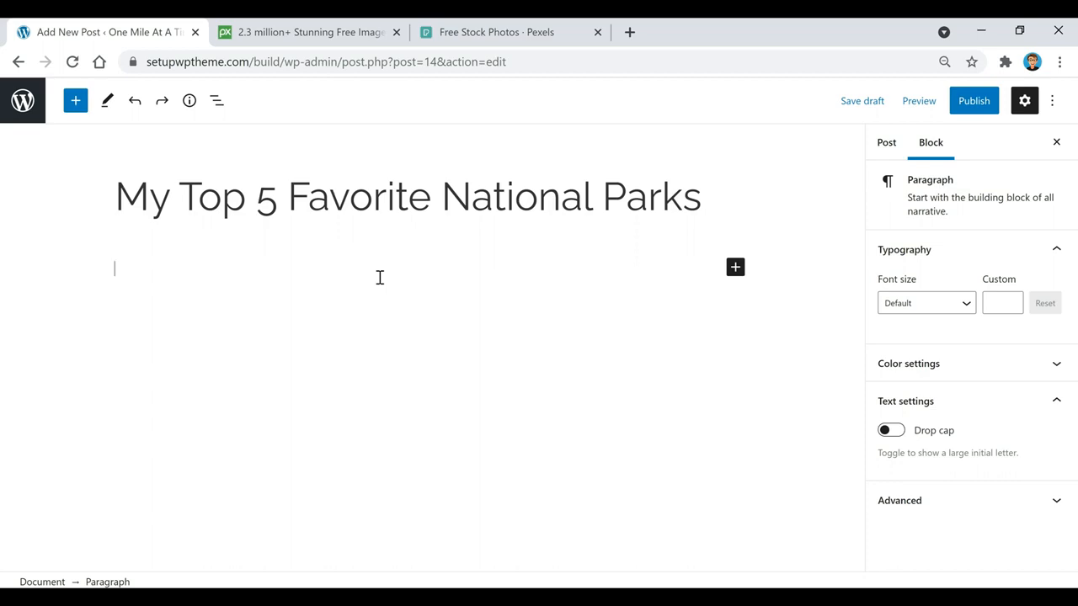
key(ctrl+v)
scroll(539, 368, up, 3)
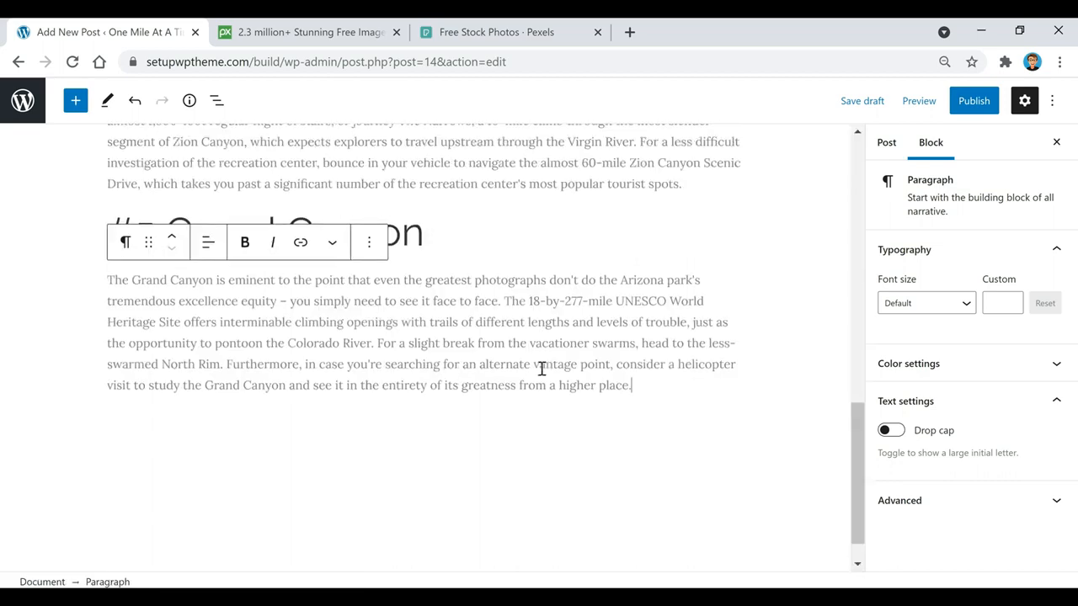
scroll(568, 362, up, 10)
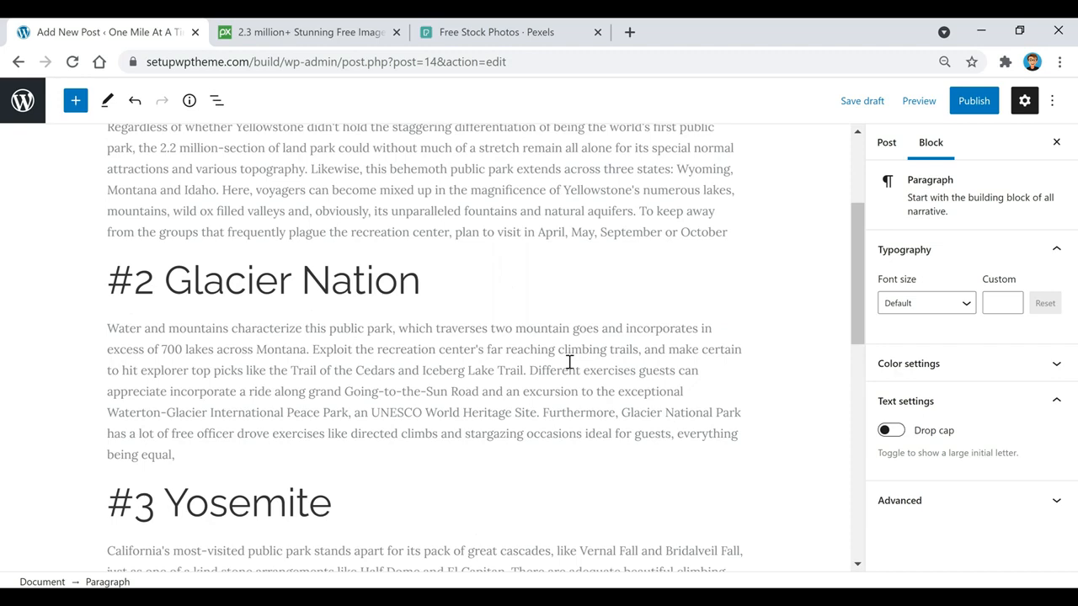
scroll(568, 362, up, 1)
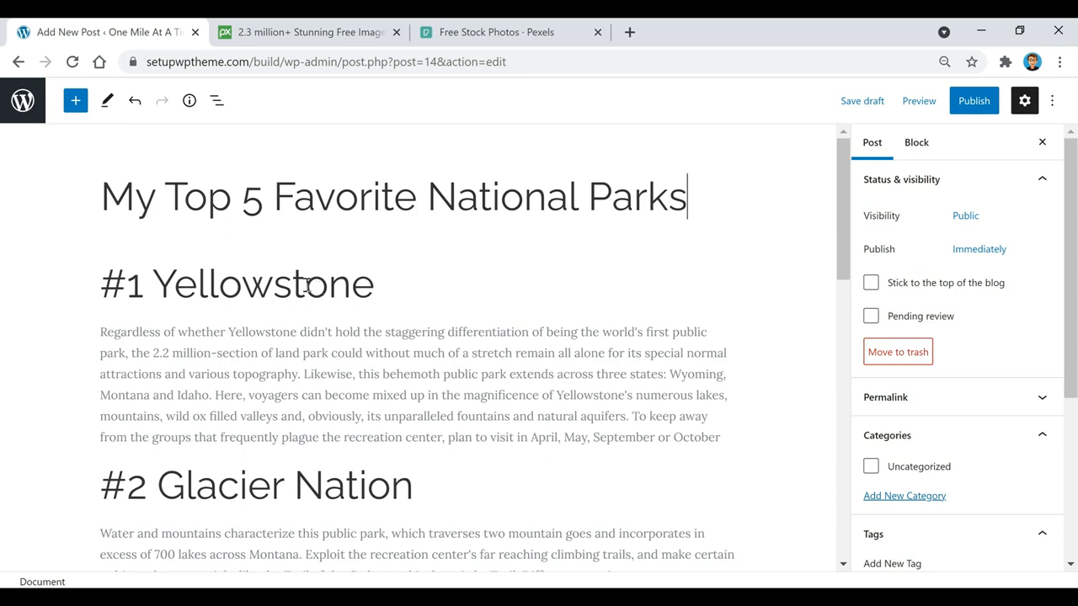
Change the #1 Yellowstone heading to H3 and make it bold
click(209, 284)
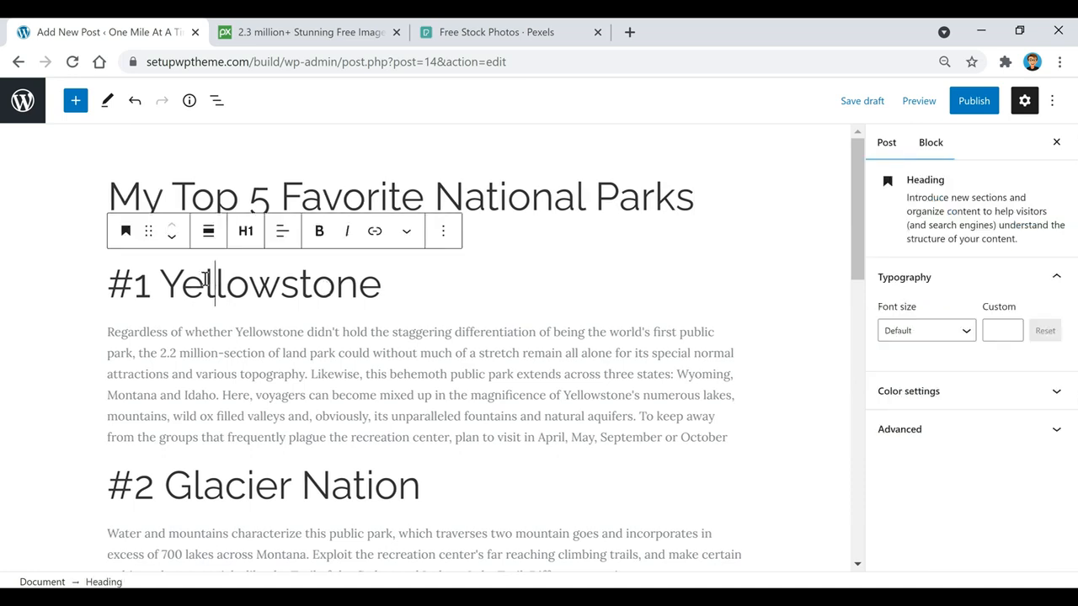
triple_click(274, 287)
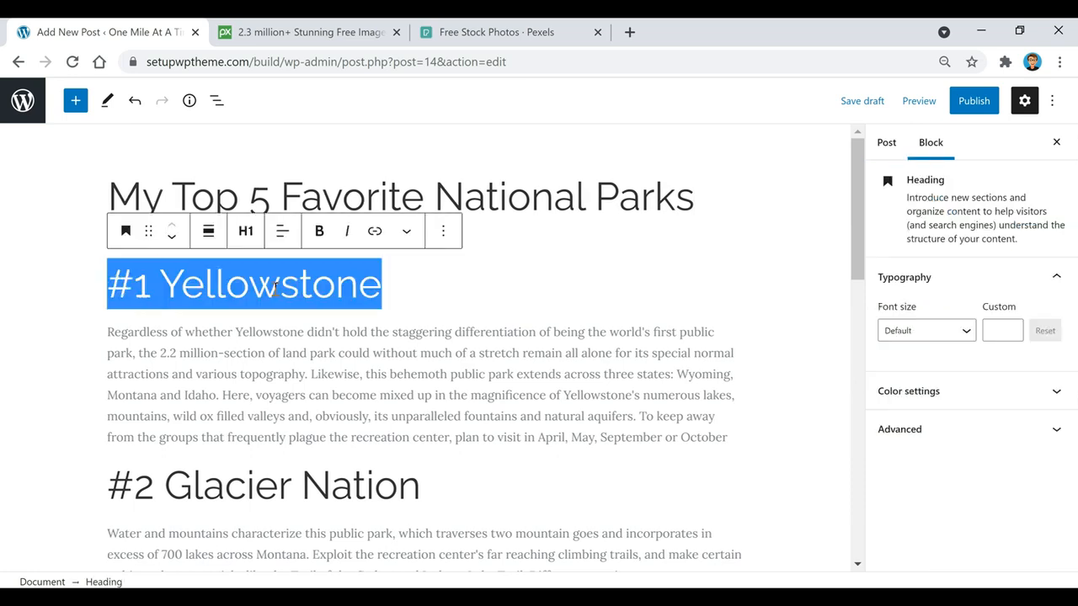
click(246, 234)
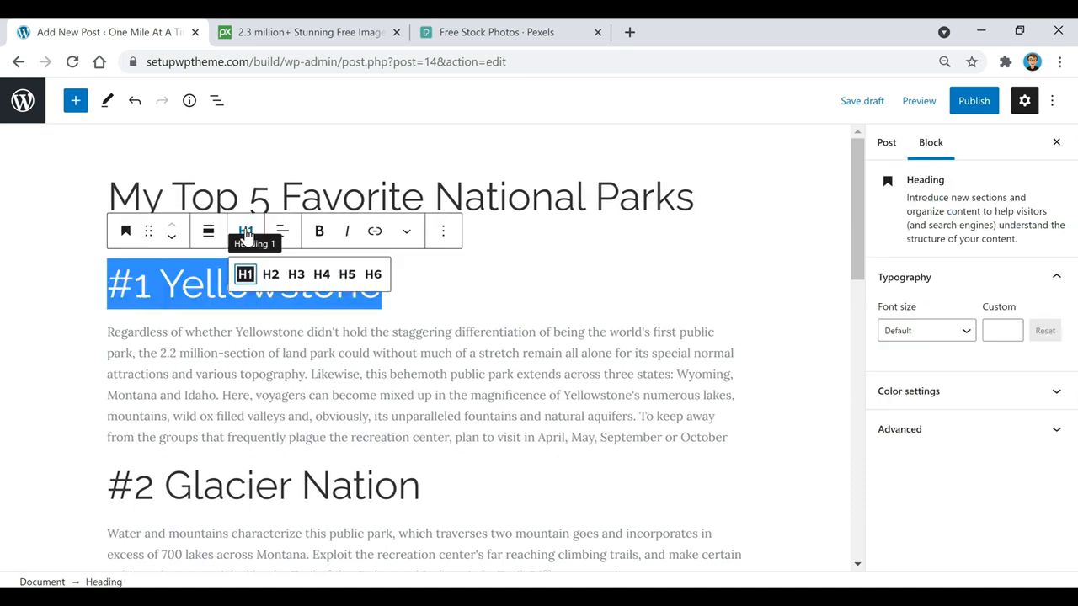
click(300, 277)
key(BackSpace)
key(BackSpace)
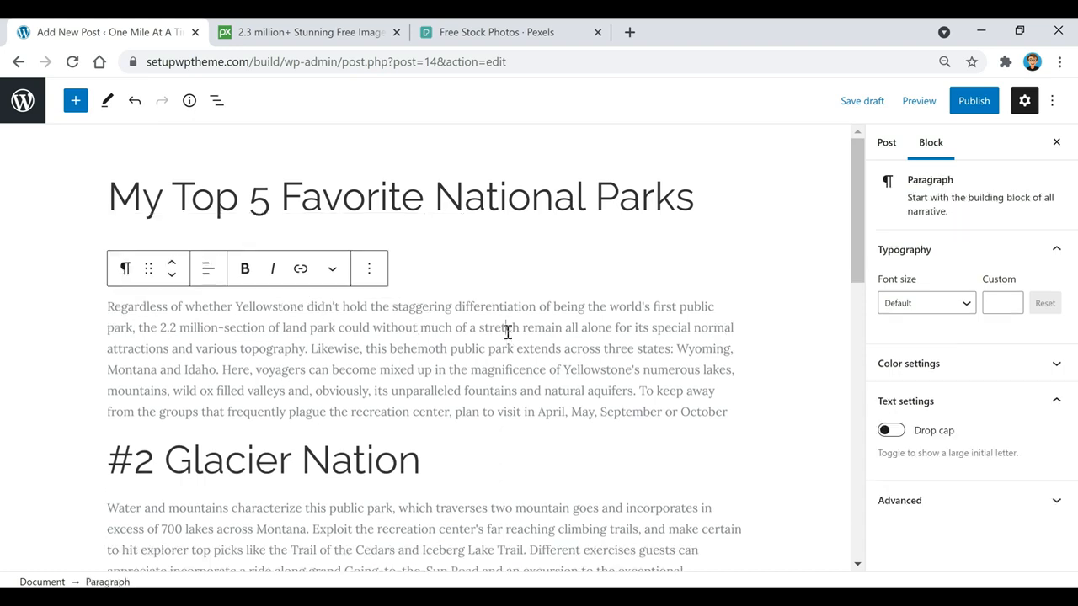
key(ctrl+z)
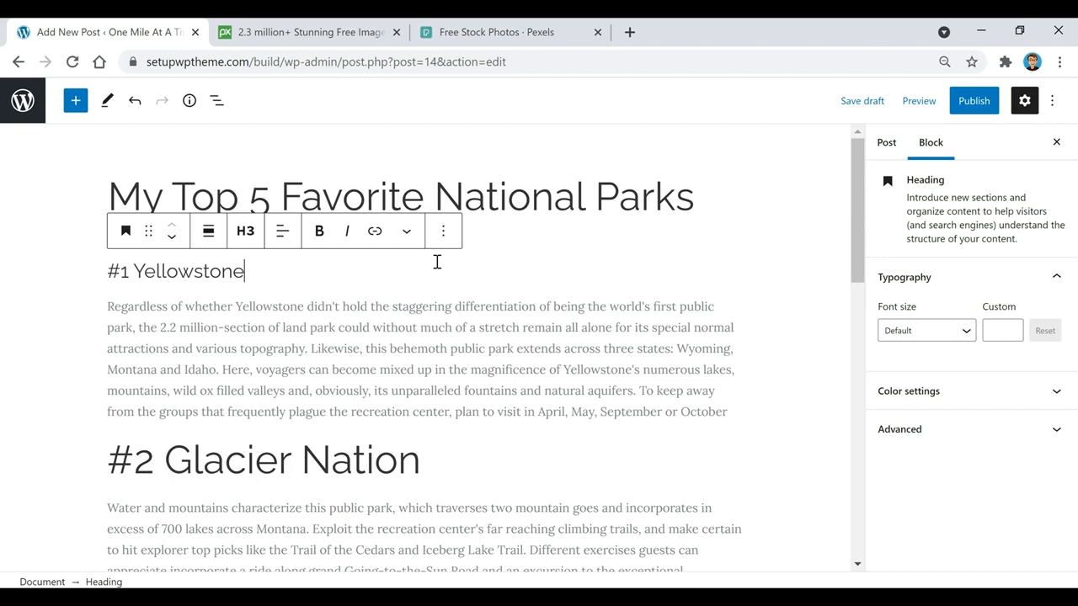
click(187, 271)
triple_click(187, 271)
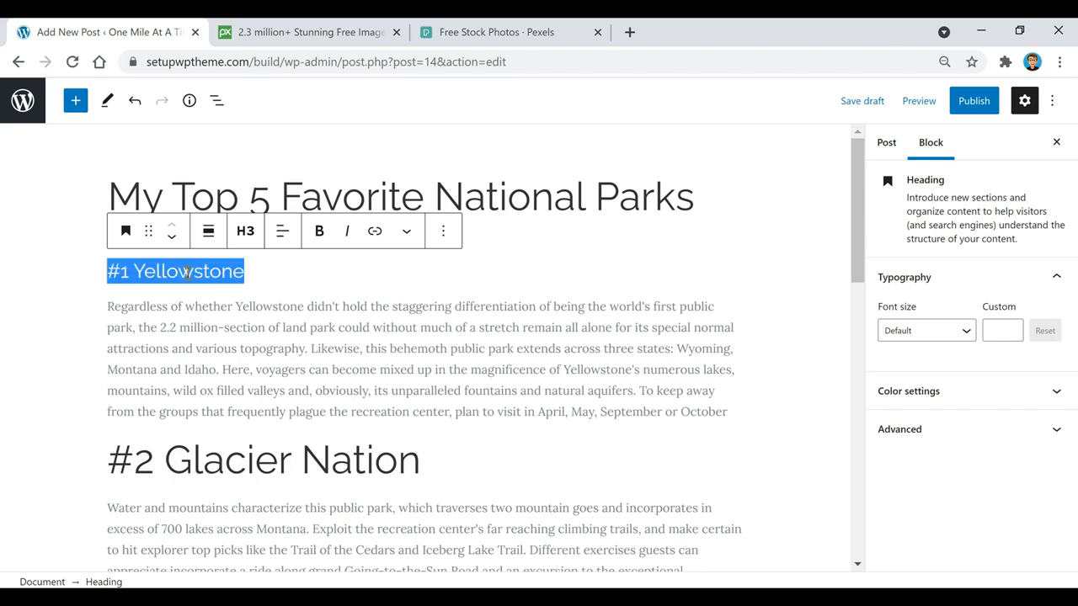
click(323, 236)
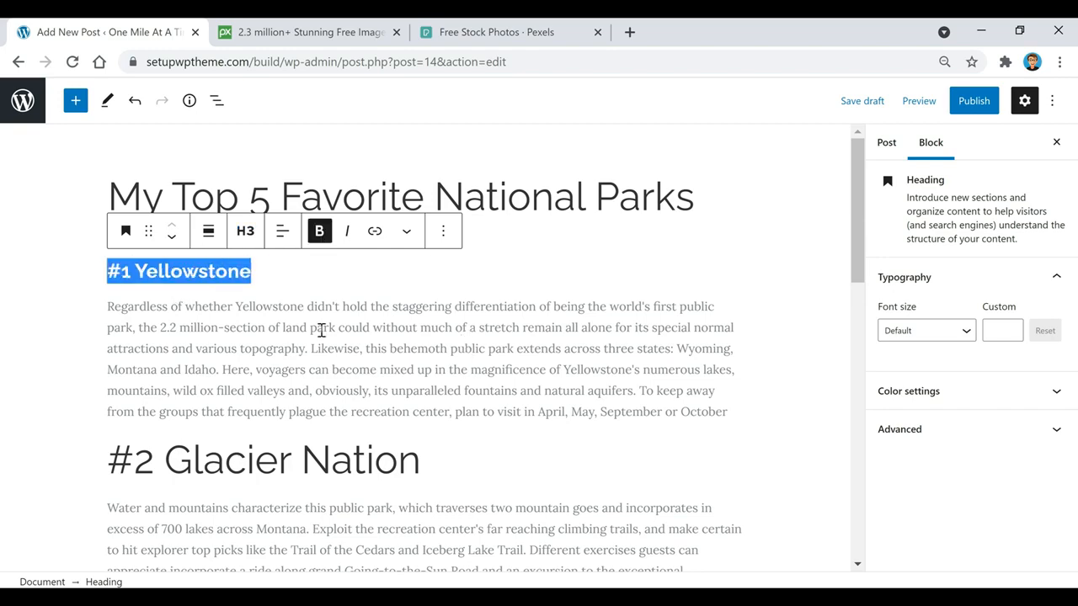
click(321, 347)
Change the #2 Glacier Nation heading from H1 to H3
scroll(324, 341, down, 1)
scroll(324, 341, down, 2)
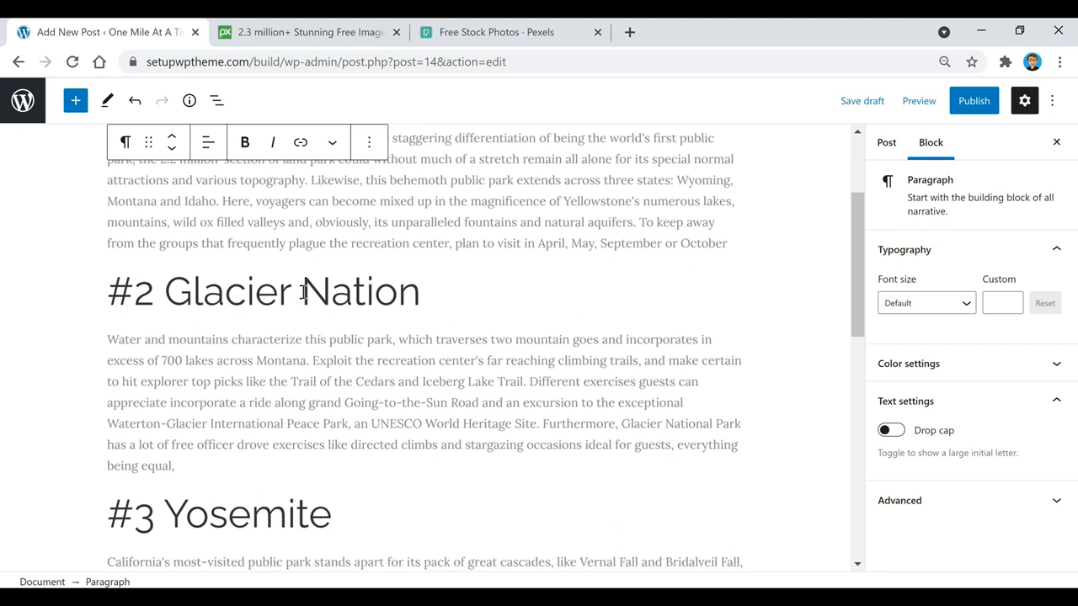
triple_click(305, 293)
click(245, 239)
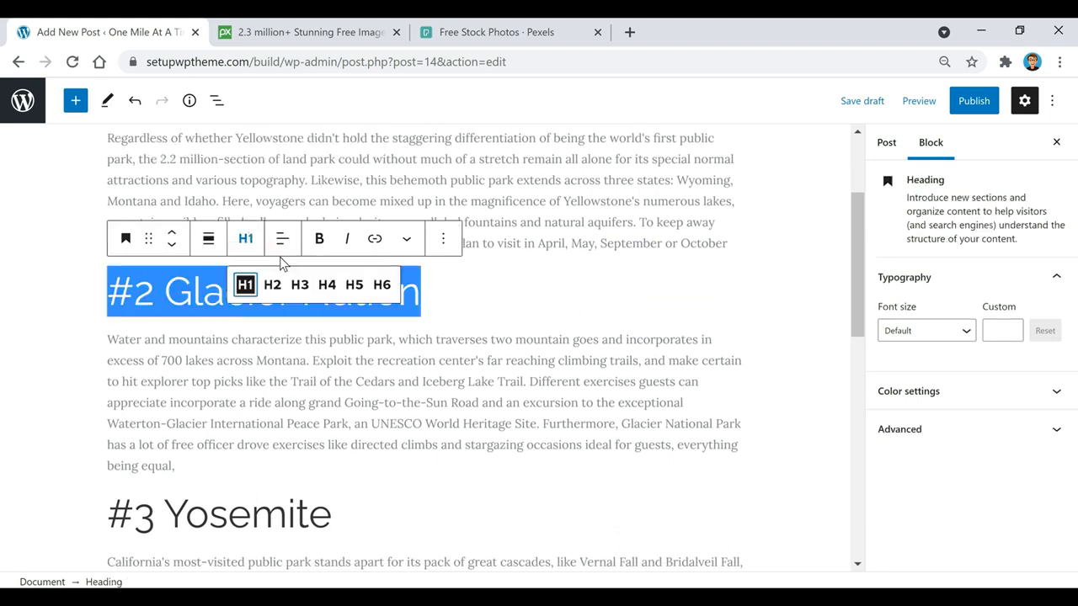
click(301, 285)
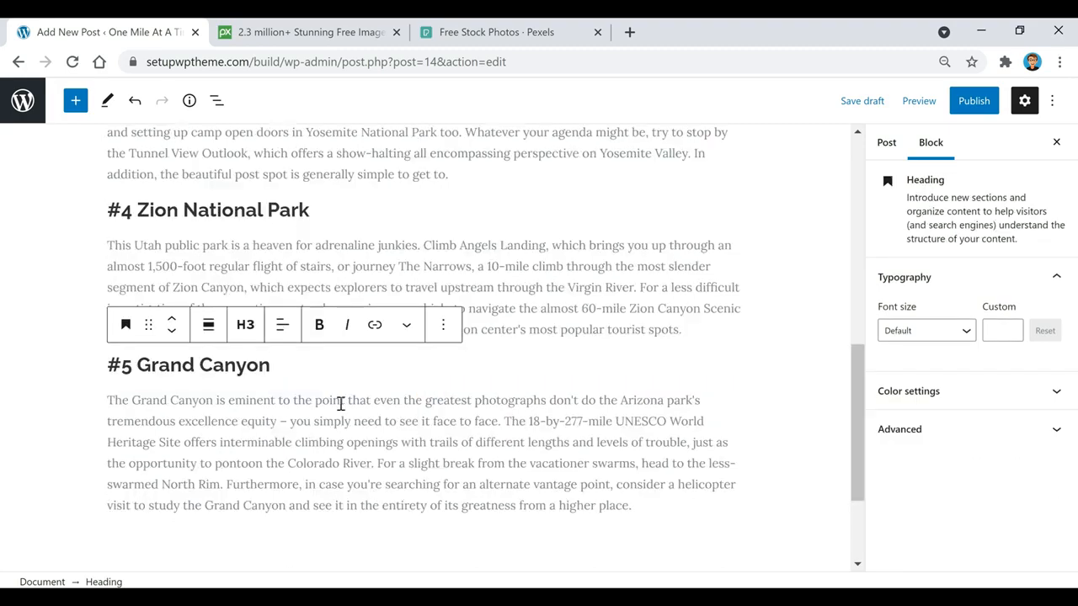
scroll(529, 442, up, 3)
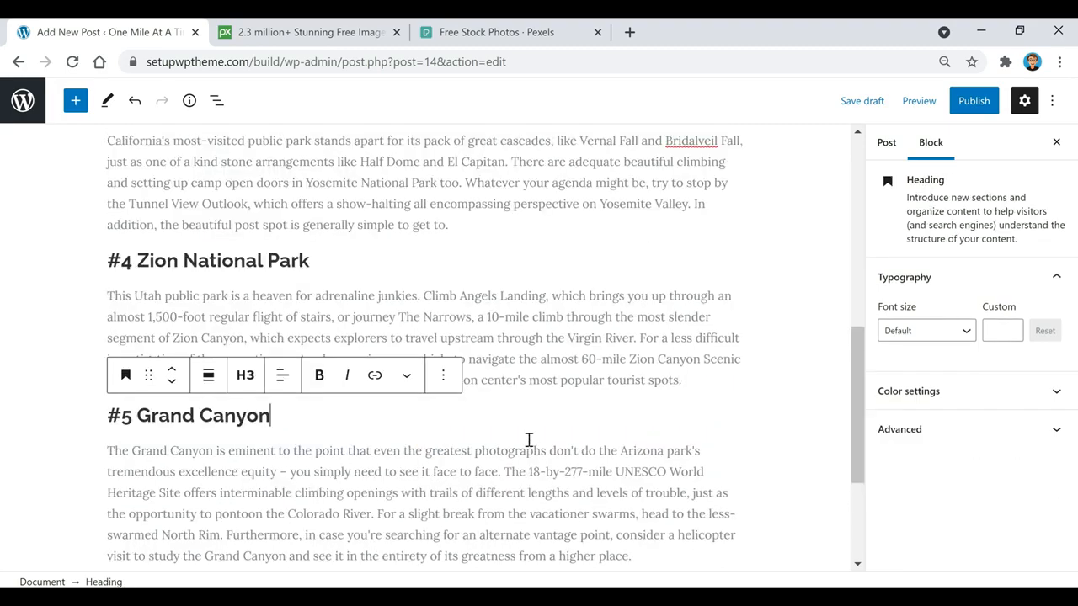
scroll(345, 368, up, 5)
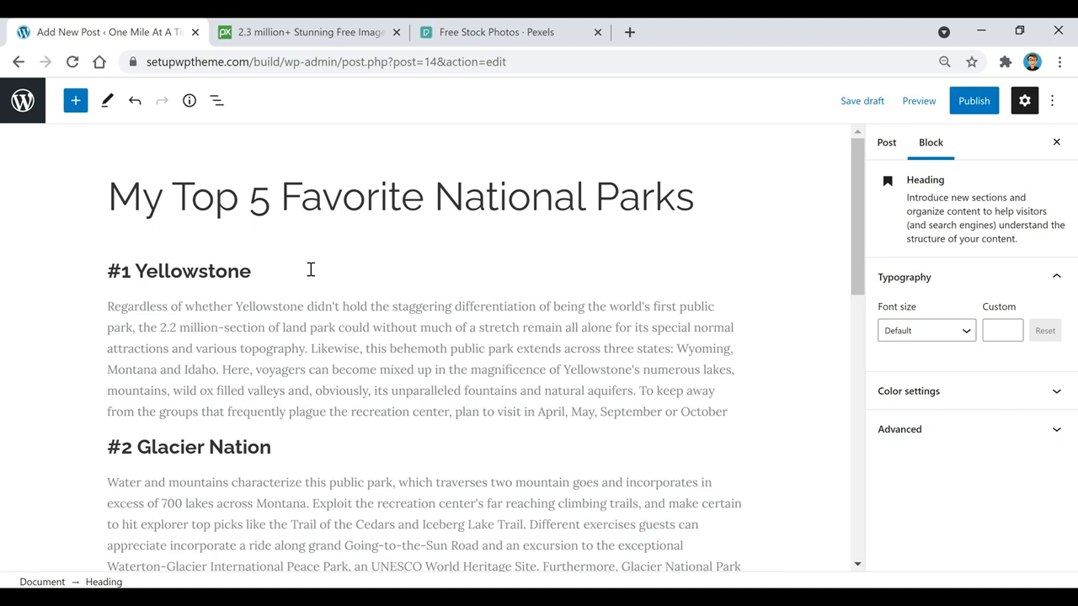
mouse_move(383, 292)
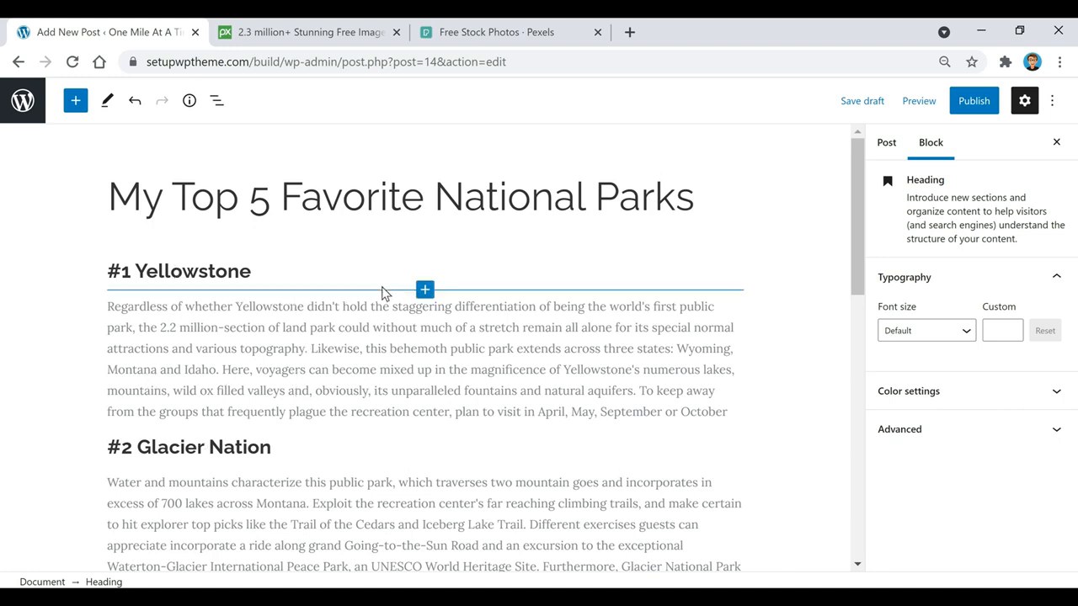
Insert a 10 px Spacer block below the #1 Yellowstone heading
click(270, 271)
key(Return)
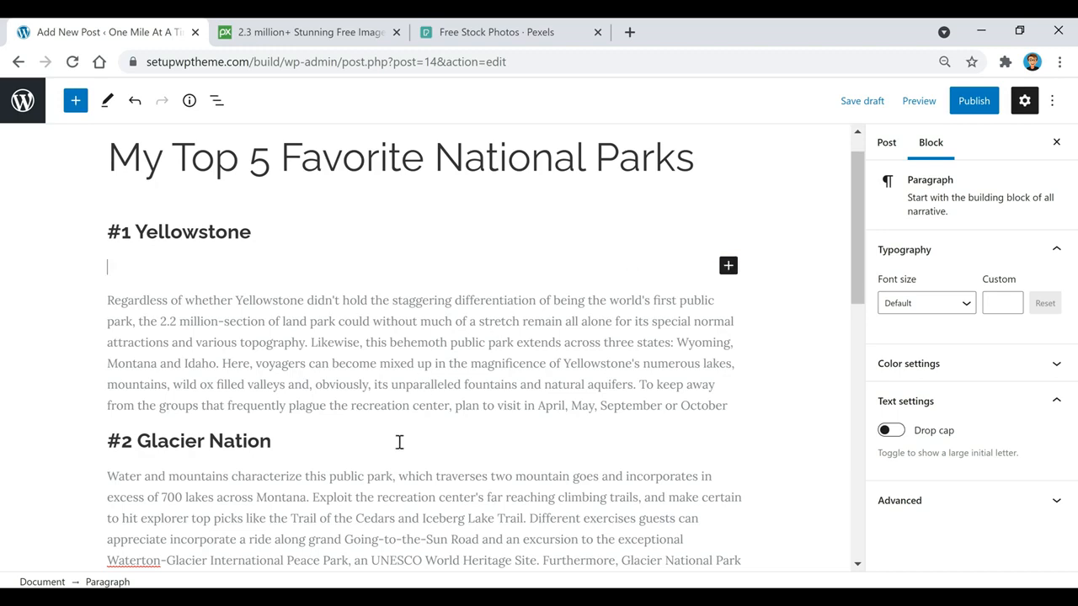
mouse_move(425, 283)
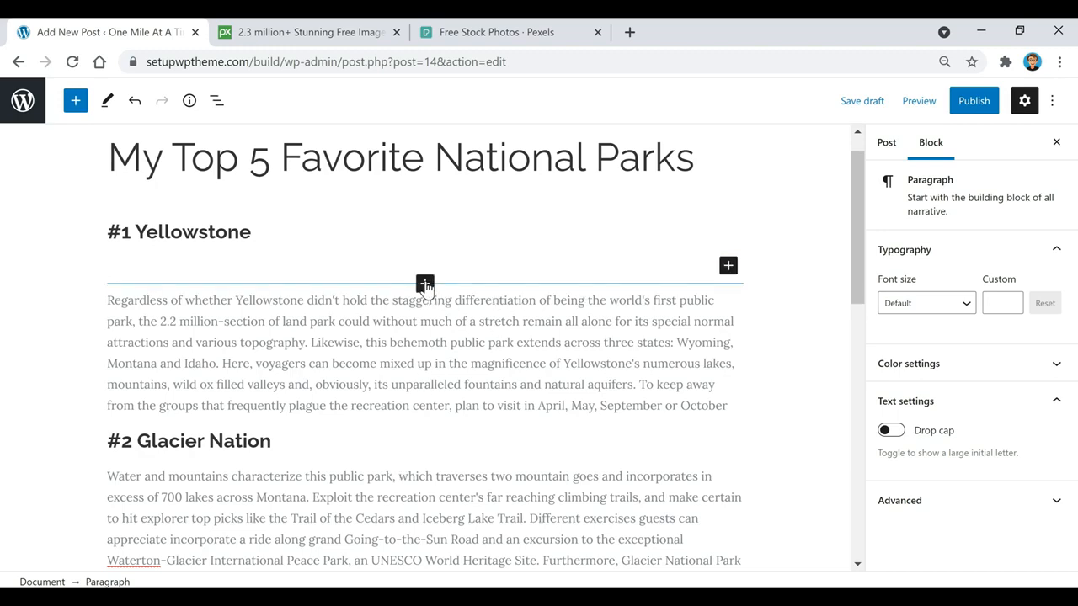
scroll(404, 426, down, 3)
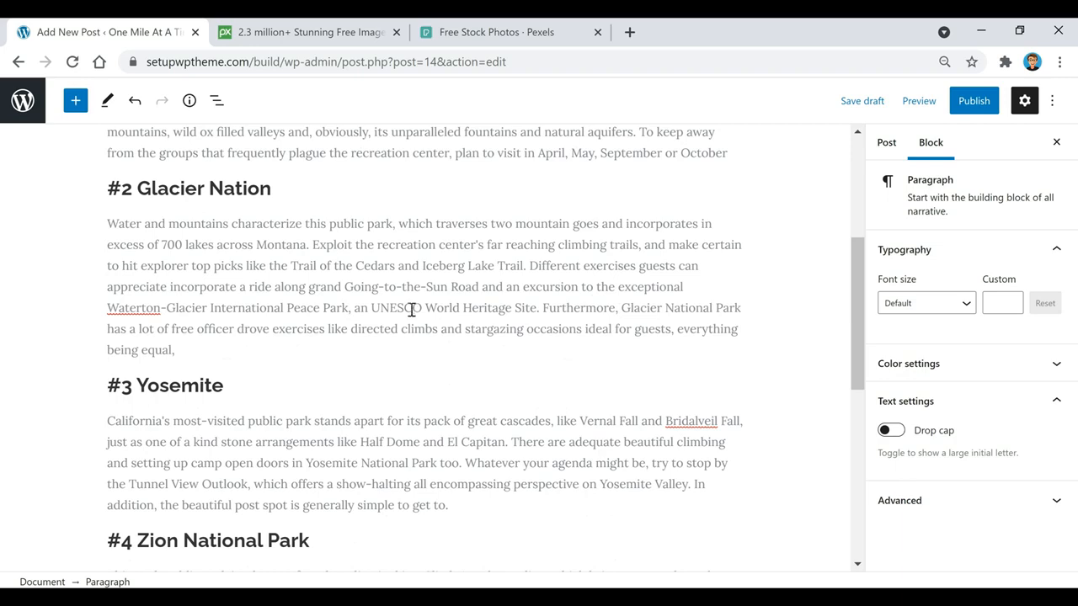
mouse_move(423, 404)
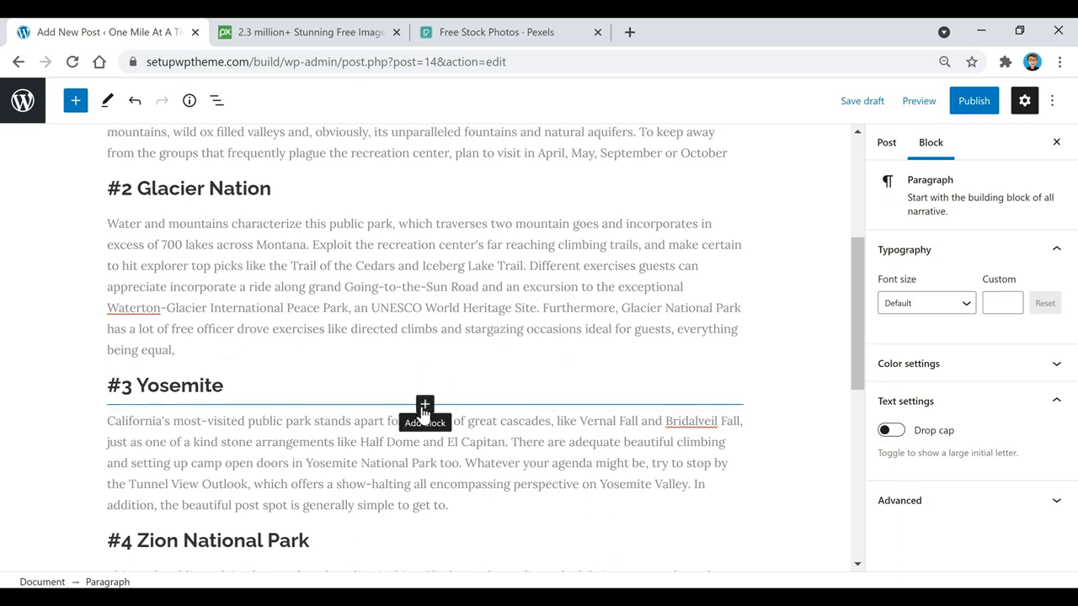
scroll(539, 379, up, 4)
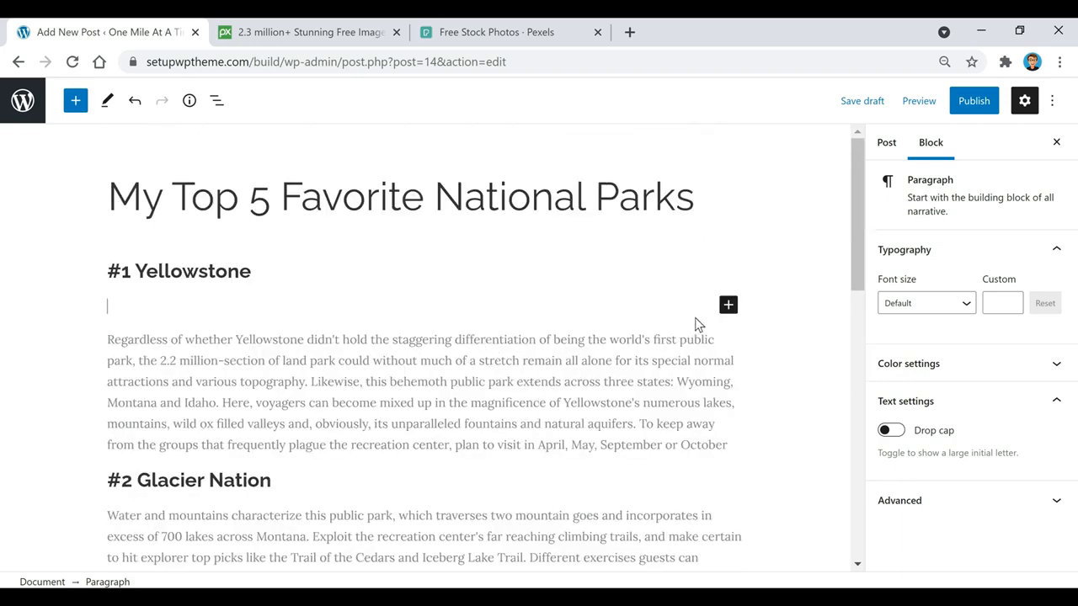
click(728, 307)
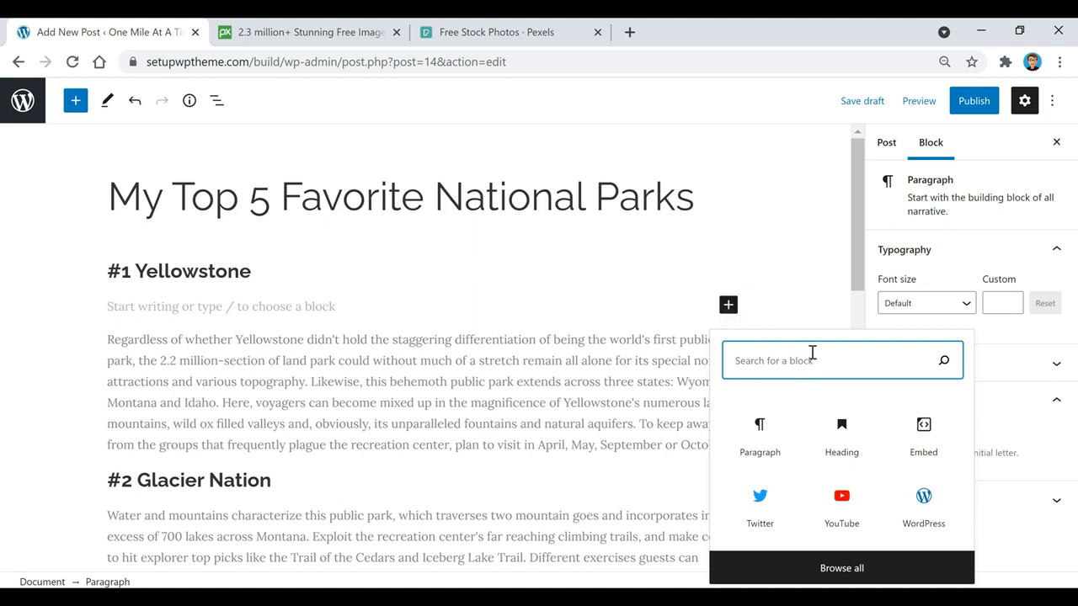
text(spac)
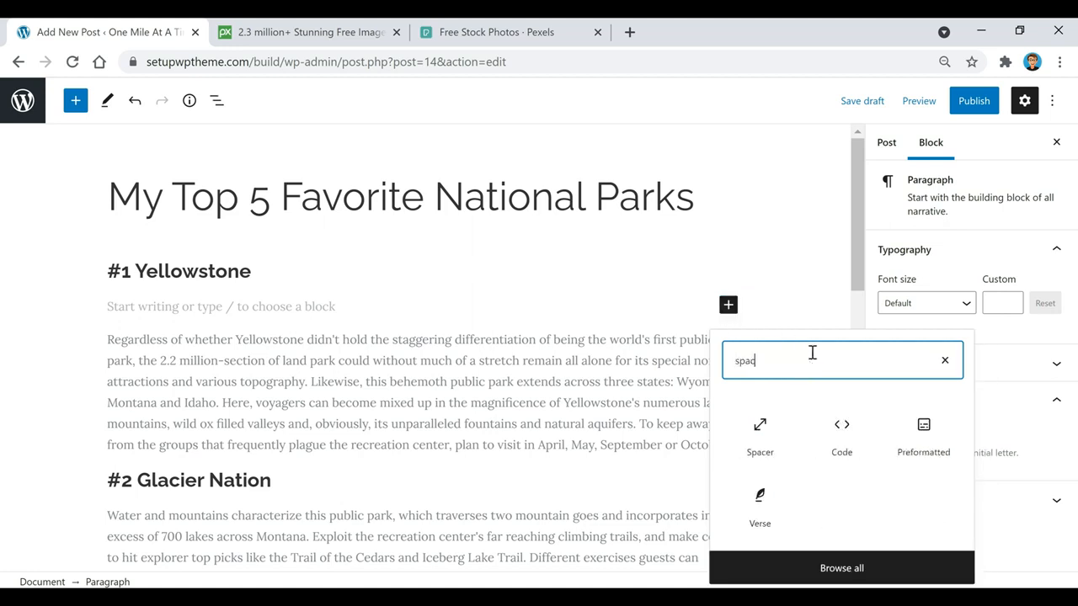
text(er)
click(763, 446)
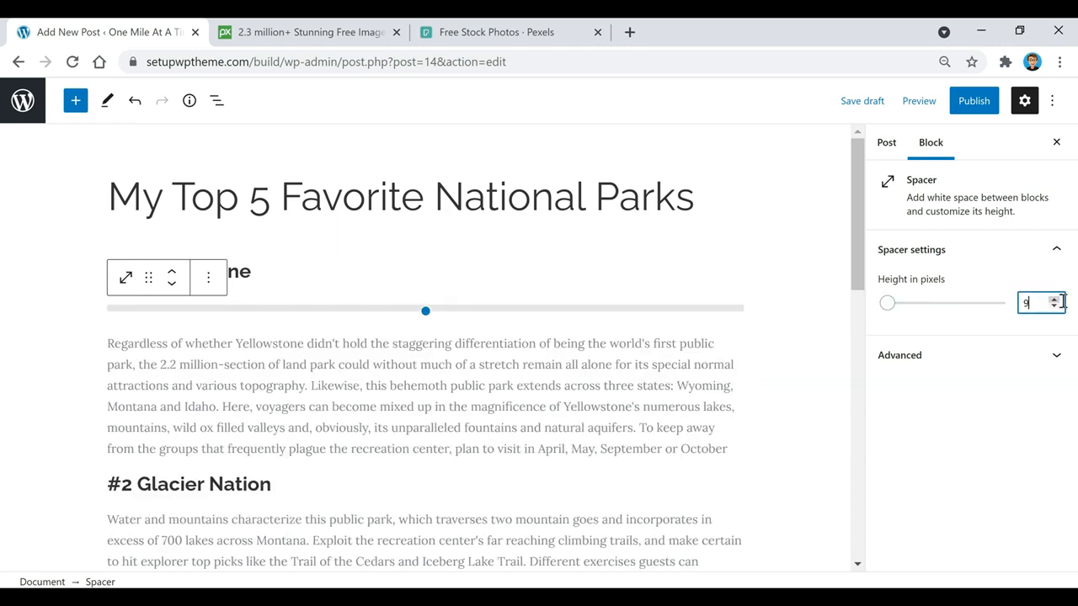
key(BackSpace)
text(10)
Add a 25 px Spacer block after the Yellowstone paragraph
click(388, 383)
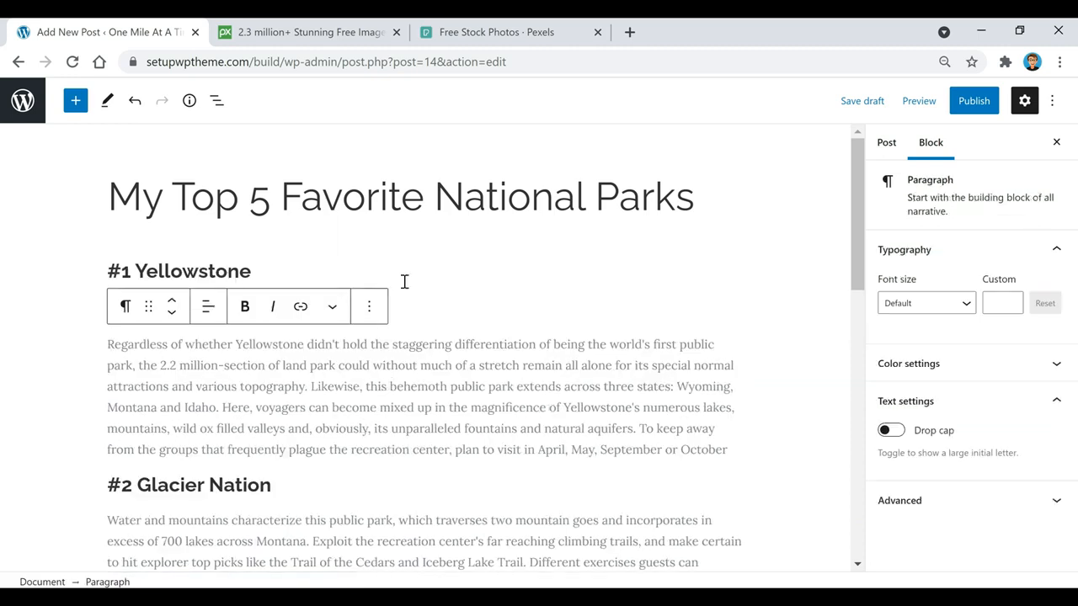
click(549, 408)
key(Return)
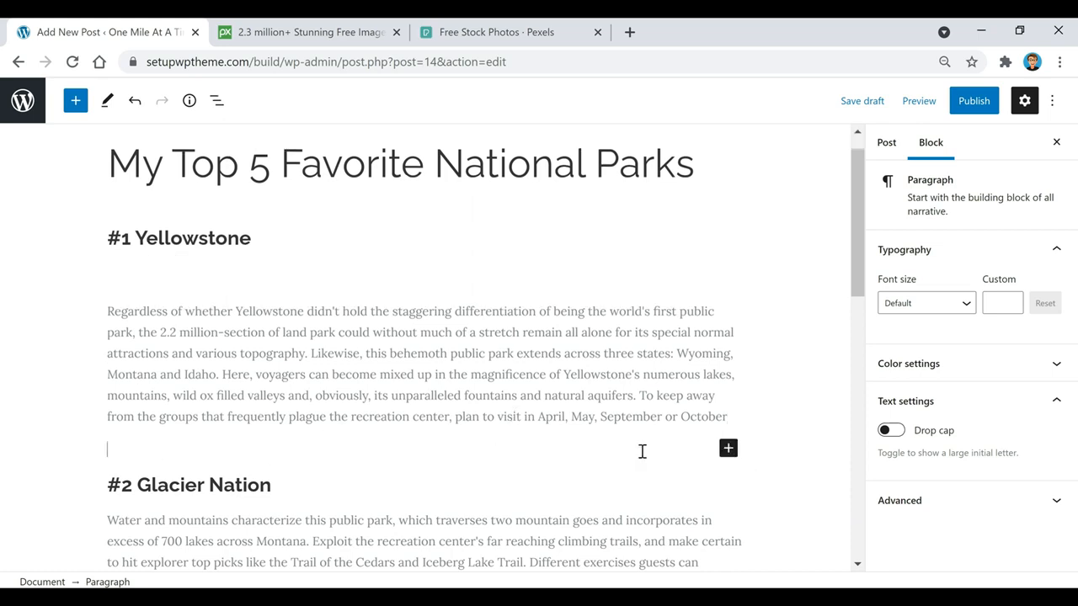
click(728, 448)
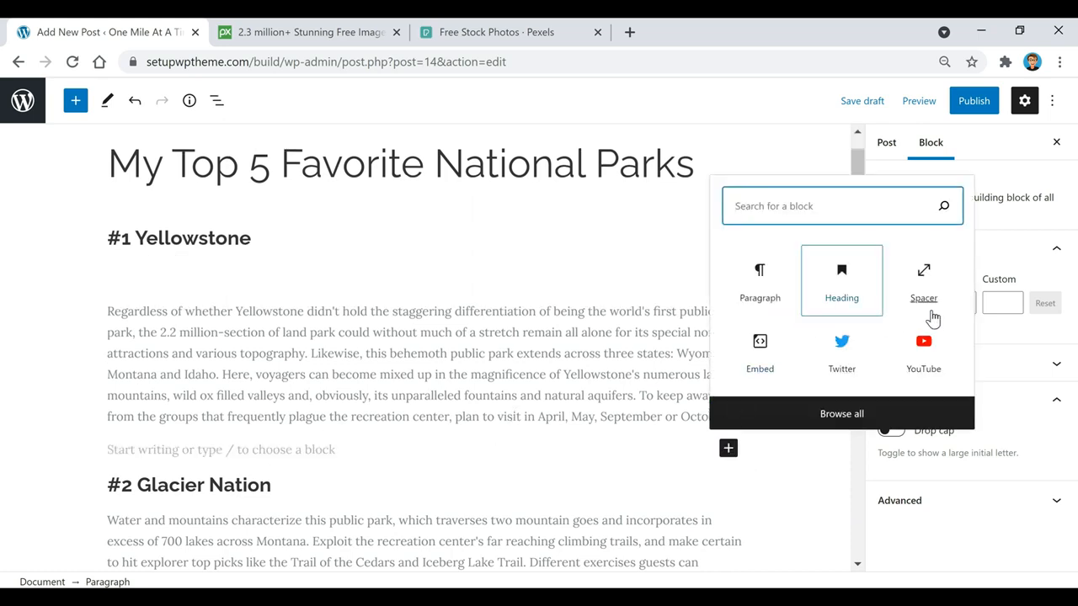
click(937, 279)
click(1041, 302)
drag(1044, 303, 1009, 303)
text(25)
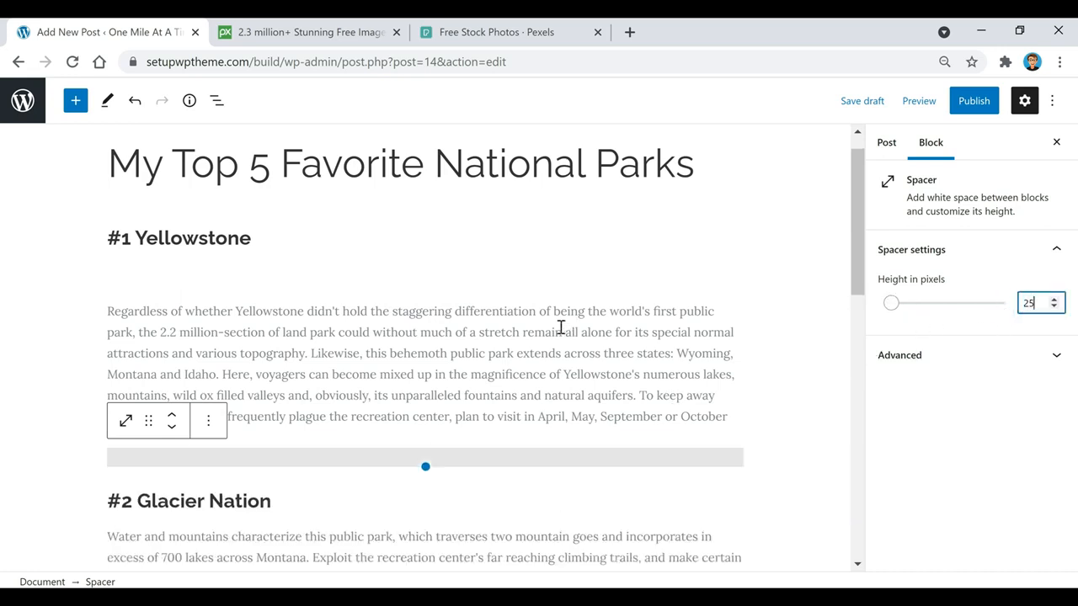
click(561, 328)
Insert a 10 px Spacer block below the #2 Glacier Nation heading
scroll(561, 328, down, 3)
scroll(561, 327, up, 3)
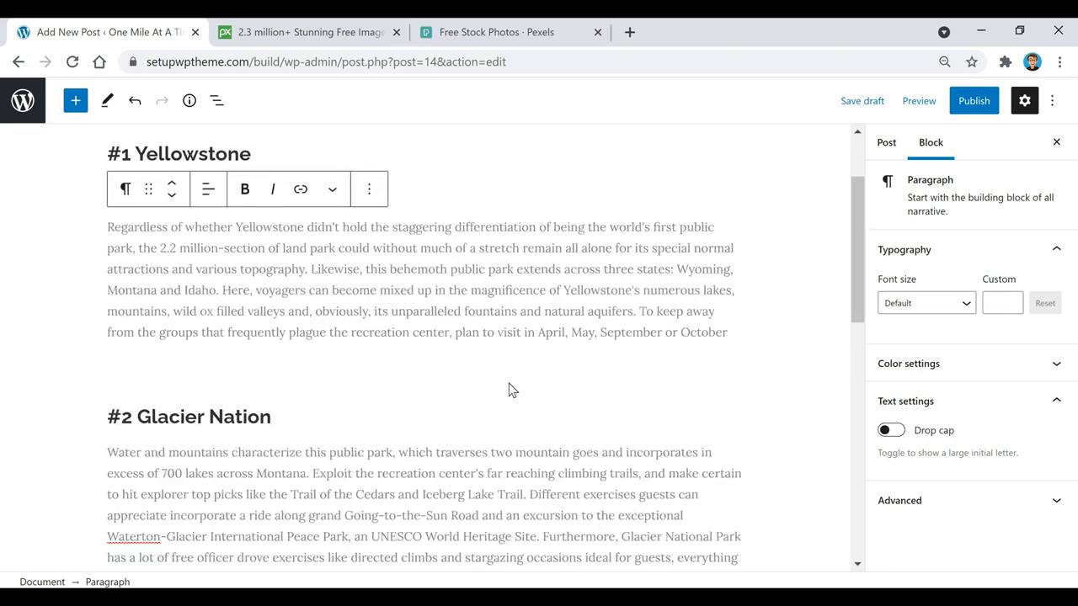
scroll(471, 418, down, 1)
scroll(471, 418, down, 2)
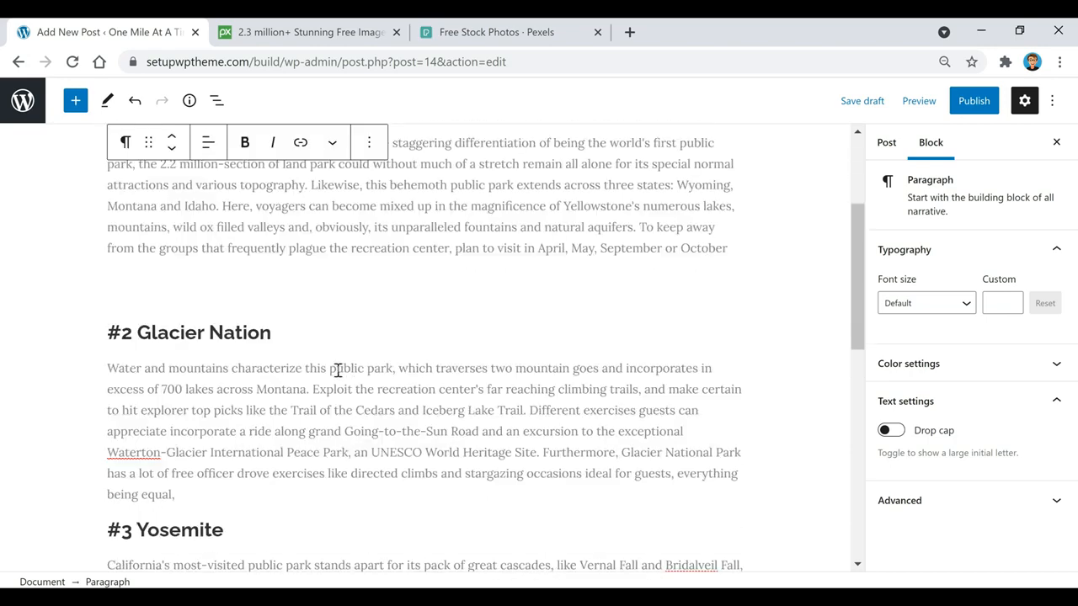
click(305, 331)
key(Return)
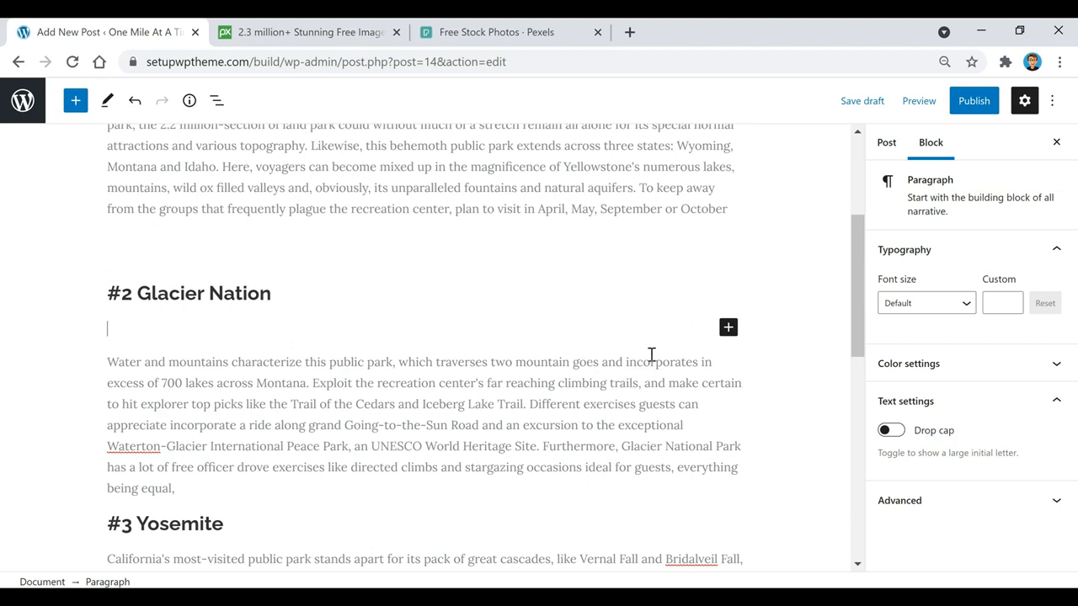
click(728, 329)
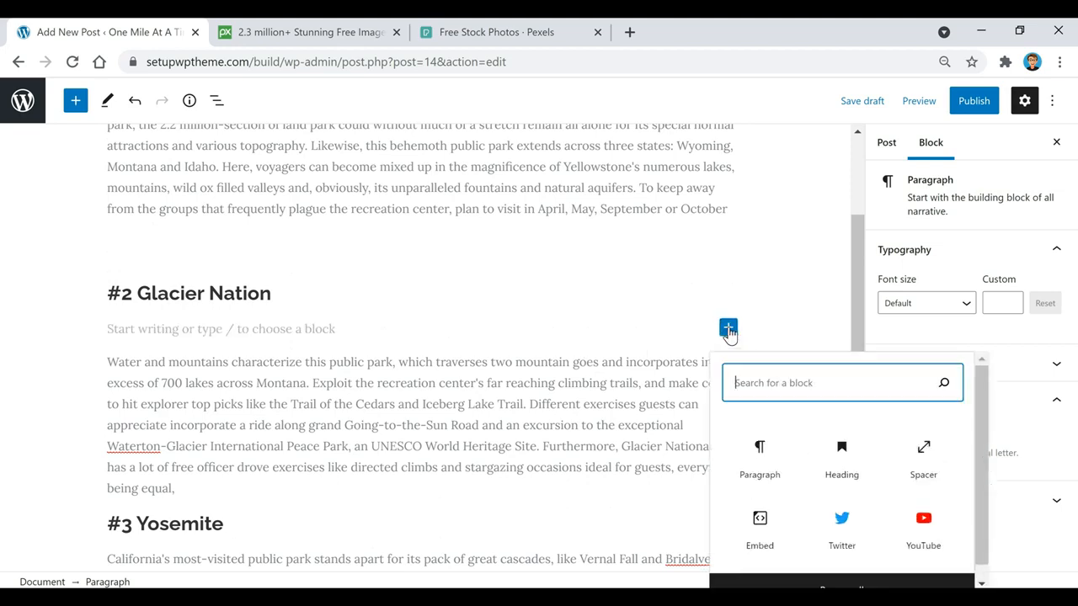
click(914, 453)
click(1045, 300)
key(BackSpace)
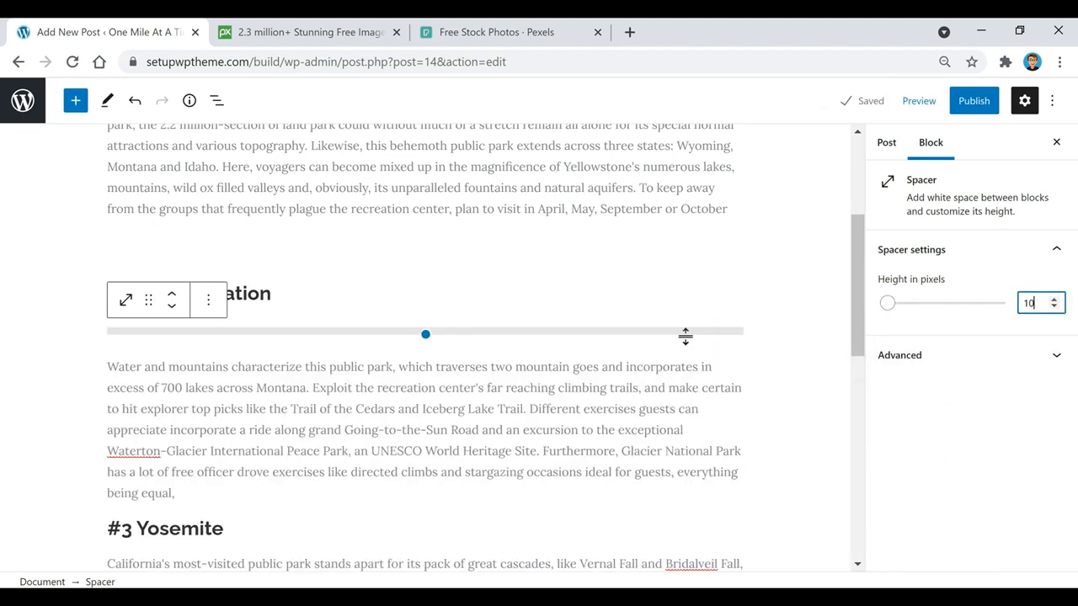
scroll(549, 371, down, 2)
Split the Glacier Nation description into two paragraphs and save the draft
click(244, 325)
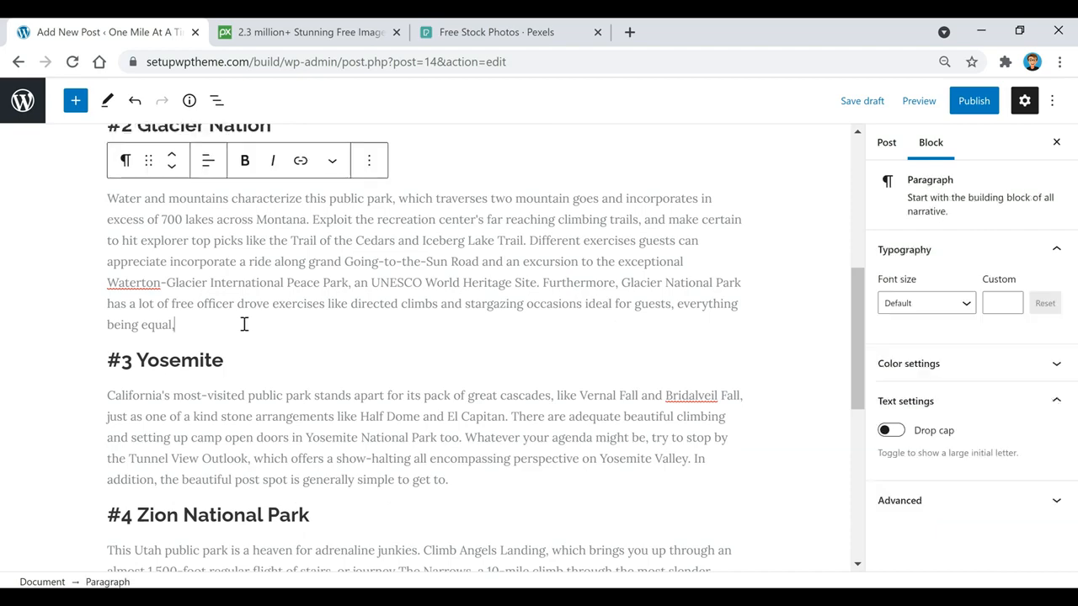
key(Return)
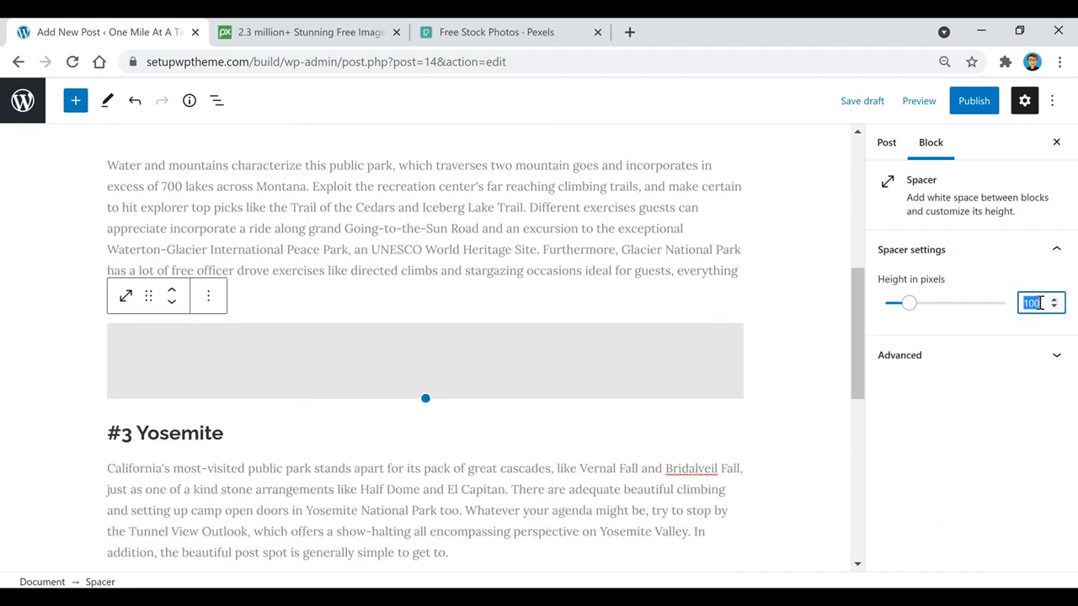
text(25)
click(596, 255)
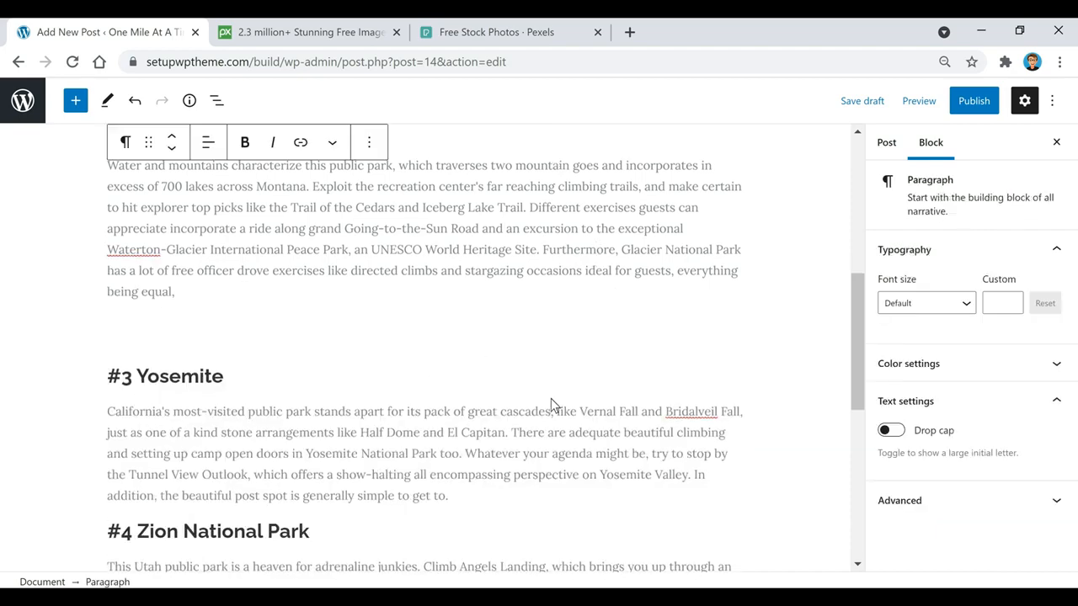
scroll(505, 346, down, 10)
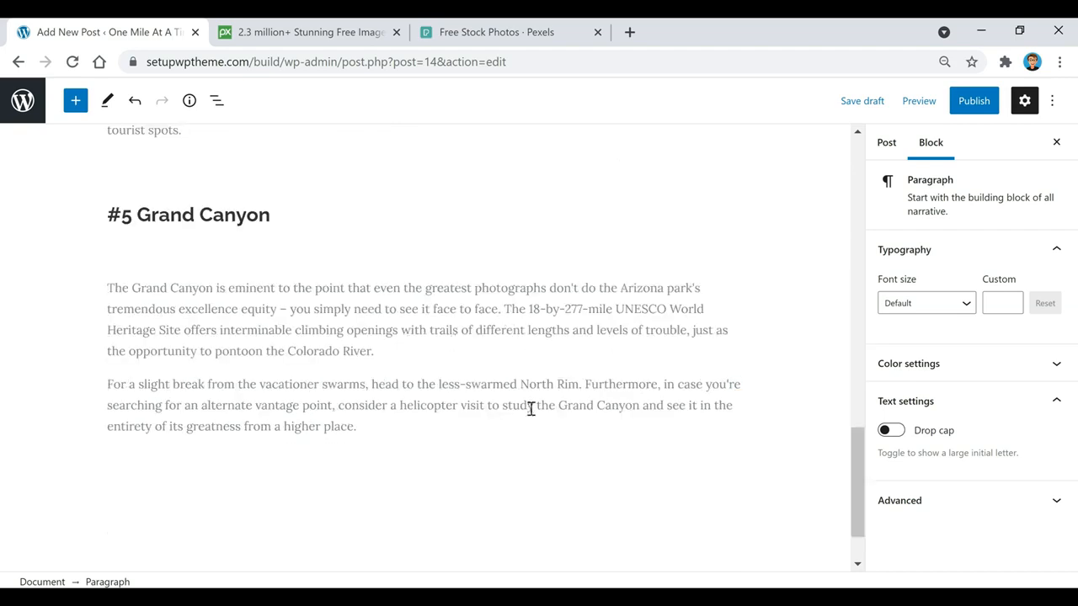
scroll(531, 409, up, 10)
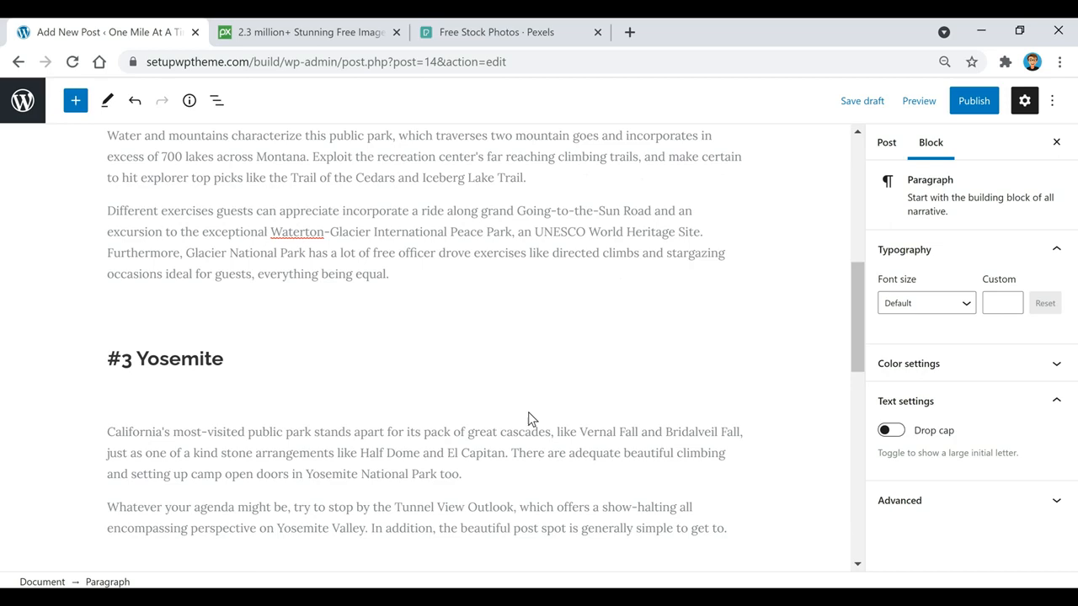
scroll(528, 419, up, 10)
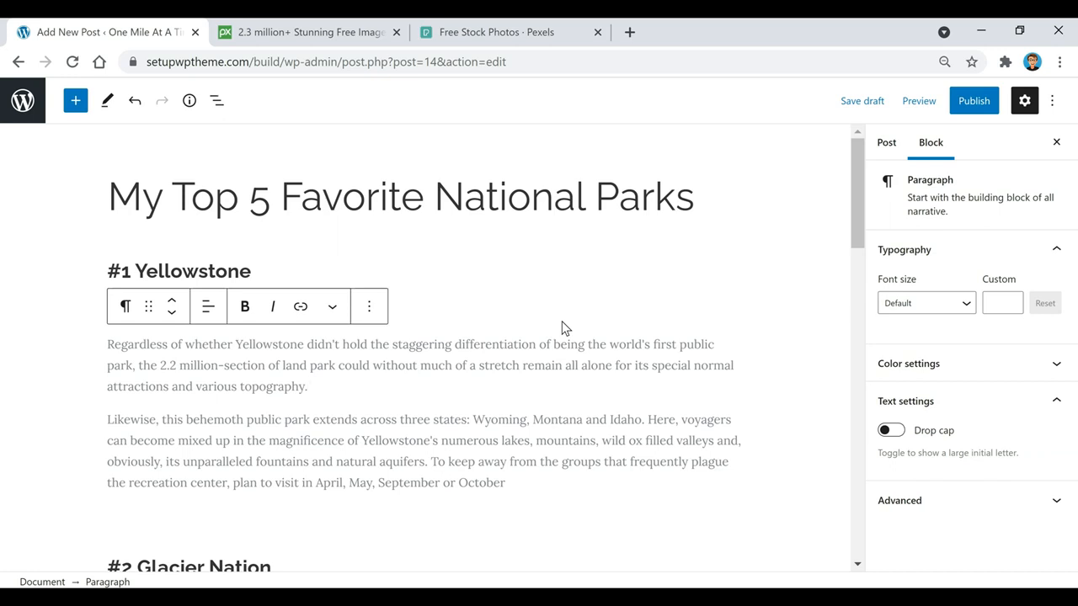
click(862, 101)
click(321, 34)
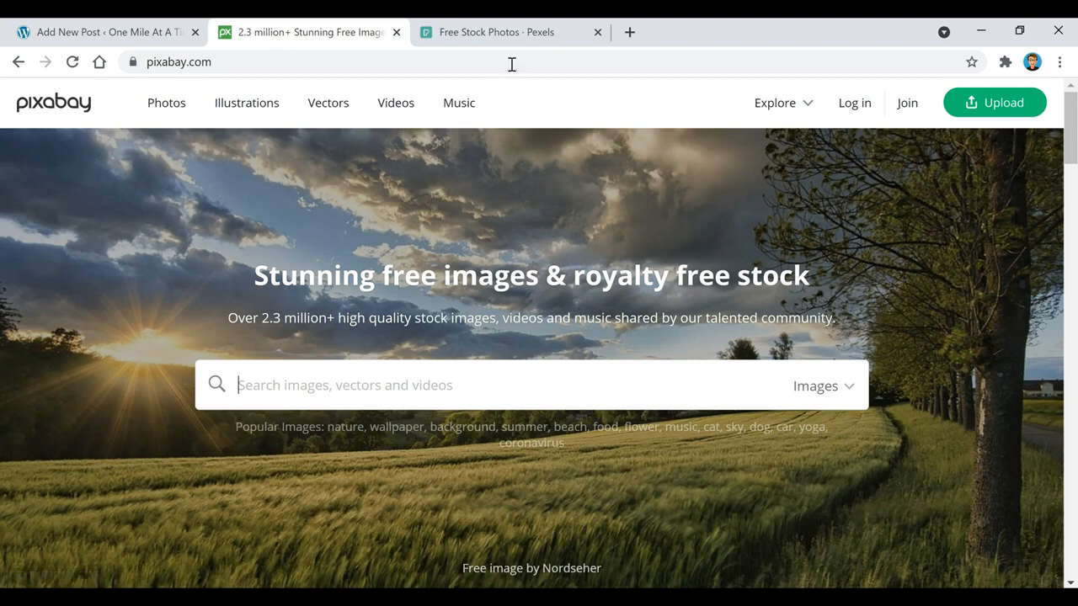
click(503, 34)
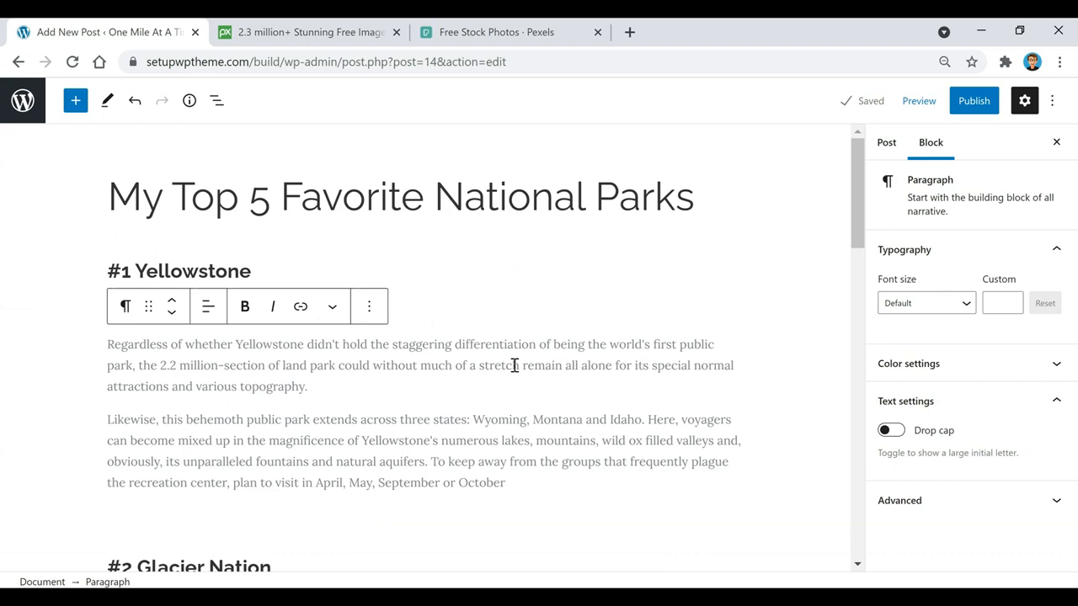
Start a new block after the Yellowstone paragraph and insert an Image block by searching 'image'
scroll(515, 365, down, 1)
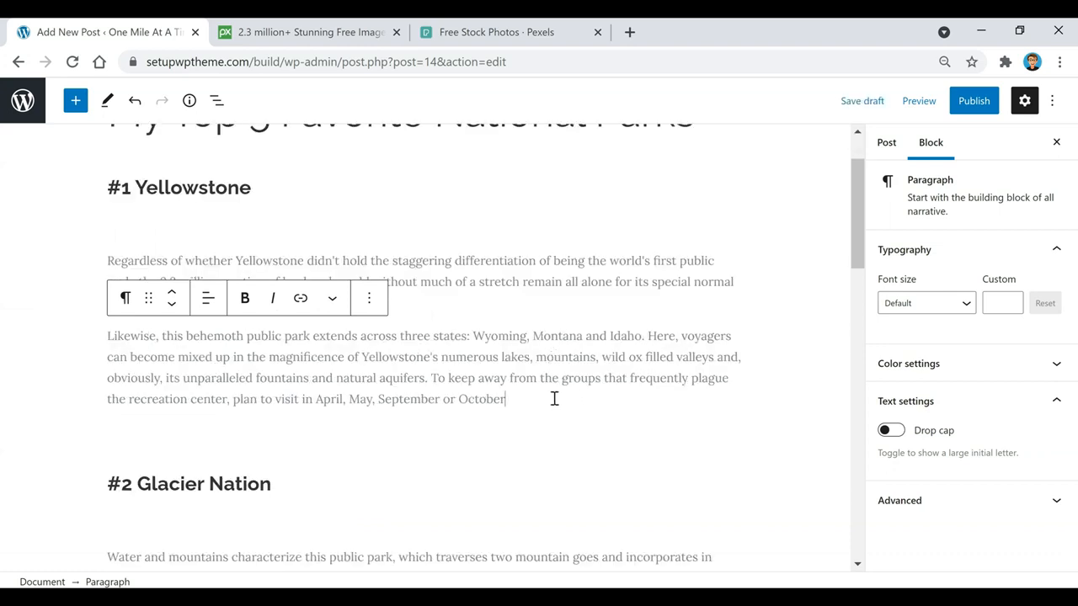
key(Return)
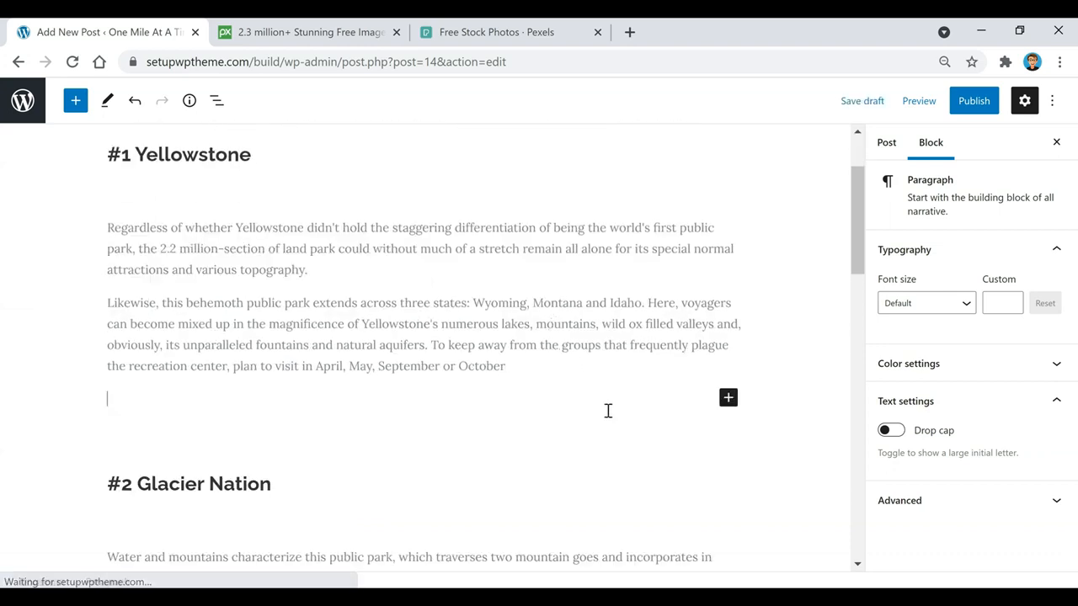
click(728, 397)
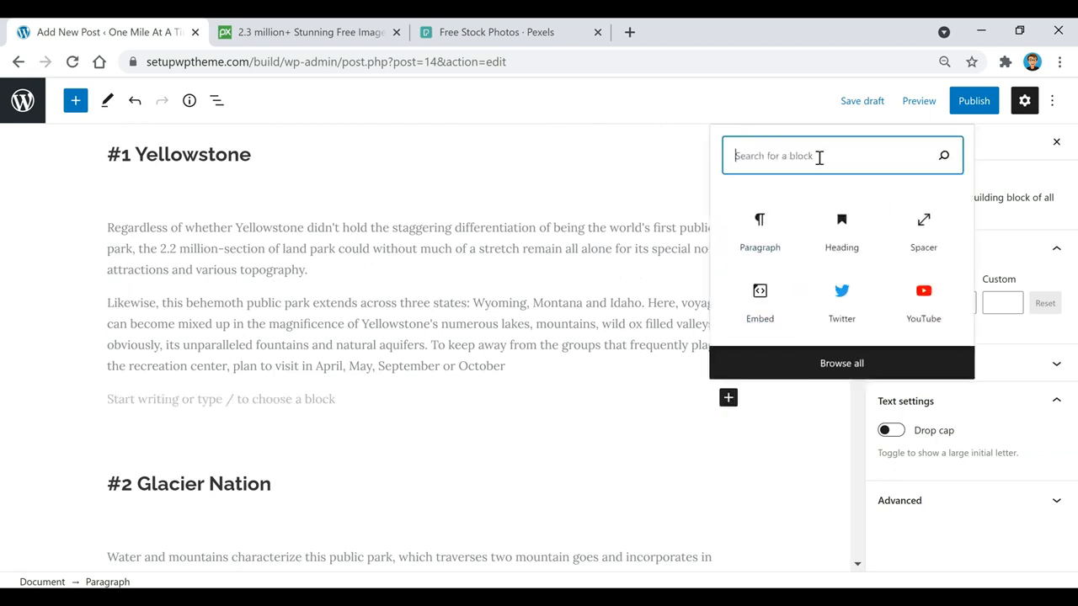
text(image)
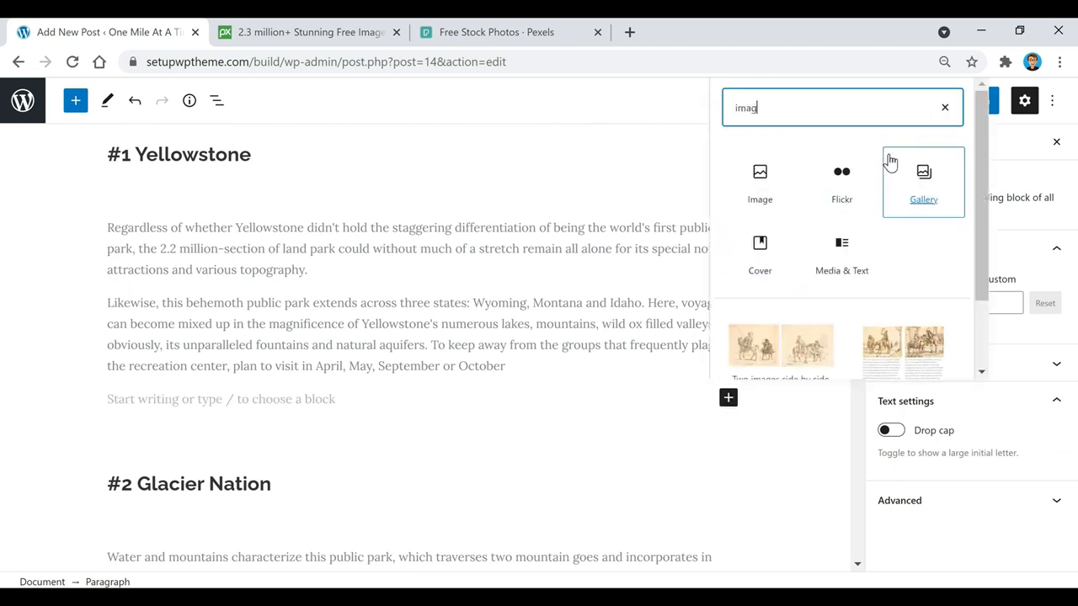
click(760, 177)
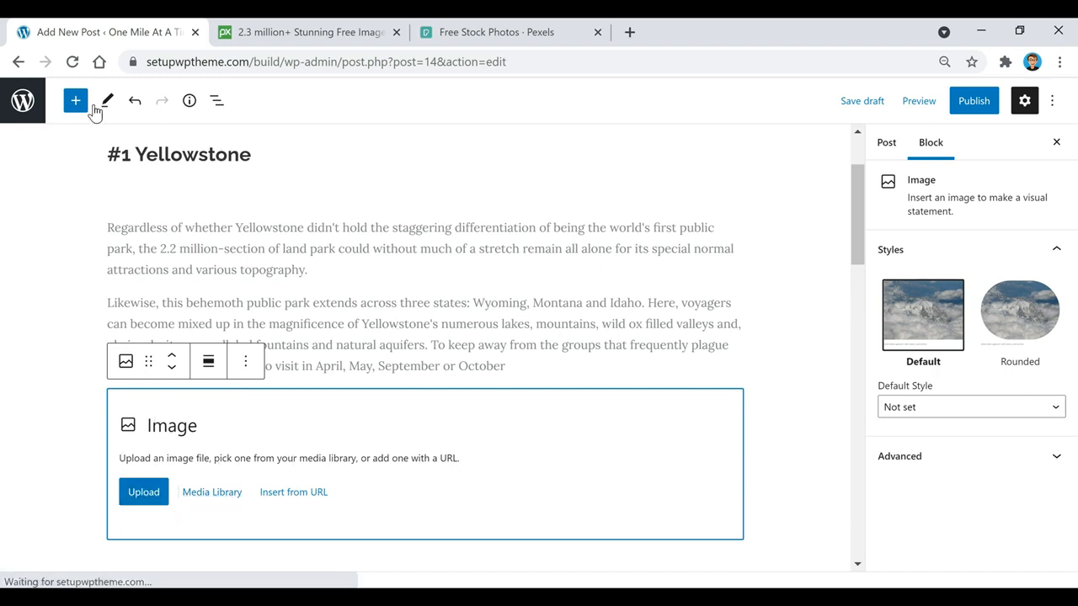
Upload all five park photos through Media > Add New in a new dashboard tab, then return to the editor
right_click(24, 99)
click(57, 107)
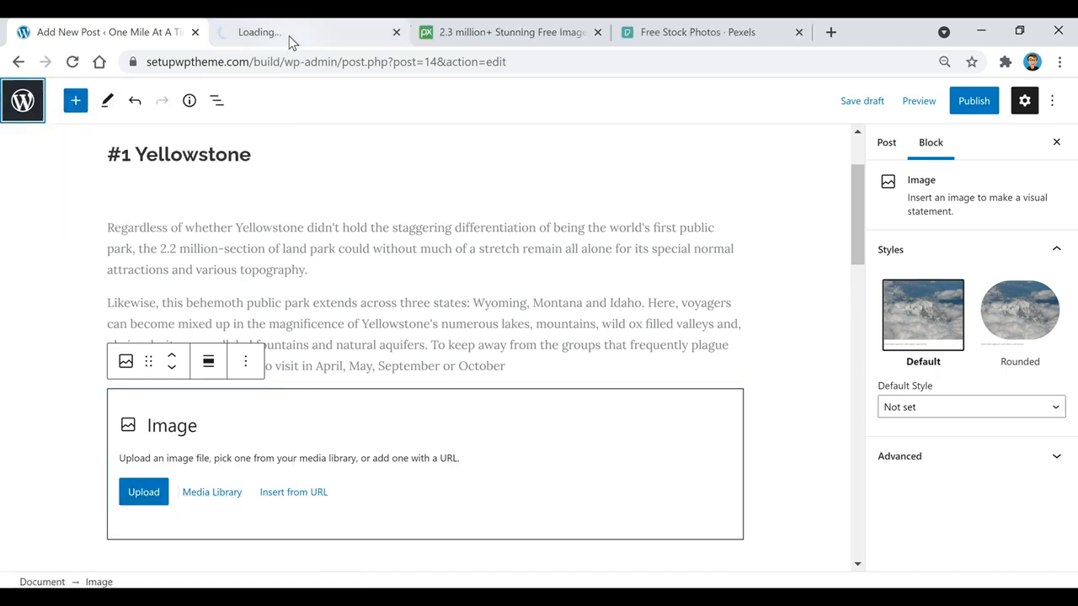
click(291, 34)
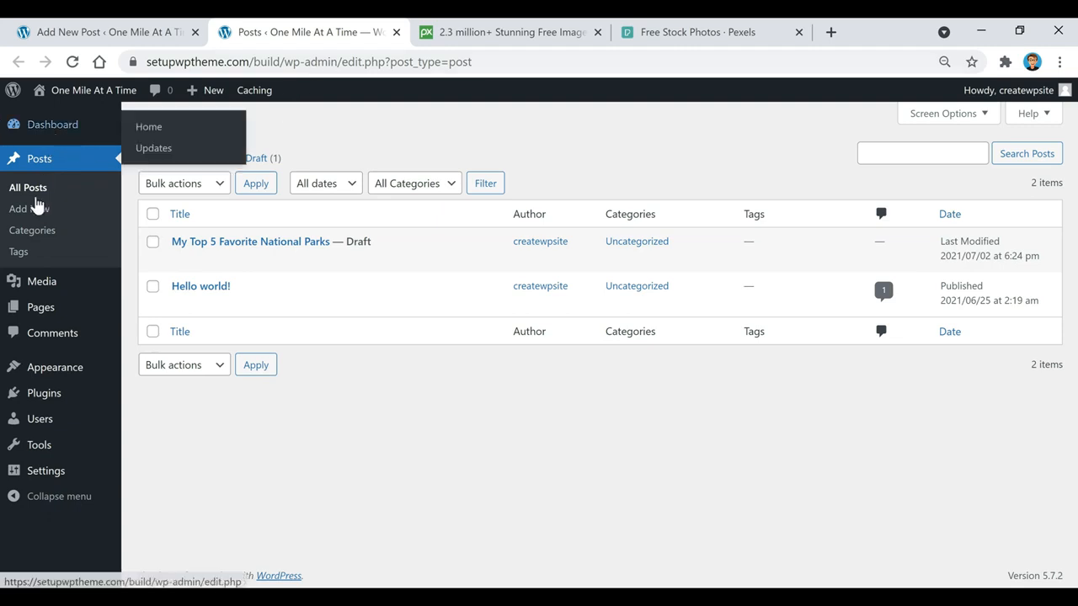
mouse_move(46, 283)
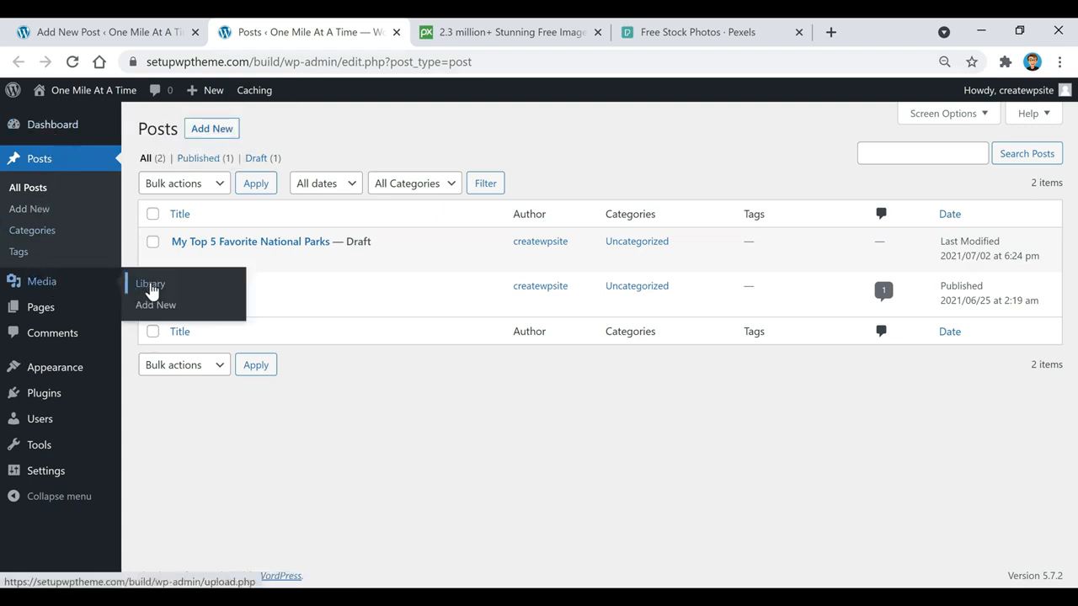
click(150, 286)
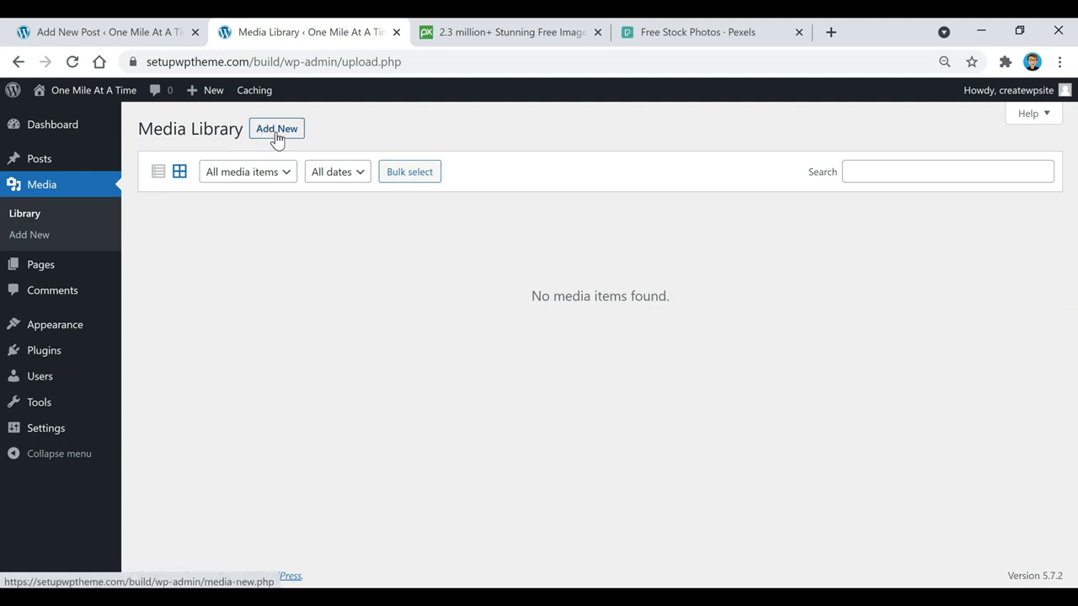
click(276, 133)
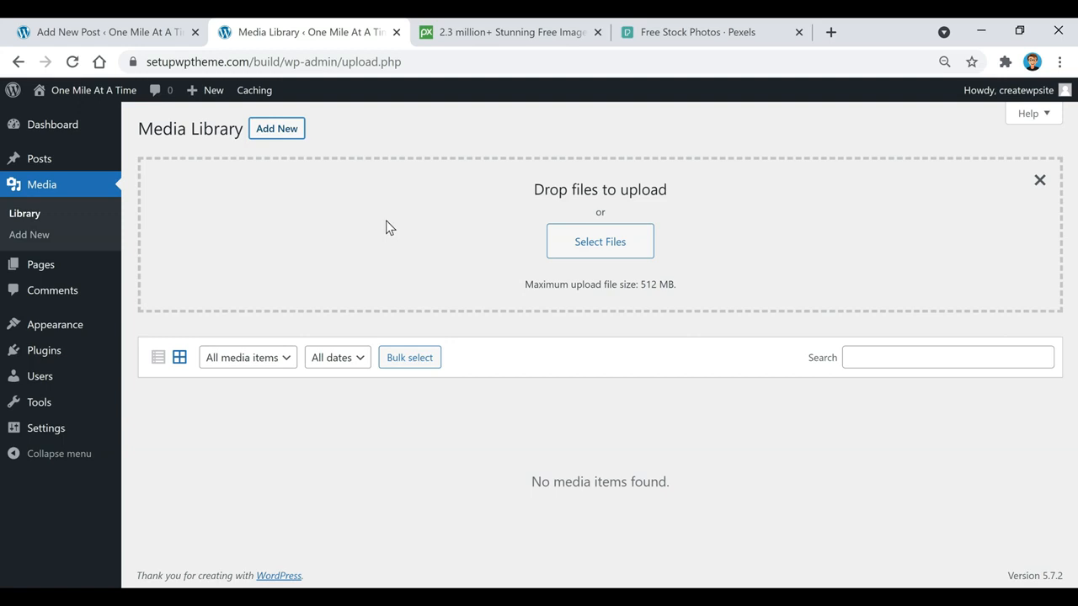
click(590, 242)
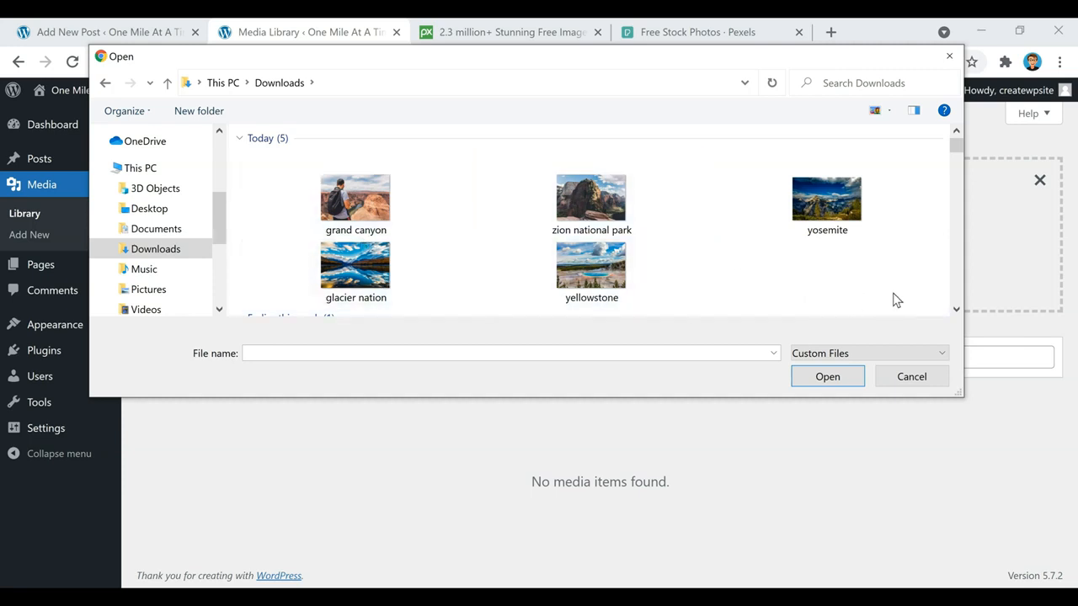
drag(908, 306, 322, 208)
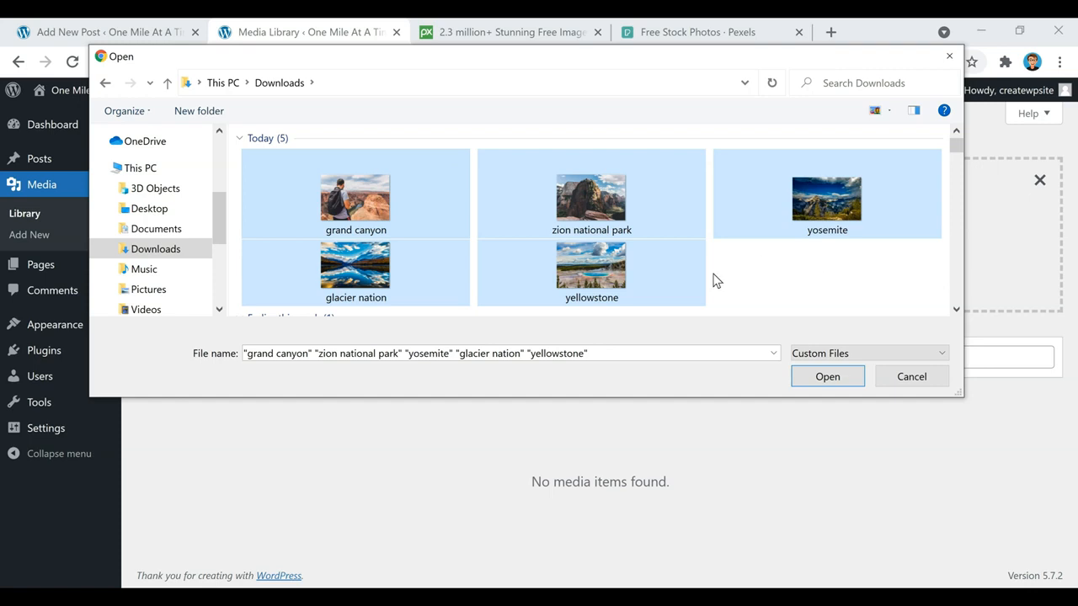
click(829, 379)
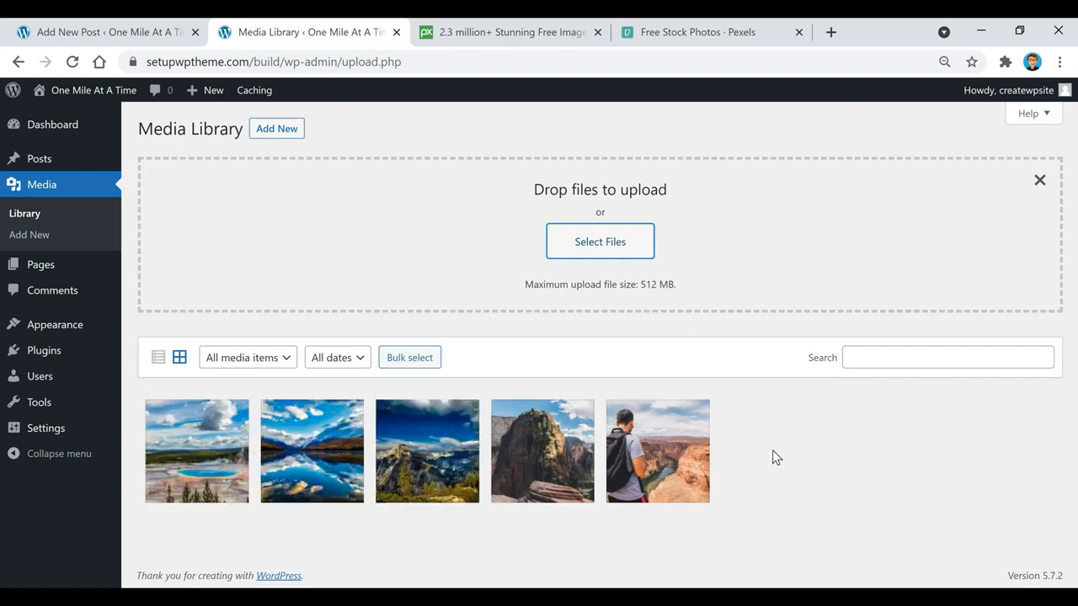
click(109, 32)
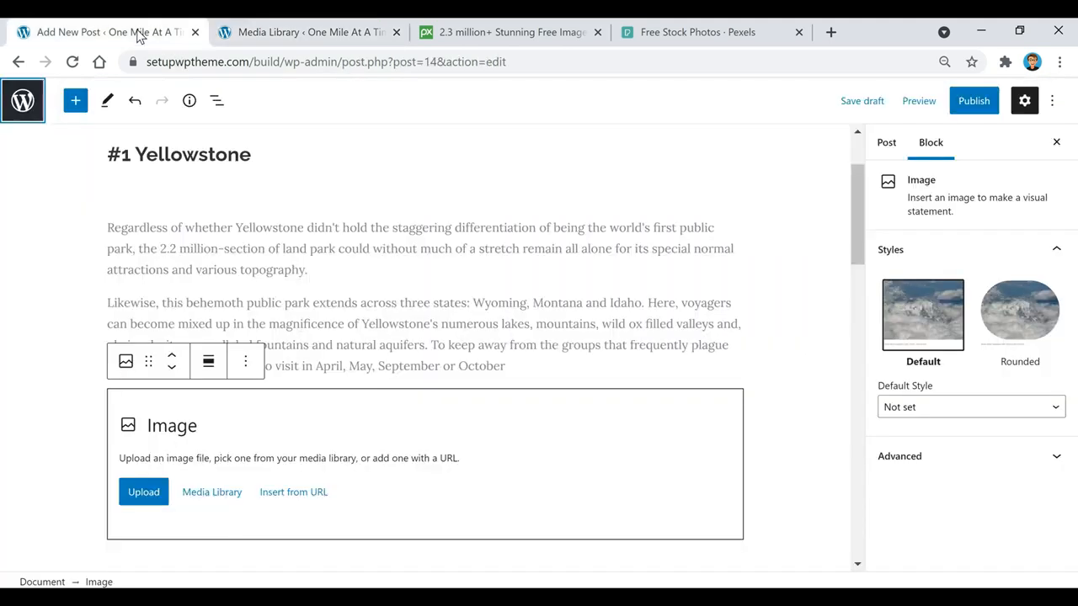
Save and reload the draft, then place yosemite.jpg from the Media Library in the Image block
click(876, 103)
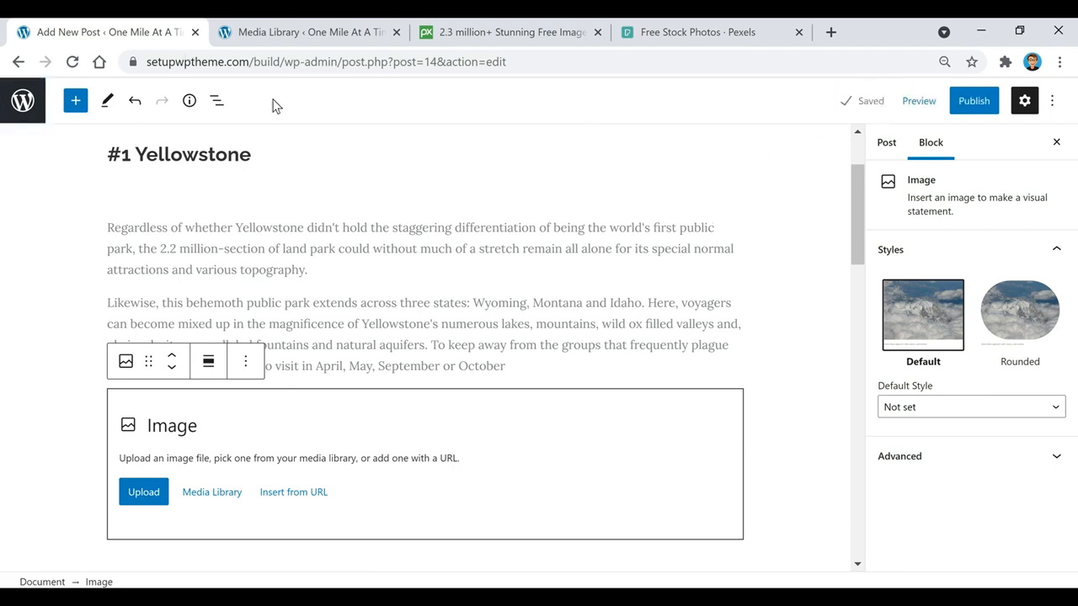
click(73, 61)
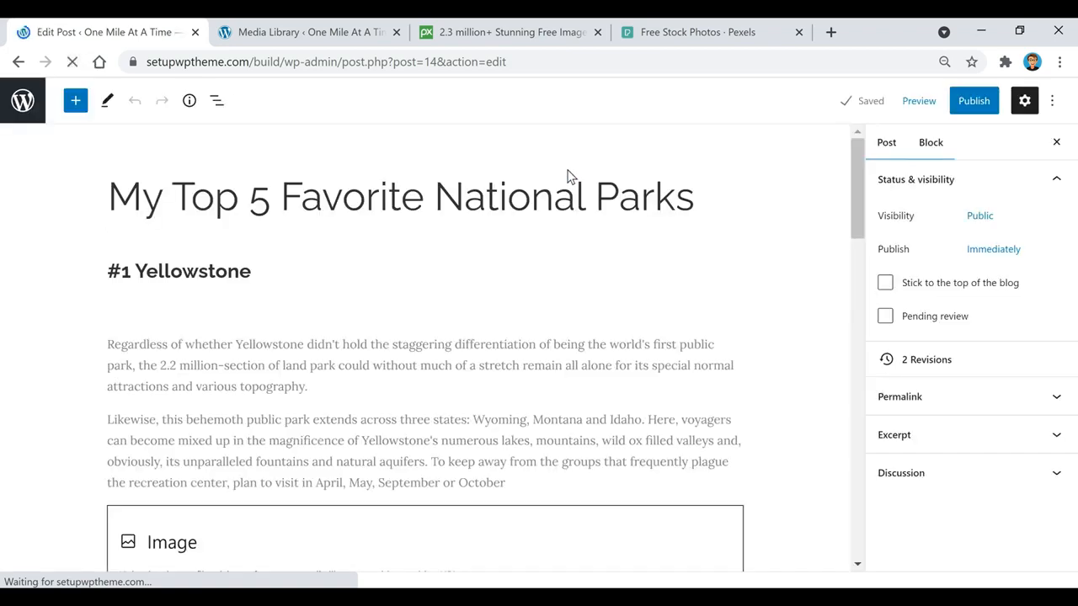
scroll(471, 299, down, 2)
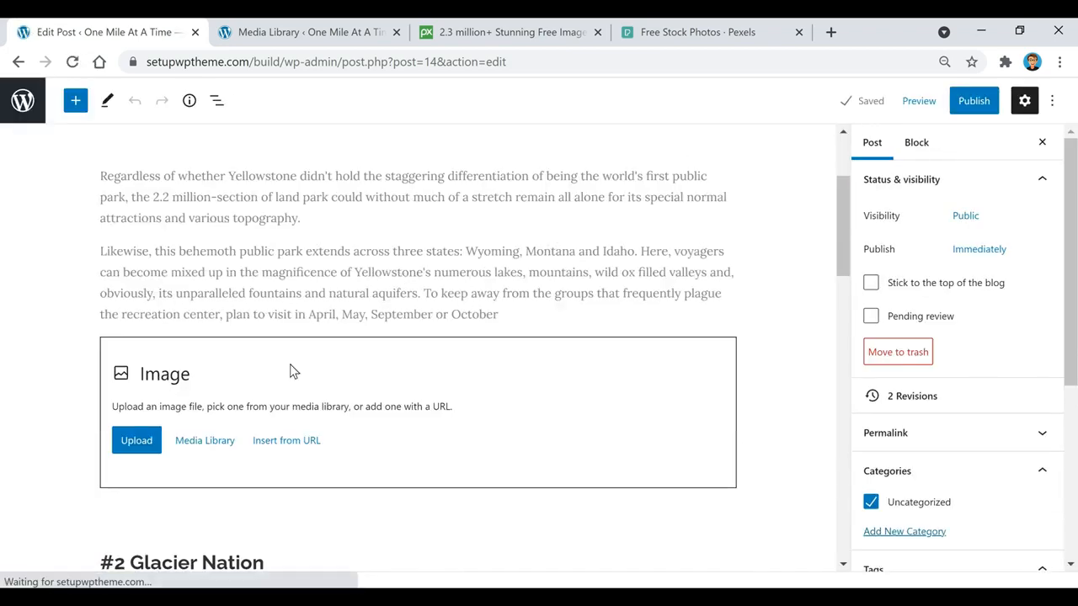
click(212, 452)
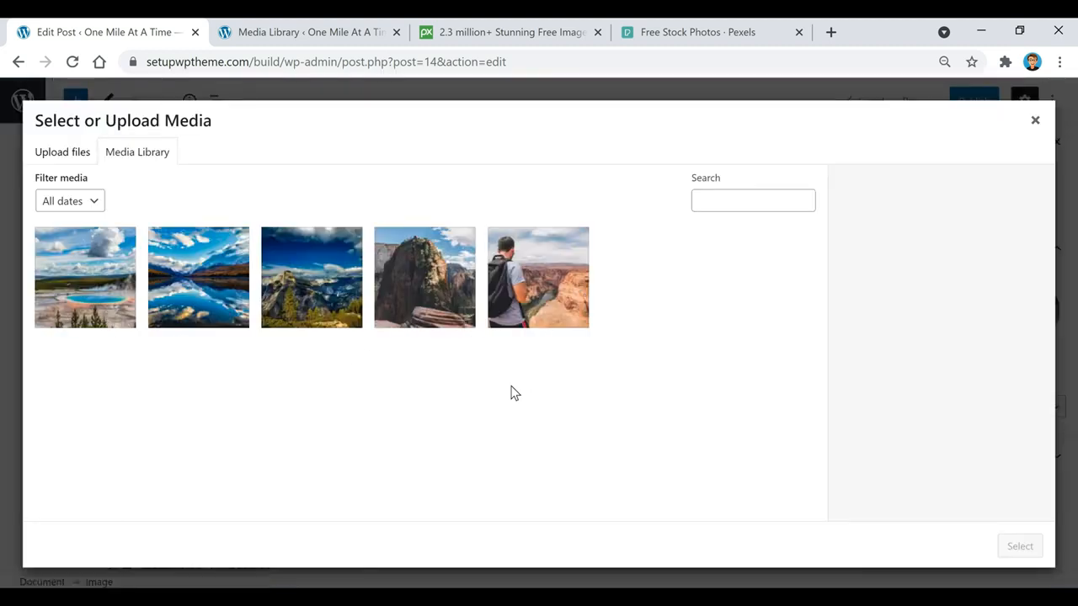
click(318, 302)
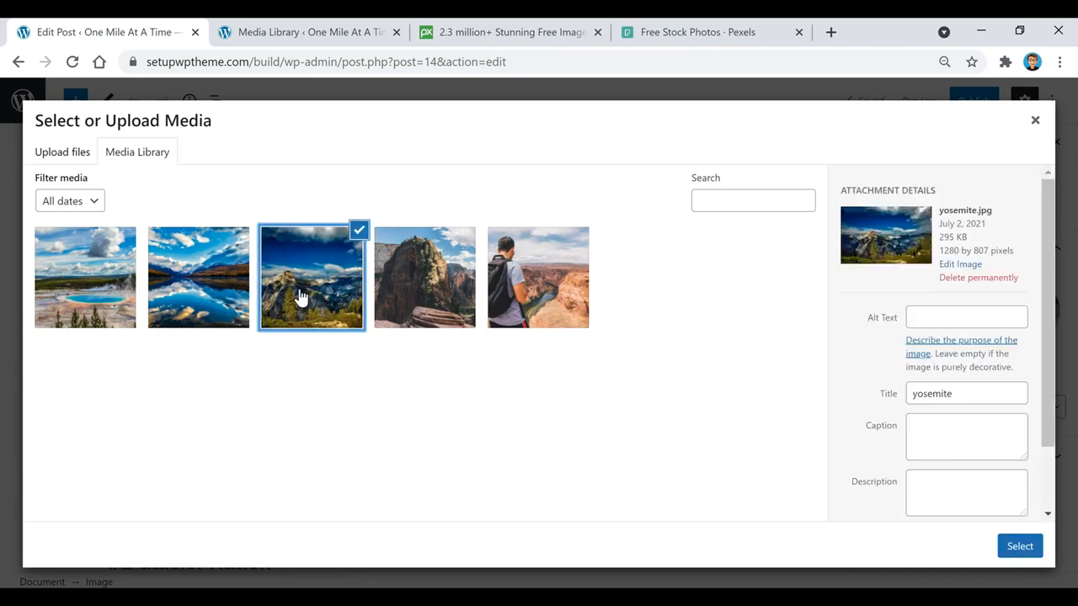
click(1019, 549)
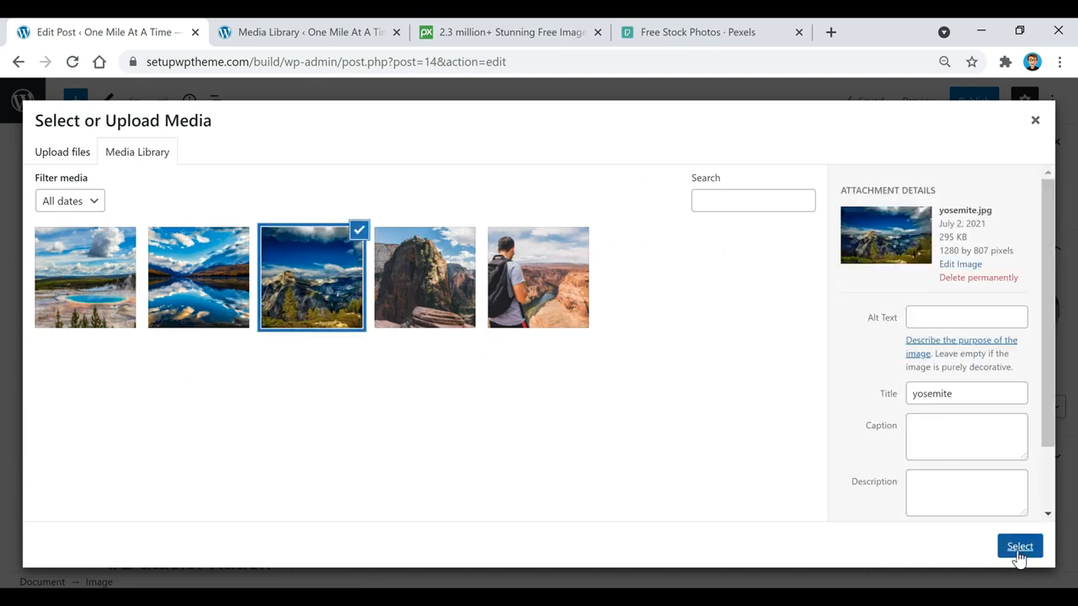
scroll(525, 436, up, 4)
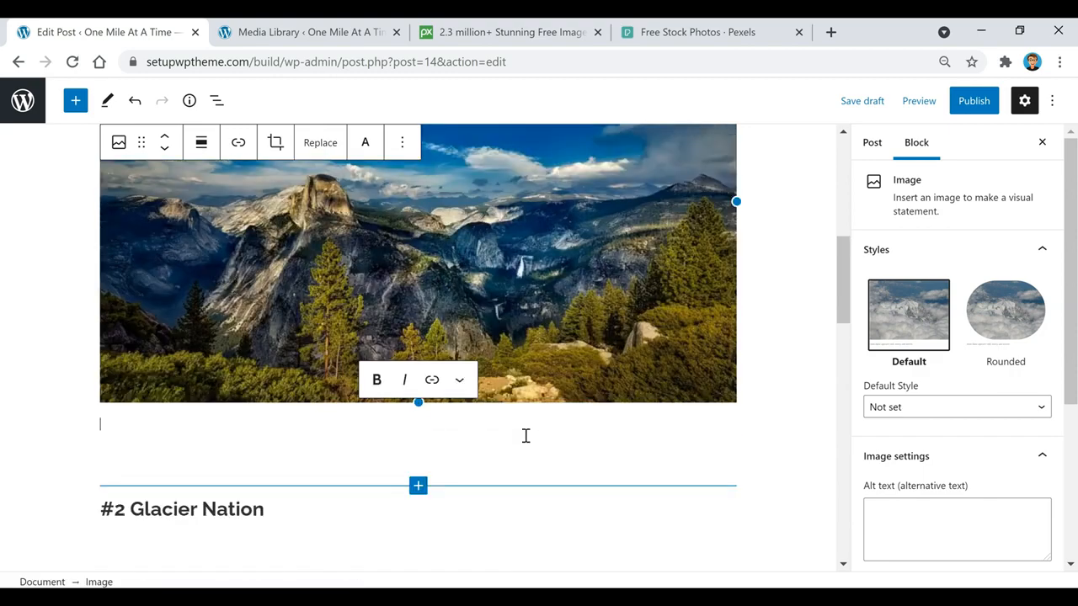
Set the Yellowstone photo's dimensions to 75%
scroll(518, 438, up, 1)
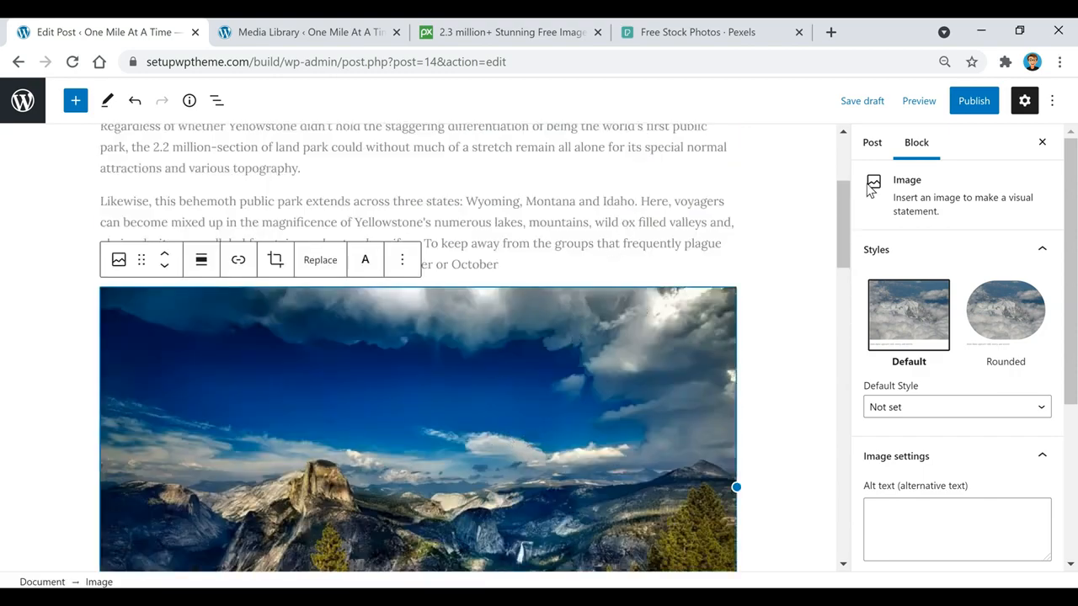
scroll(943, 218, down, 3)
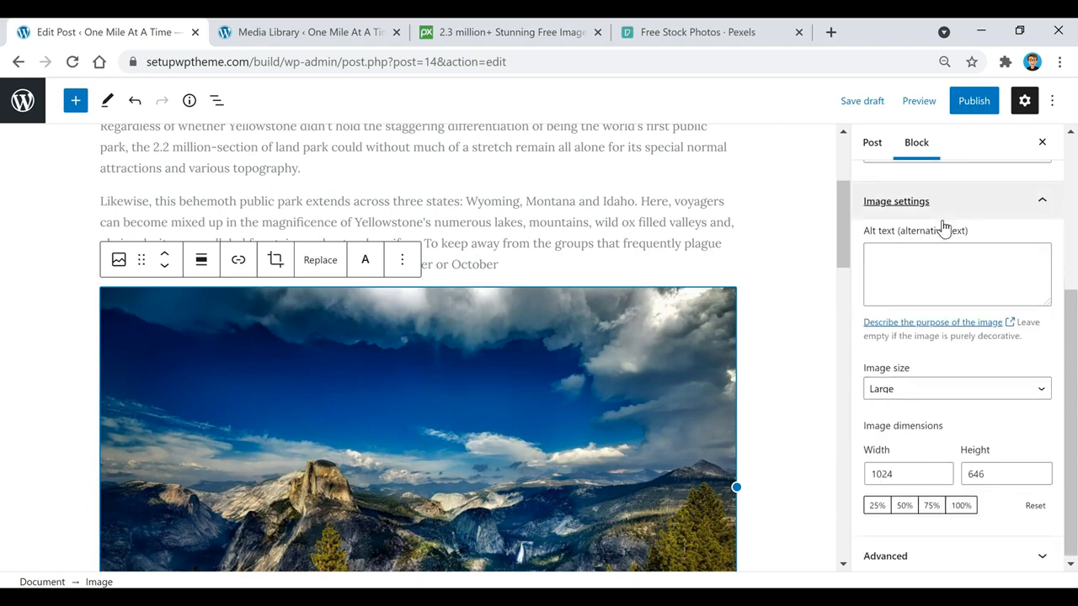
click(904, 505)
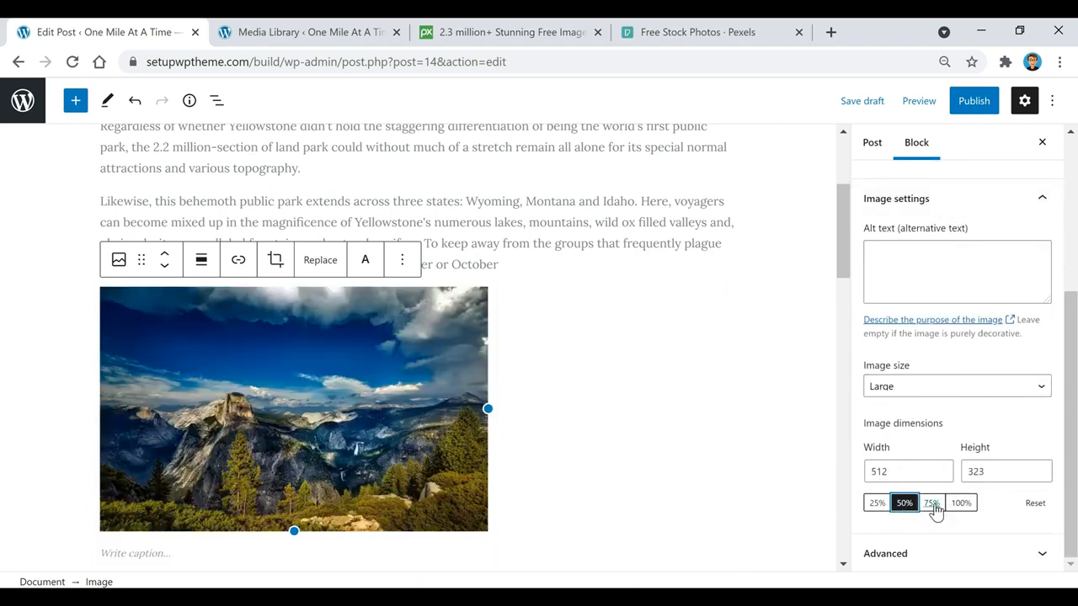
click(932, 505)
click(963, 505)
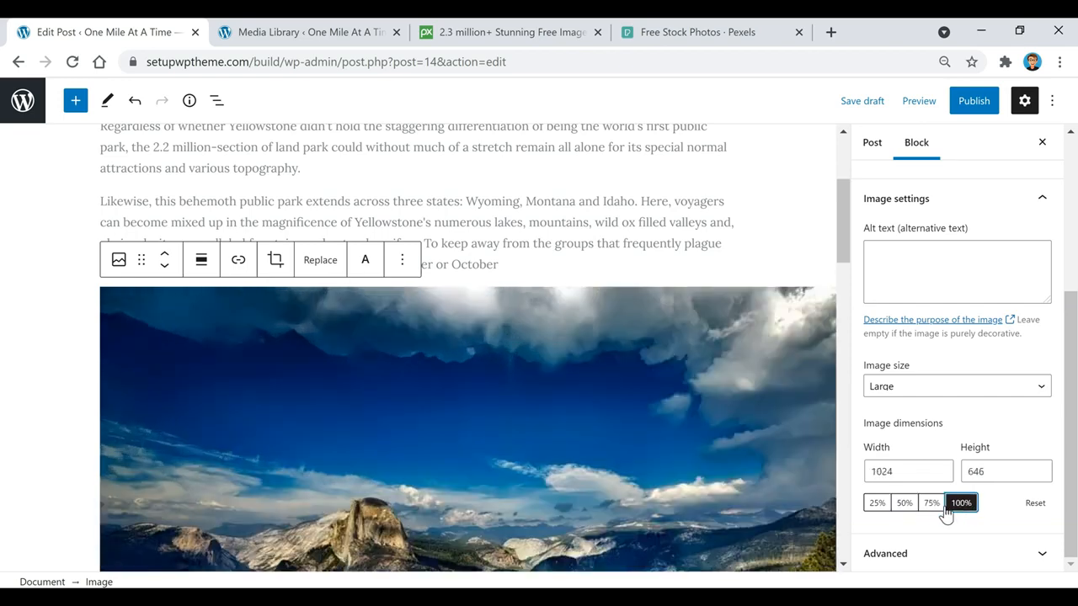
click(905, 504)
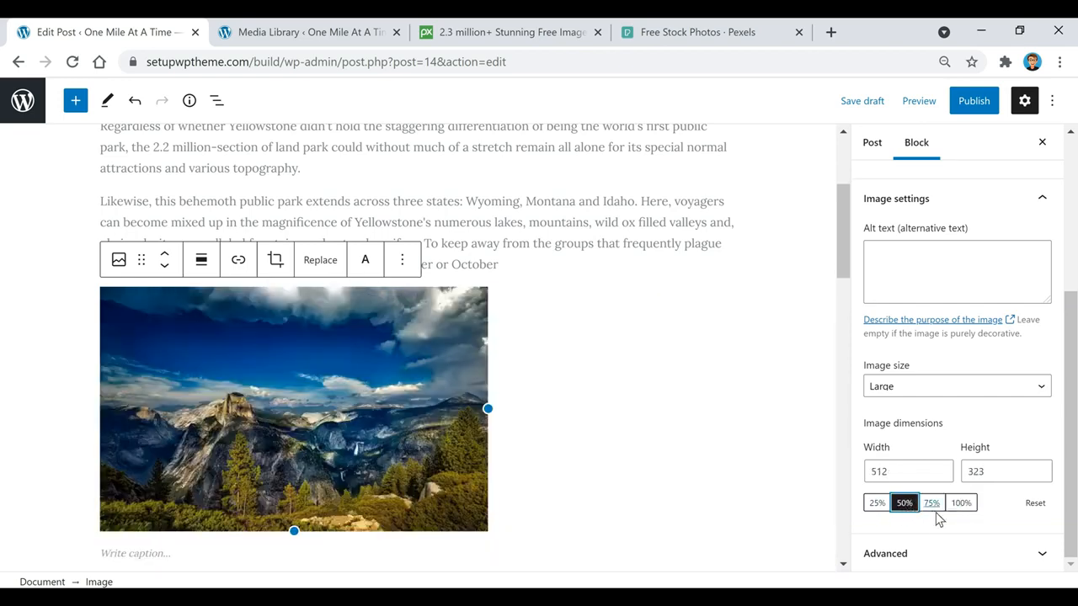
click(935, 508)
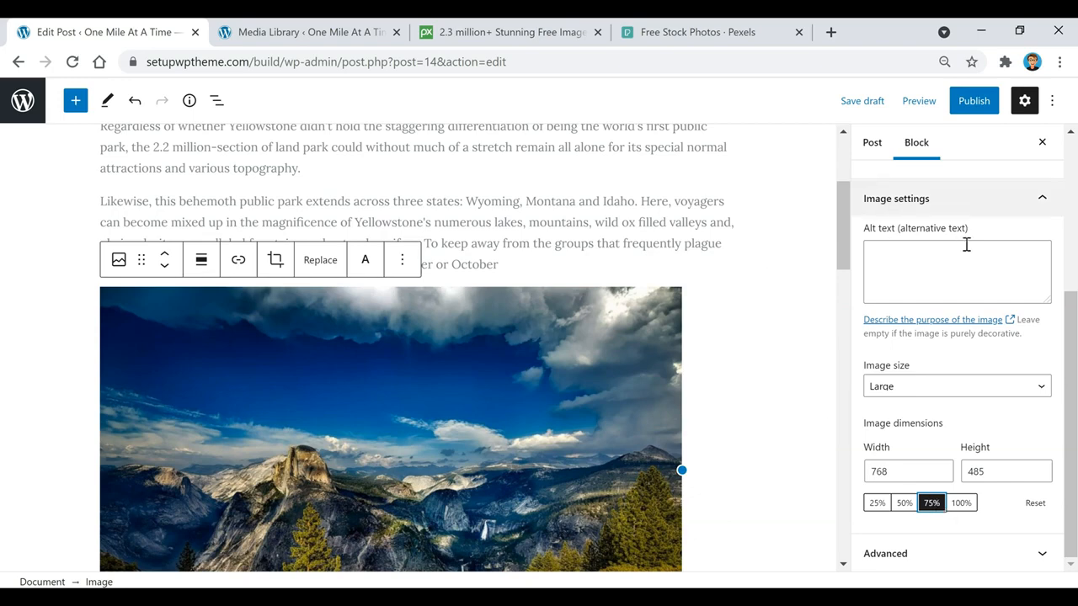
Give the photo alt text 'yellowstone' and keep its Default style rather than Rounded
click(936, 278)
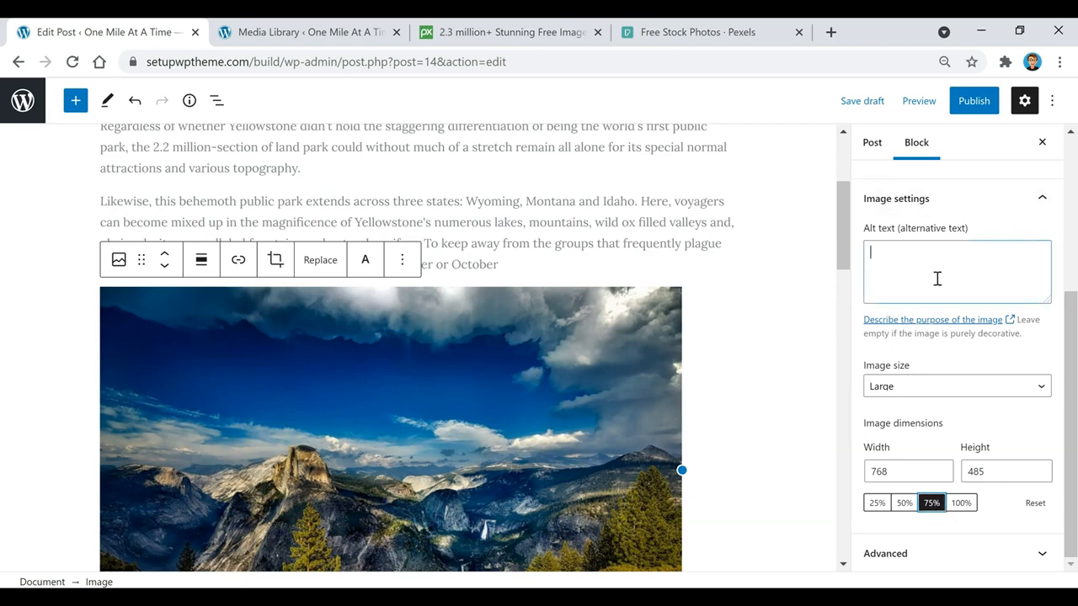
scroll(685, 368, up, 2)
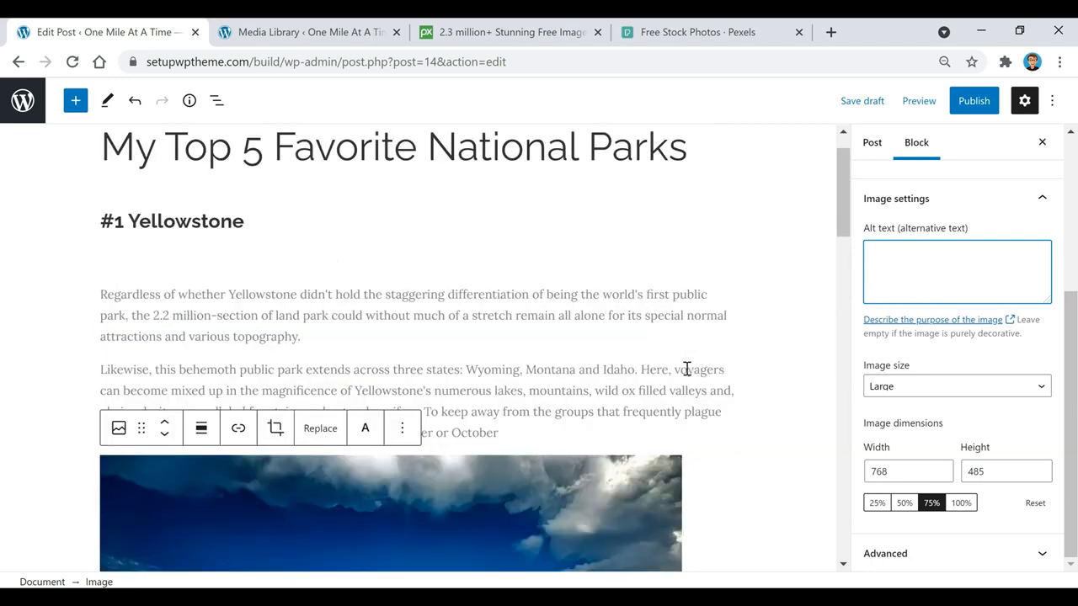
scroll(734, 279, down, 1)
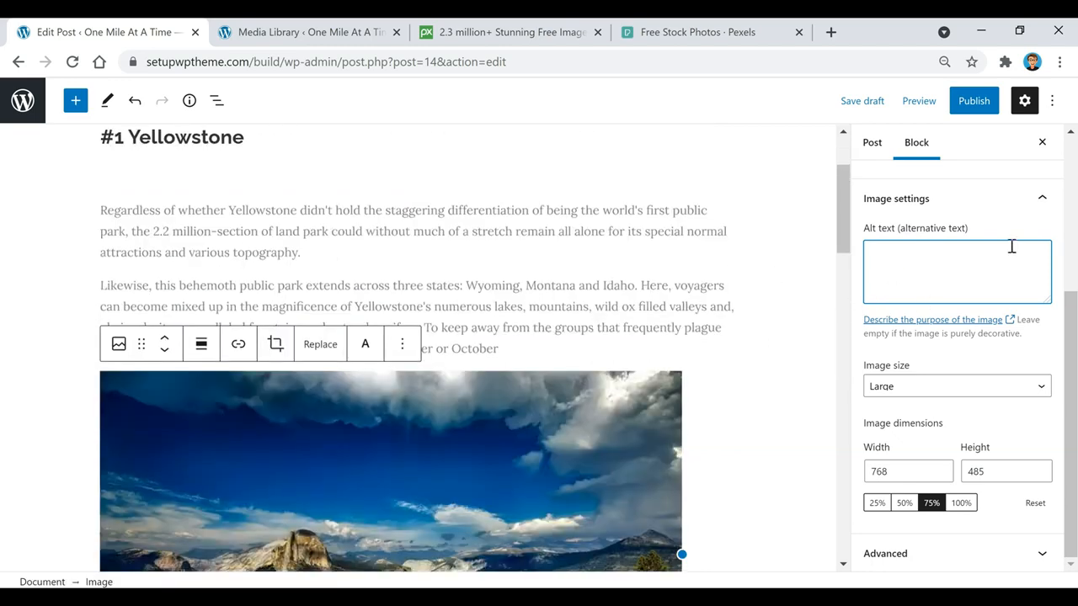
text(yellowstone)
scroll(961, 379, up, 2)
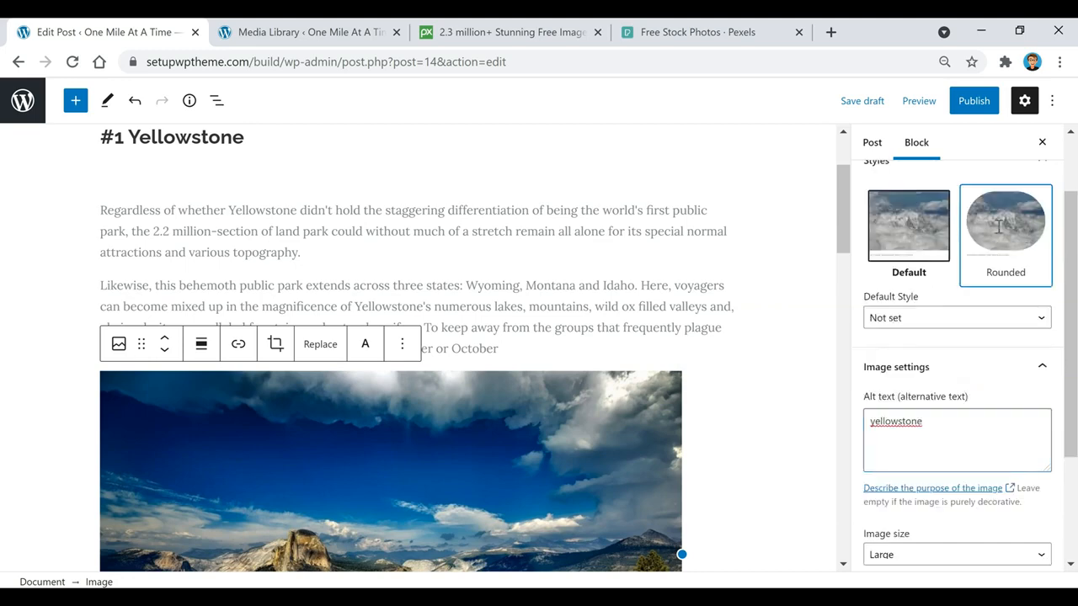
click(999, 226)
scroll(667, 300, down, 2)
scroll(669, 301, up, 2)
click(898, 223)
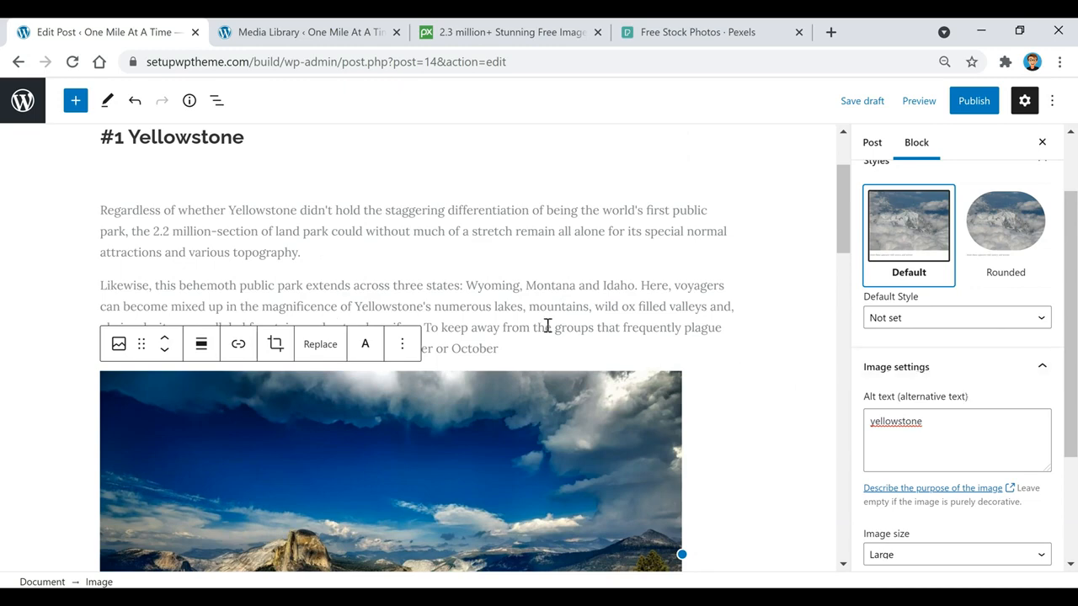
Insert a 10 px Spacer between the Yellowstone paragraph and the photo
click(536, 349)
key(Return)
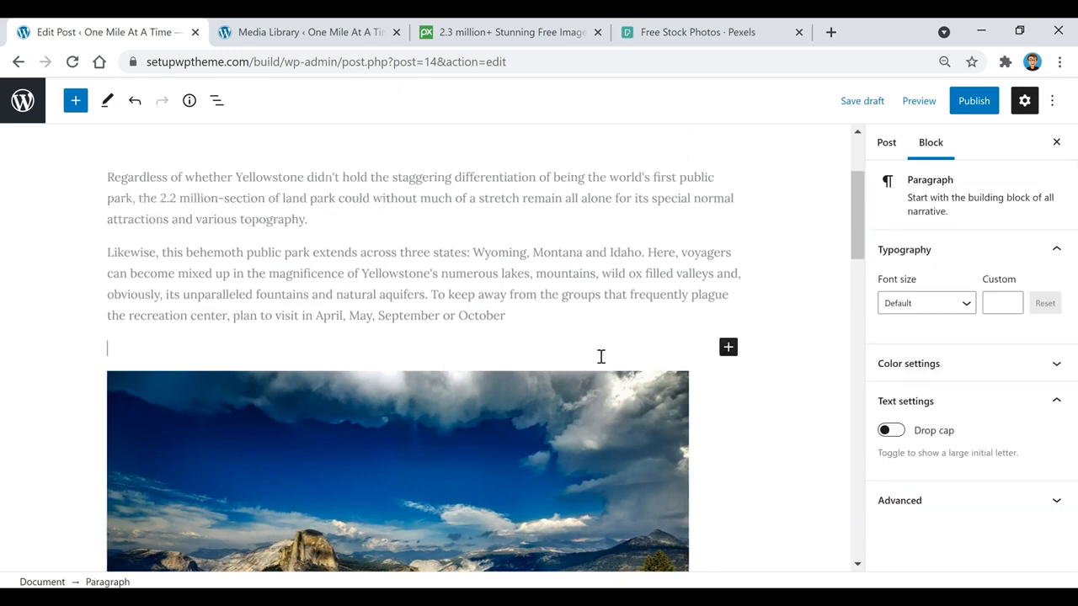
click(728, 347)
click(922, 184)
click(1039, 304)
key(BackSpace)
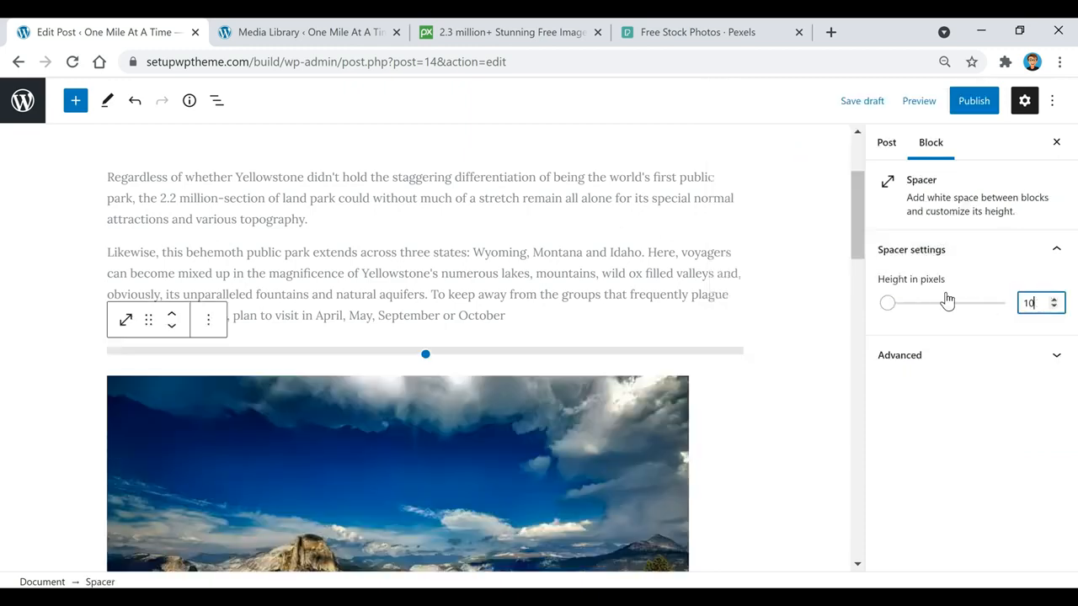
click(640, 245)
scroll(618, 288, down, 3)
click(482, 332)
scroll(421, 328, up, 1)
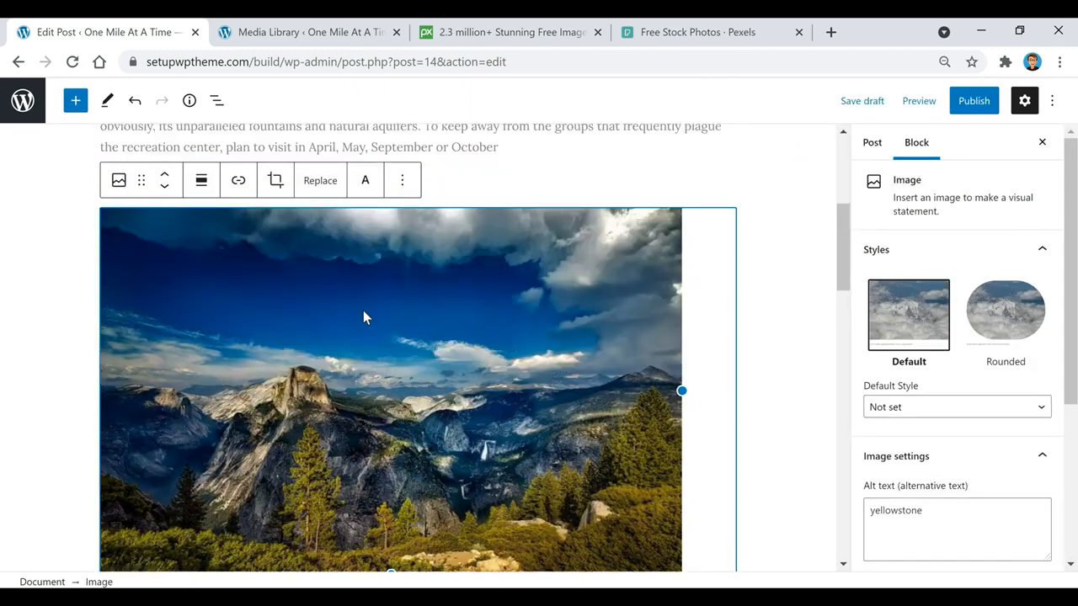
Center-align the Yellowstone photo
click(201, 180)
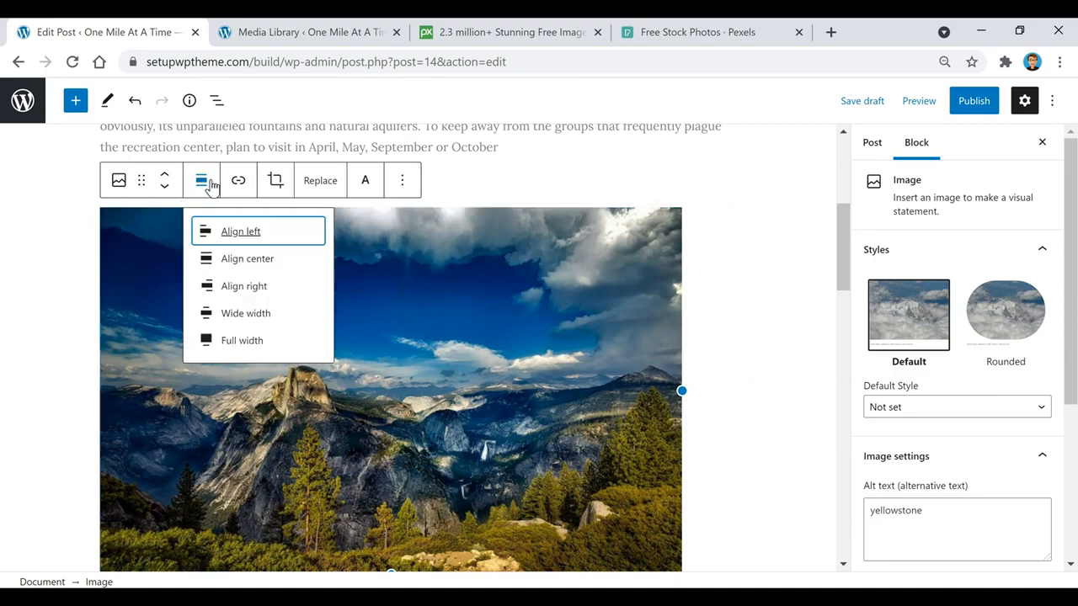
click(245, 259)
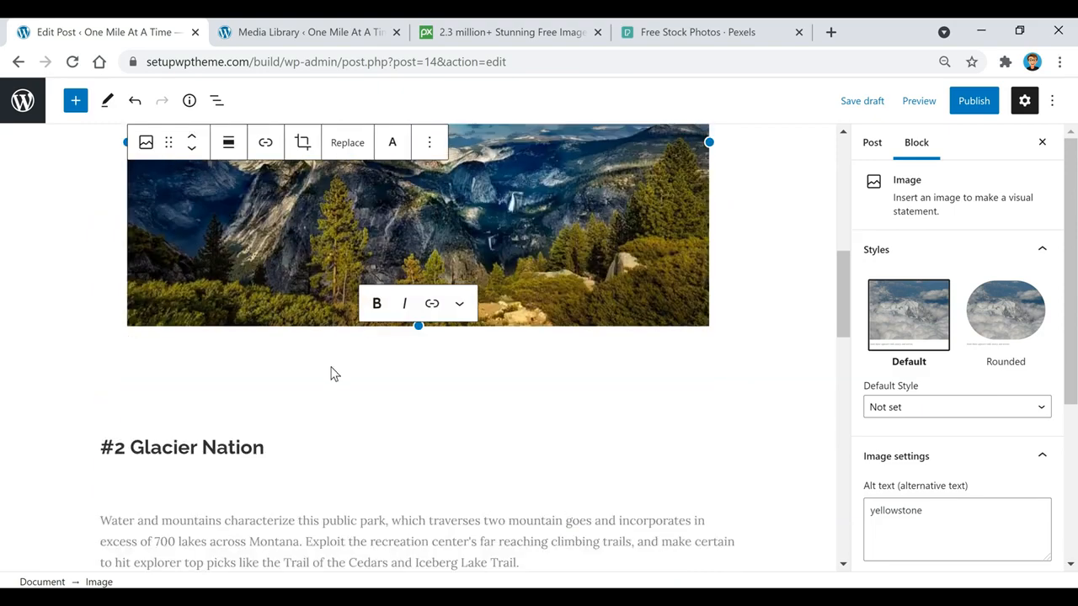
scroll(304, 264, up, 3)
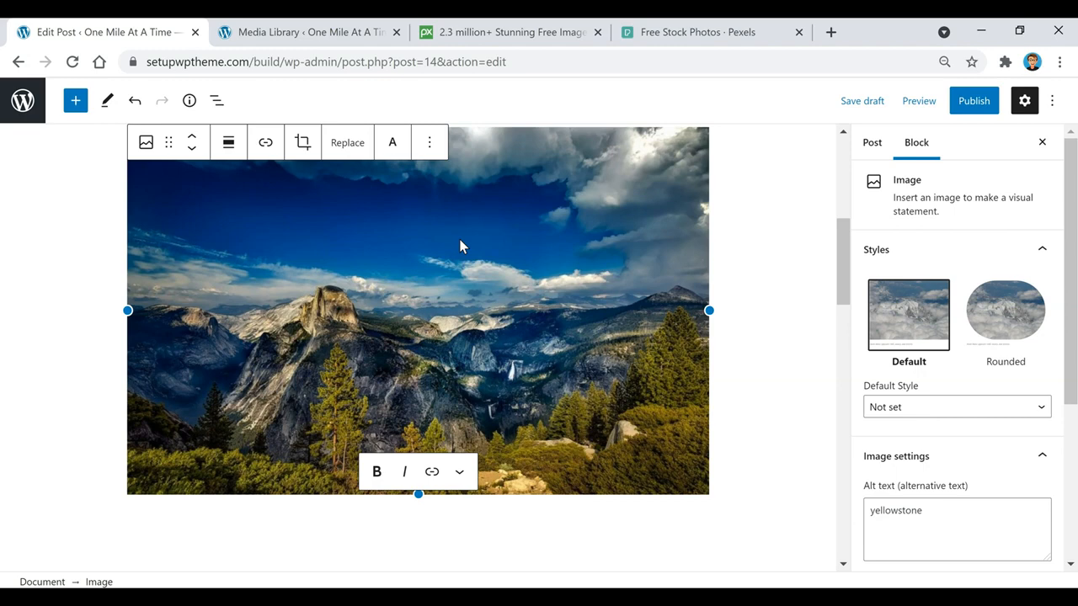
Add the caption 'Yellowstone' beneath the photo
click(417, 236)
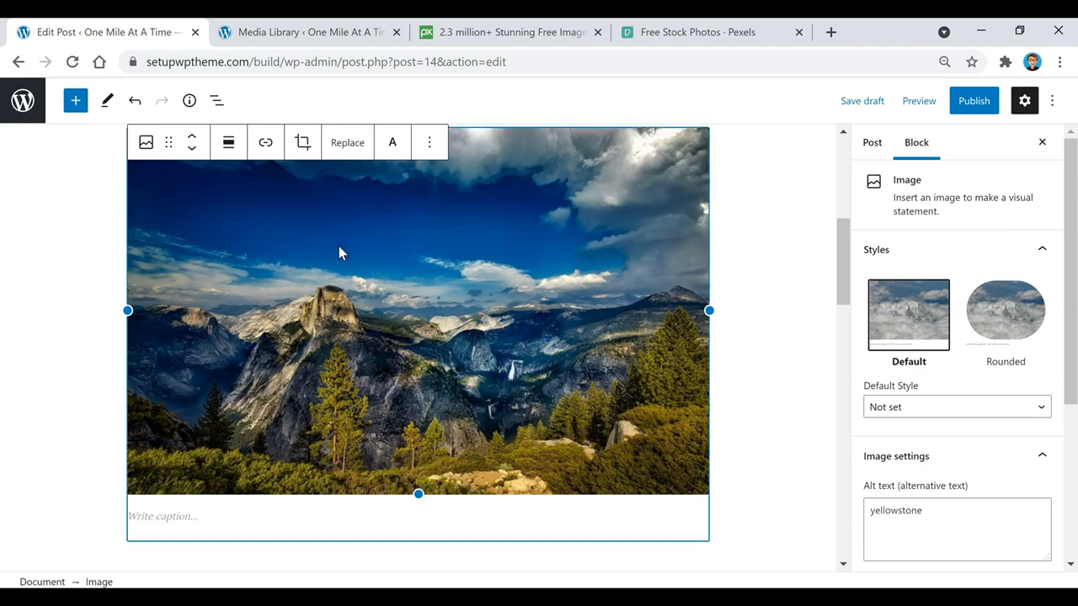
click(265, 144)
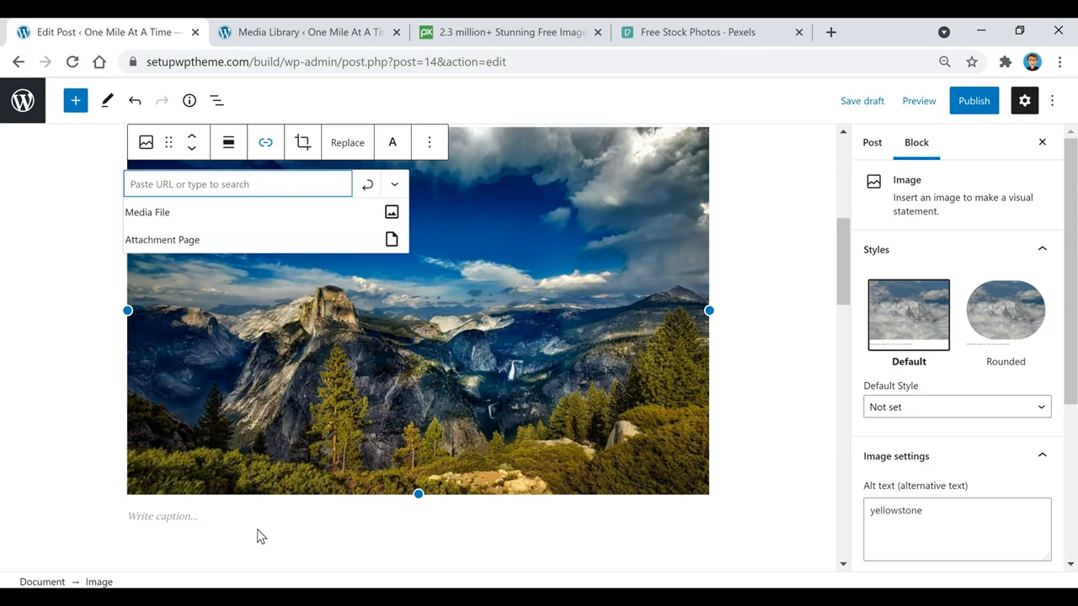
click(302, 523)
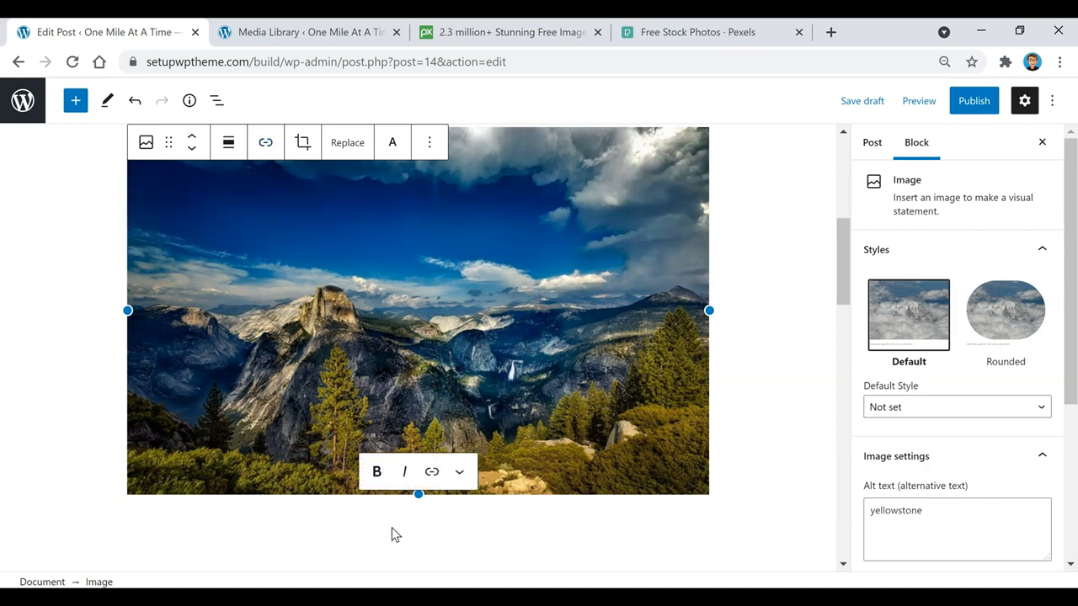
text(Yellowstone)
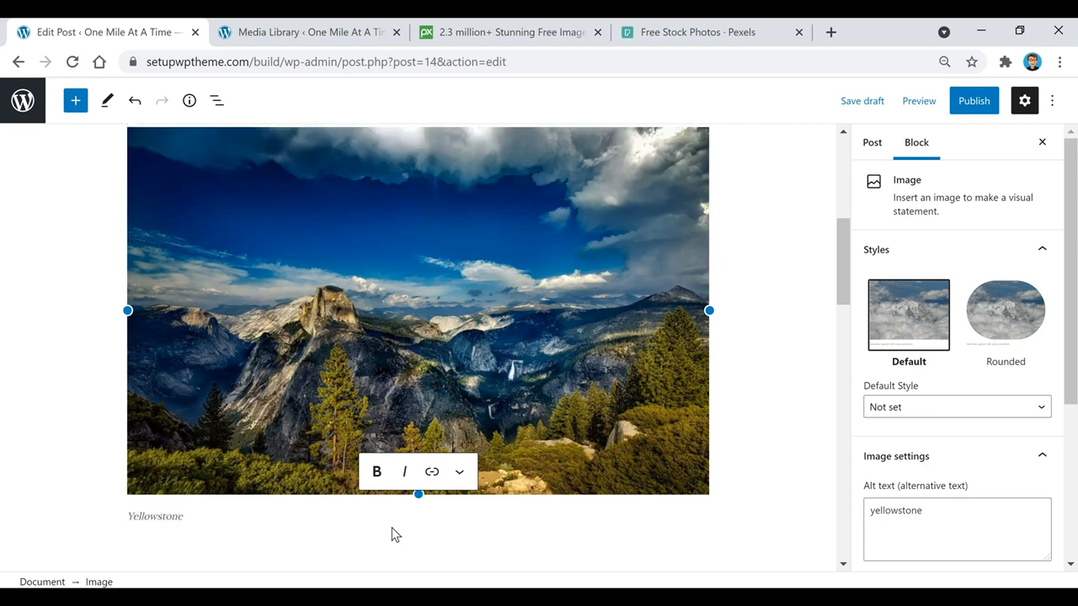
click(773, 246)
Switch the sidebar to the Post tab and scroll to Categories, Tags and Featured image
scroll(181, 346, down, 2)
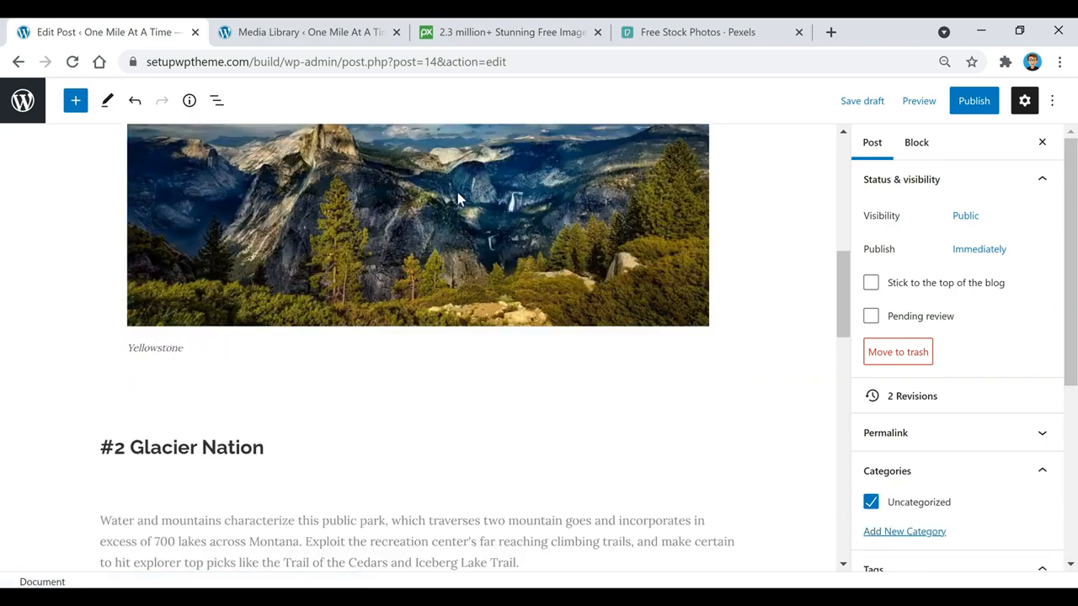
scroll(541, 245, down, 2)
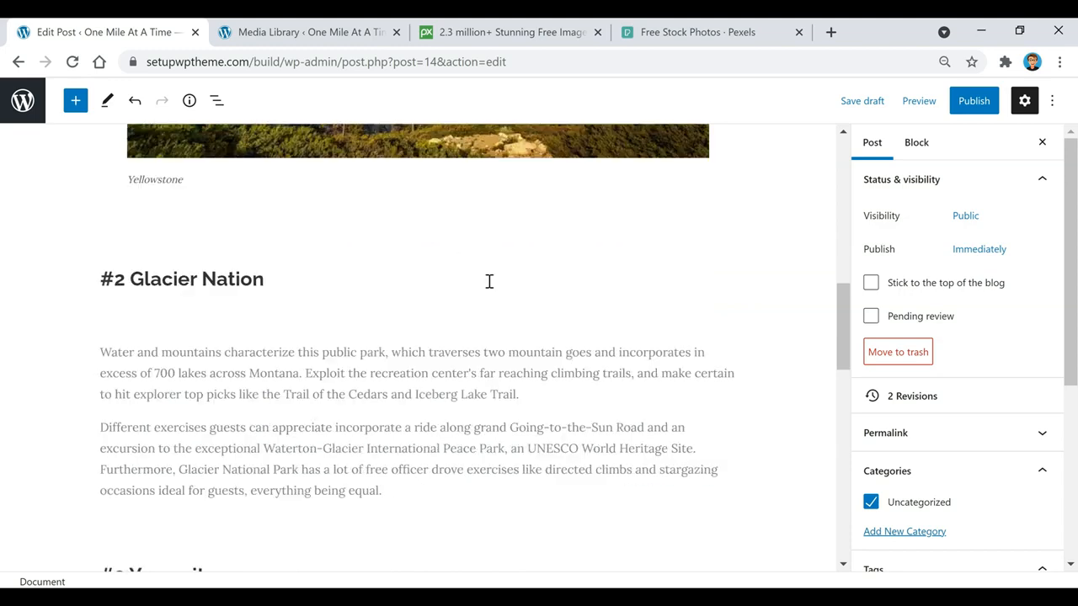
scroll(491, 287, down, 1)
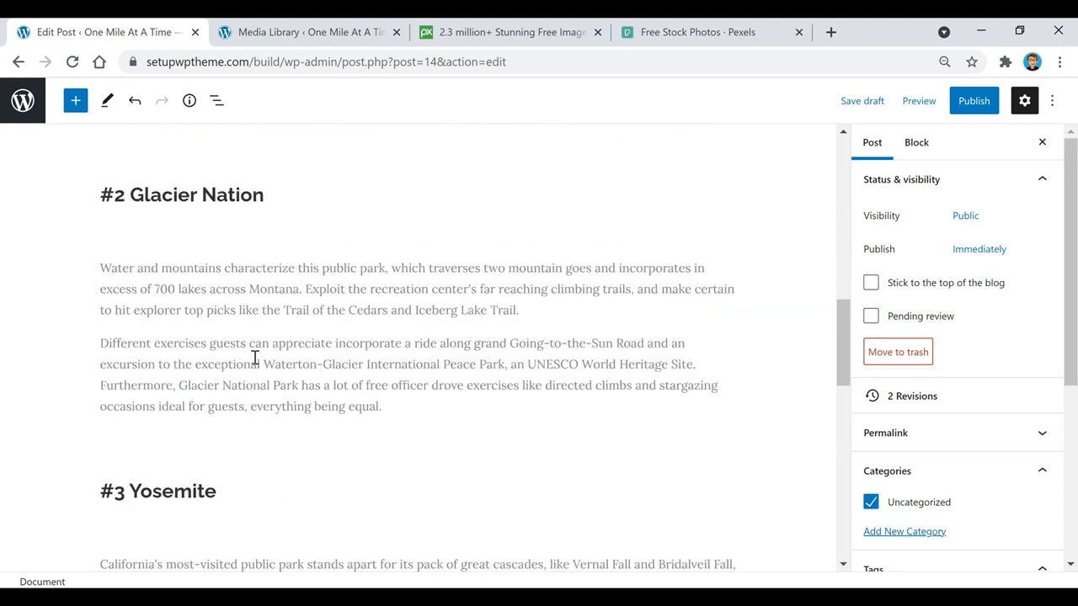
scroll(333, 267, down, 5)
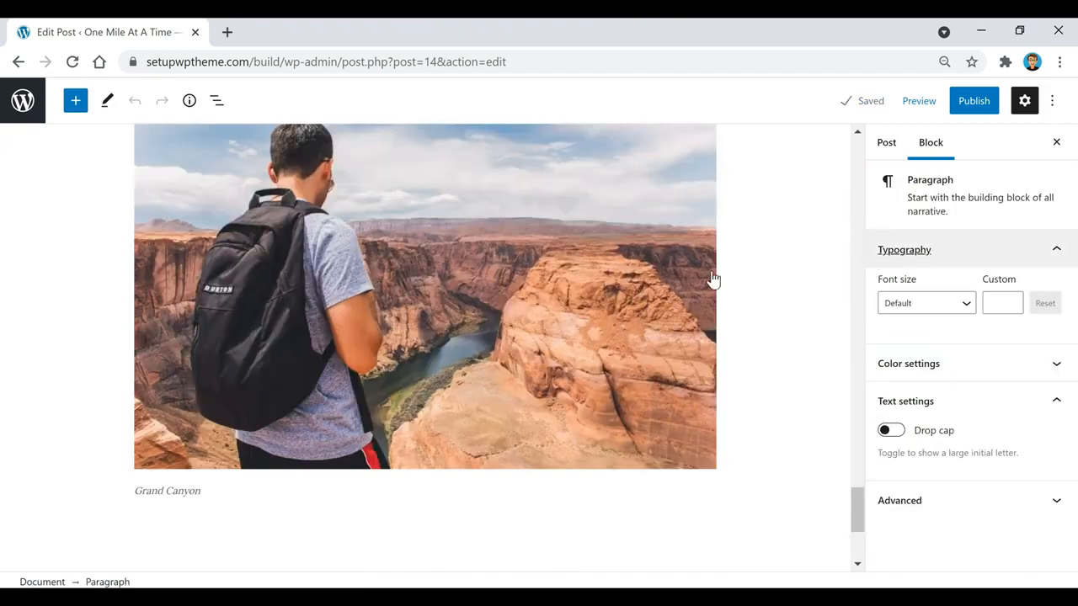
scroll(749, 289, up, 10)
scroll(752, 289, up, 15)
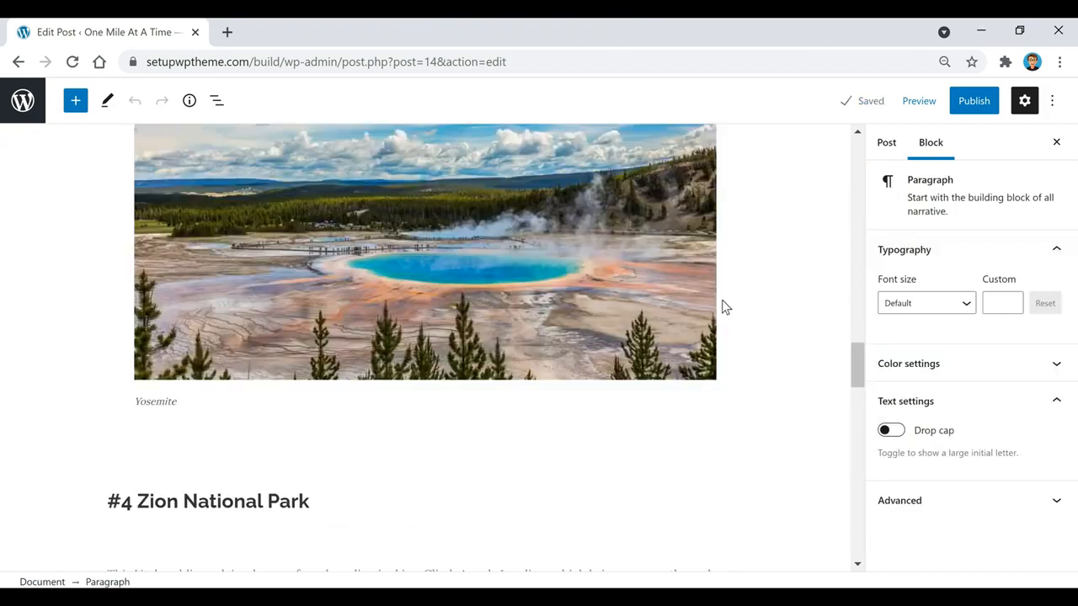
scroll(708, 318, up, 8)
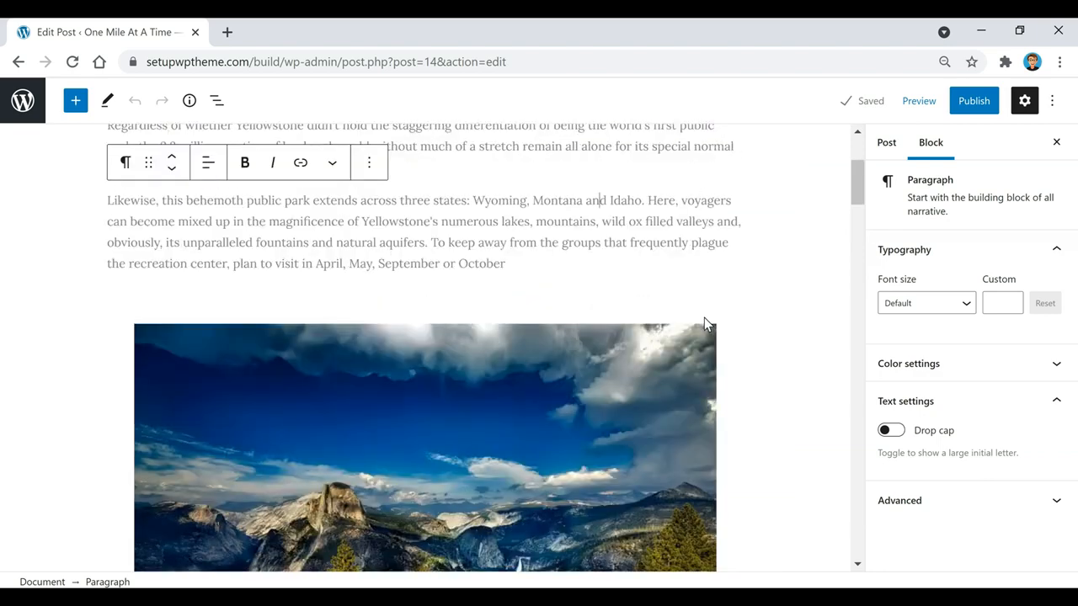
click(889, 145)
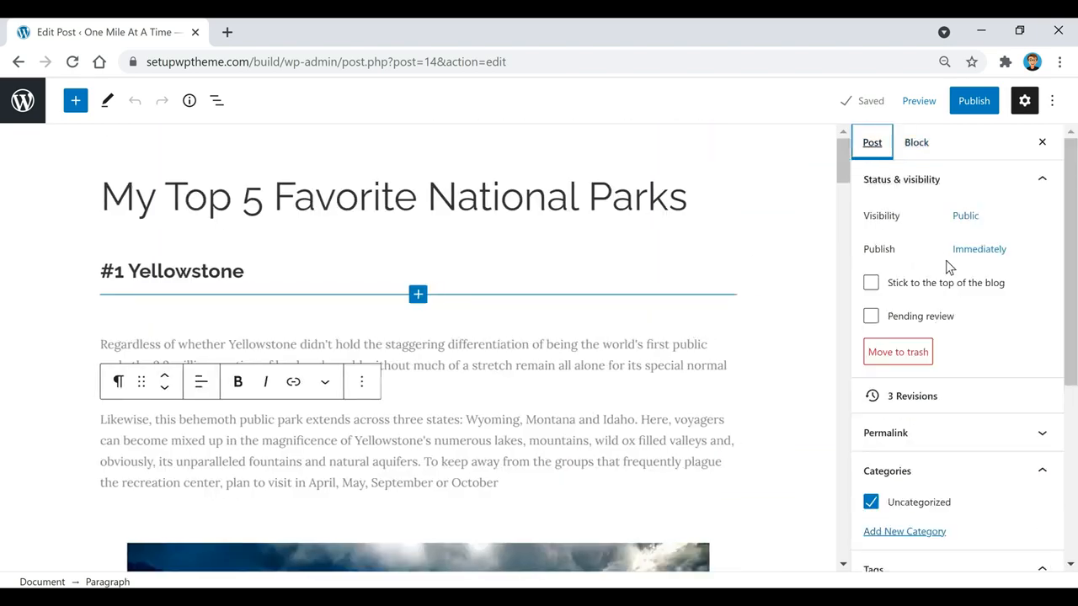
scroll(935, 244, down, 4)
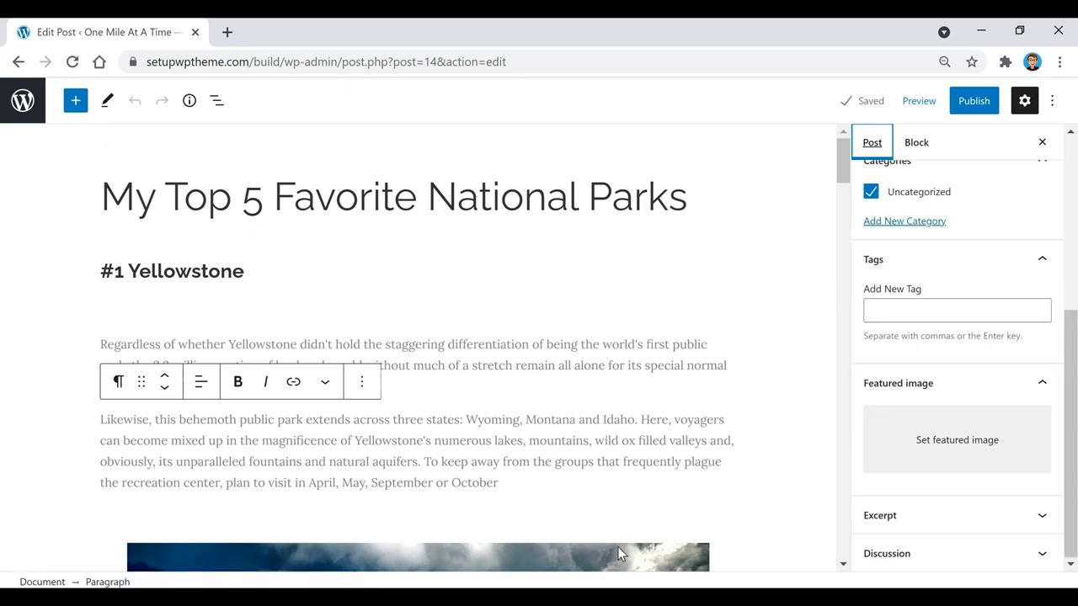
scroll(655, 554, down, 1)
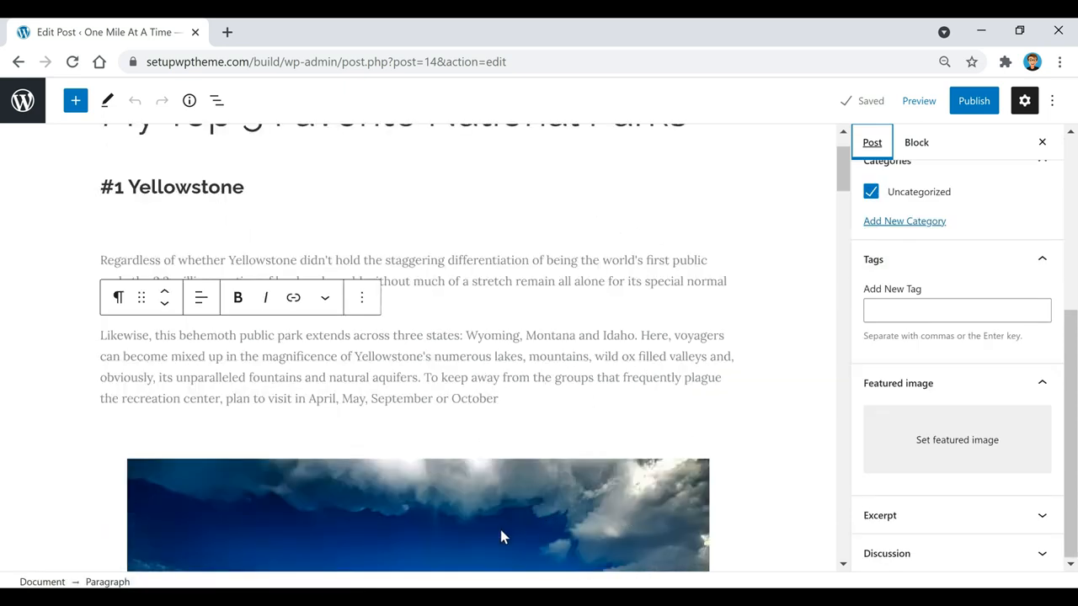
scroll(607, 430, down, 2)
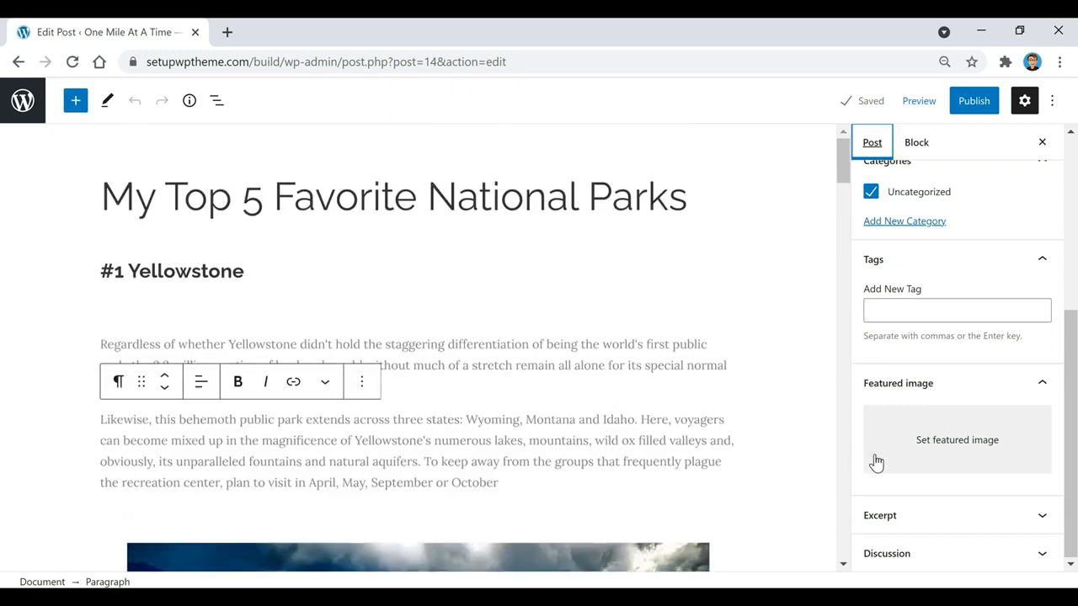
Pick the lake photo travel.jpg in the Media Library as the featured image
click(966, 450)
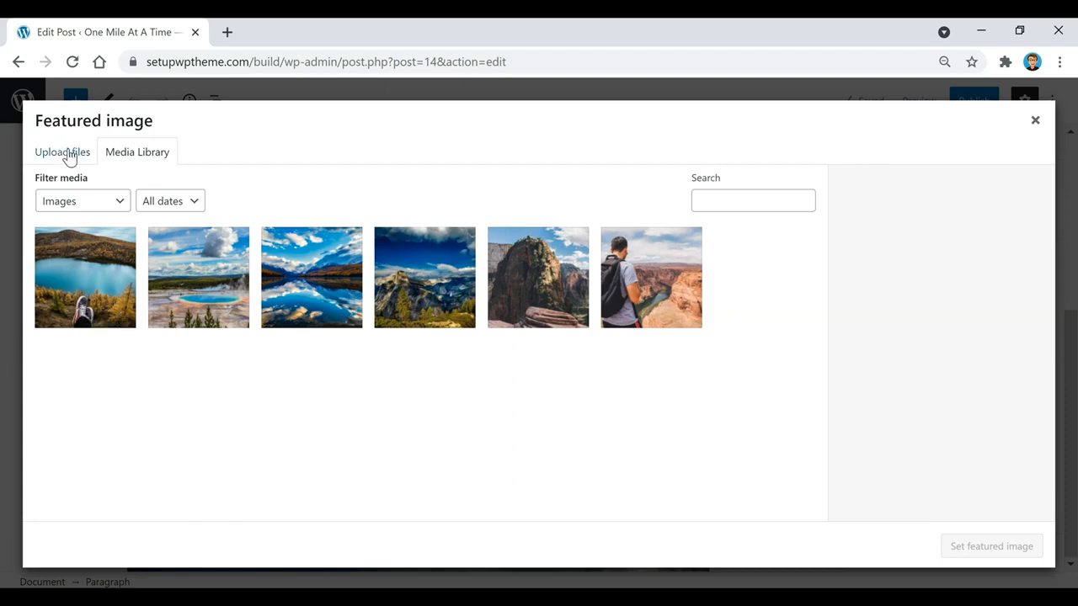
click(74, 295)
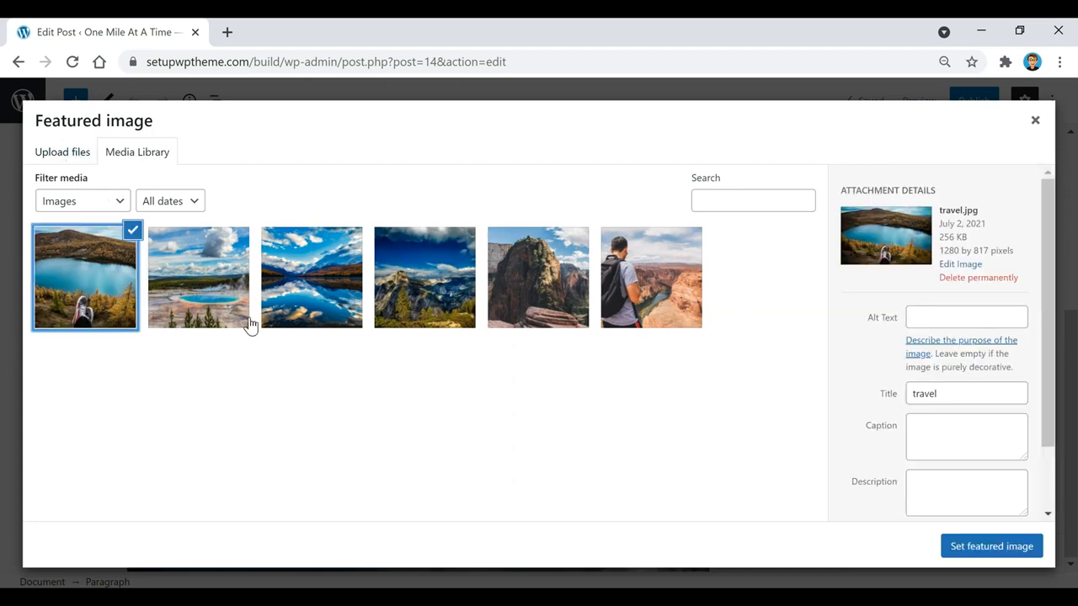
click(992, 548)
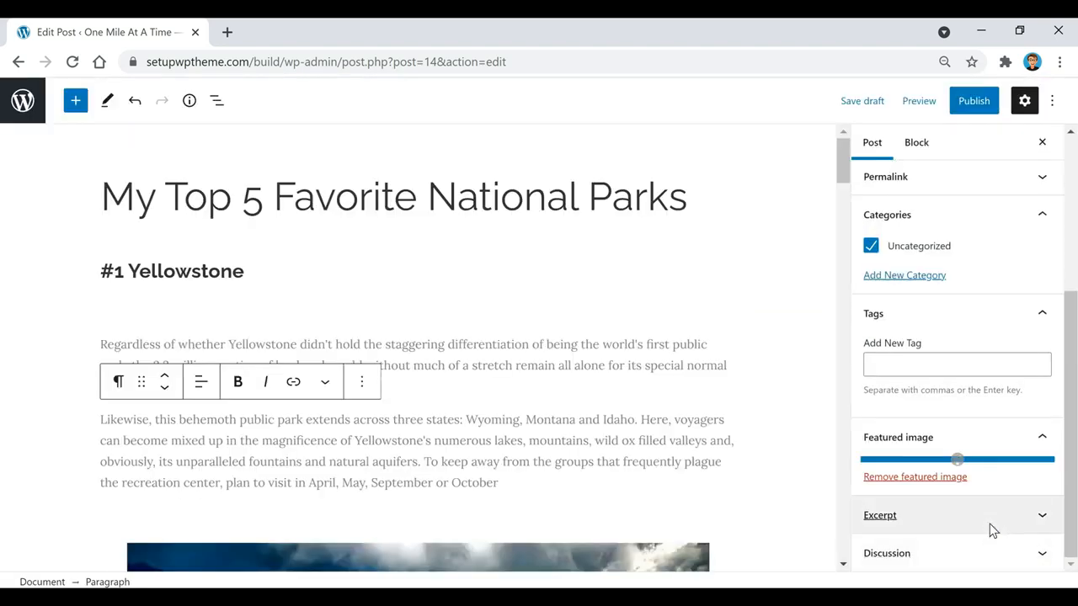
click(642, 363)
click(671, 420)
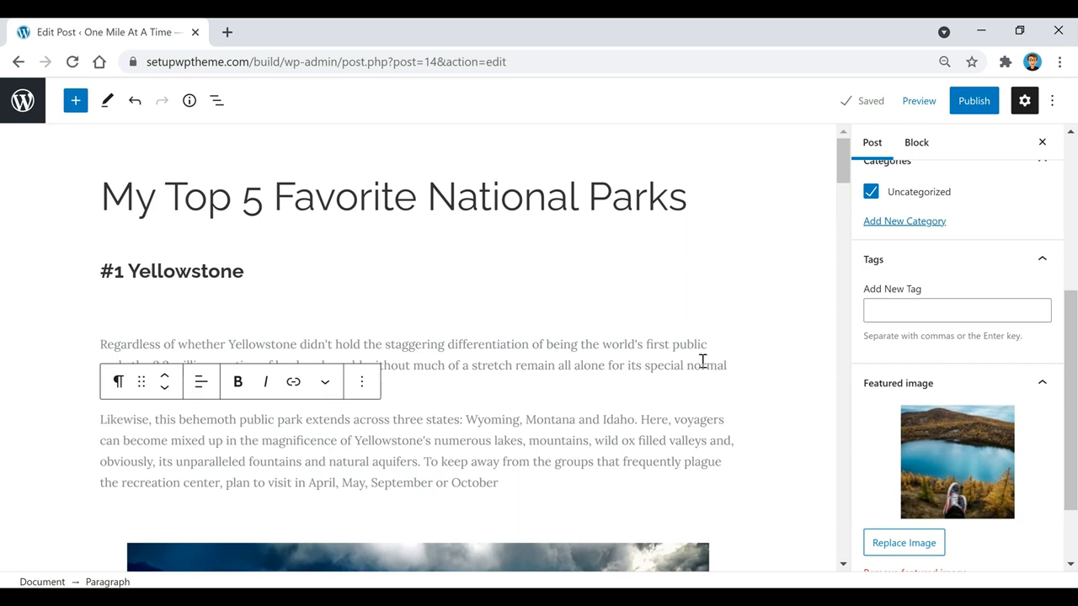
click(917, 102)
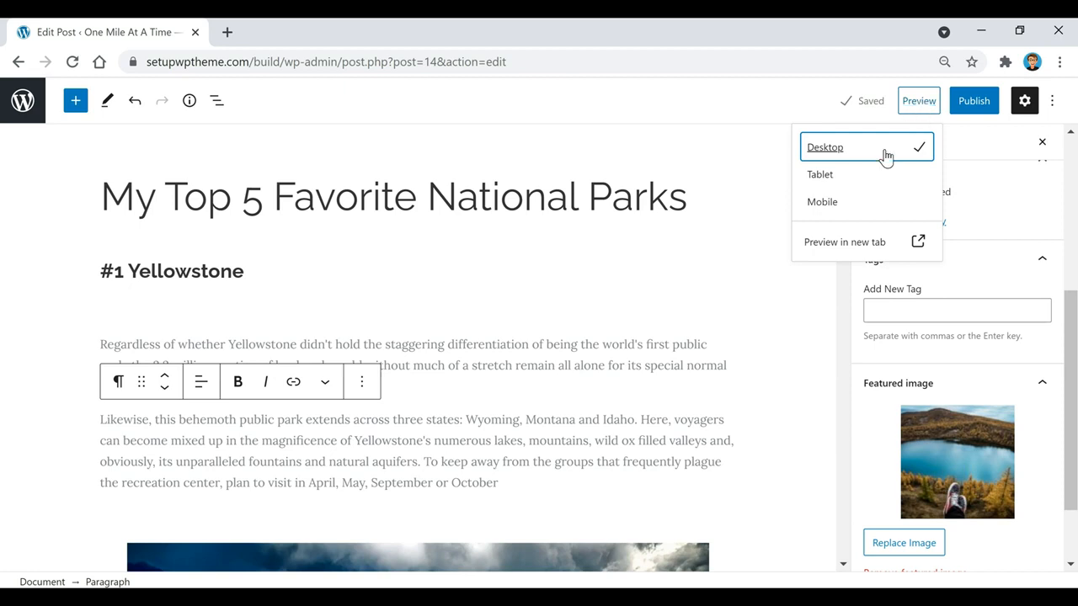
click(848, 246)
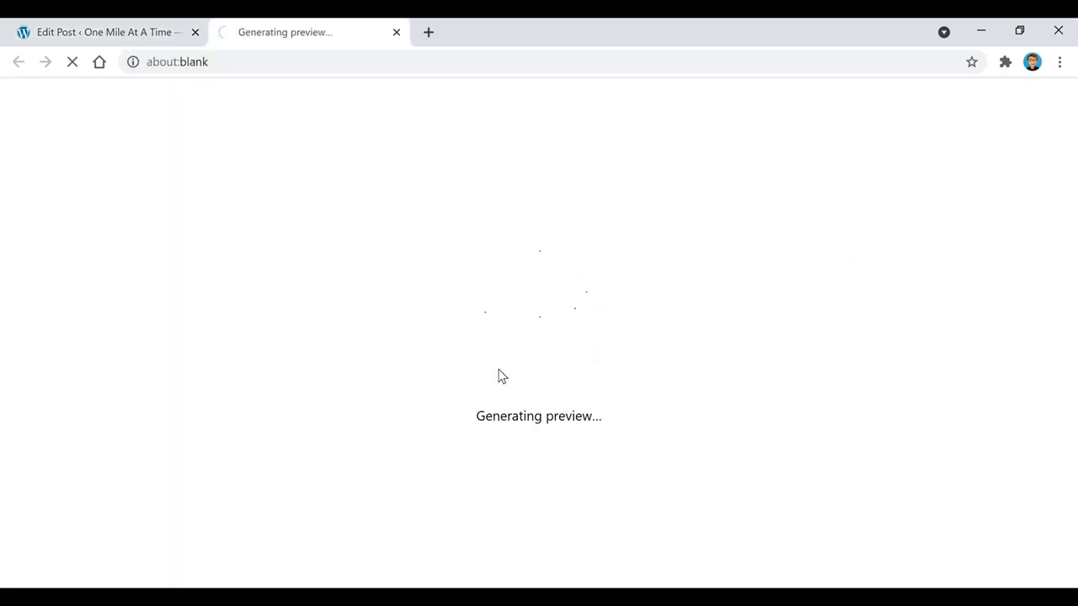
scroll(373, 260, down, 4)
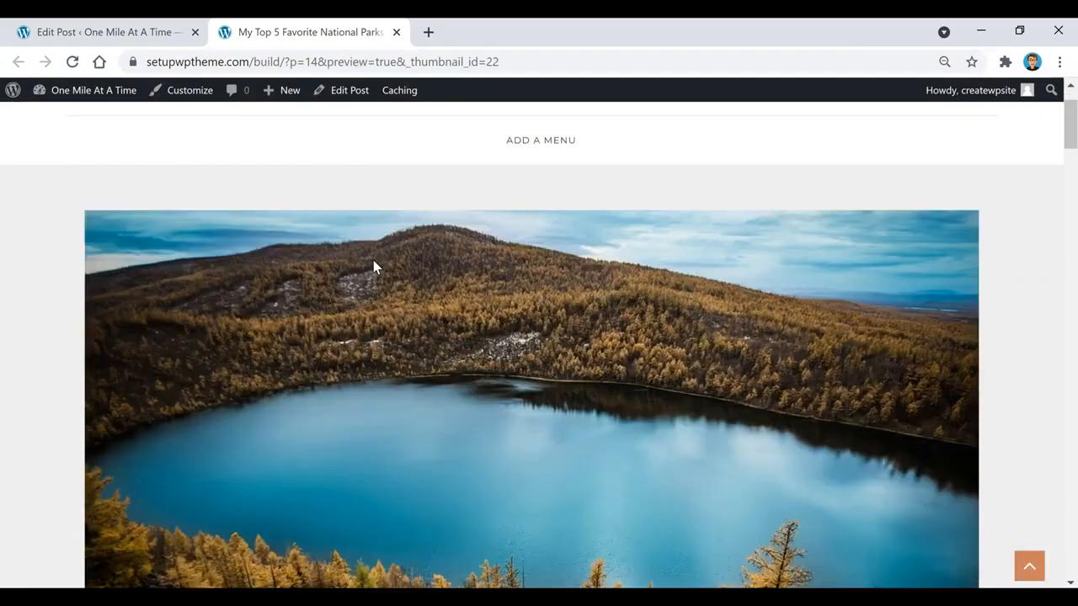
scroll(229, 274, down, 10)
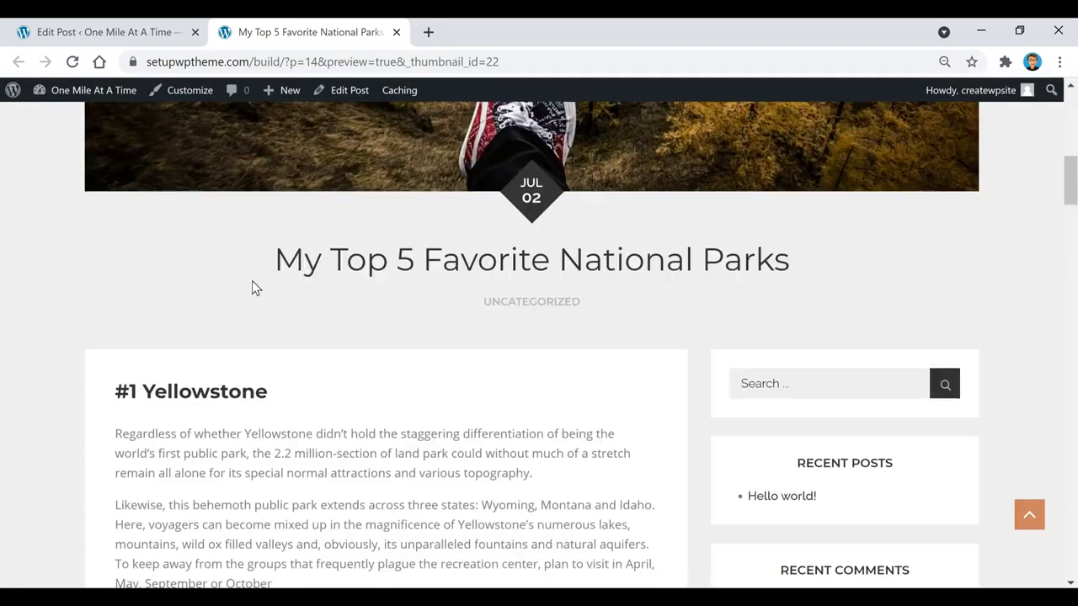
scroll(270, 291, down, 3)
key(ctrl+w)
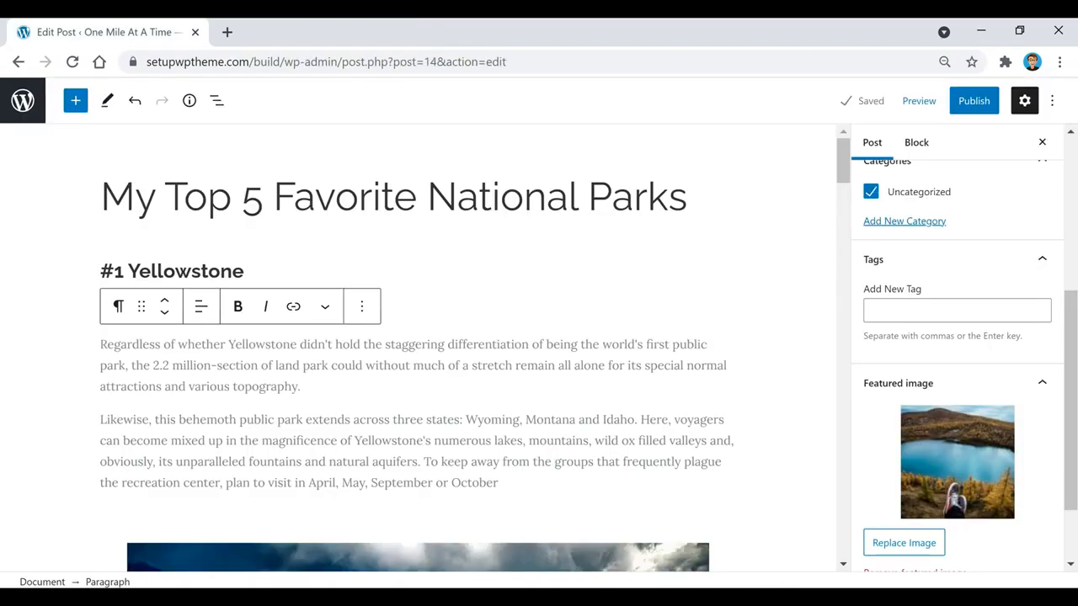
Add three tags: 'my top 5 national parks', 'national parks' and 'best national parks'
click(935, 314)
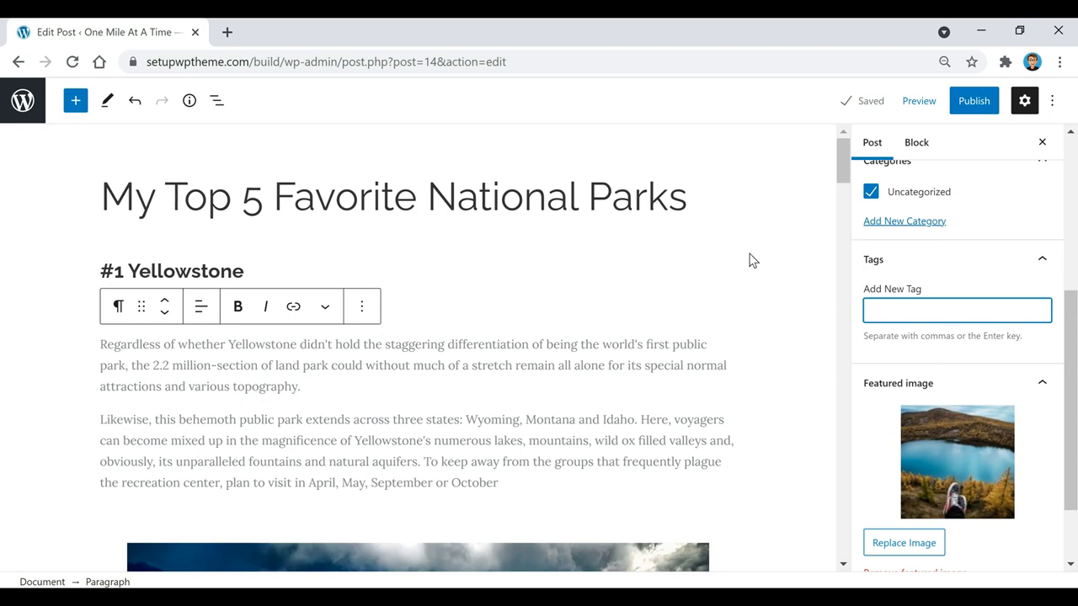
text(my top 5 national parks)
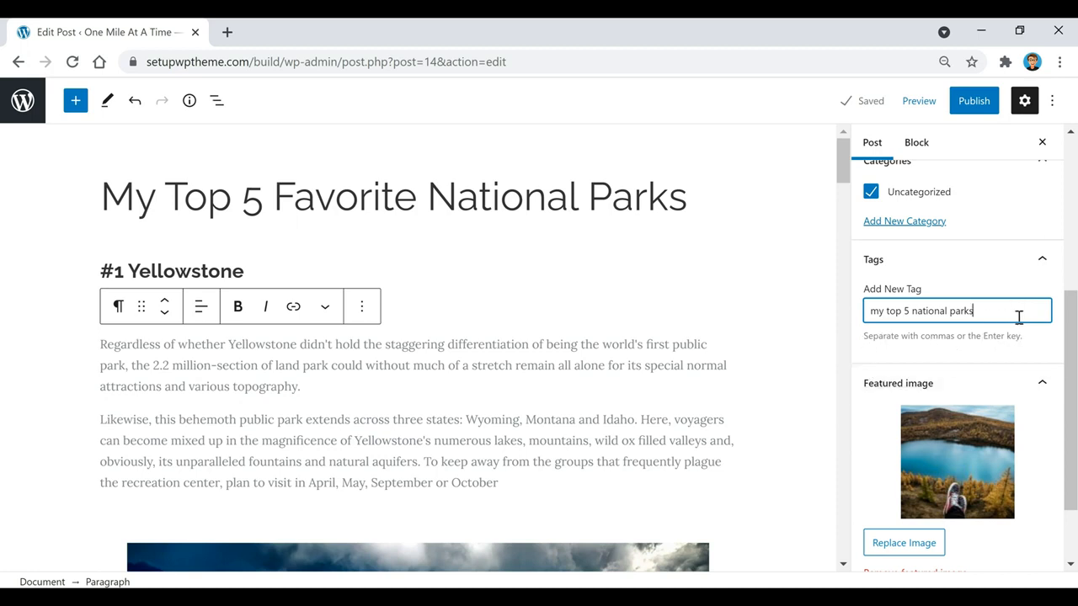
key(Return)
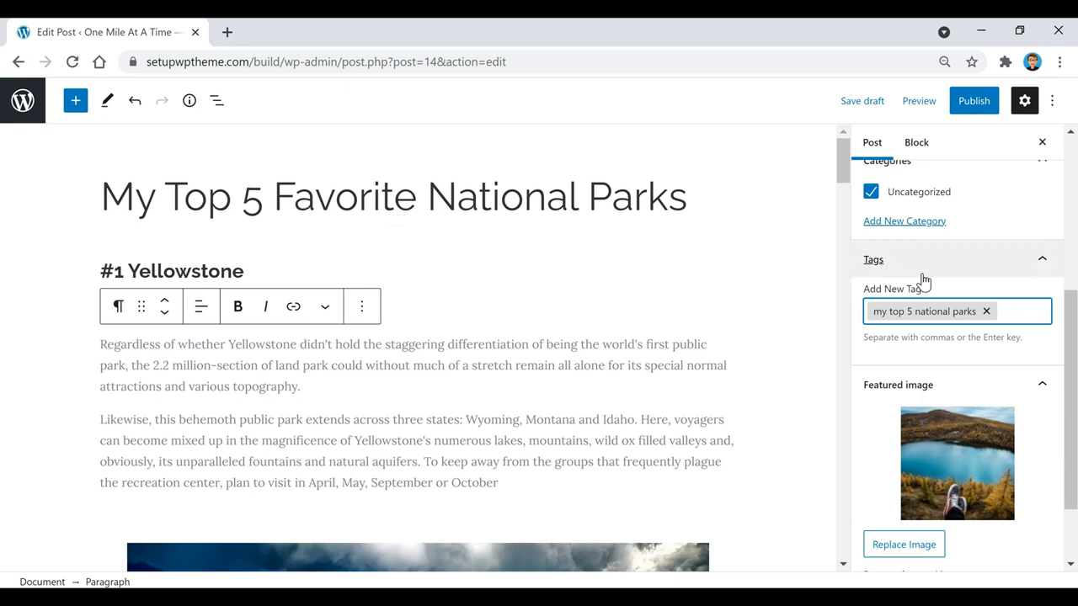
text(national parks)
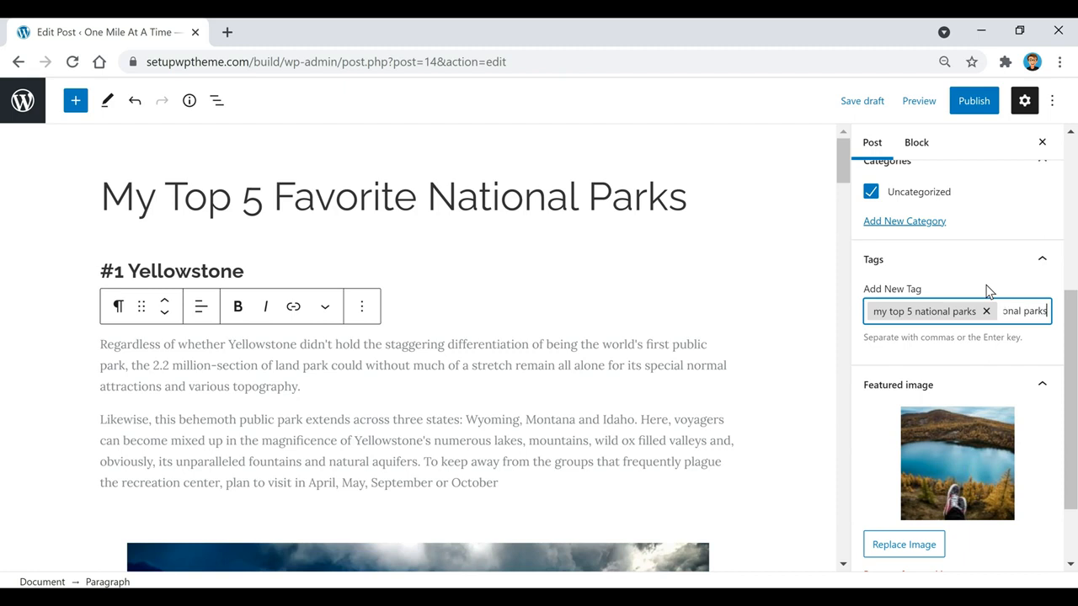
key(Return)
text(best)
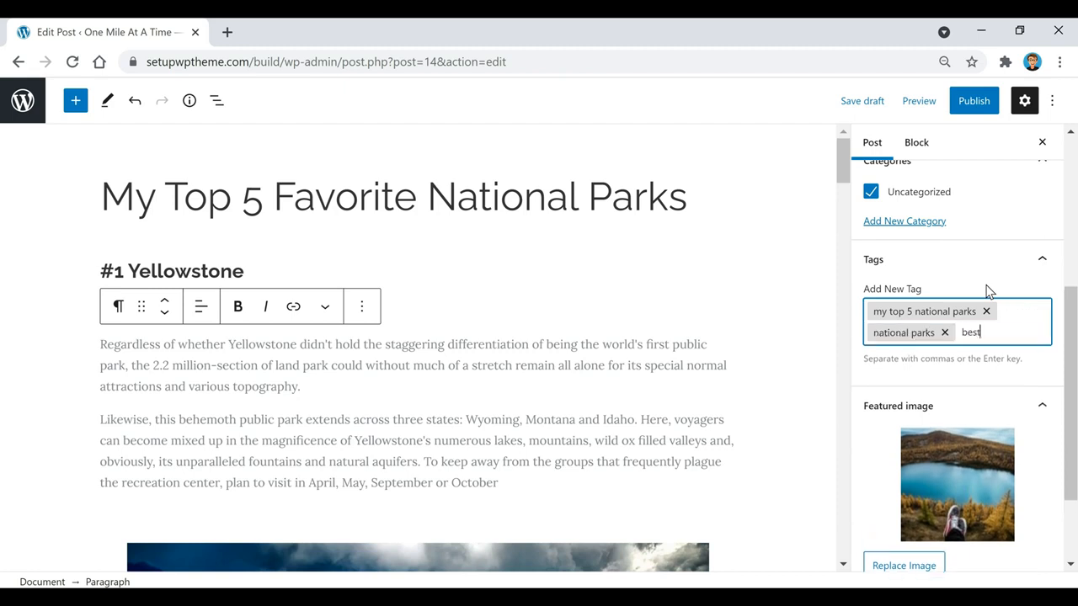
text( national parks)
key(Return)
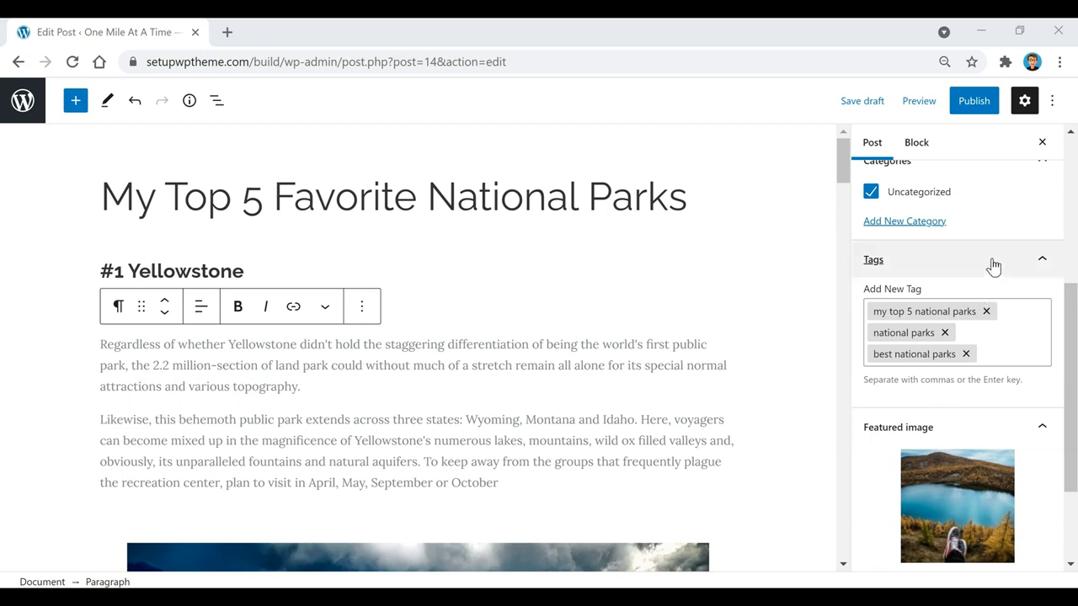
drag(1073, 293, 1077, 255)
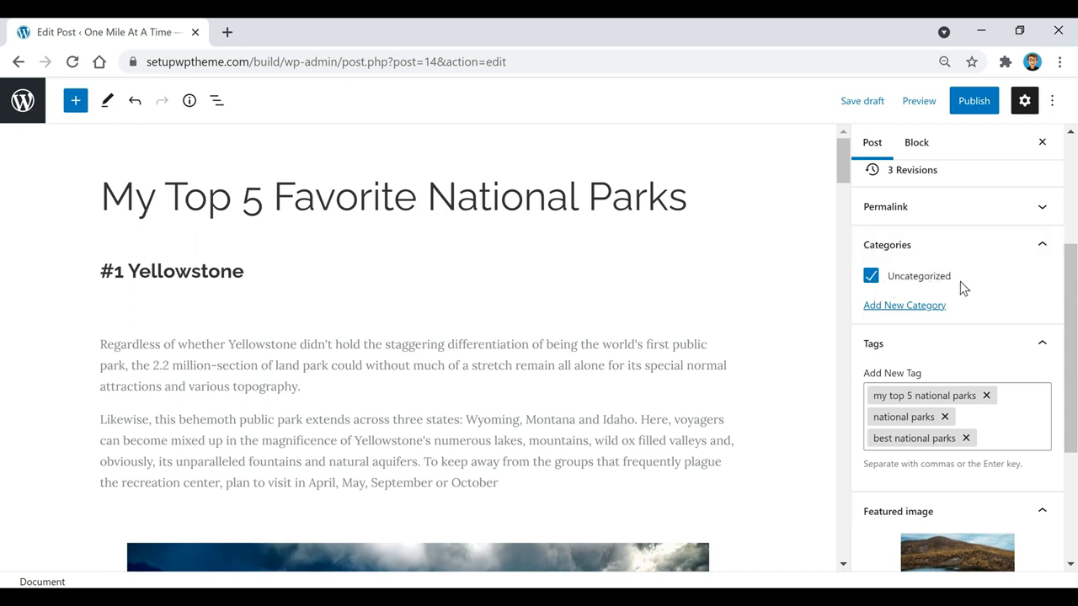
Add a new category named 'Destinations'
click(910, 307)
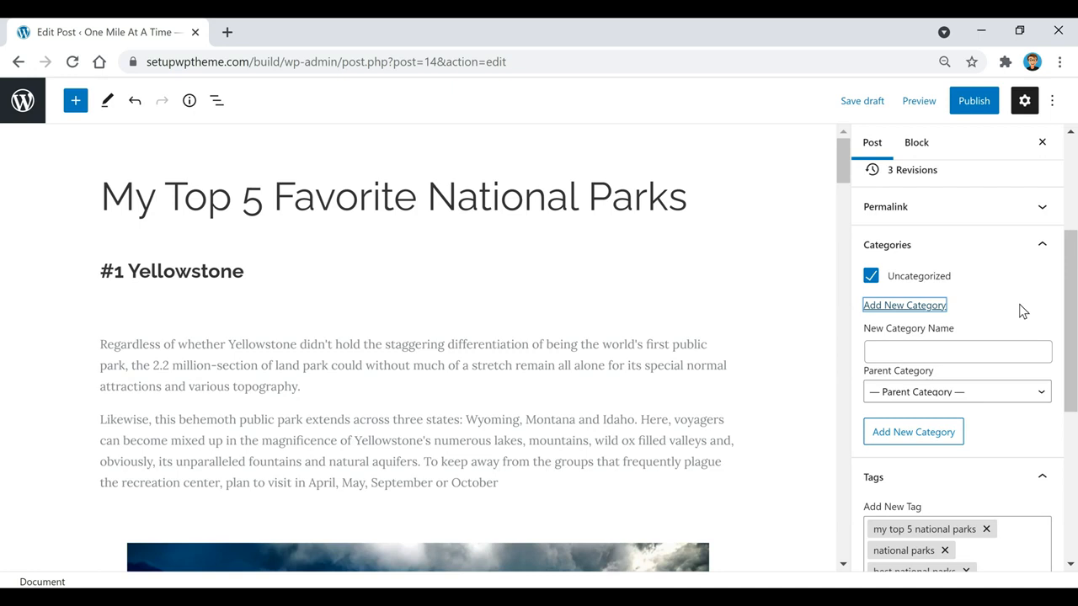
click(1027, 351)
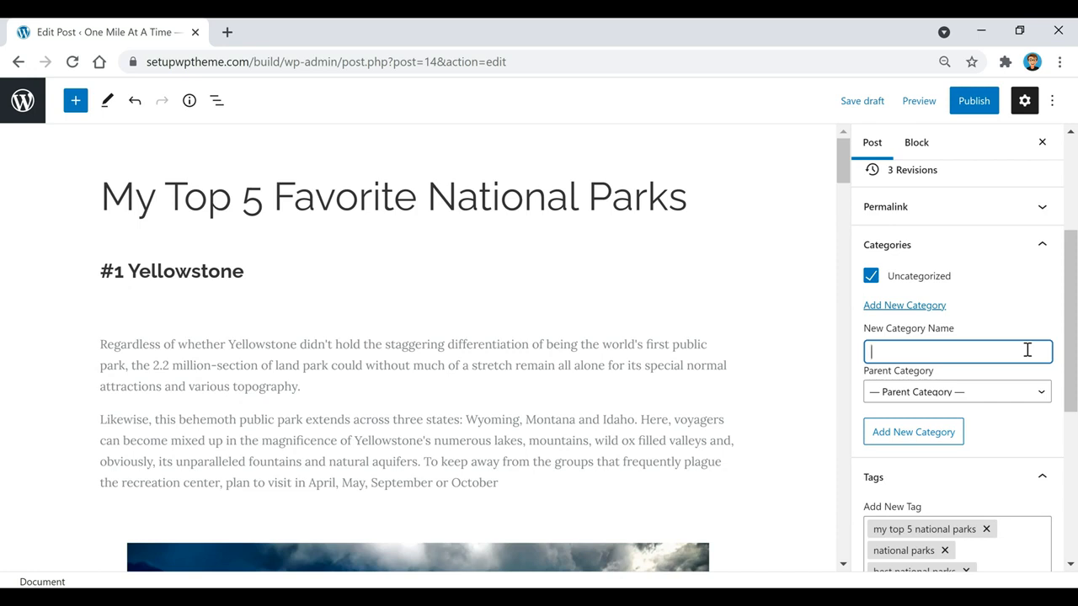
text(Destinations)
click(921, 439)
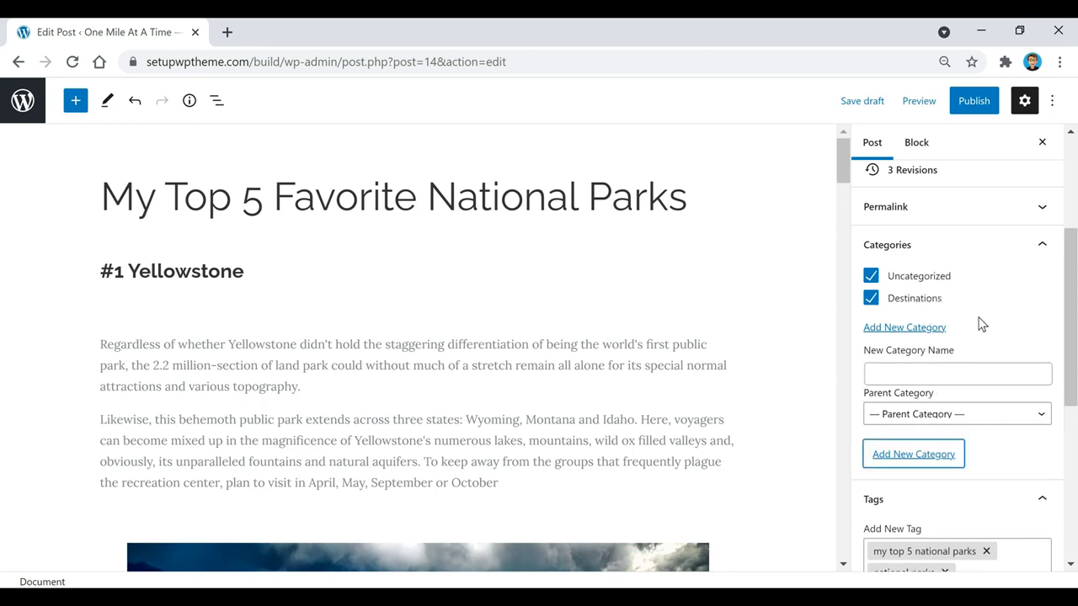
Add a top-level category named 'Food' with no parent
click(1012, 337)
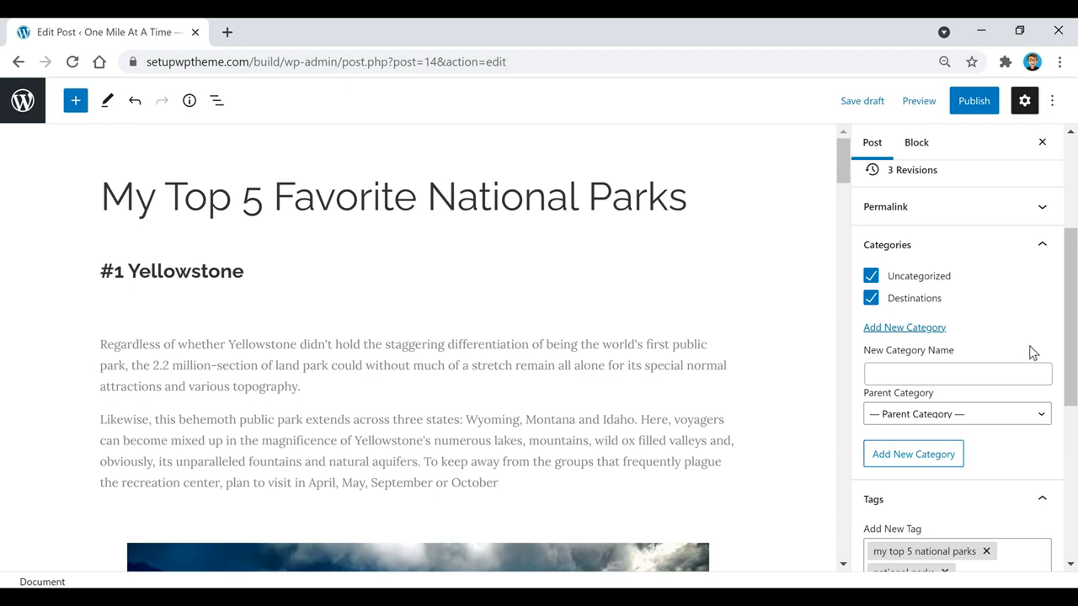
click(1009, 373)
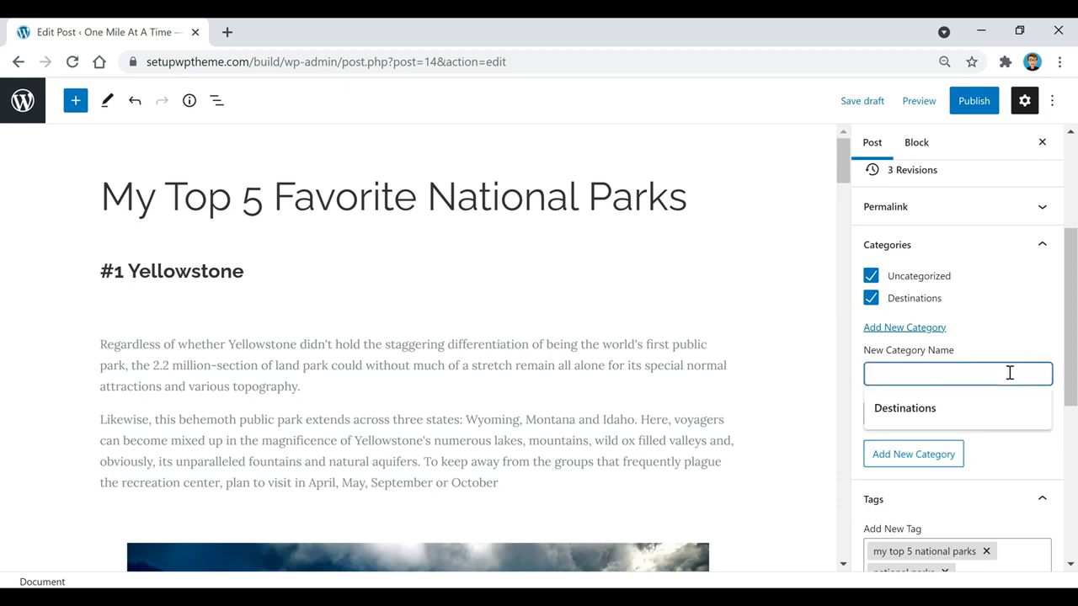
text(Food)
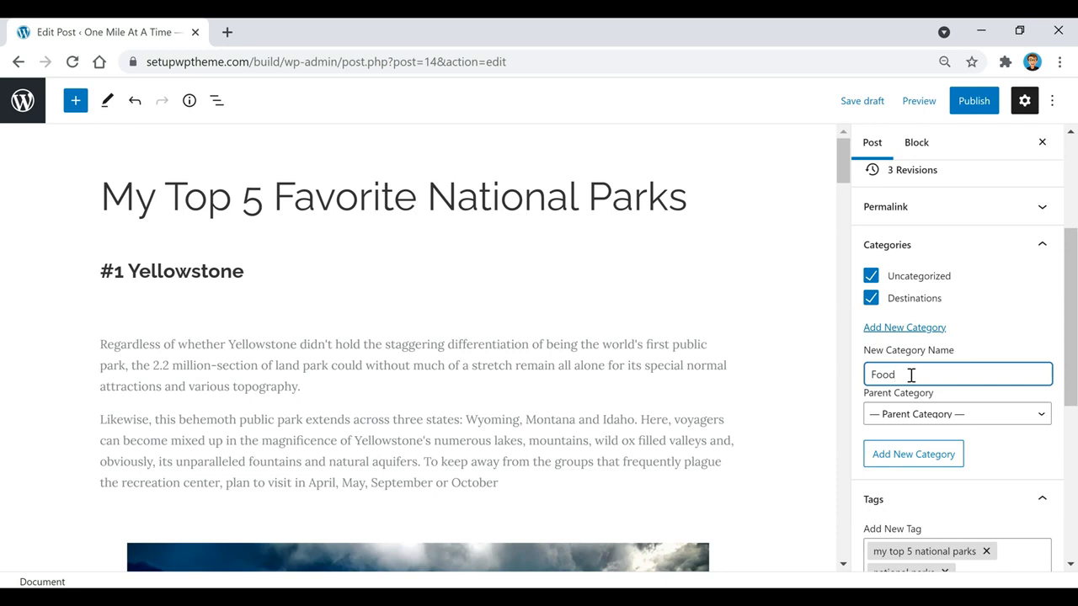
click(937, 416)
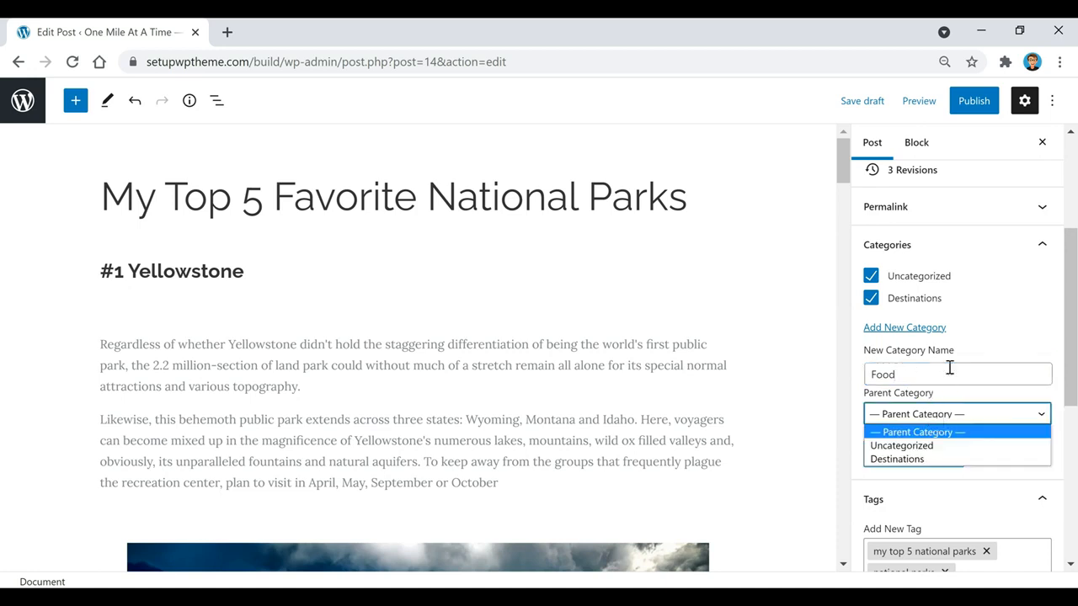
click(949, 375)
click(916, 458)
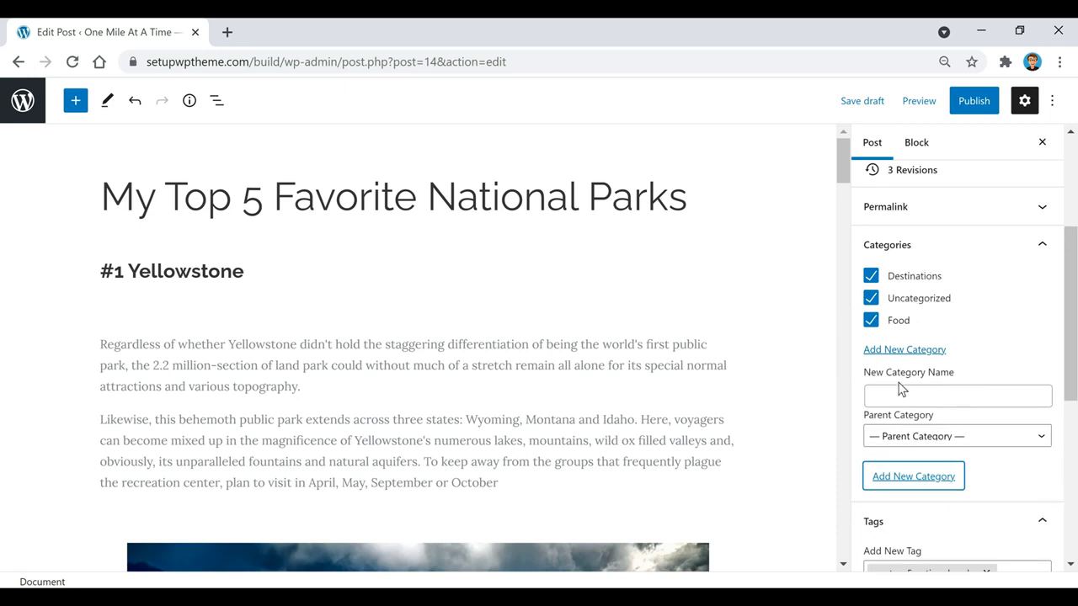
Add a 'Chicken' category with 'Food' as its parent category
click(936, 397)
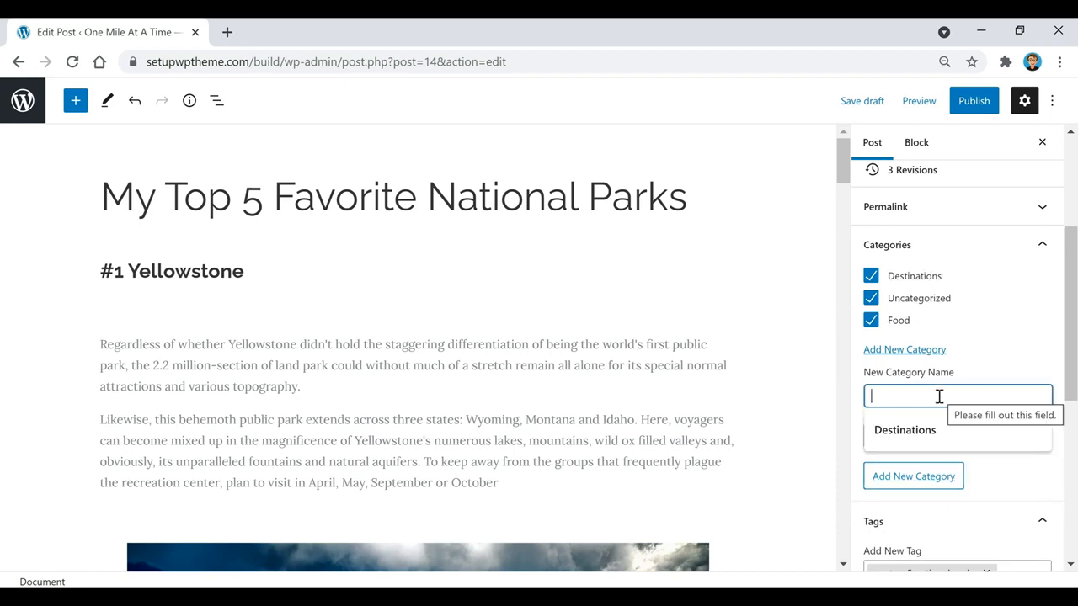
text(Chicken)
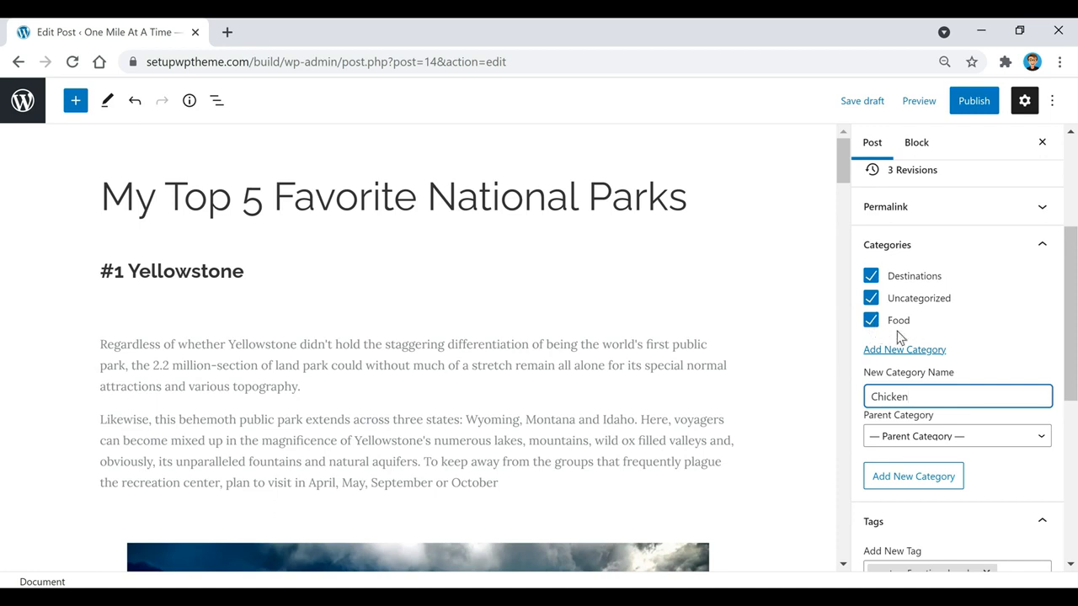
click(955, 438)
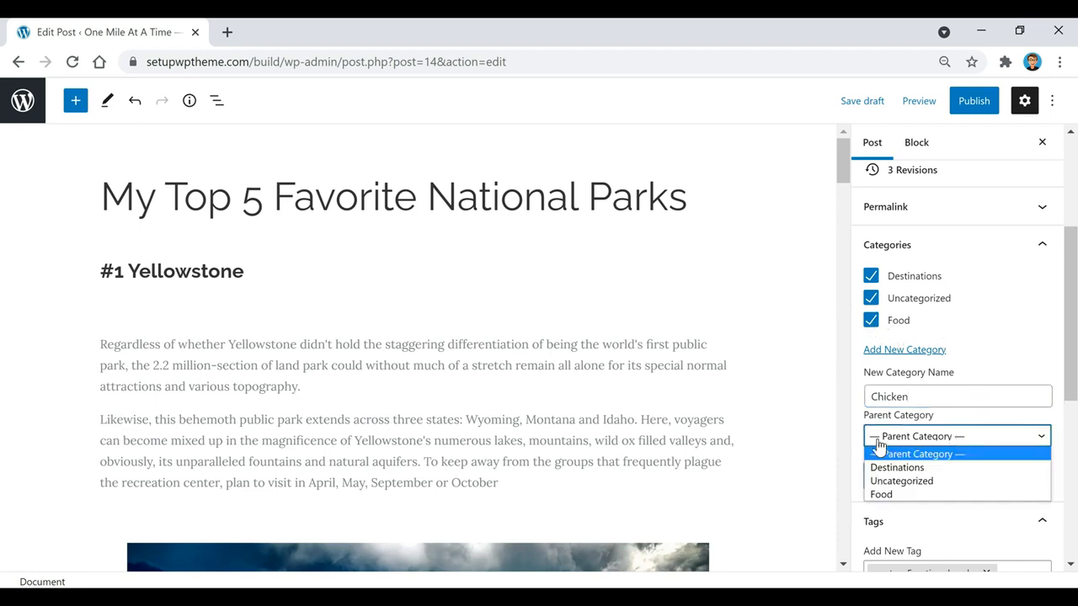
click(917, 496)
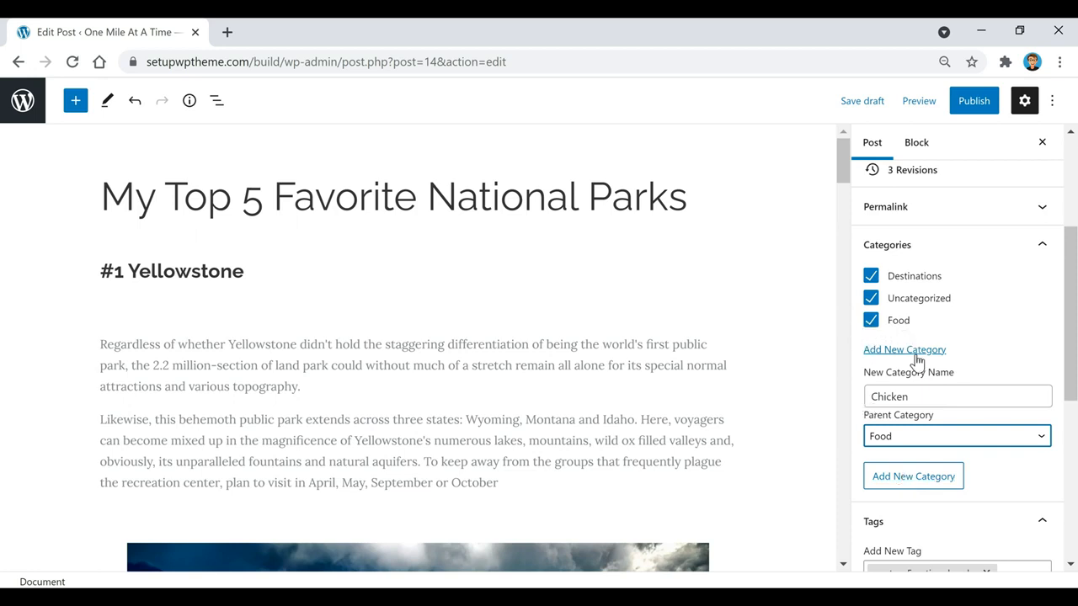
click(926, 479)
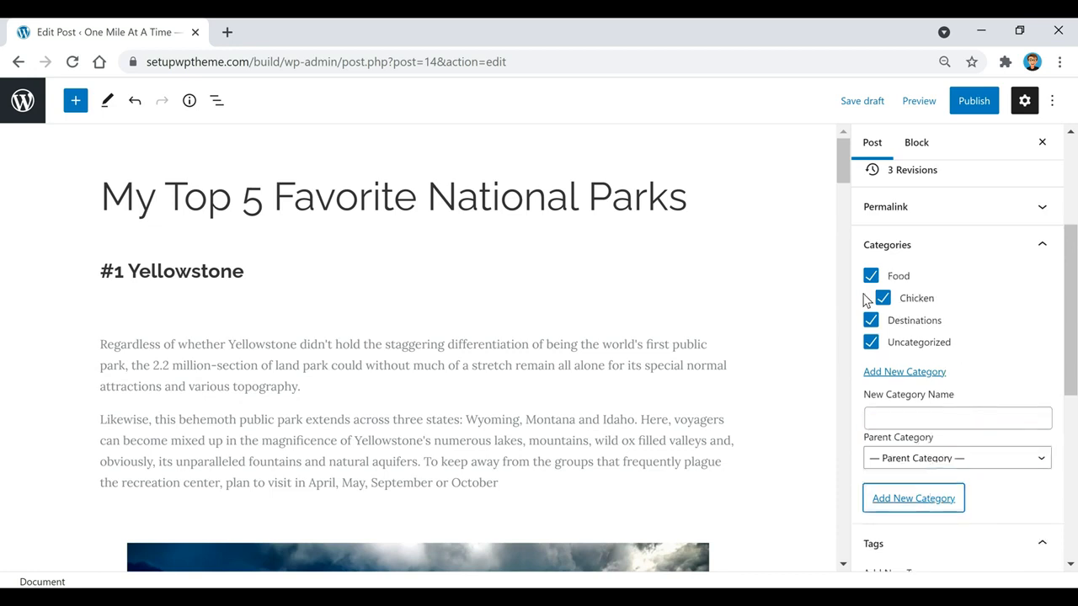
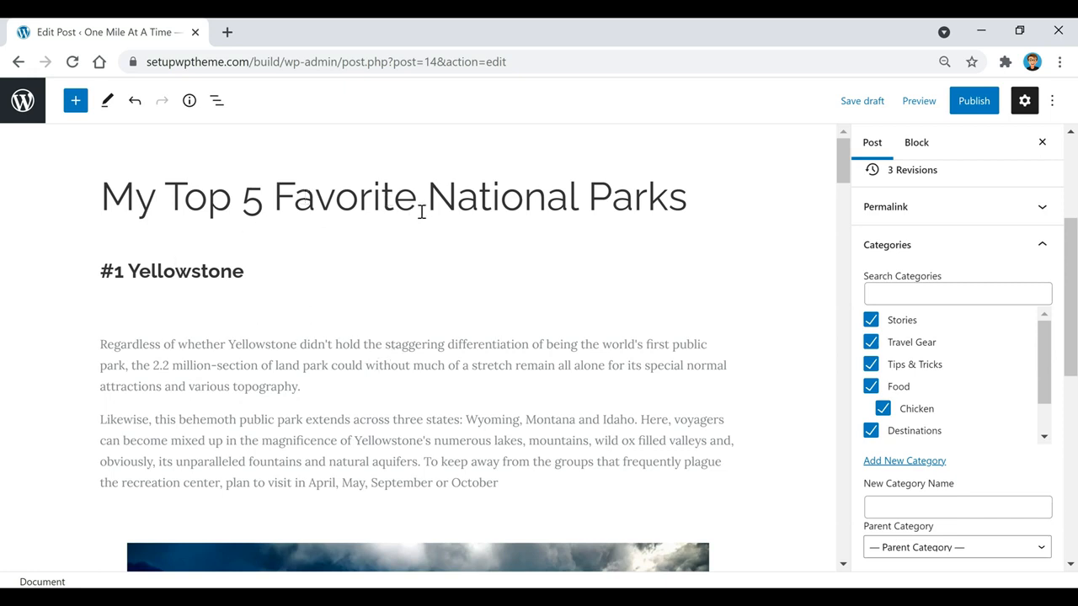
Clear Stories, Travel Gear, Tips & Tricks, Food and Chicken so only Destinations remains, then save the draft
click(871, 320)
click(872, 343)
click(873, 365)
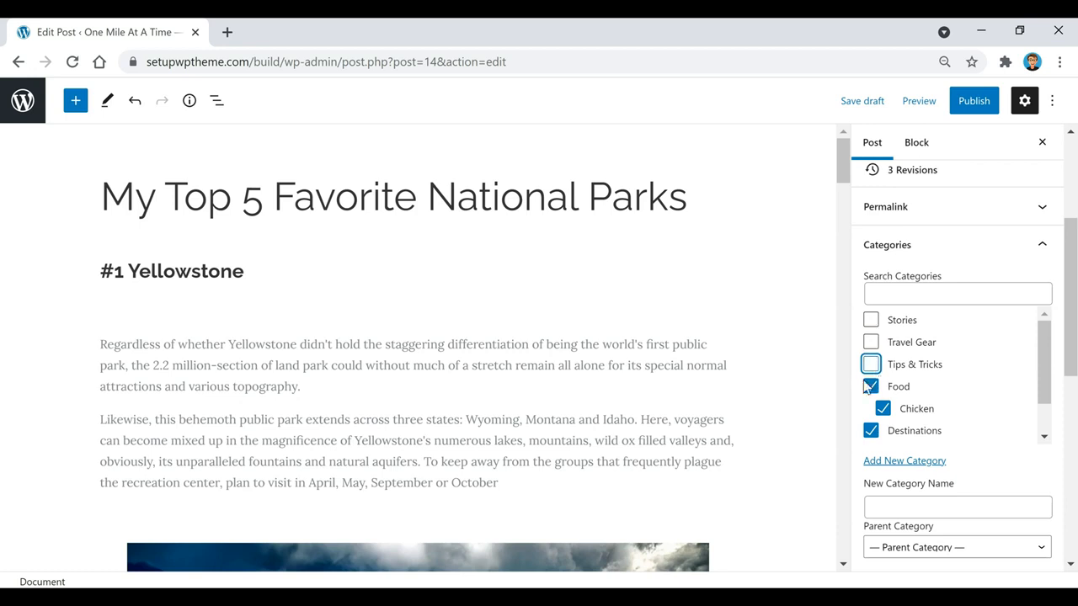
click(871, 387)
click(883, 408)
click(854, 105)
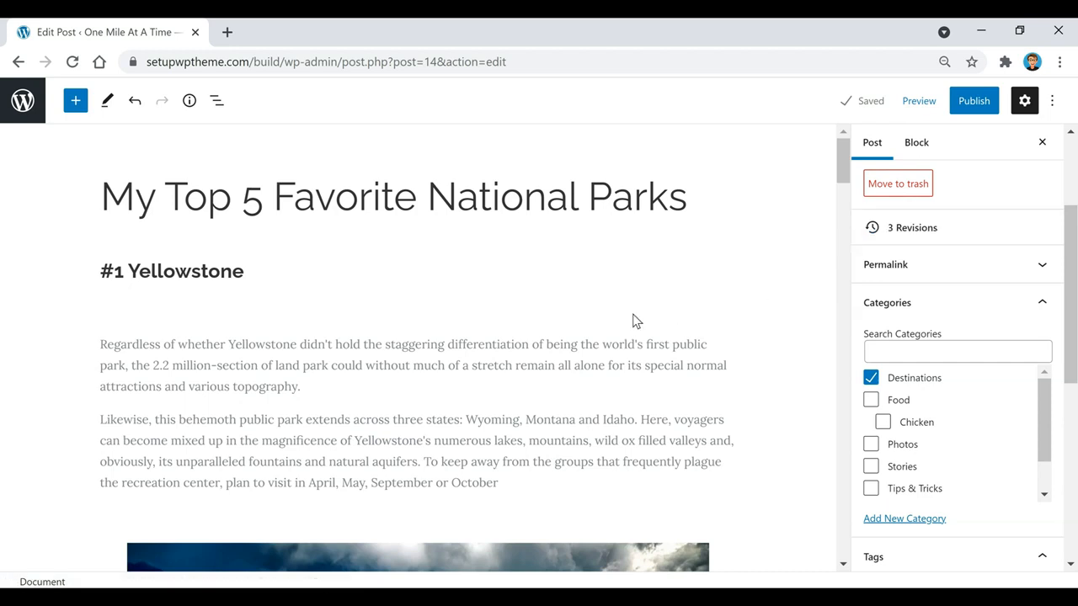
Insert a Buttons block below the #1 Yellowstone heading from the full block library's Design section
mouse_move(416, 323)
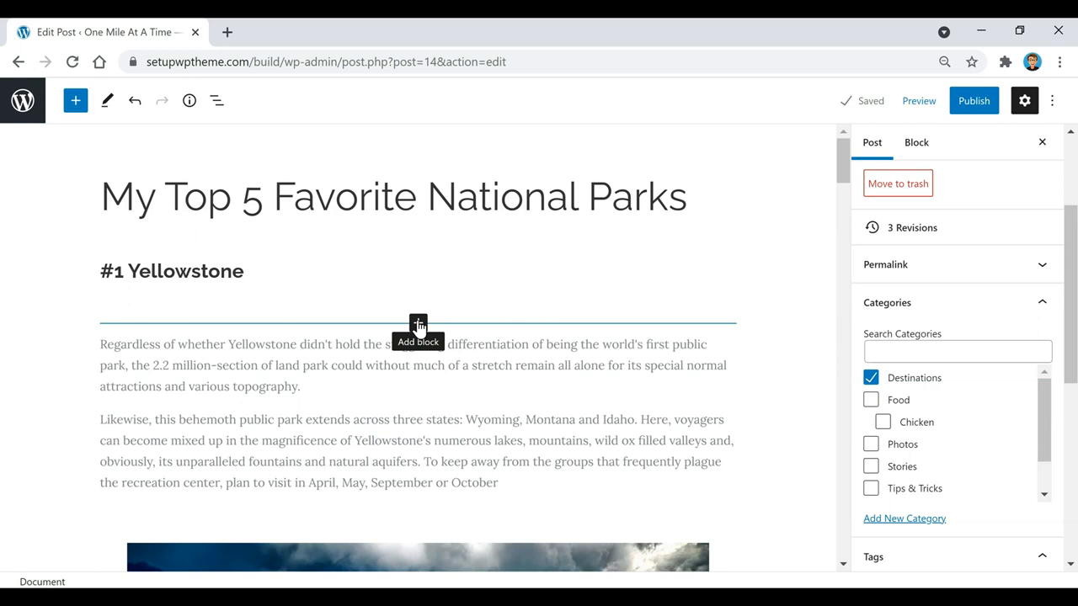
click(419, 325)
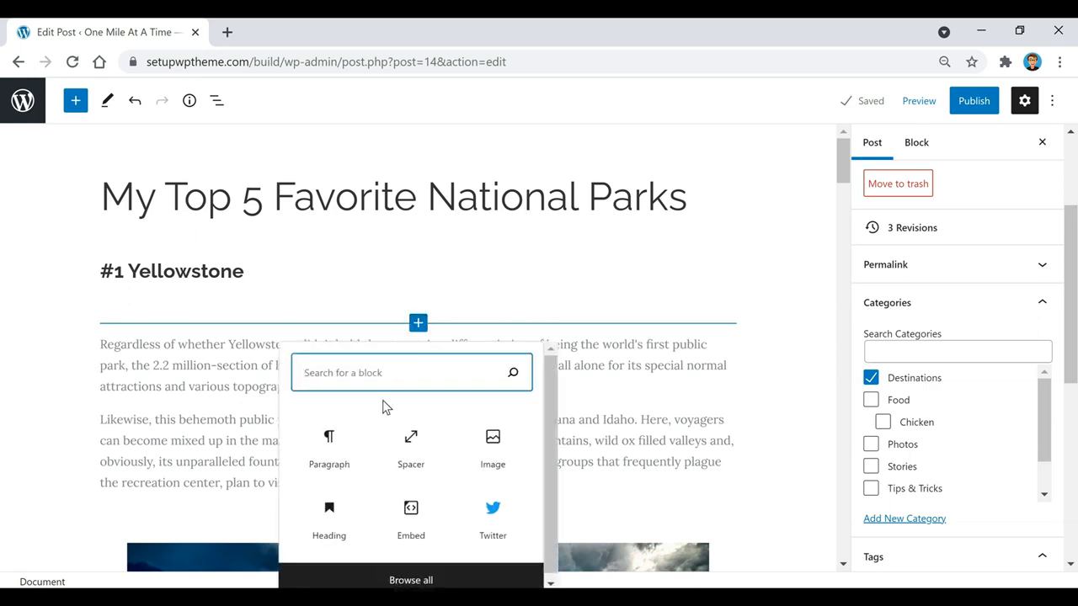
click(411, 576)
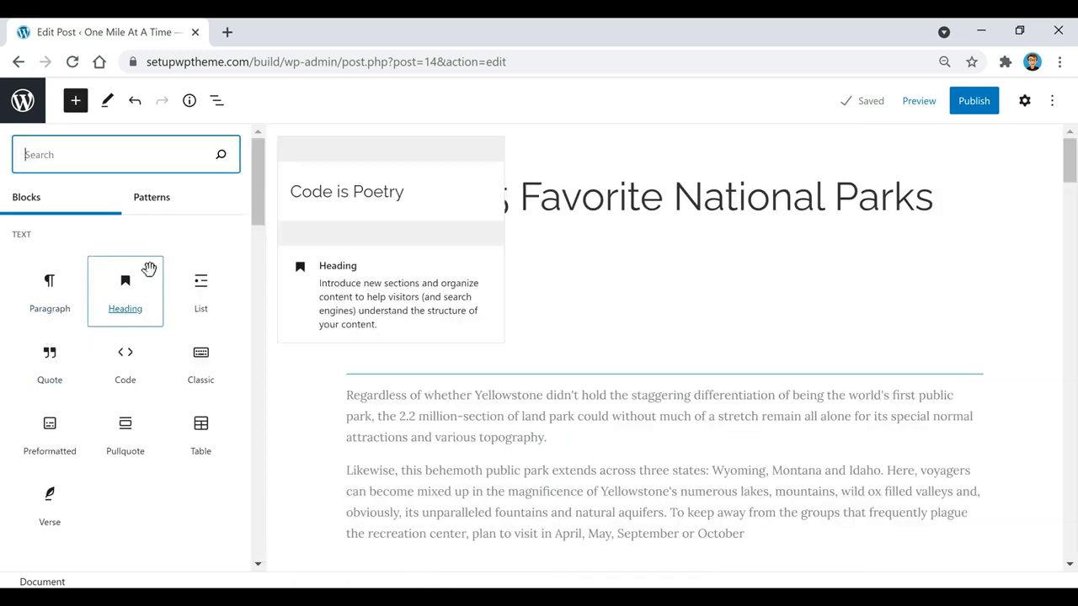
scroll(171, 338, down, 5)
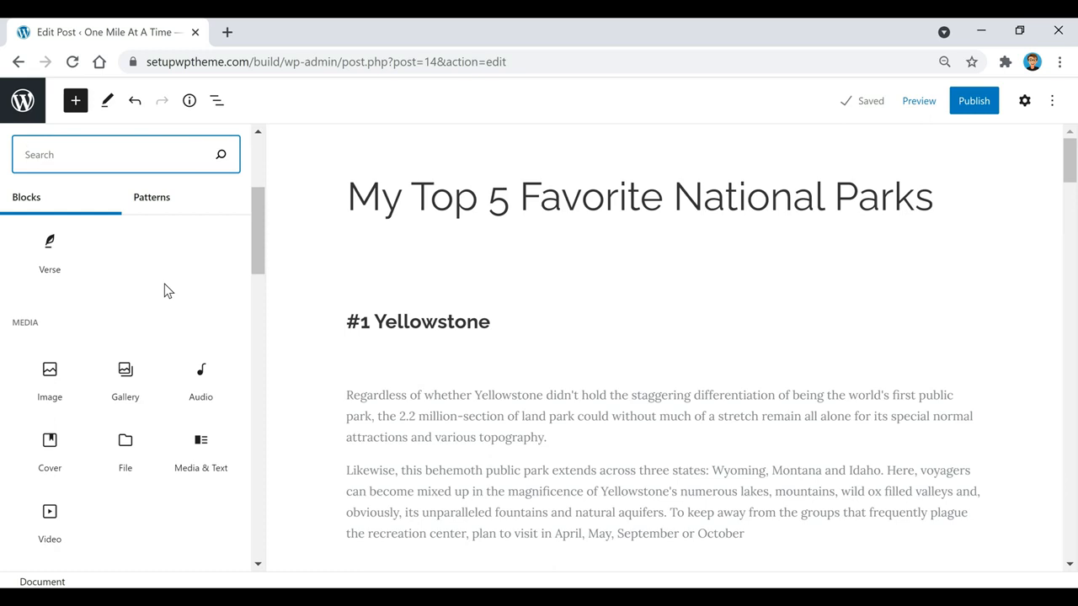
scroll(164, 291, down, 3)
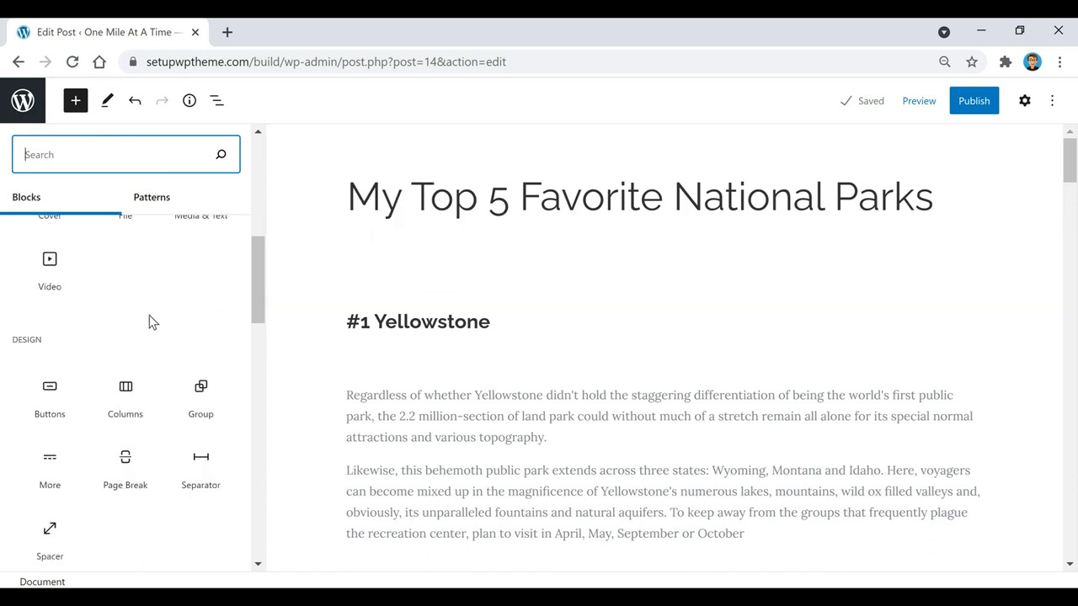
scroll(149, 318, down, 1)
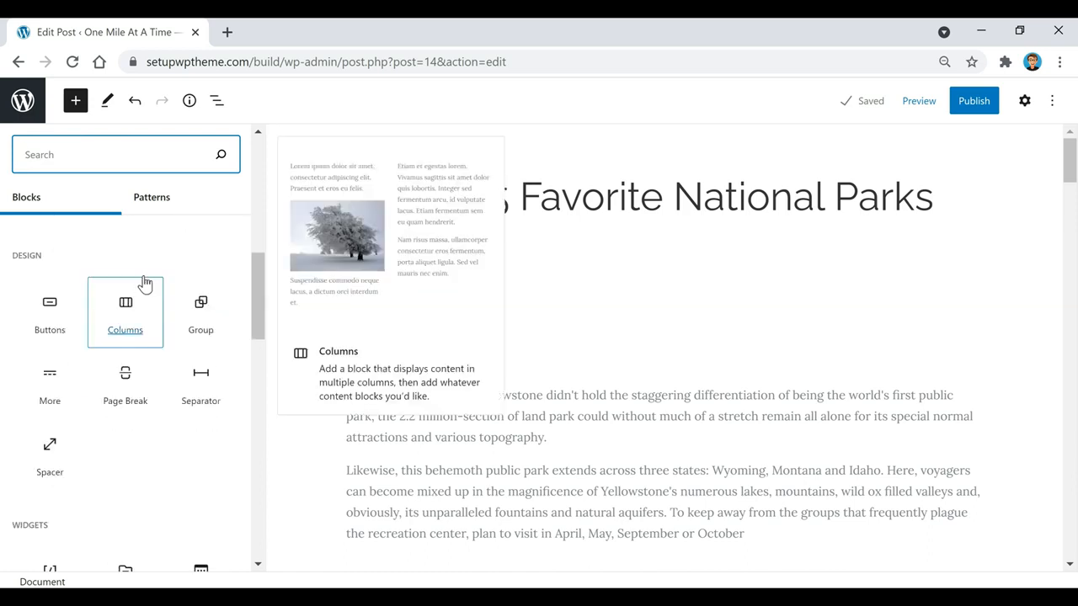
click(56, 314)
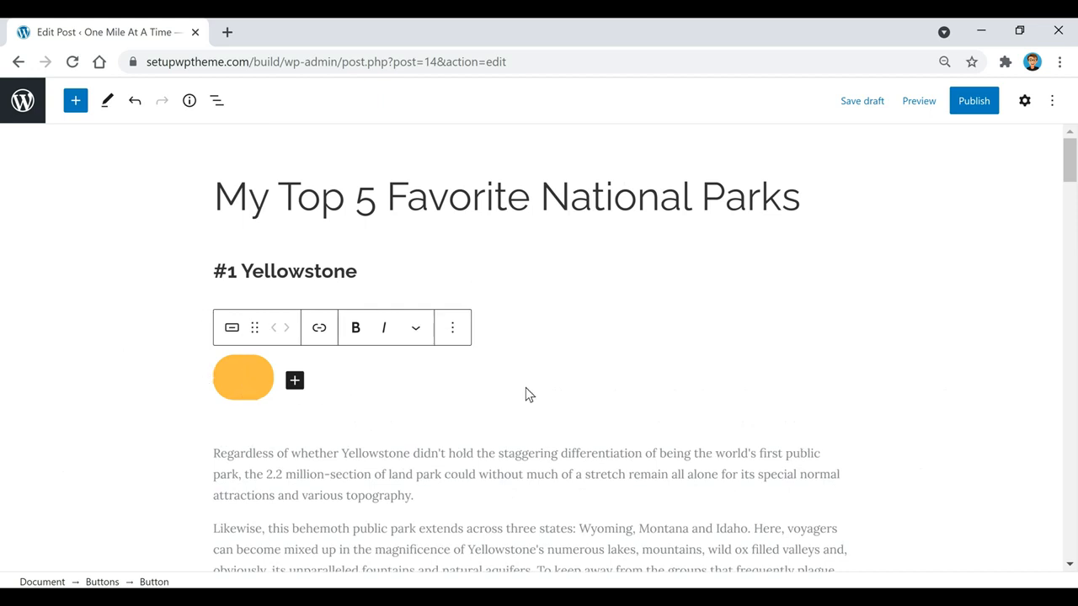
Enter 'Click Here' as the button label, leave it unlinked, and show its block settings
text(d)
text(lick Here)
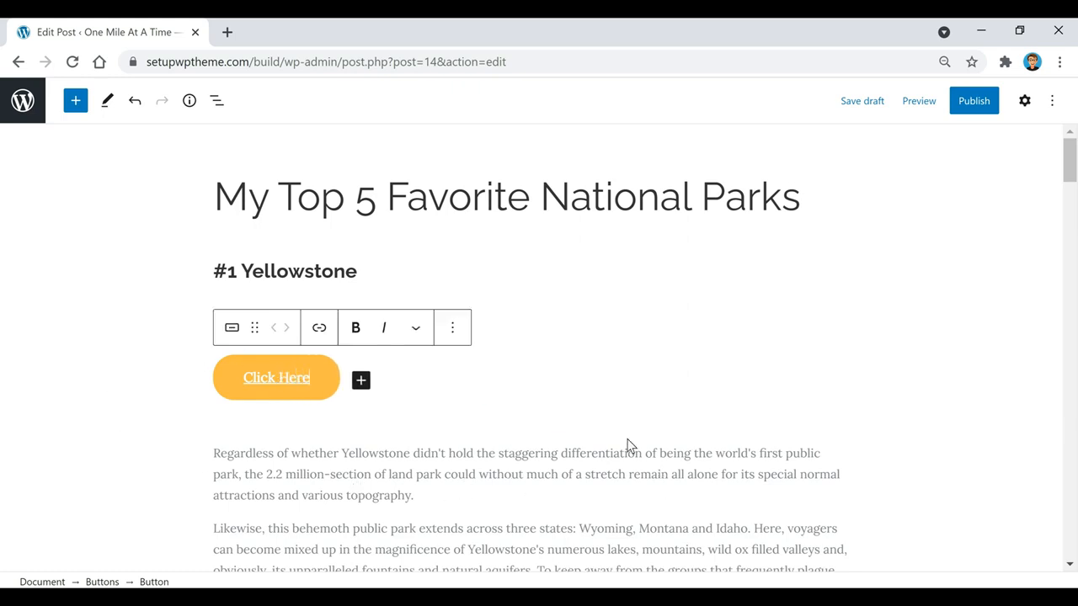
triple_click(320, 383)
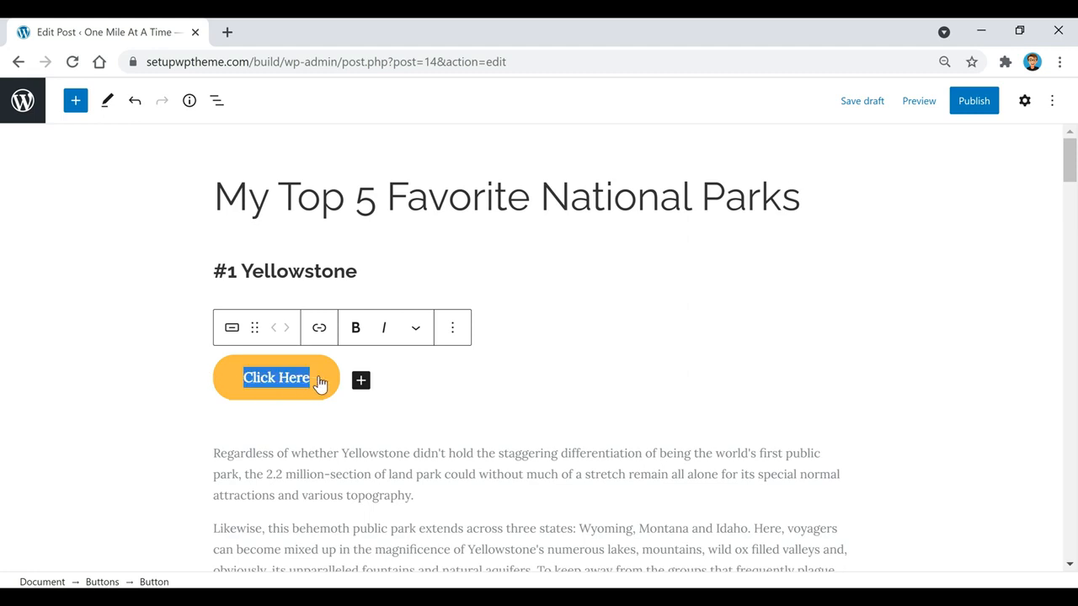
click(319, 328)
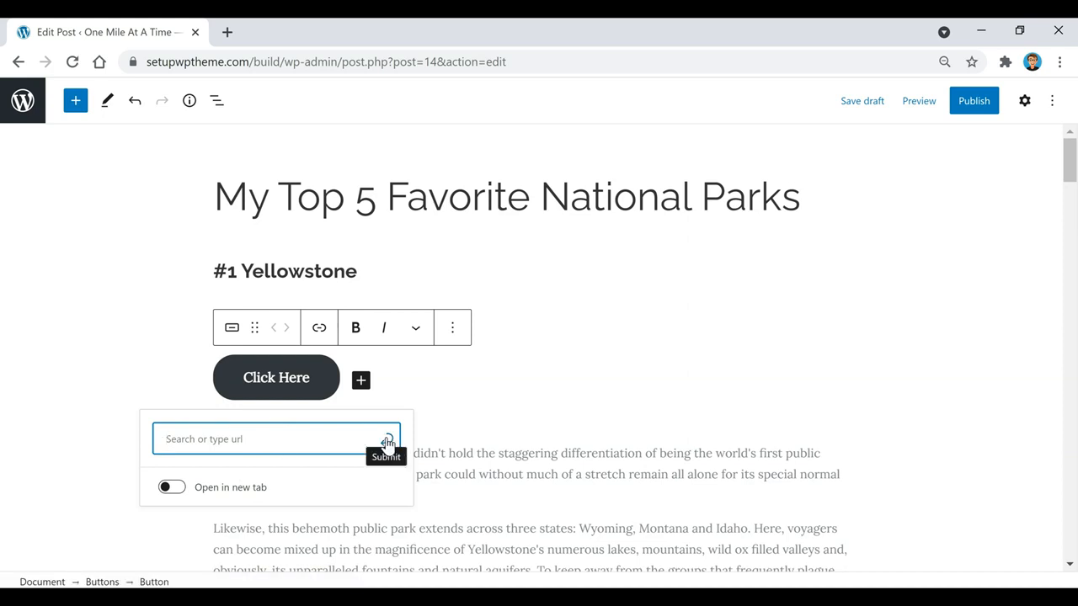
click(331, 381)
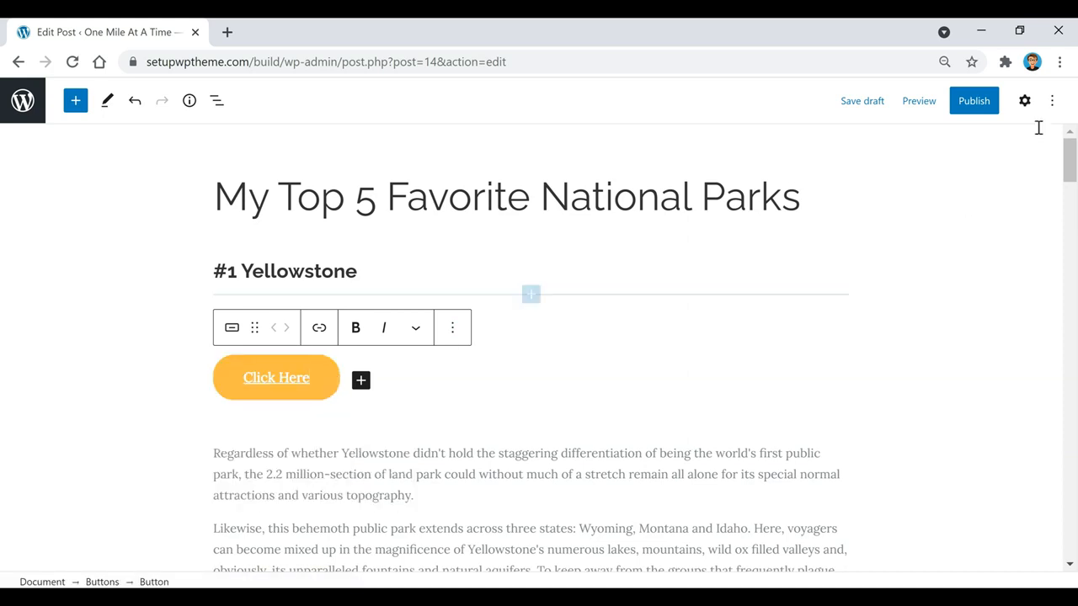
click(1025, 102)
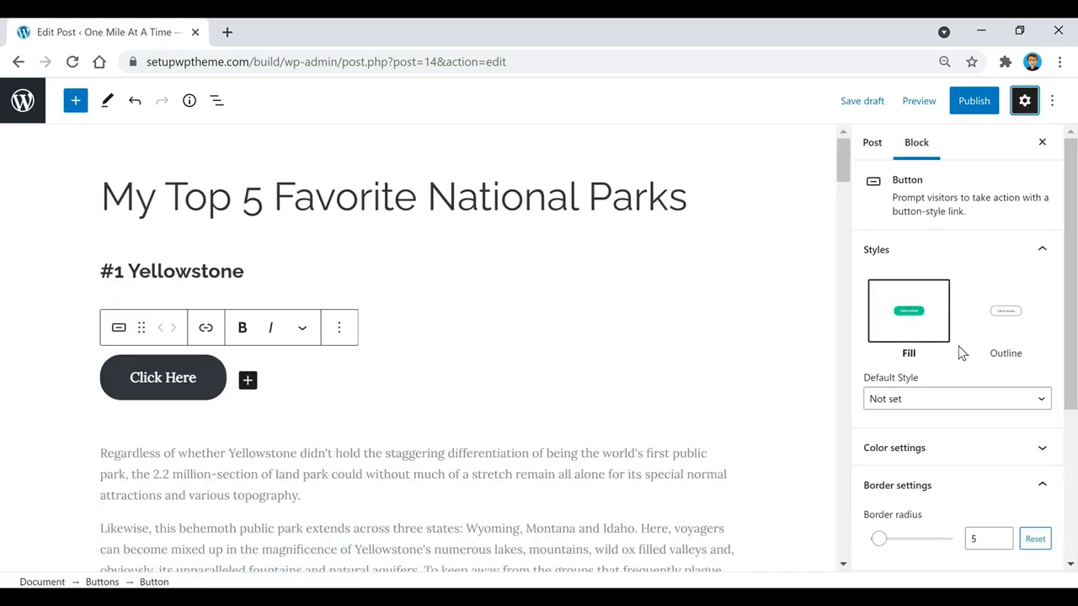
Keep the button's Fill style and give it teal text on a blue background
click(1007, 310)
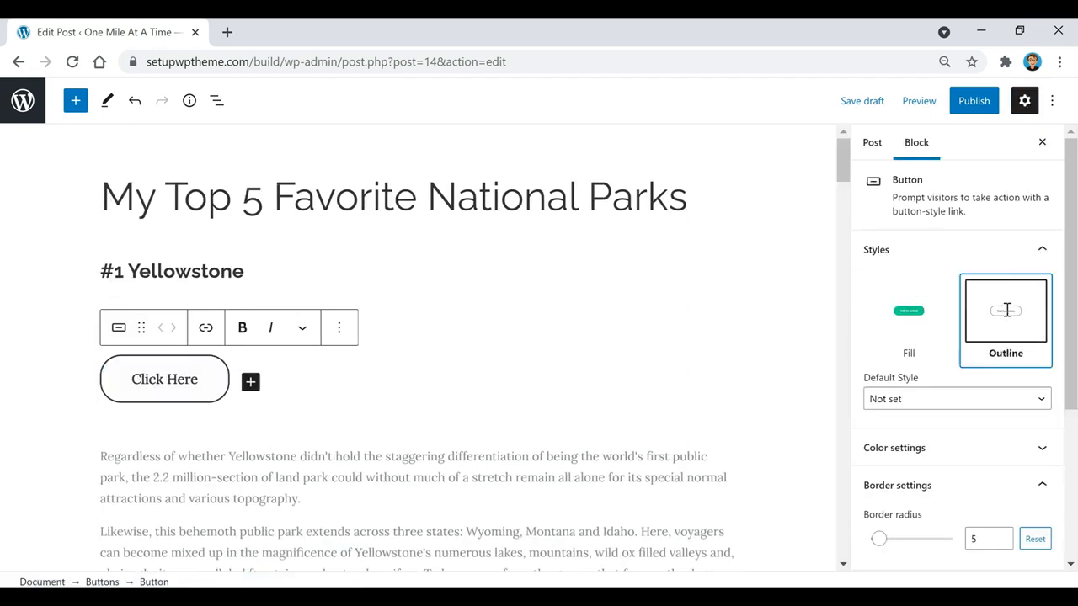
click(910, 316)
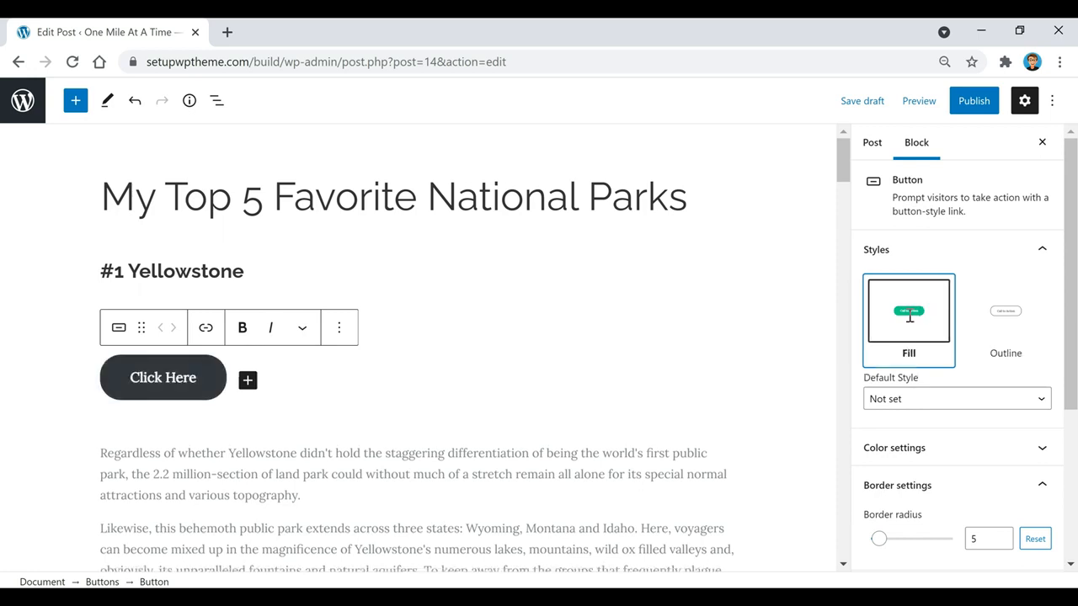
scroll(926, 345, down, 1)
click(921, 366)
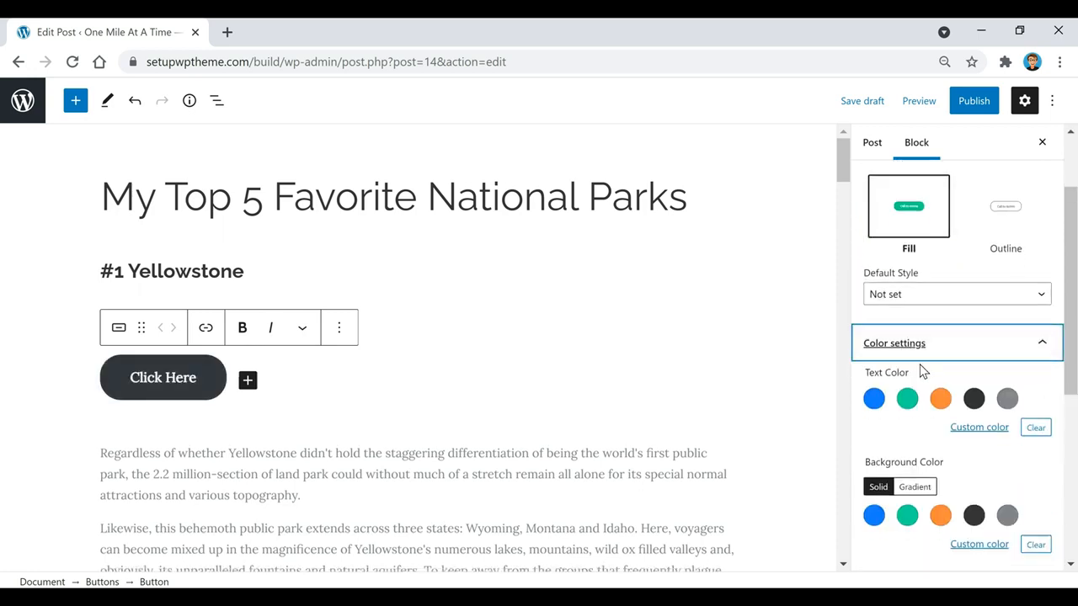
scroll(914, 362, down, 1)
click(909, 321)
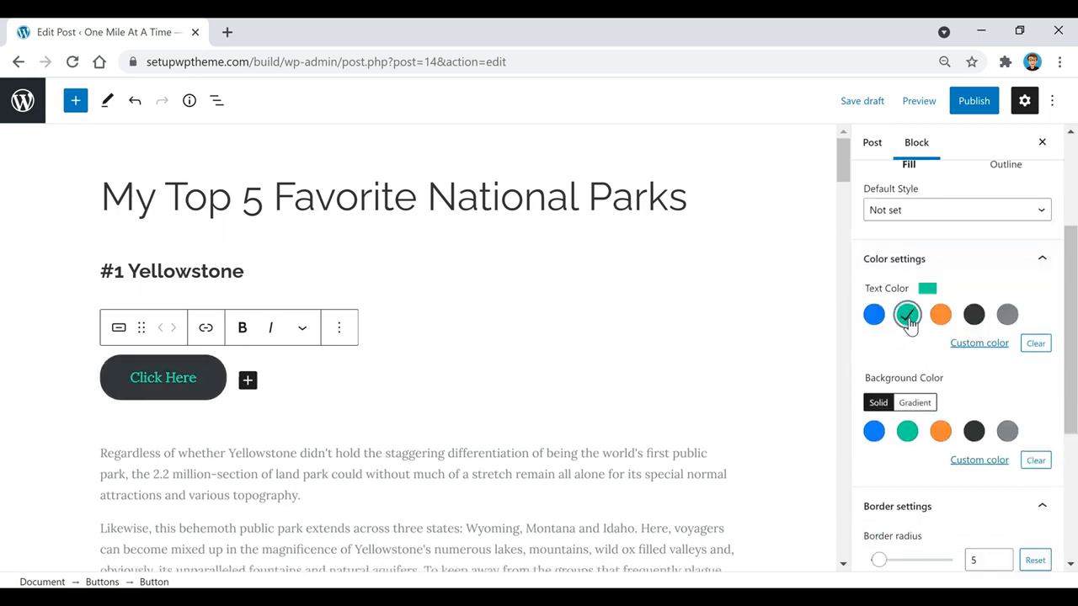
click(875, 433)
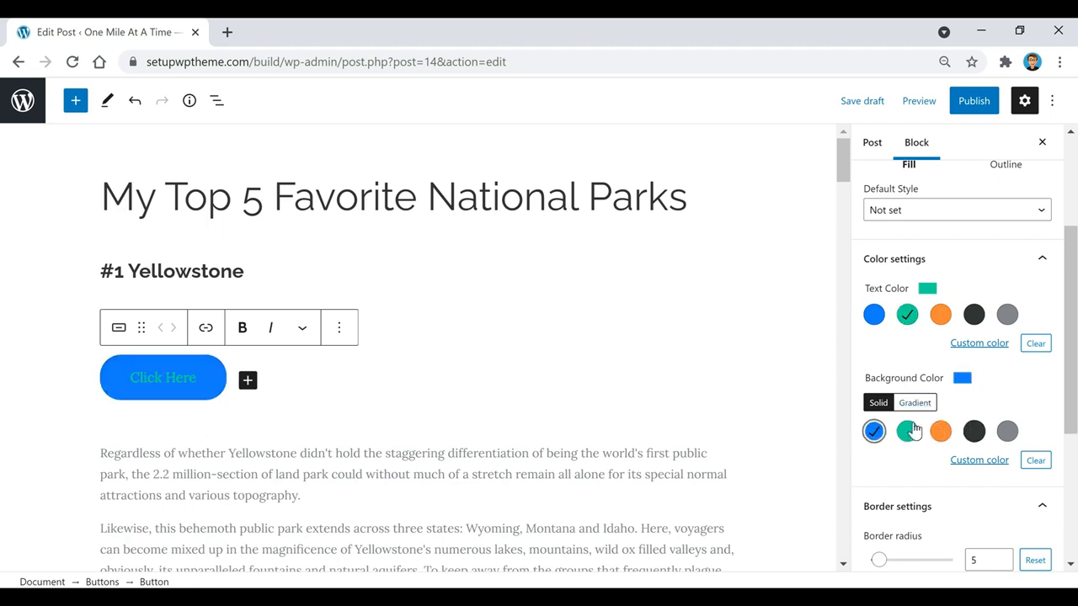
Set the button's border radius to 0 and width to 25%, then select the first paragraph
scroll(940, 412, down, 2)
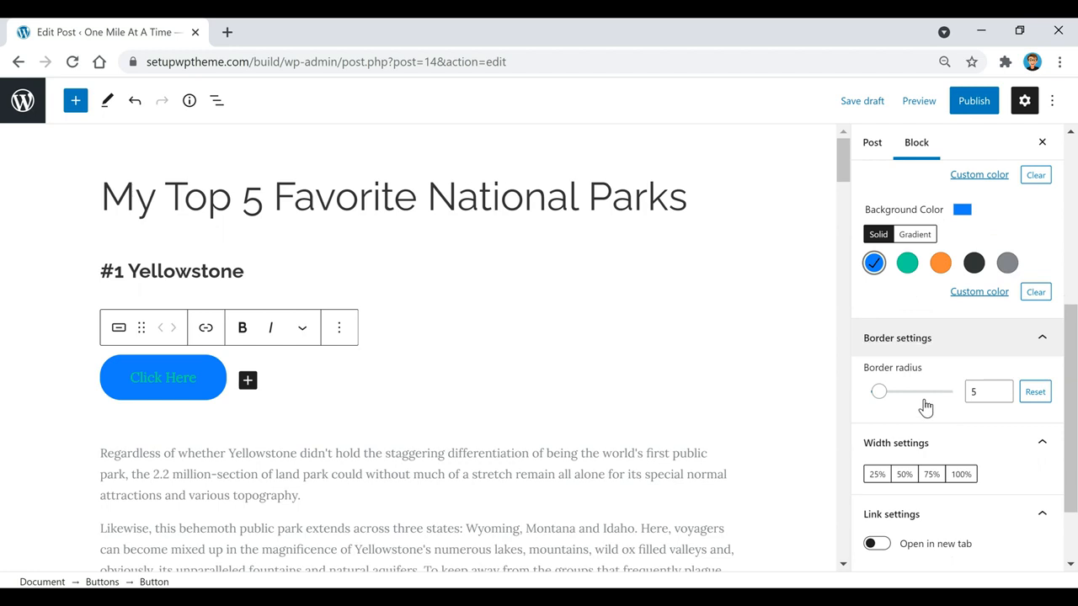
mouse_move(879, 397)
mouse_down()
mouse_move(893, 397)
mouse_move(871, 402)
mouse_up()
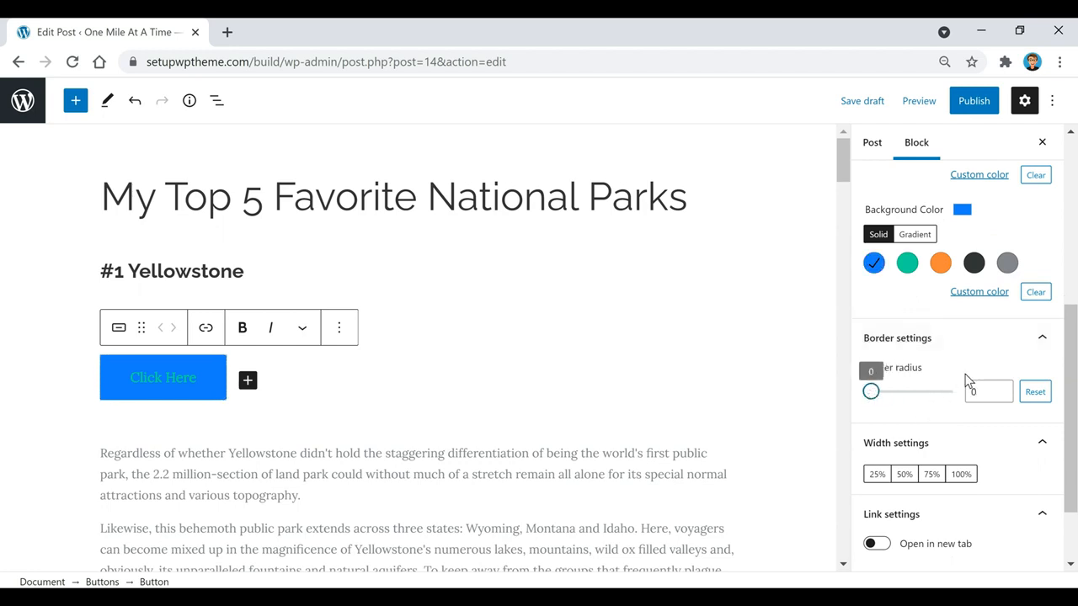
scroll(967, 379, down, 1)
click(904, 400)
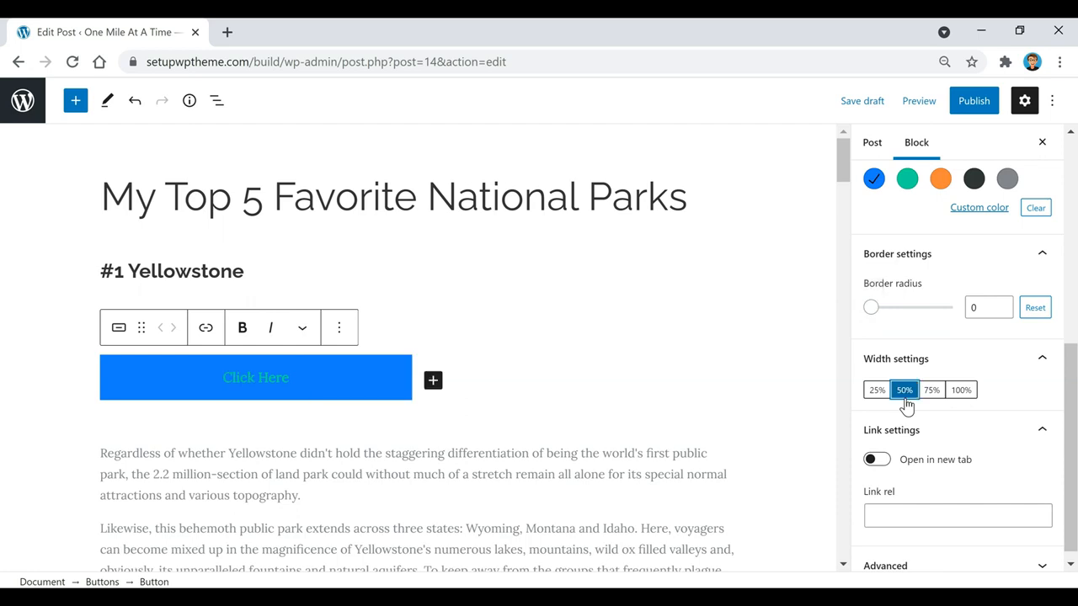
click(931, 394)
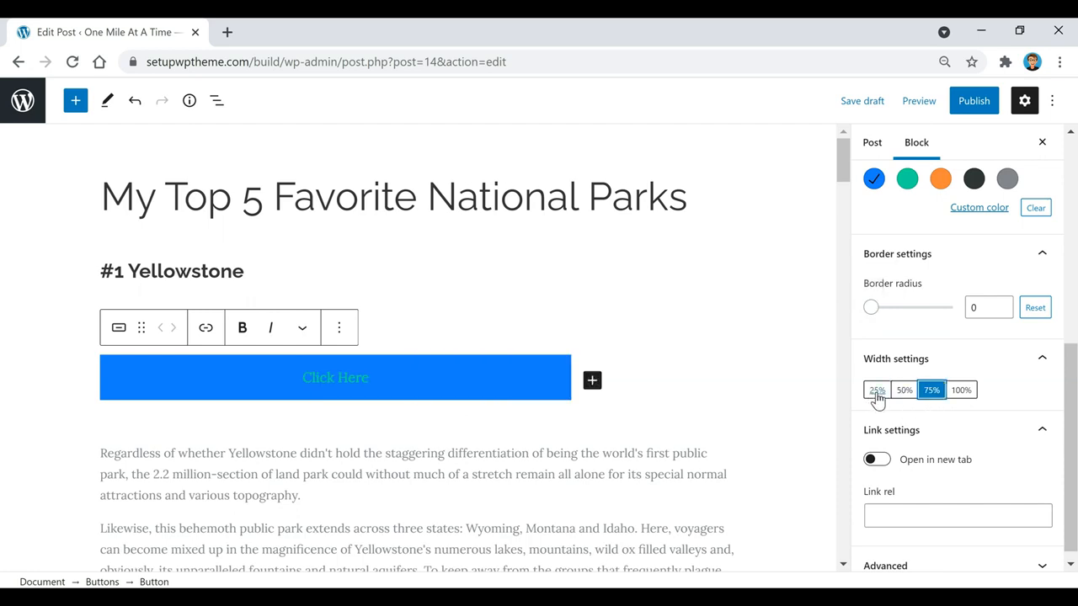
click(878, 395)
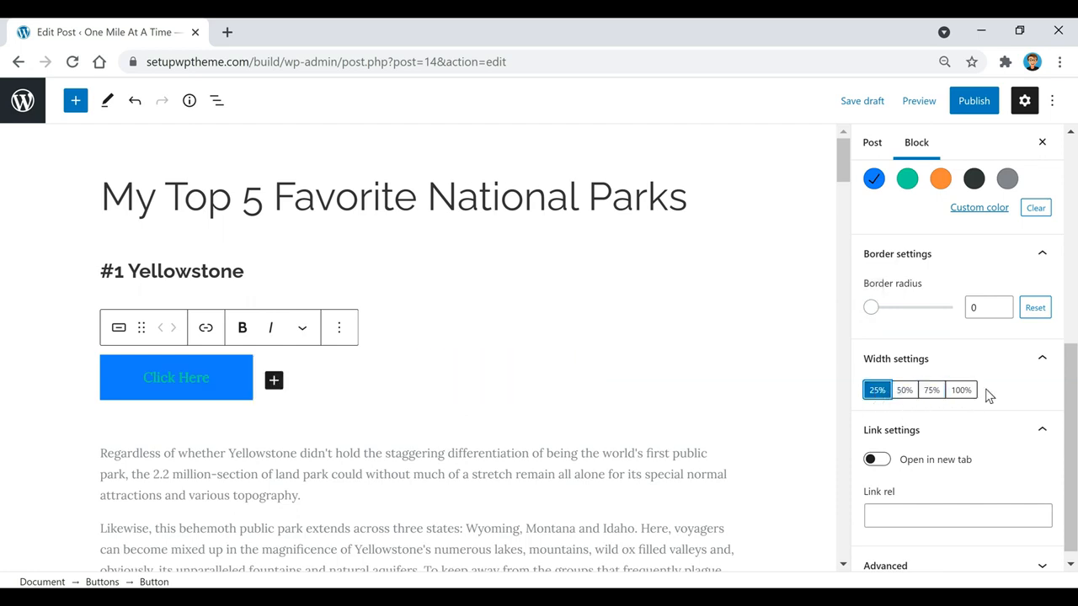
scroll(968, 383, down, 1)
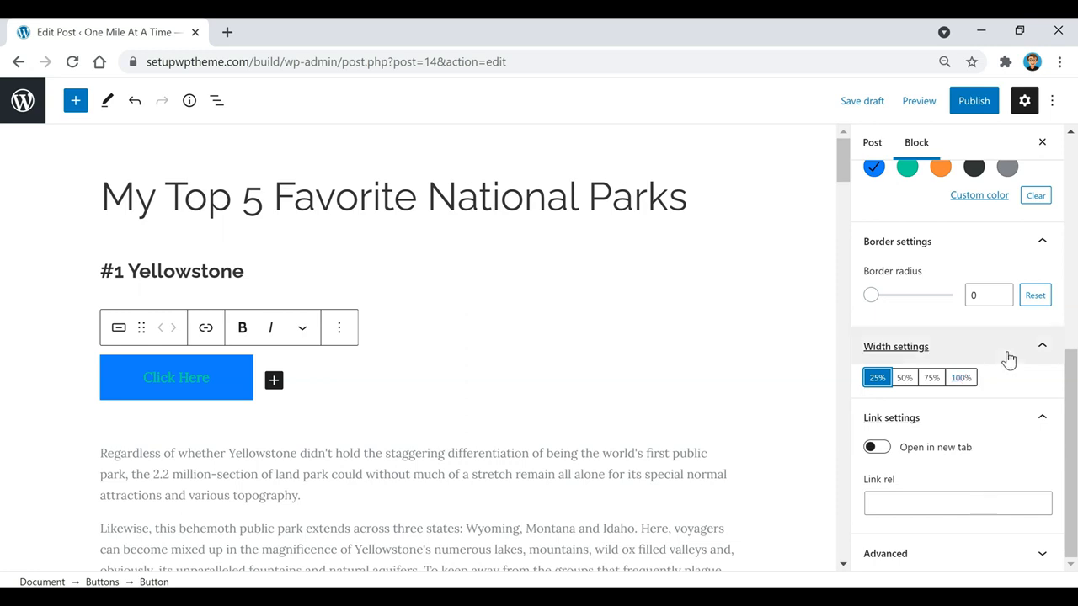
click(426, 502)
drag(393, 497, 108, 458)
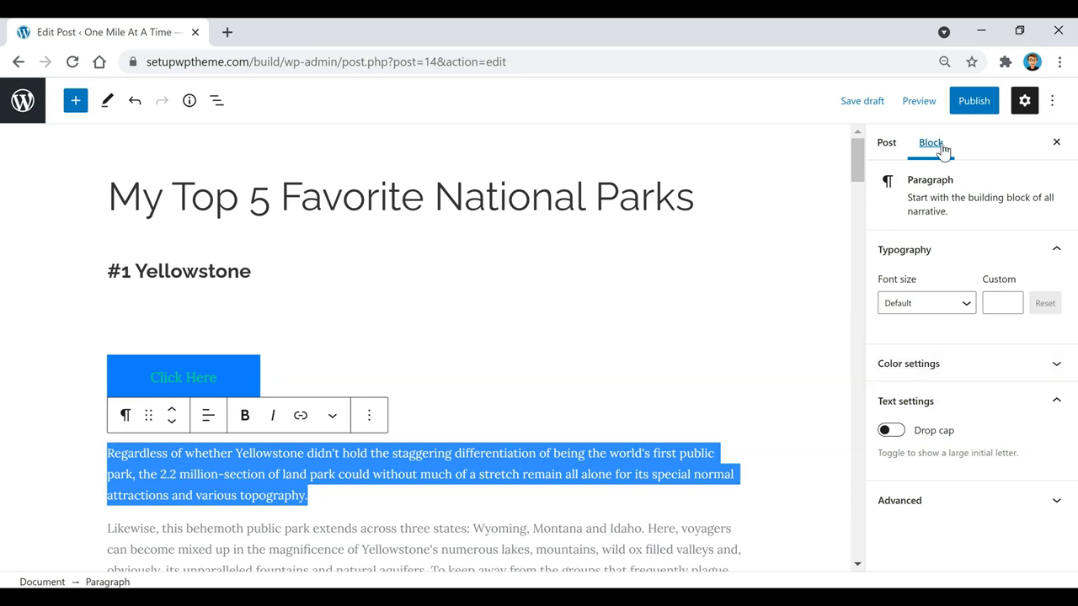
Try teal, then dark text on an orange background for the first Yellowstone paragraph
click(893, 364)
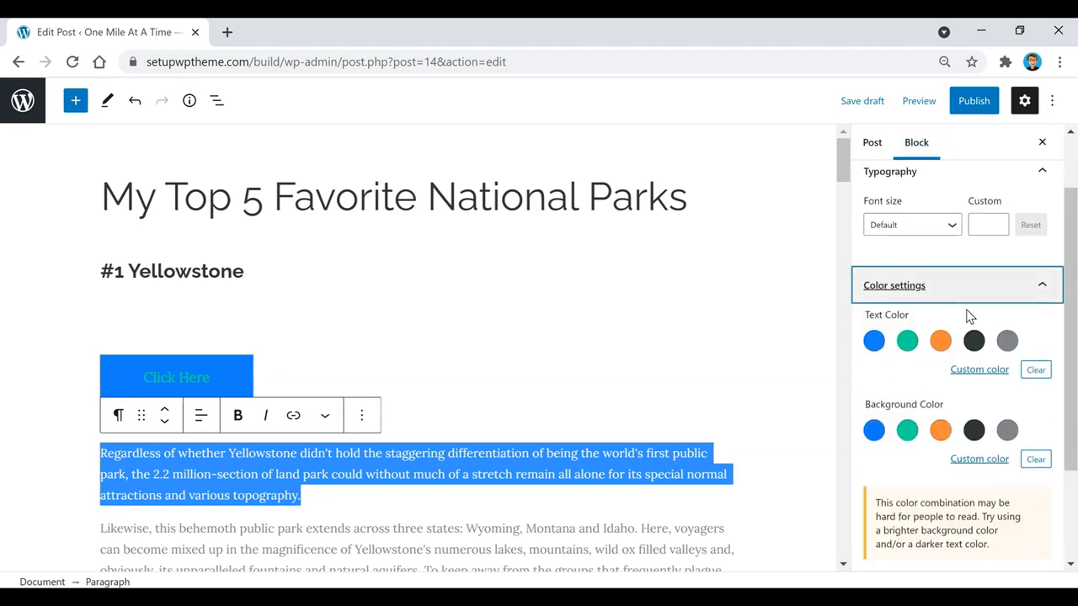
scroll(958, 307, down, 1)
click(910, 259)
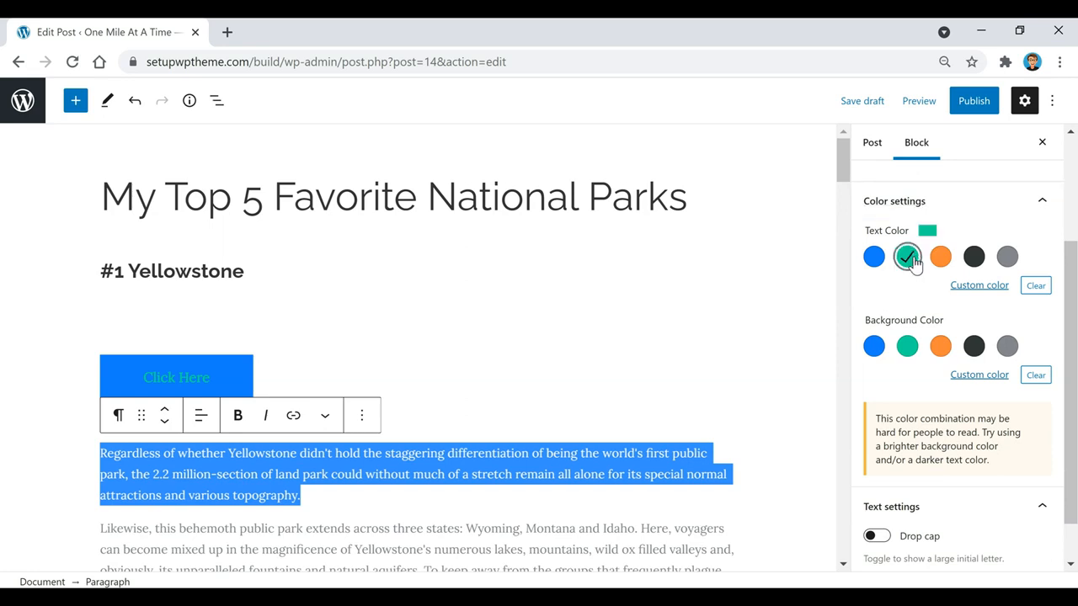
click(479, 507)
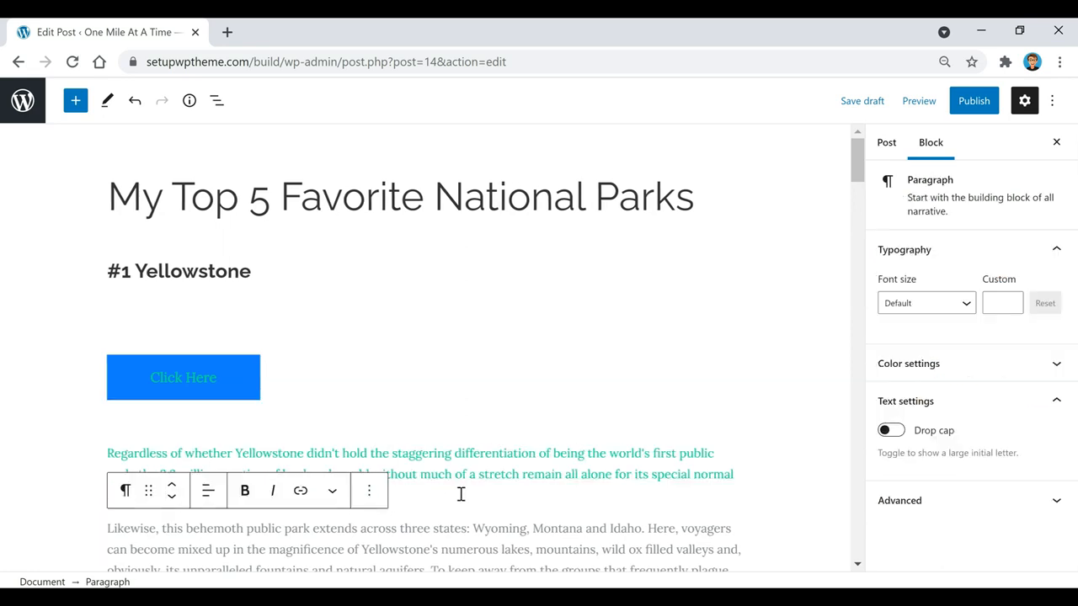
drag(308, 497, 73, 463)
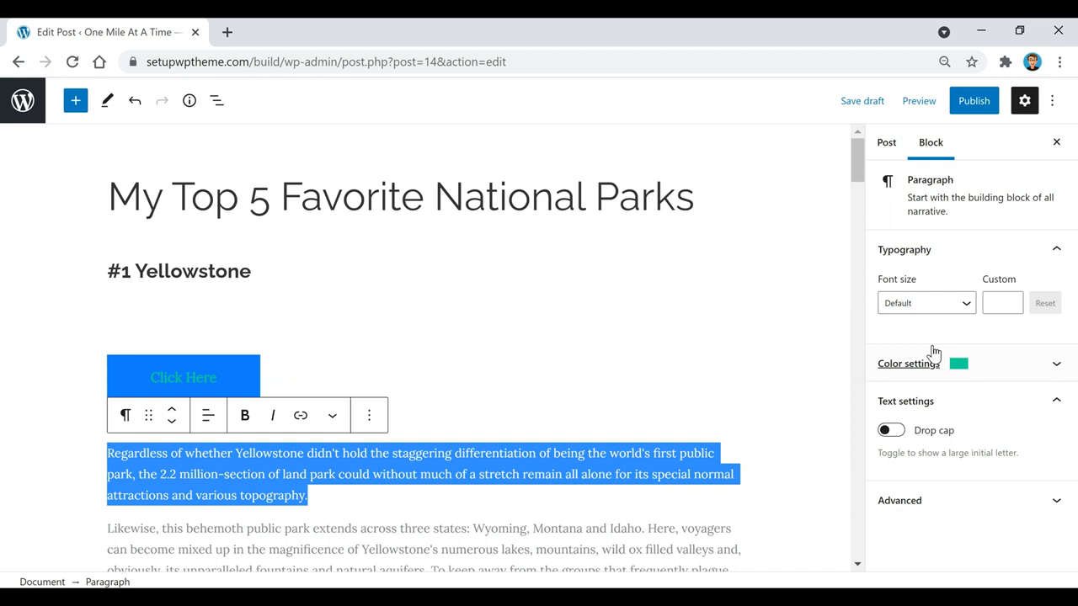
click(940, 364)
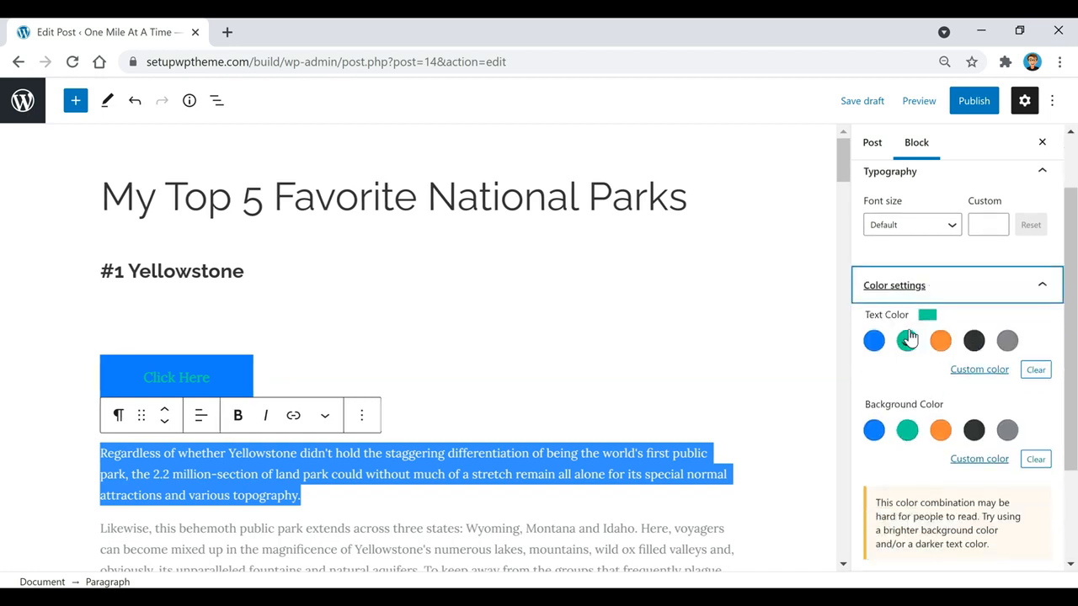
click(973, 341)
click(941, 431)
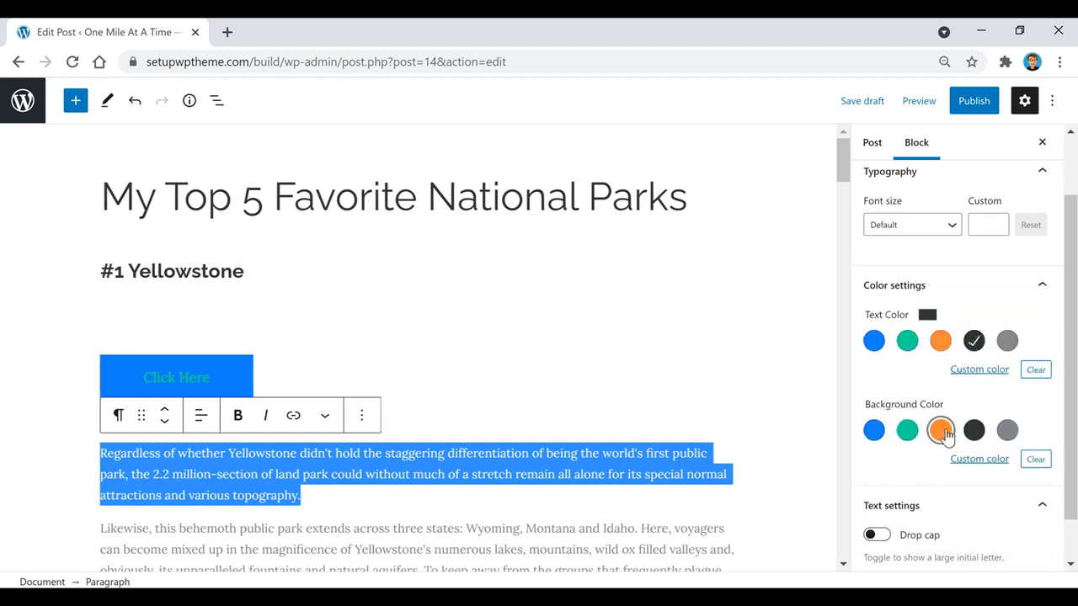
click(461, 514)
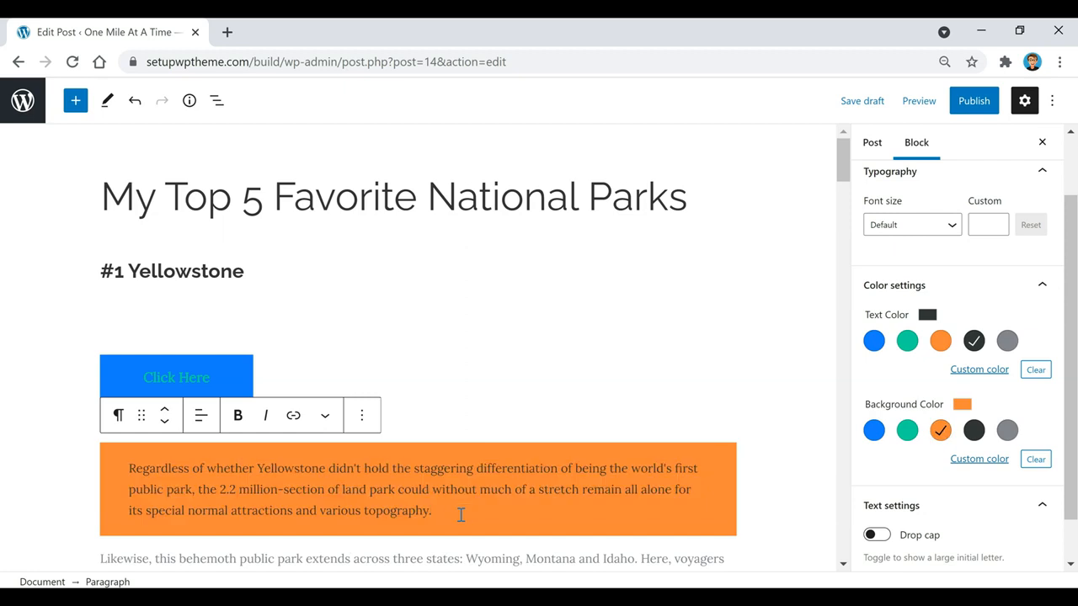
Clear the paragraph's custom background and text colours
triple_click(466, 506)
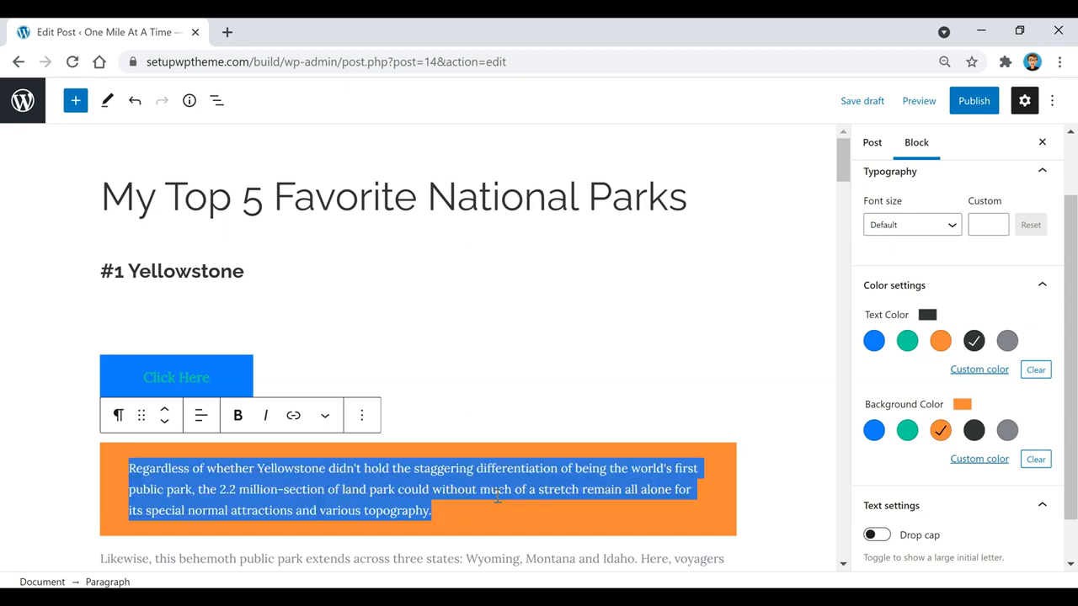
click(1034, 461)
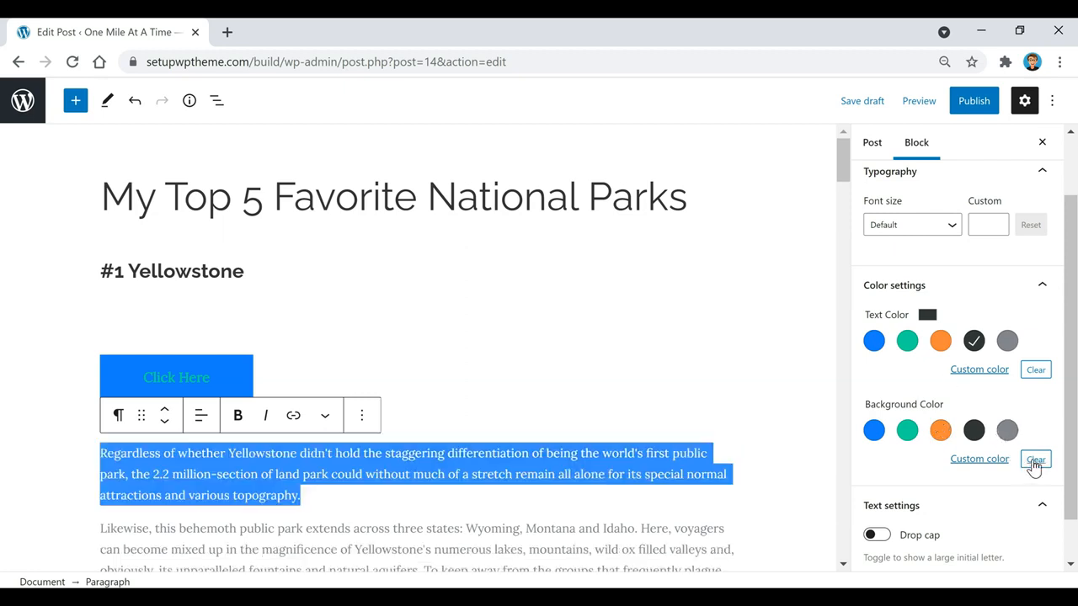
click(1034, 371)
click(411, 492)
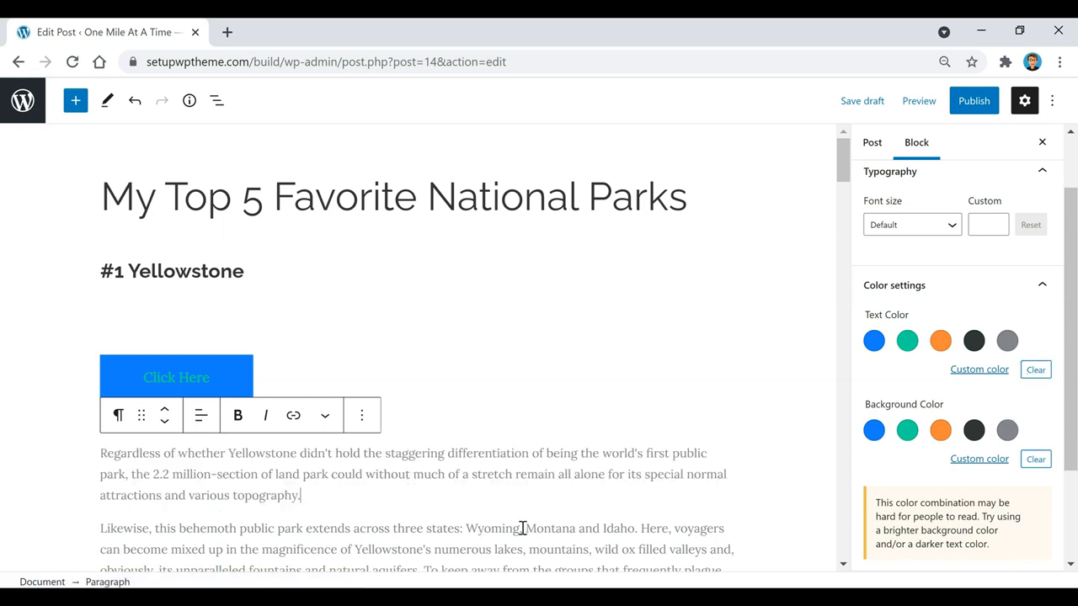
Open the full block library below the first paragraph and scroll down to the Embeds section
click(325, 417)
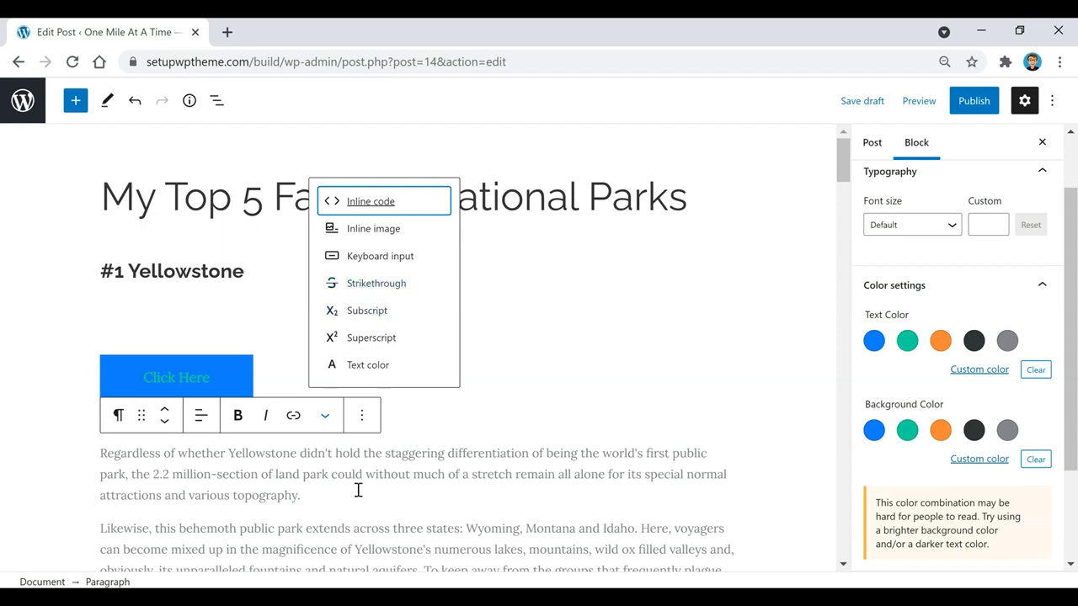
scroll(362, 455, down, 1)
click(418, 428)
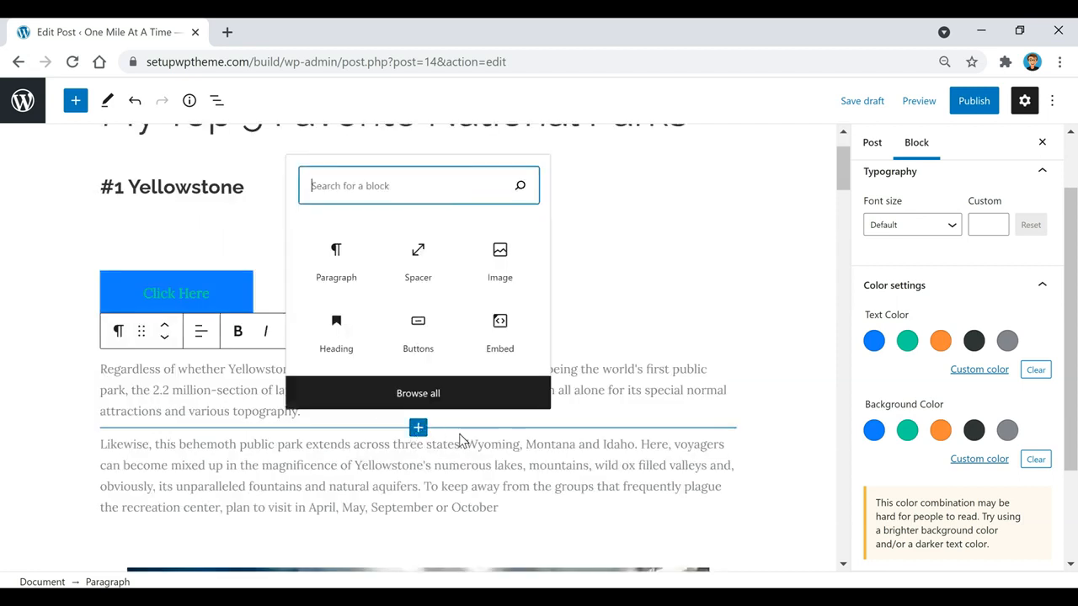
click(412, 396)
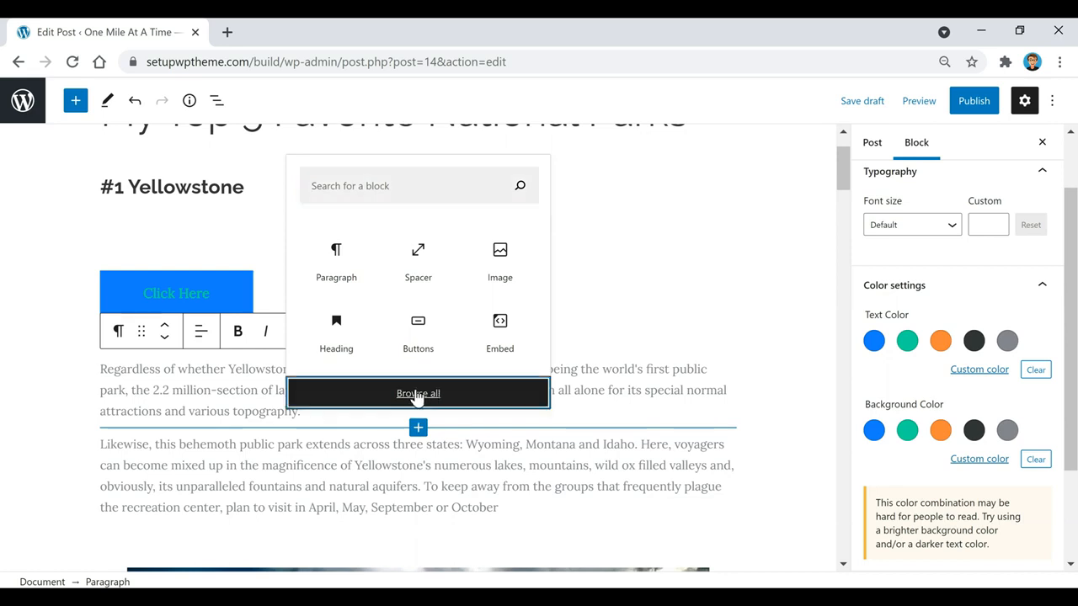
scroll(169, 400, down, 5)
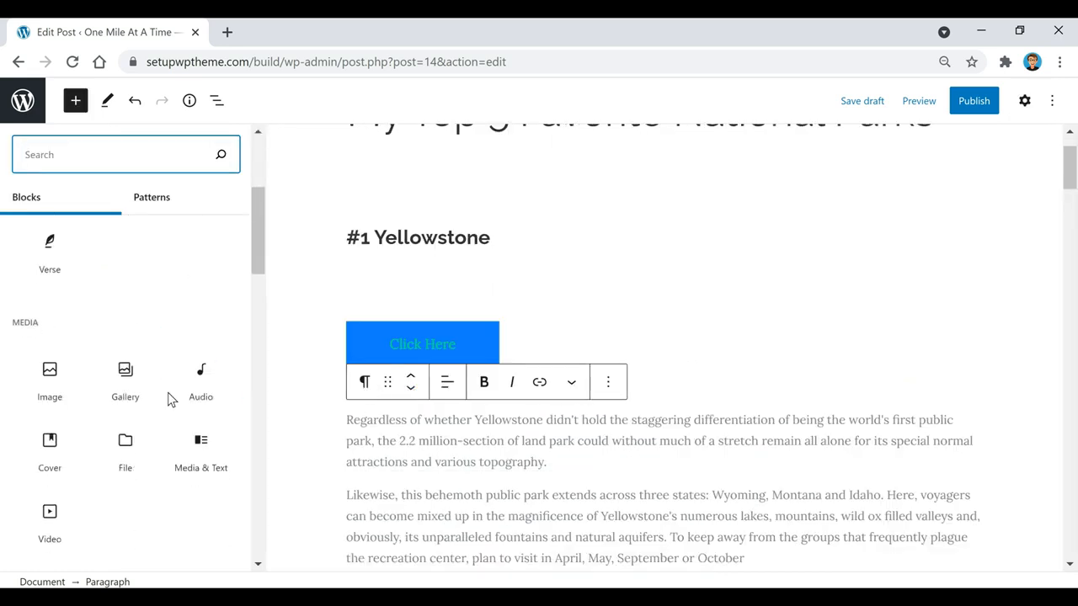
scroll(168, 400, down, 2)
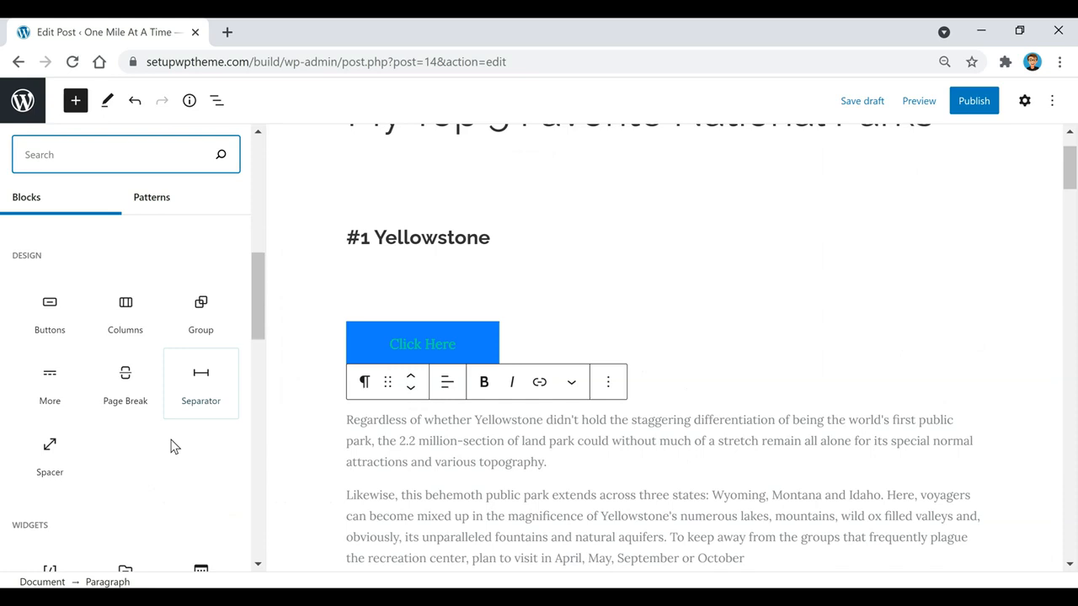
scroll(101, 366, down, 3)
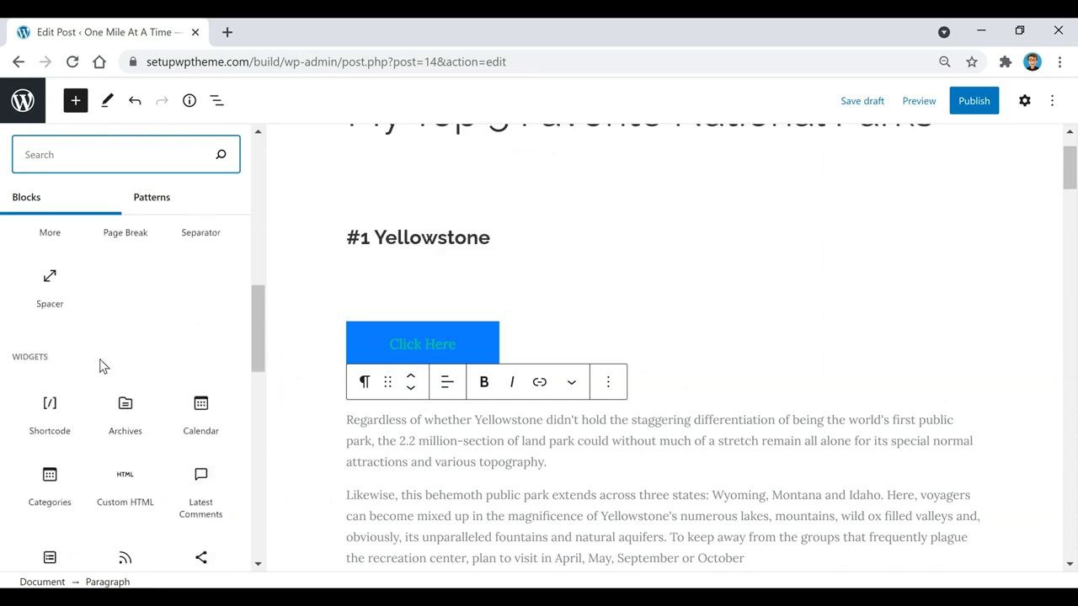
scroll(99, 362, down, 2)
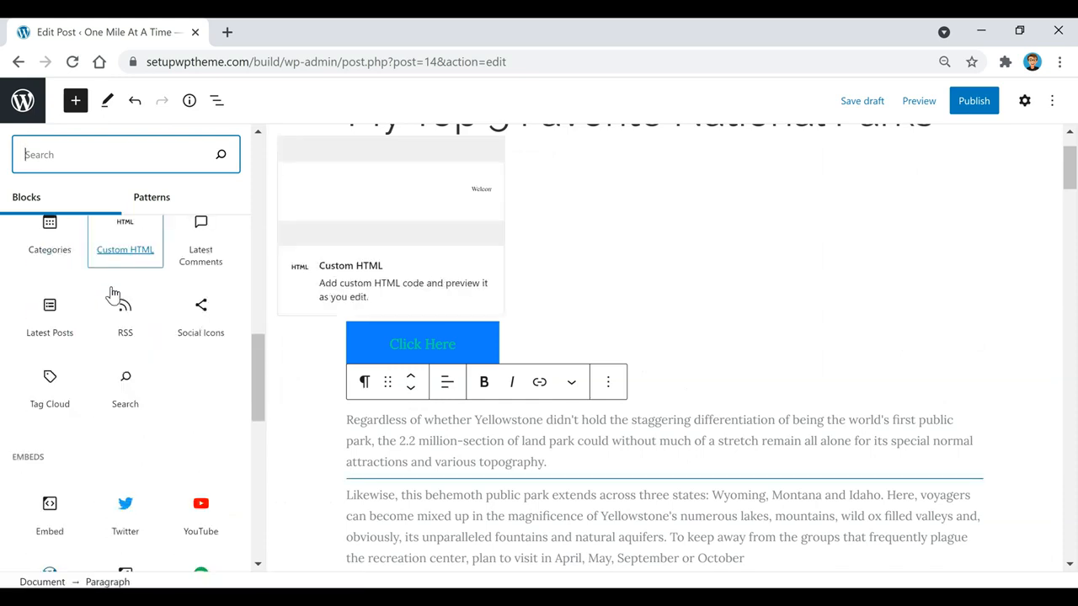
scroll(110, 303, down, 1)
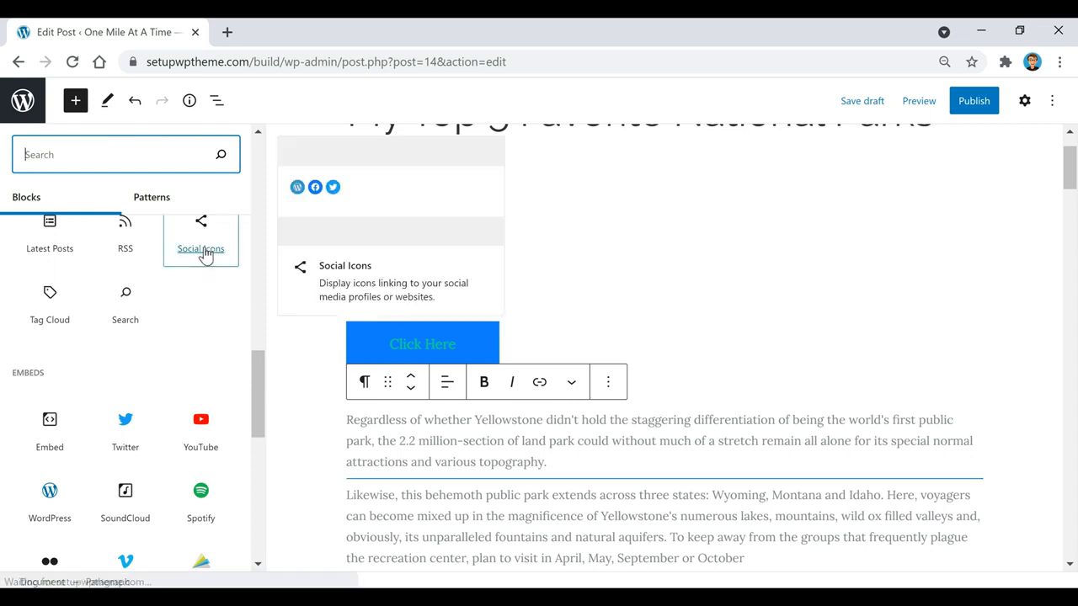
scroll(204, 253, down, 1)
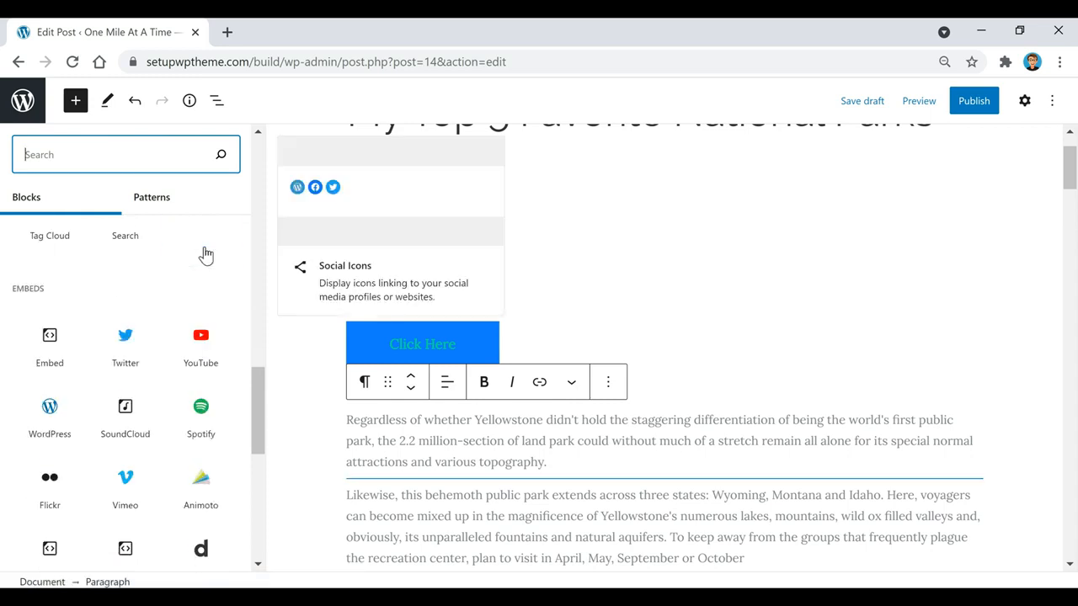
scroll(205, 253, down, 1)
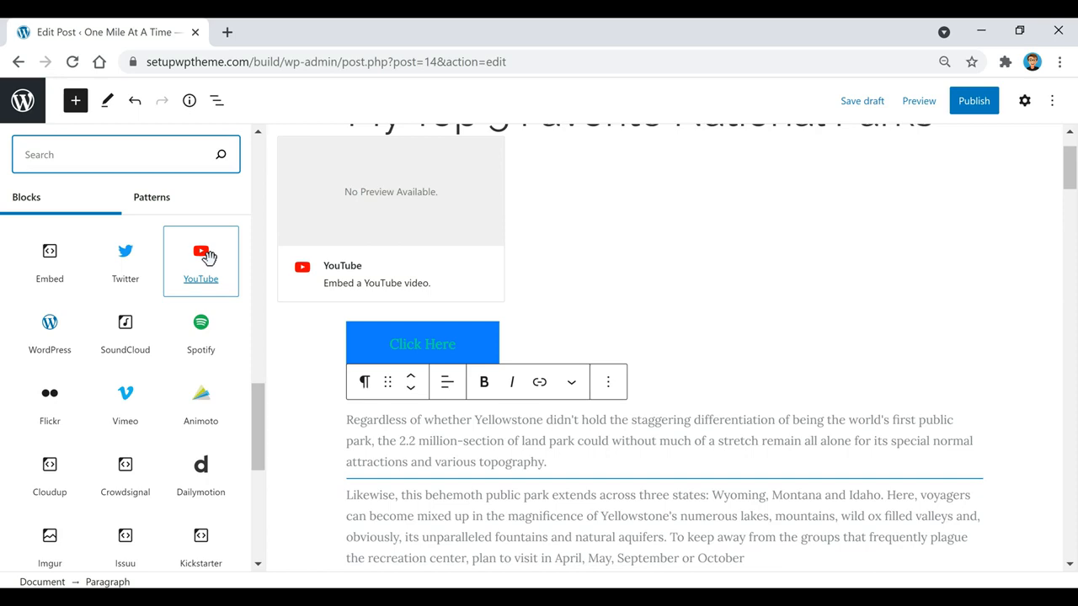
Add a YouTube block, paste the '25 Most Beautiful Destinations in Europe - Travel Video' link and embed it
click(208, 256)
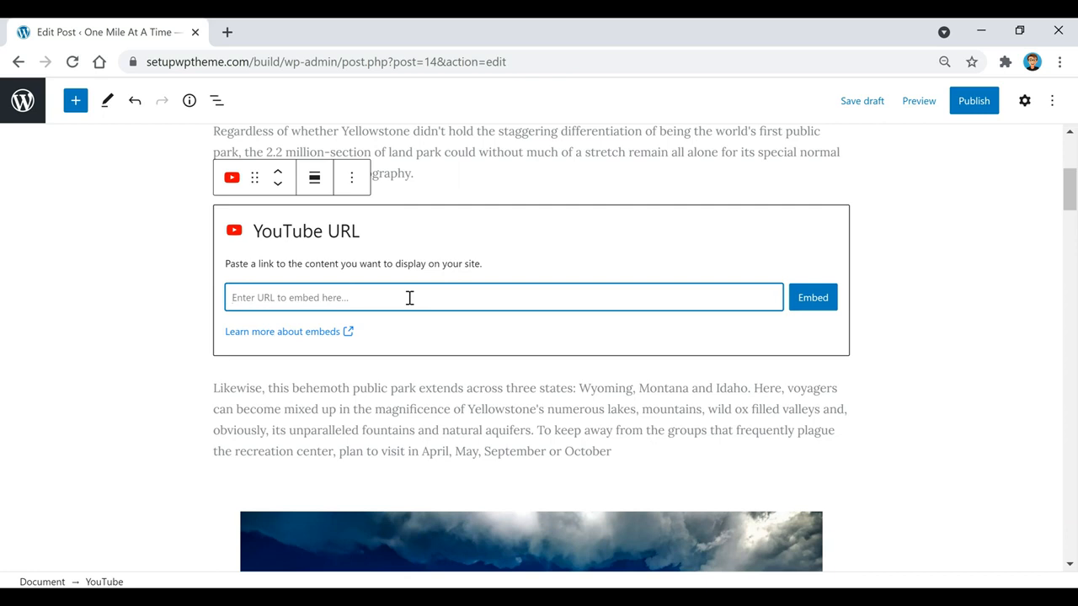
text(https://www.youtube.com/watch?v=7lvXbfNBIQg)
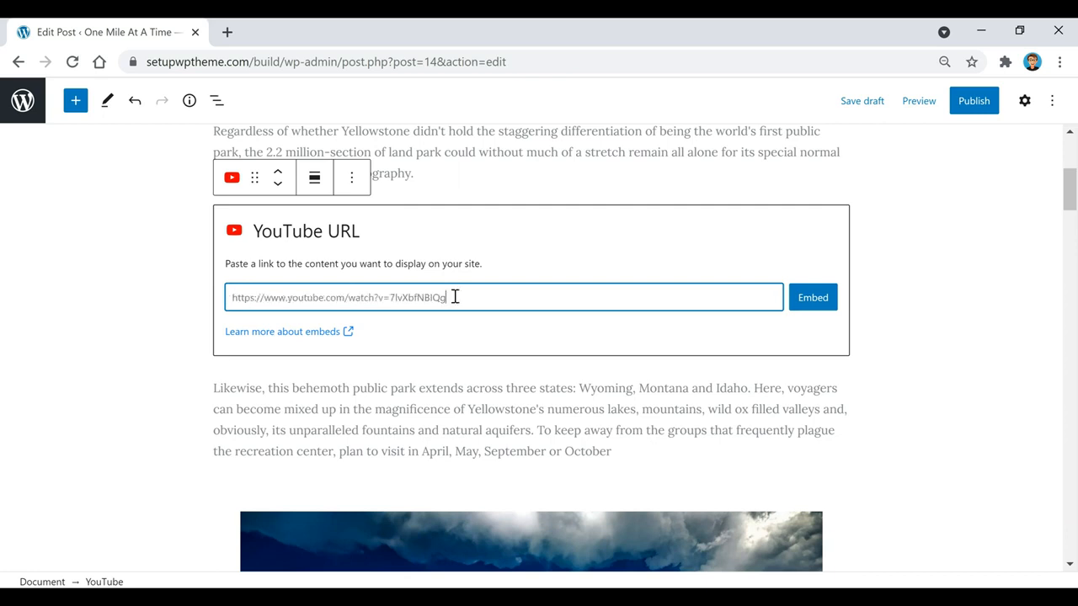
click(811, 305)
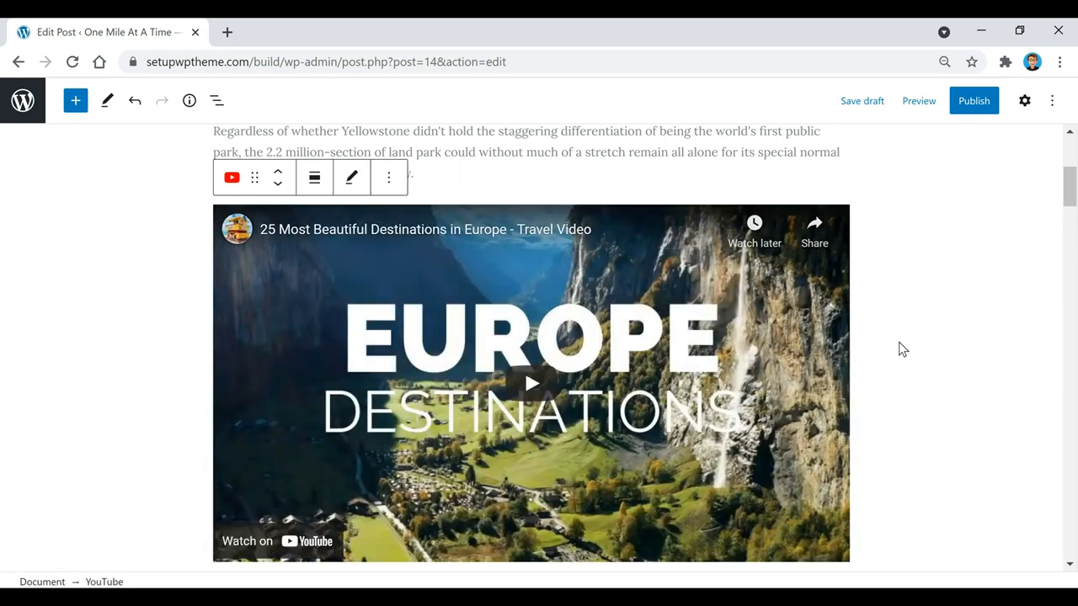
scroll(736, 332, up, 2)
scroll(505, 309, down, 1)
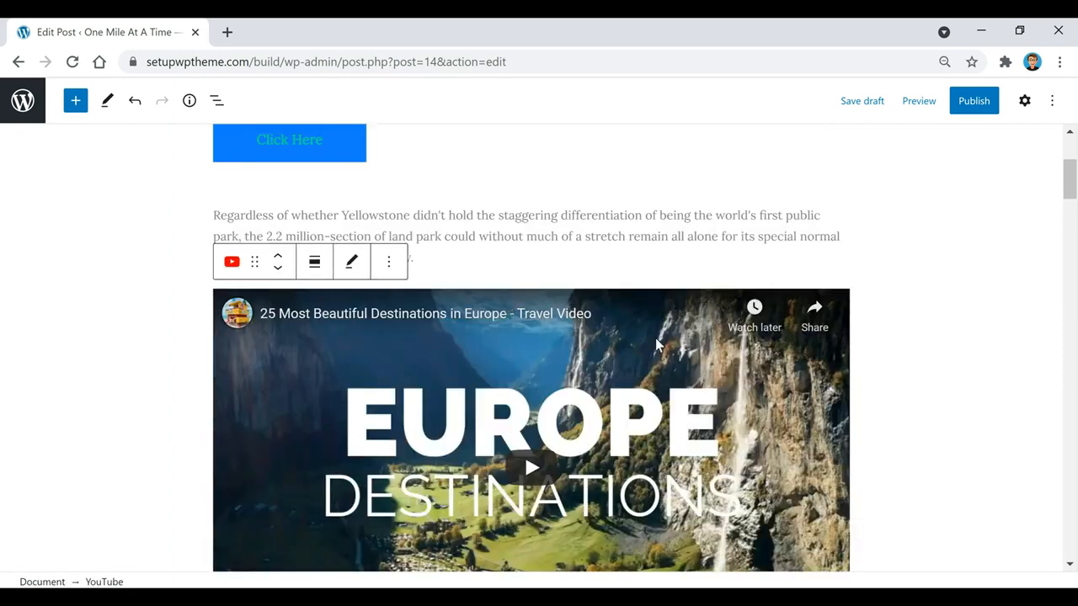
scroll(567, 325, down, 2)
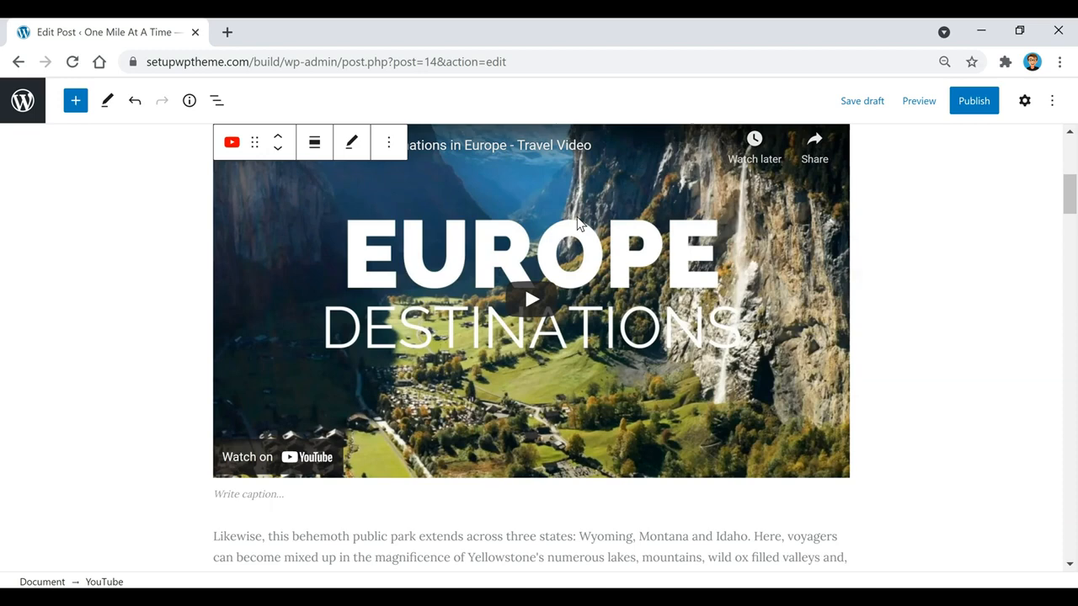
click(315, 143)
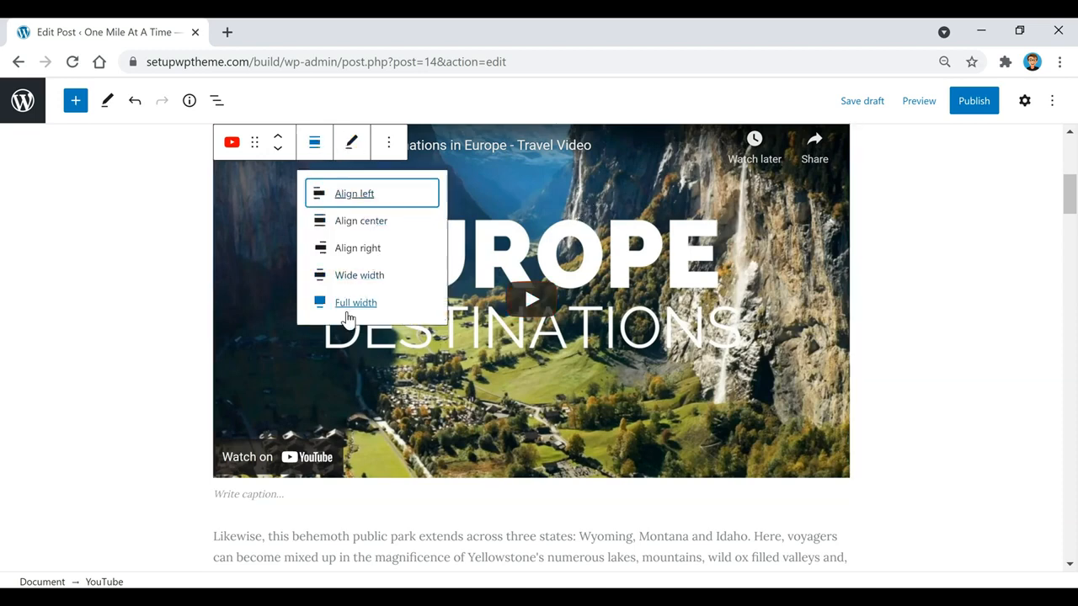
click(918, 246)
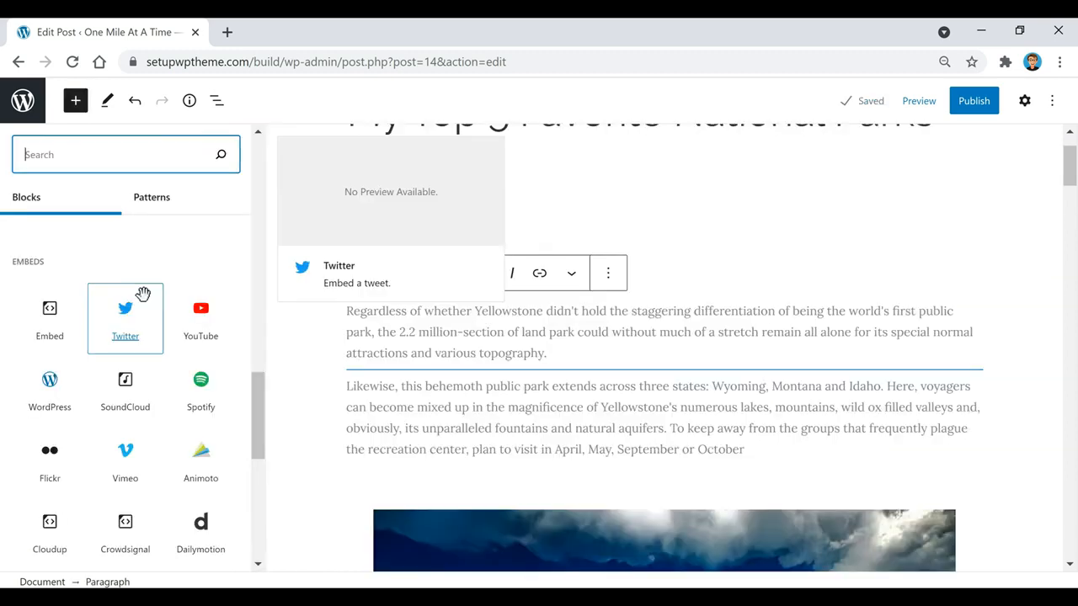
Scroll through the other Embeds block types, then close the block library
scroll(142, 294, down, 2)
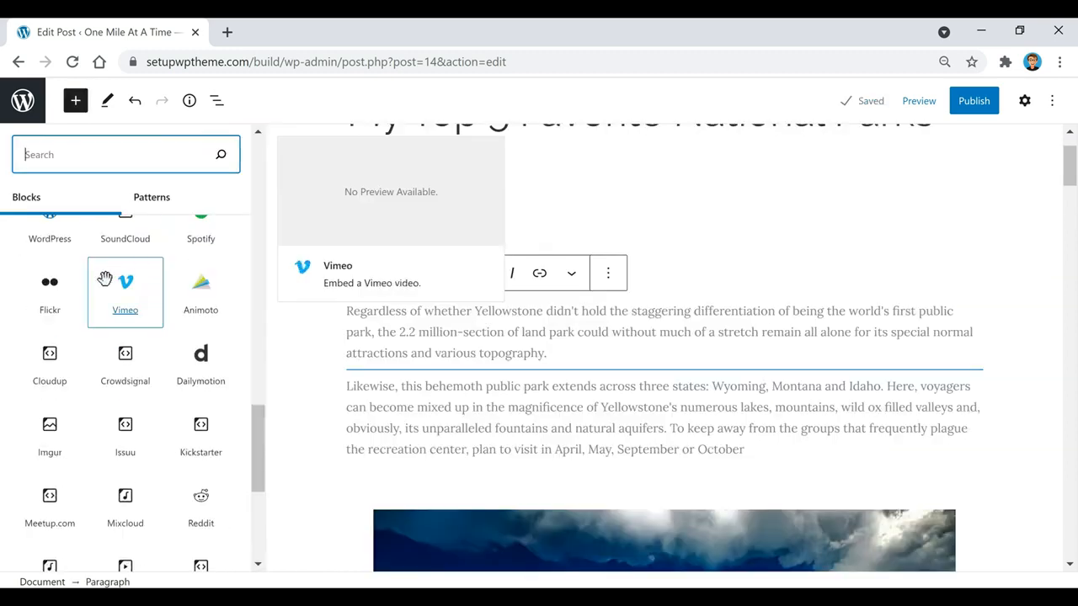
scroll(93, 286, down, 1)
scroll(132, 286, down, 3)
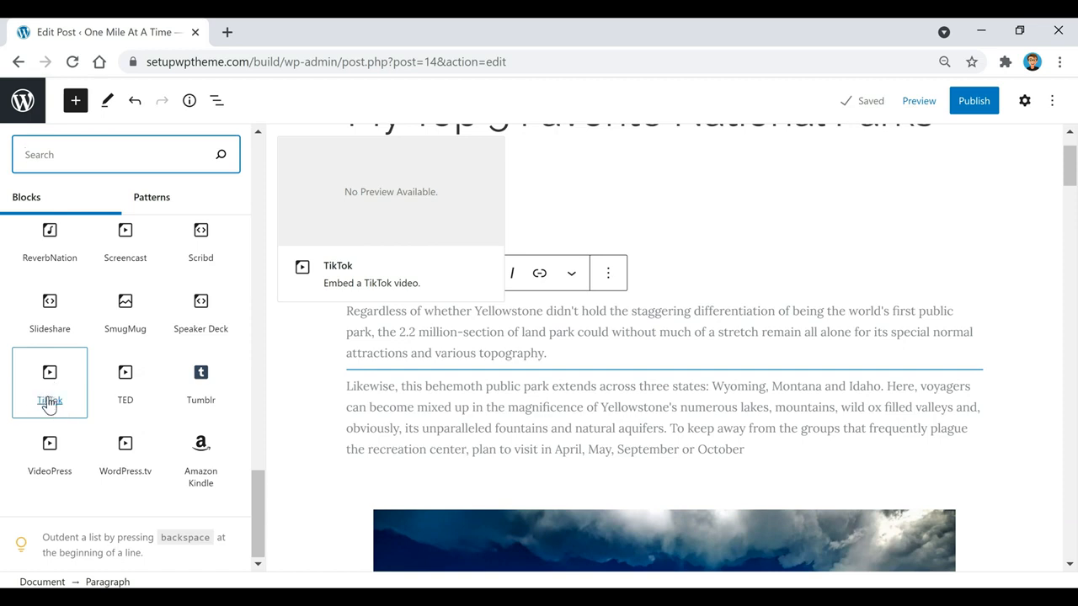
scroll(81, 426, up, 5)
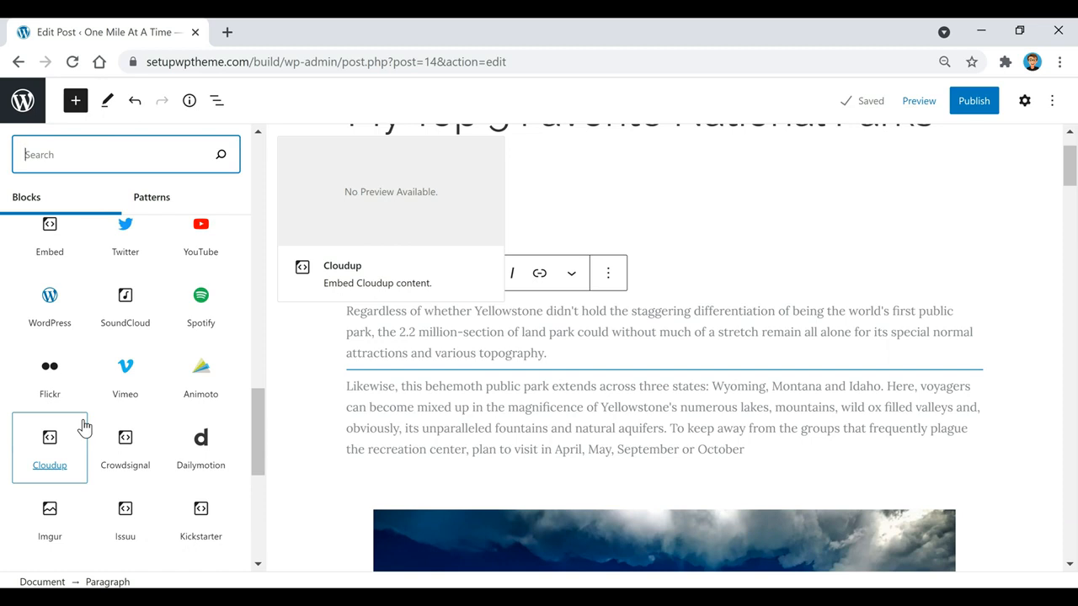
scroll(85, 427, up, 3)
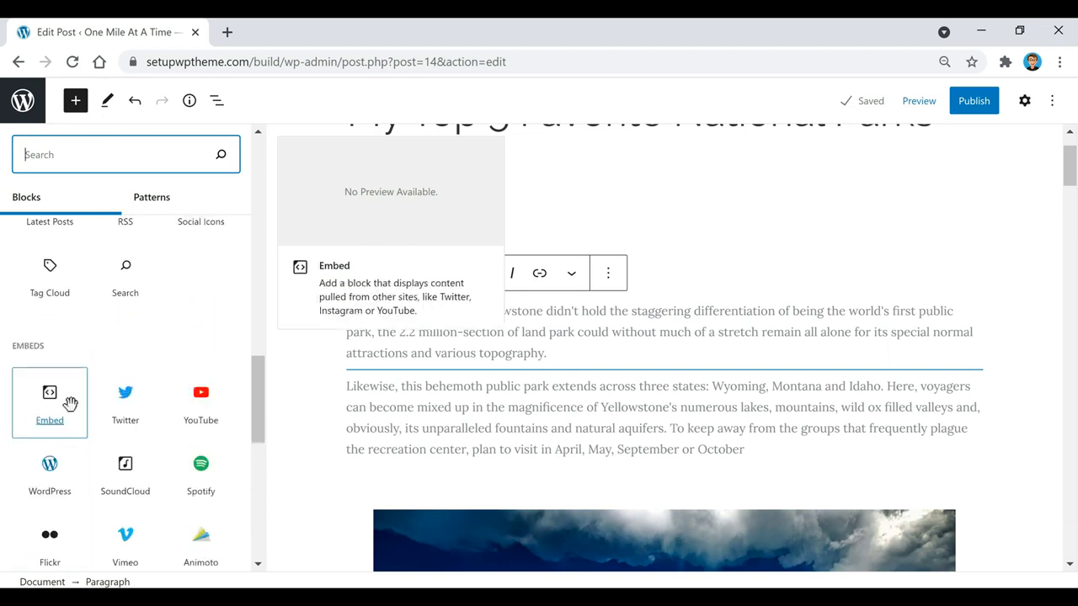
key(Escape)
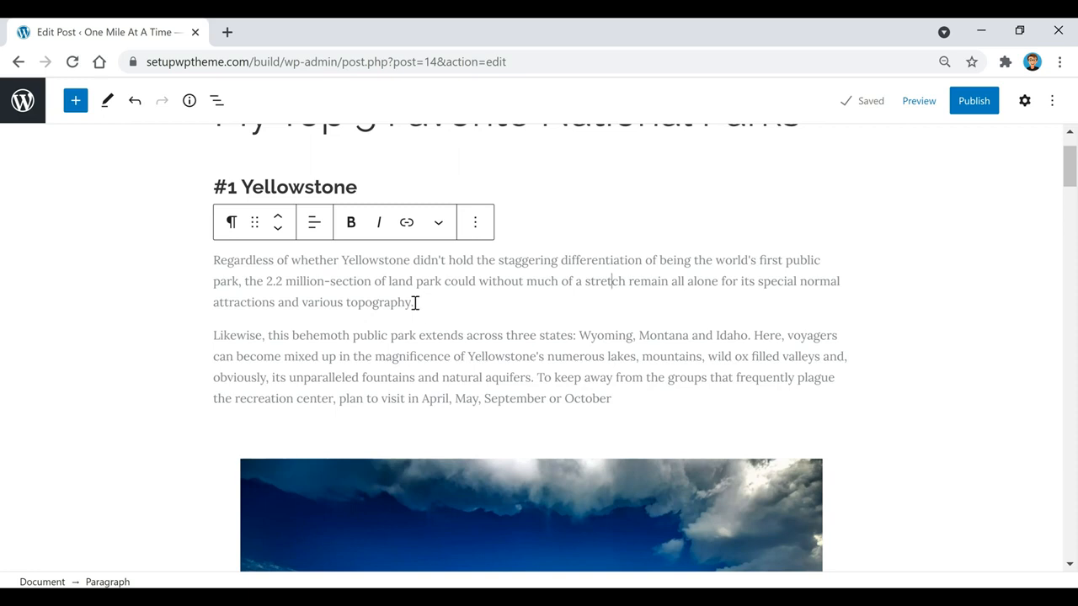
Link the word 'topography' in the first Yellowstone paragraph to the pasted YouTube URL
drag(411, 298, 346, 301)
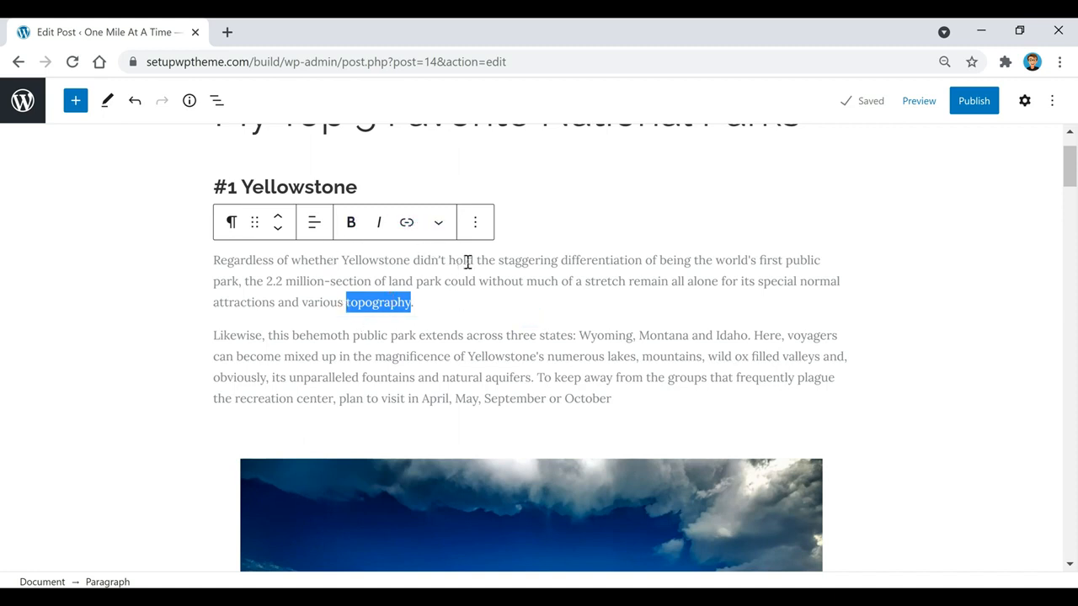
click(406, 222)
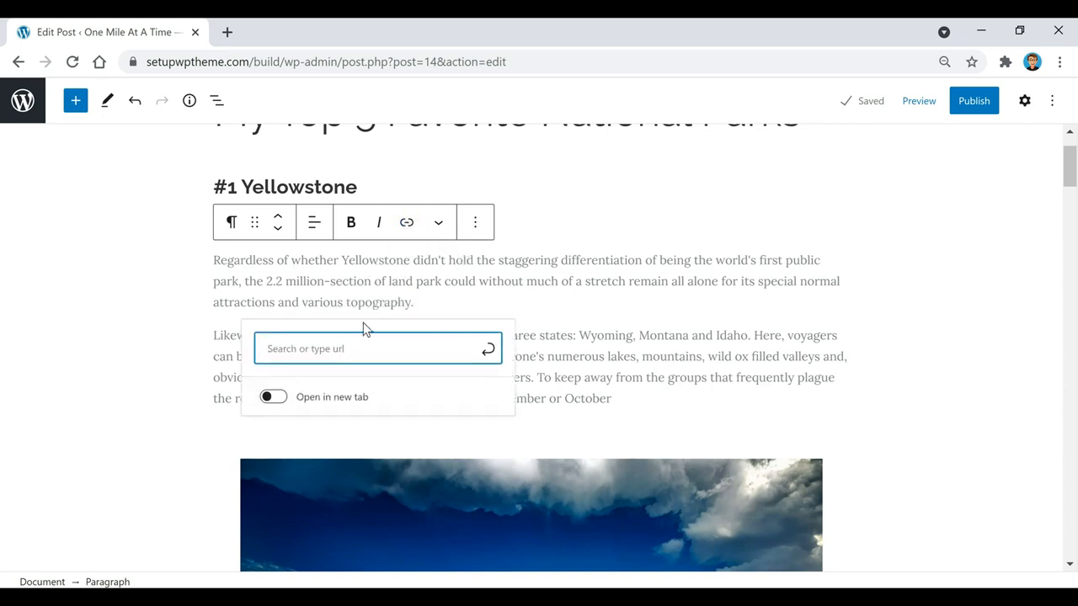
text(https://www.youtube.com/watch?v=c7Bmc-Qz5oI)
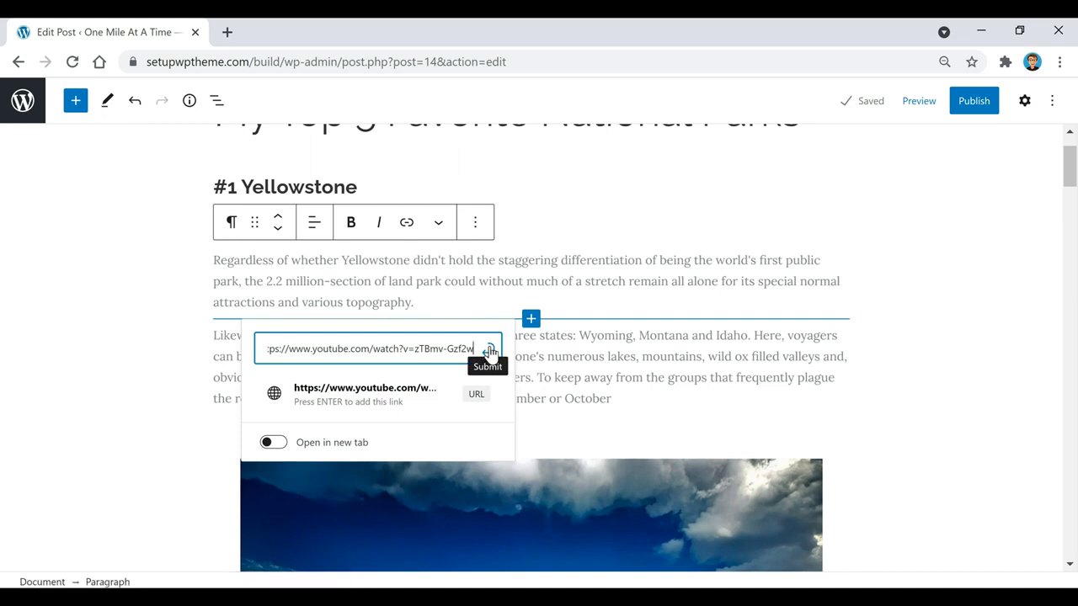
click(489, 351)
click(469, 309)
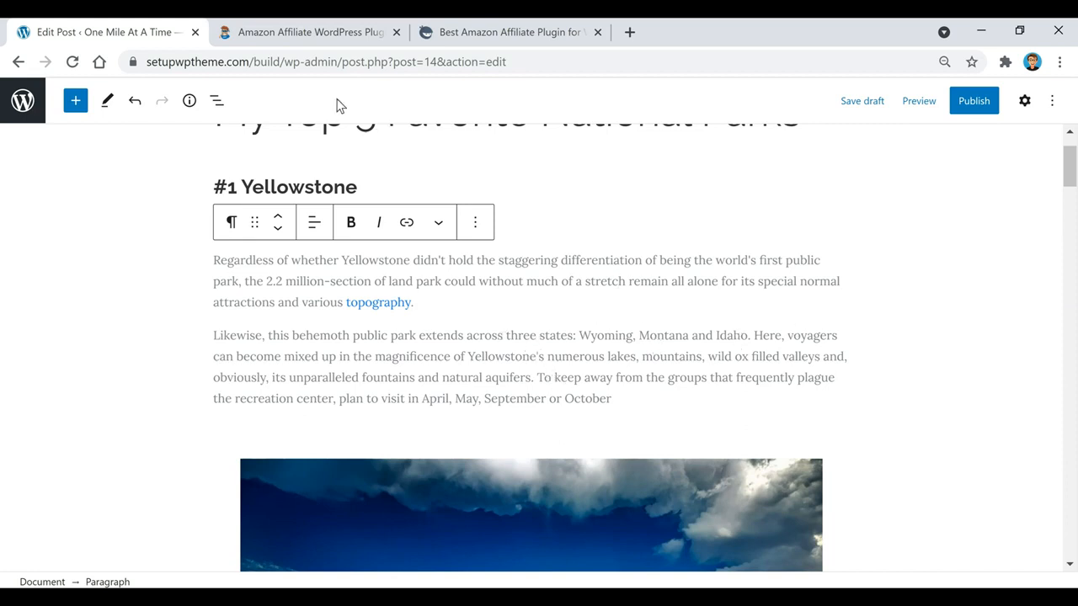
click(300, 30)
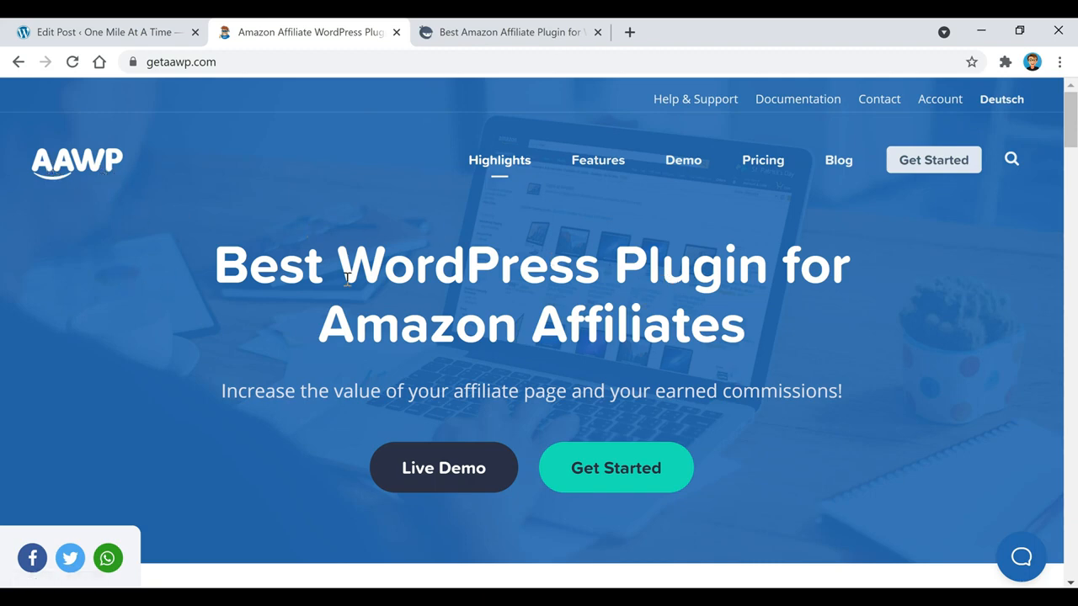
scroll(432, 286, down, 5)
scroll(461, 412, up, 5)
click(517, 34)
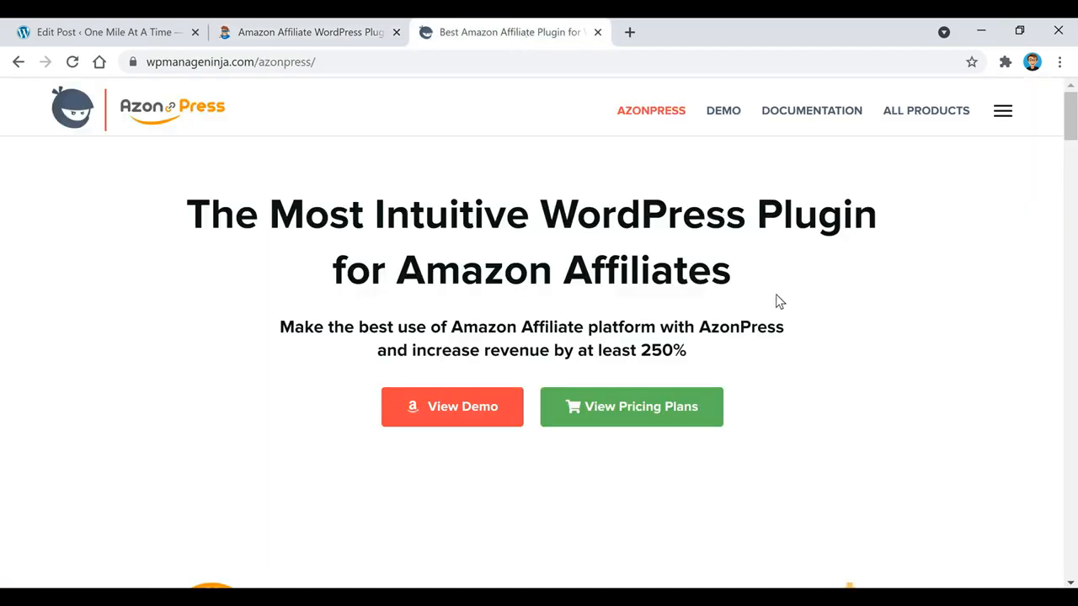
scroll(713, 329, down, 9)
scroll(580, 373, up, 9)
click(105, 36)
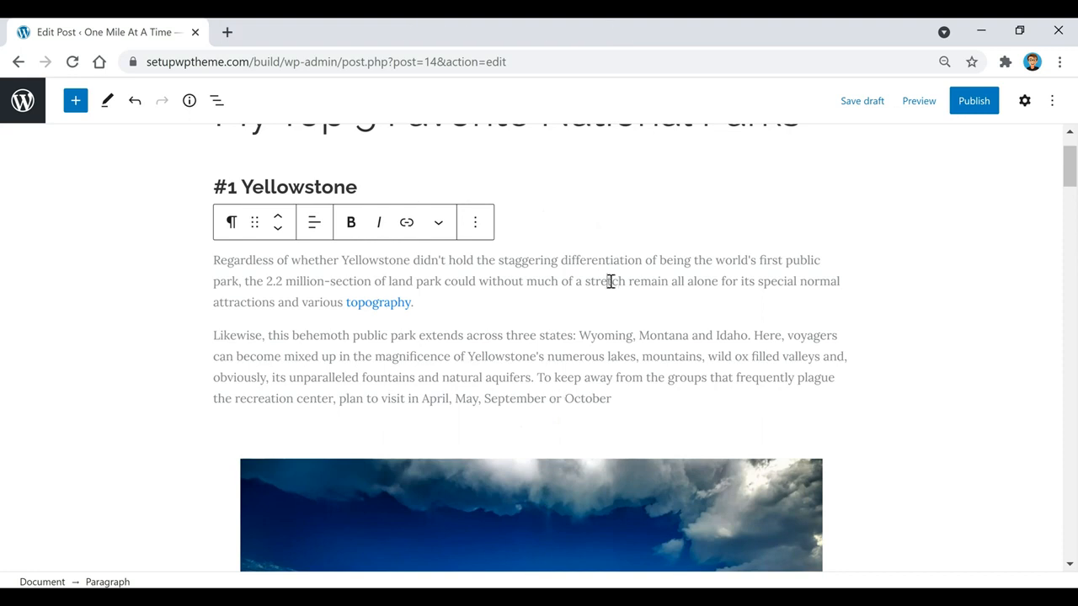
Publish 'My Top 5 Favorite National Parks' via the pre-publish panel and view the live post
scroll(654, 367, up, 1)
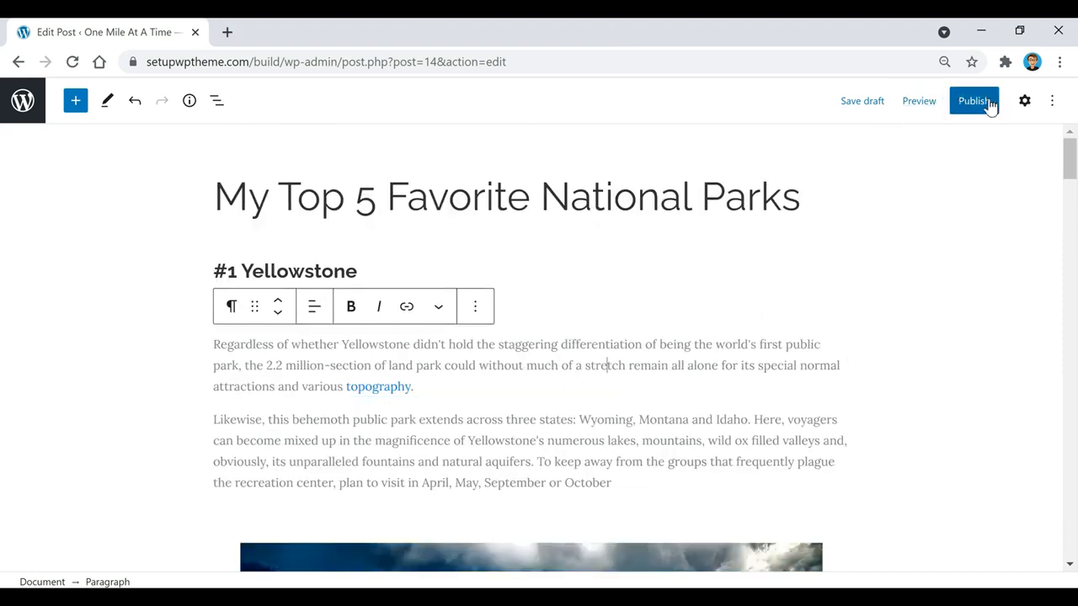
click(1025, 101)
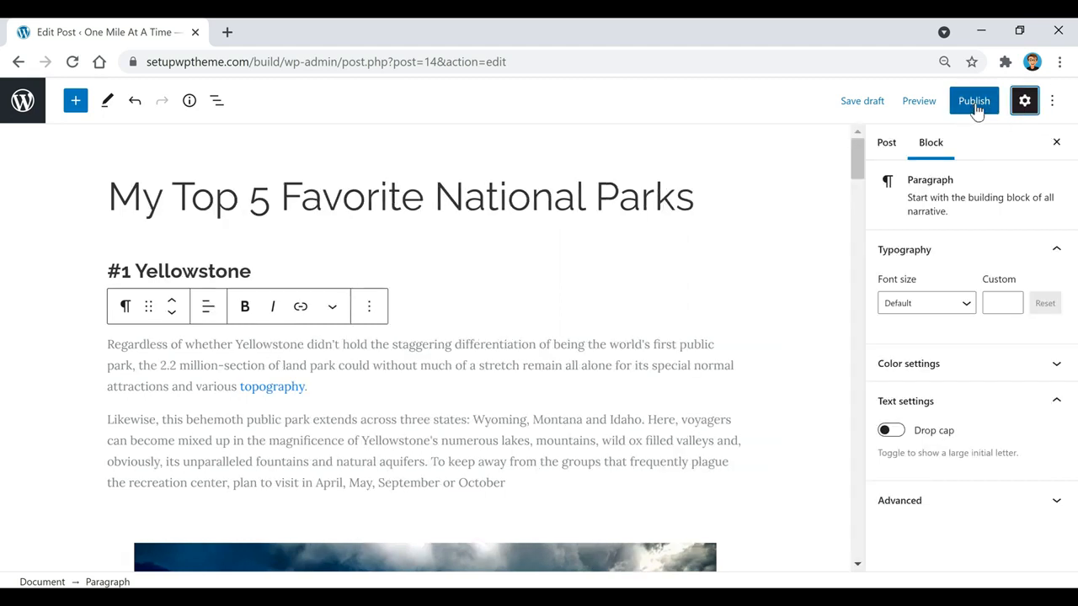
click(975, 106)
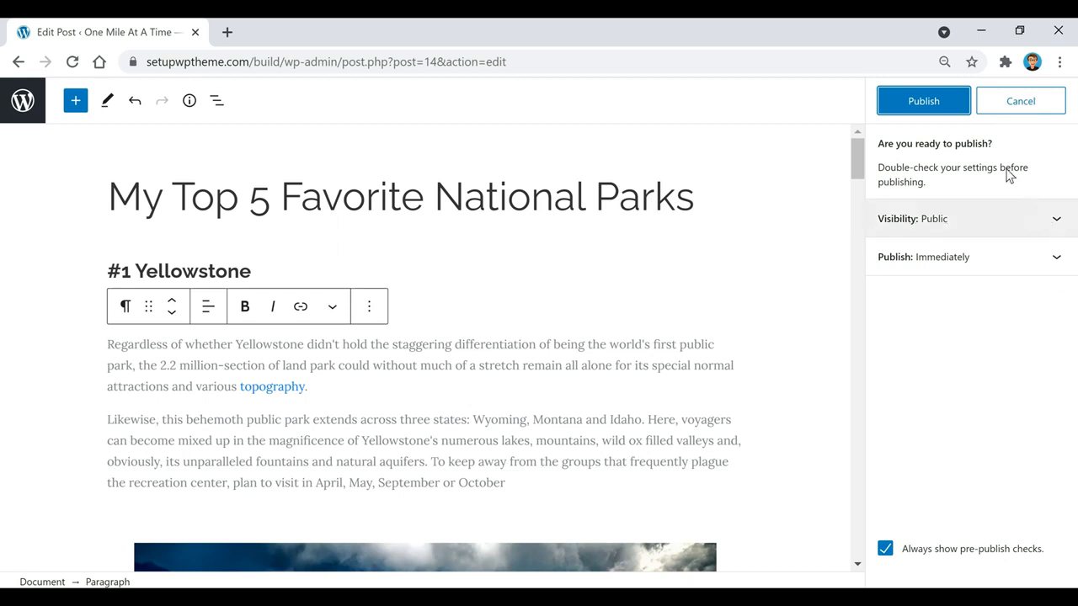
click(926, 104)
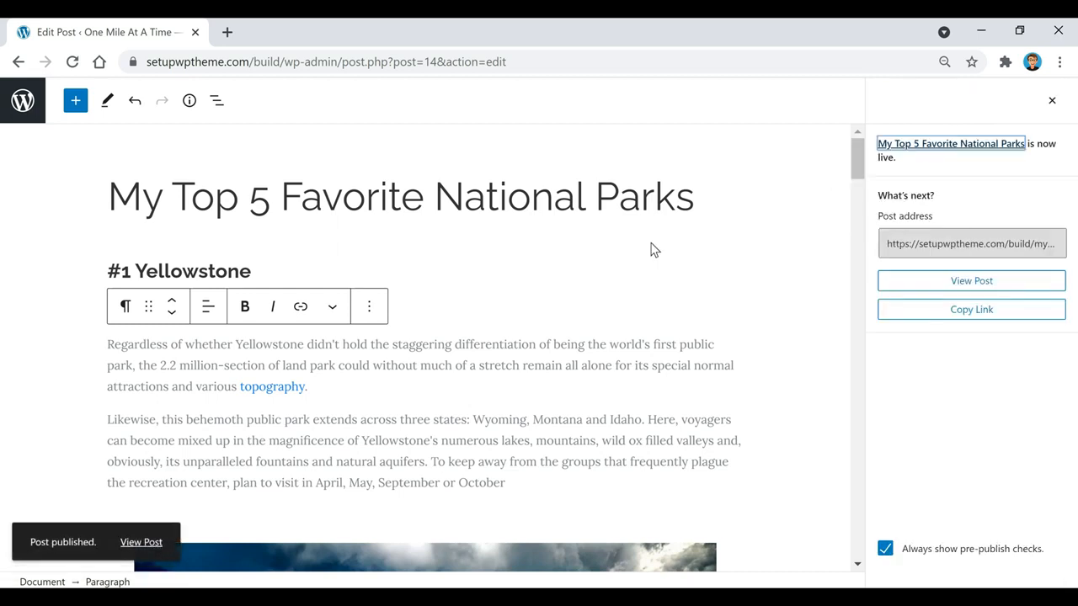
click(145, 543)
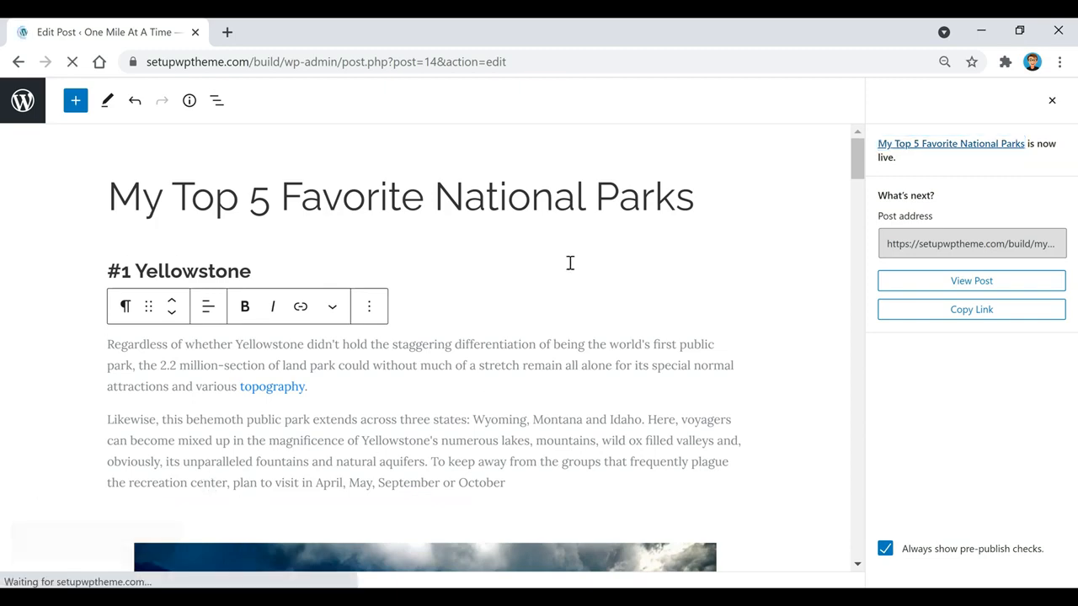
Read through the published post on the live site, then return to the Dashboard
scroll(265, 405, down, 5)
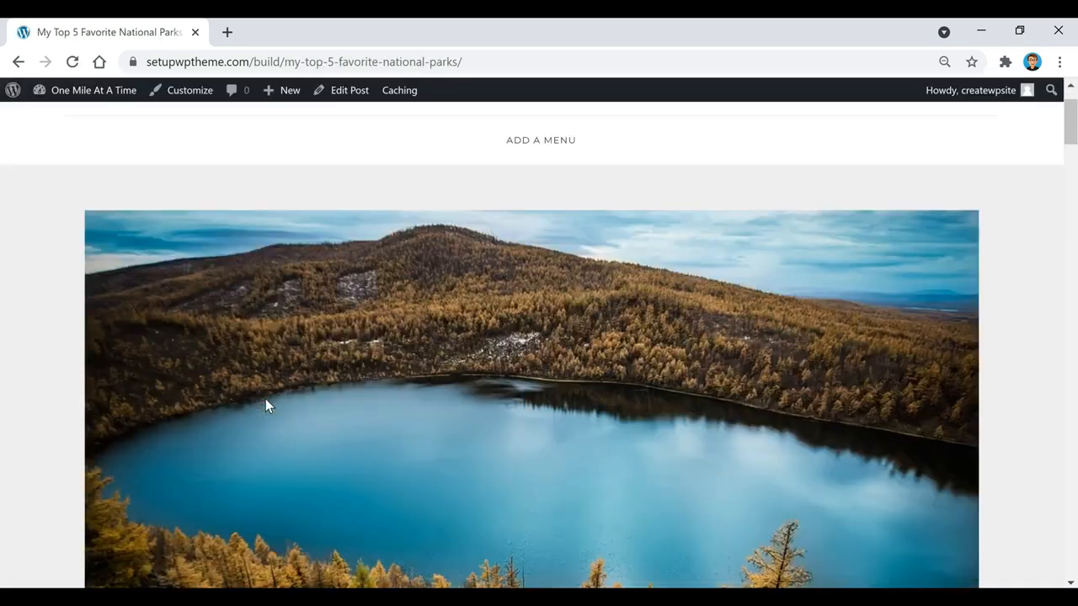
scroll(266, 405, down, 8)
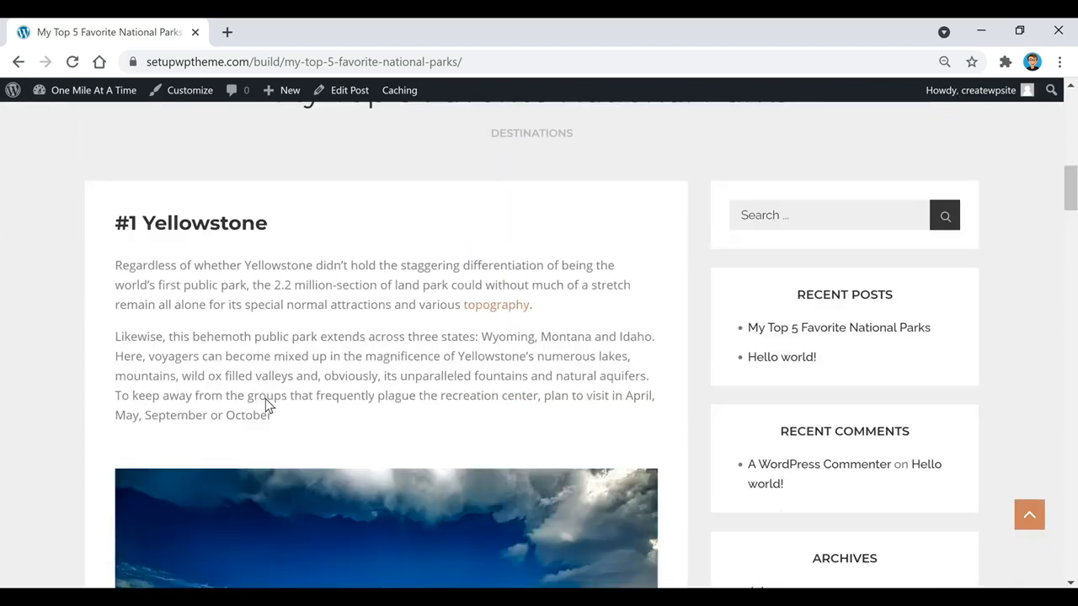
scroll(265, 406, down, 15)
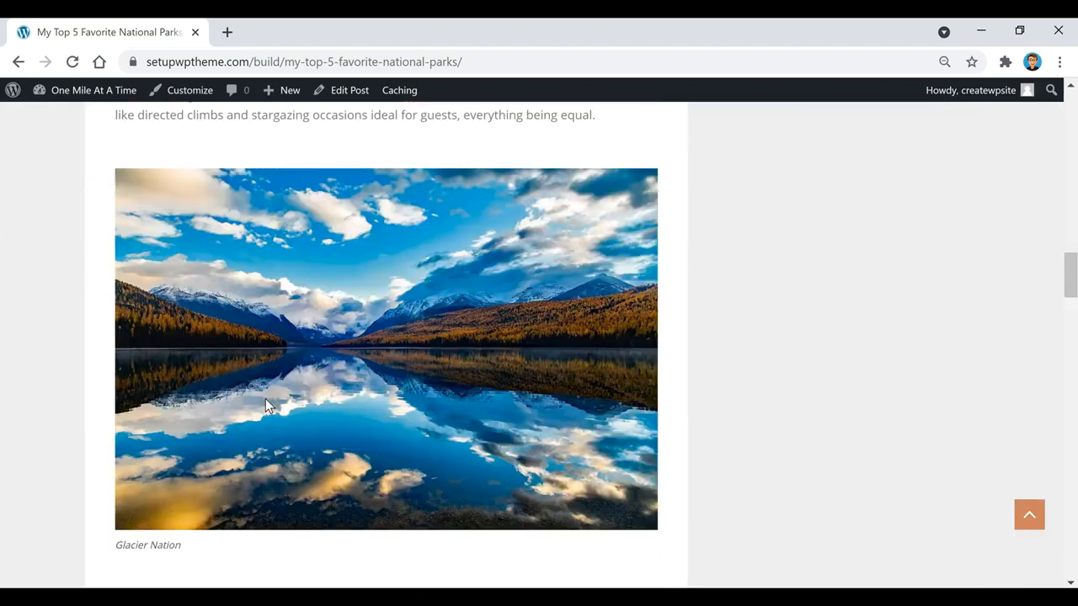
scroll(265, 406, down, 15)
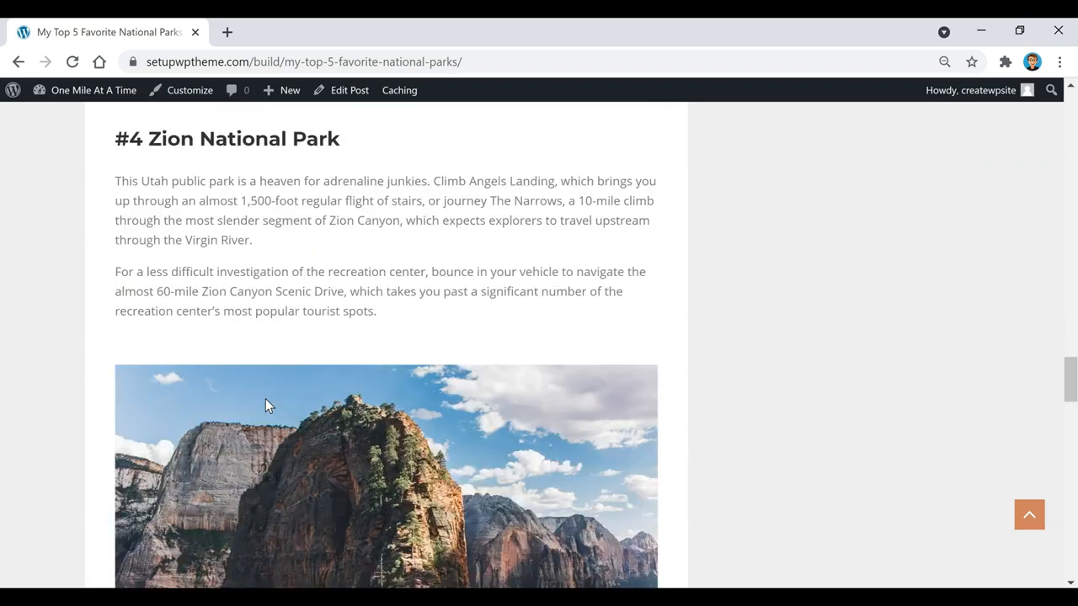
scroll(266, 405, down, 12)
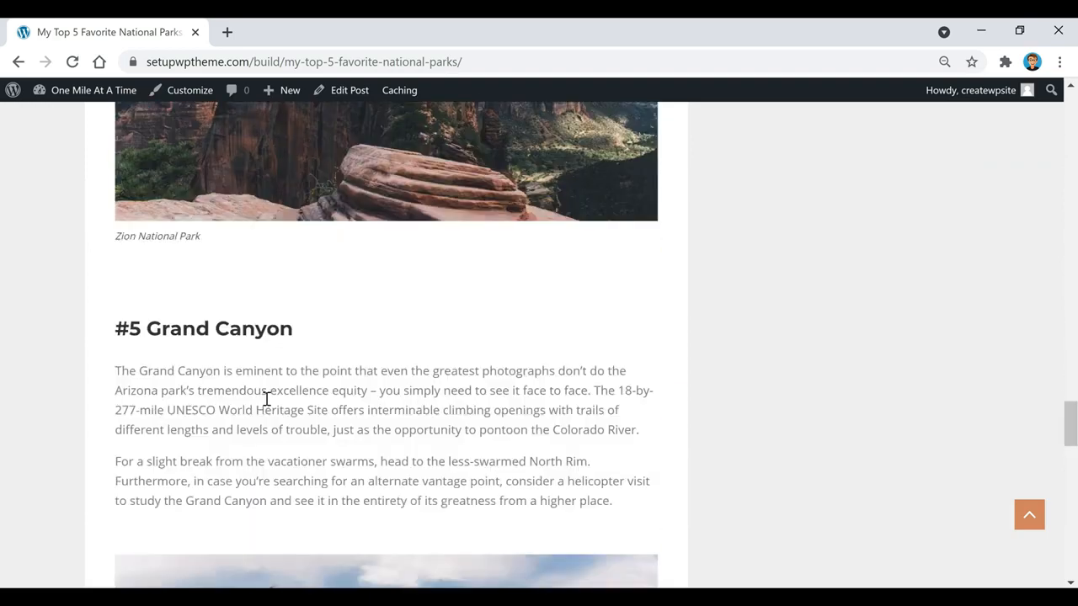
mouse_move(74, 93)
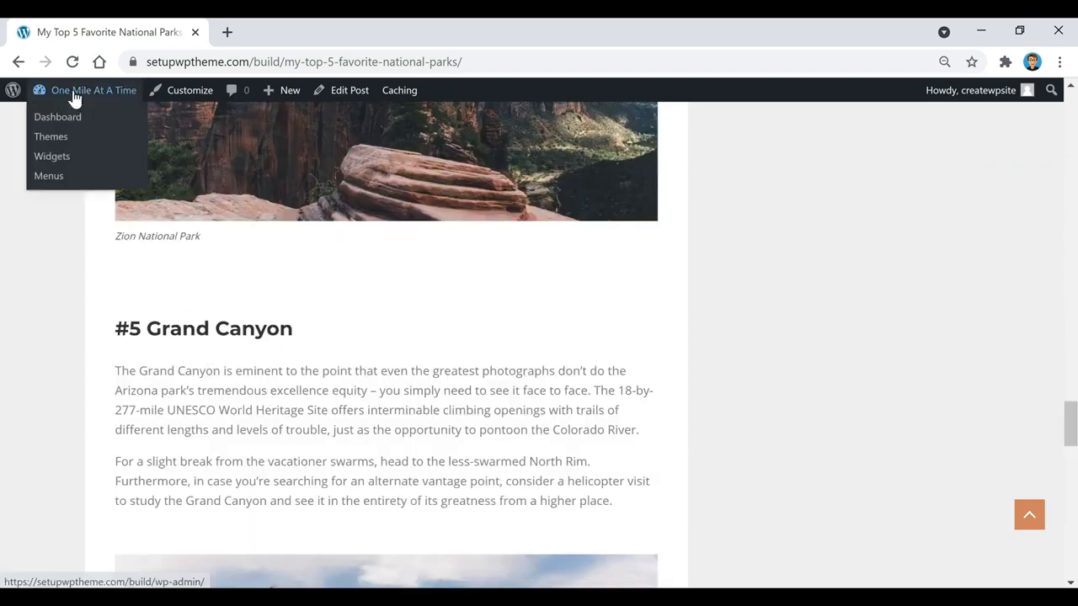
click(59, 120)
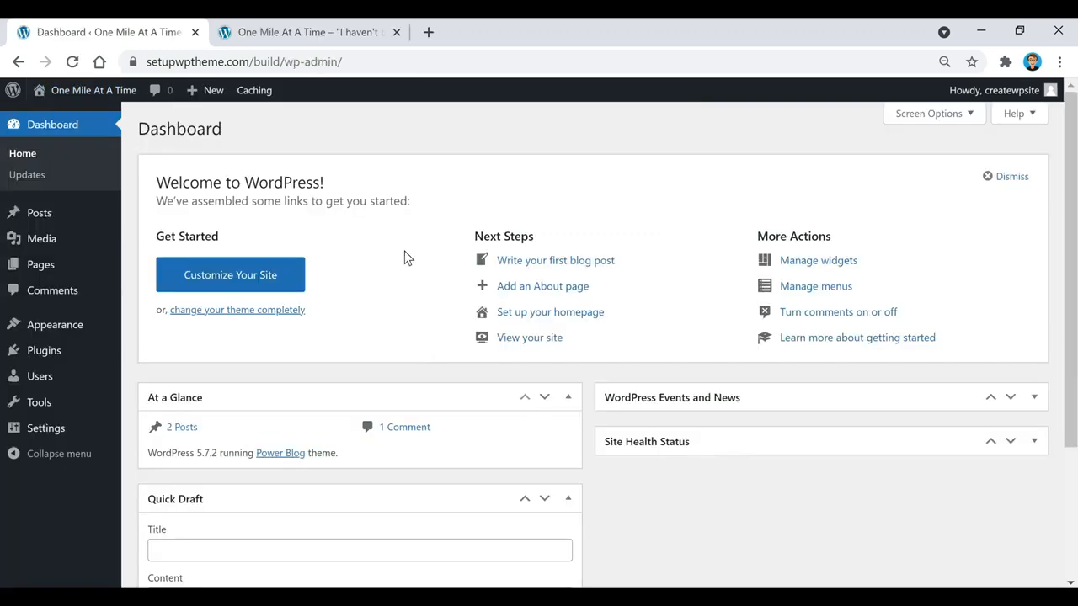
On the live homepage, follow the empty menu area's ADD A MENU link to the Menus page
click(299, 33)
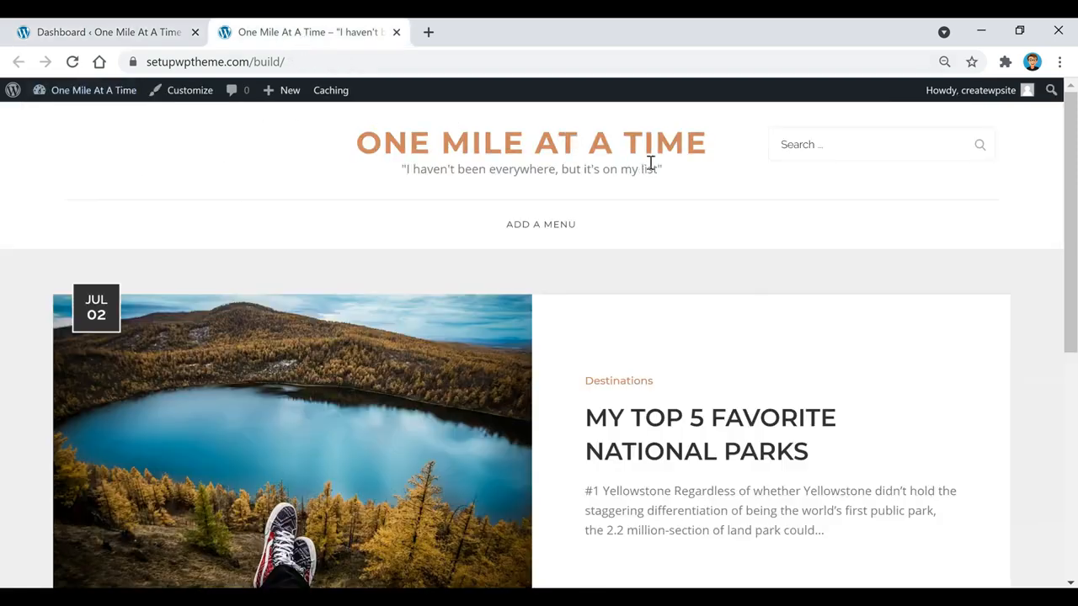
scroll(741, 228, down, 1)
scroll(472, 455, up, 1)
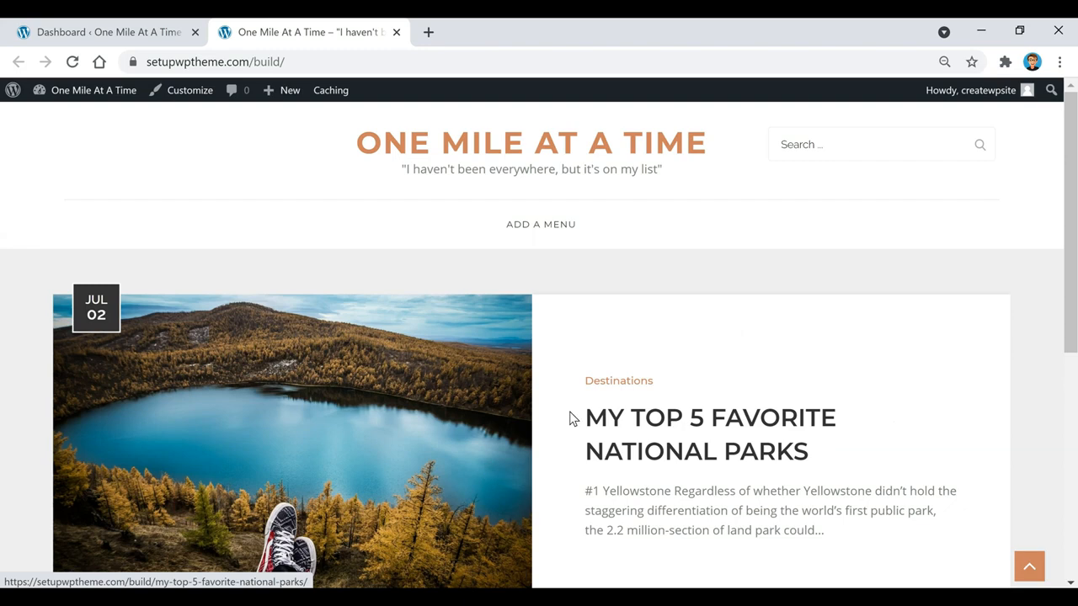
click(533, 229)
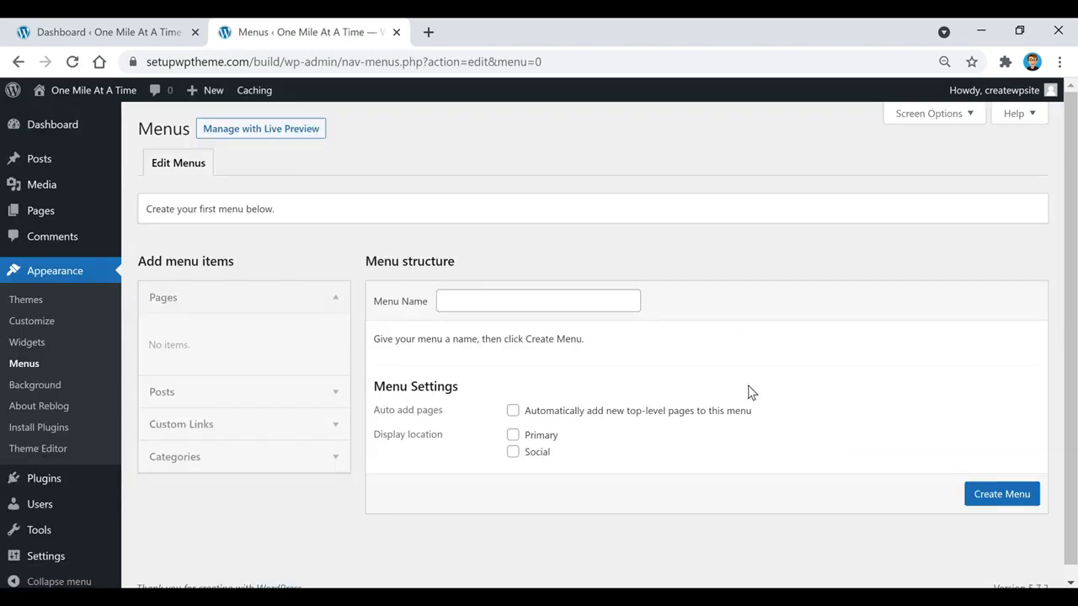
In the Dashboard tab, go to Appearance > Menus to reach the menu editor
click(154, 34)
mouse_move(57, 332)
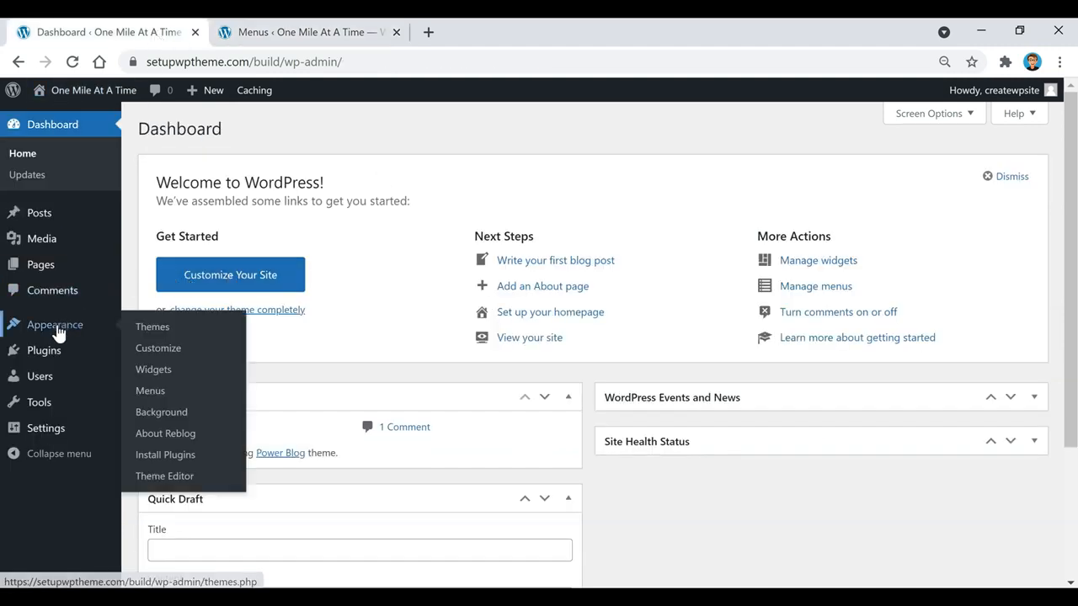
click(150, 392)
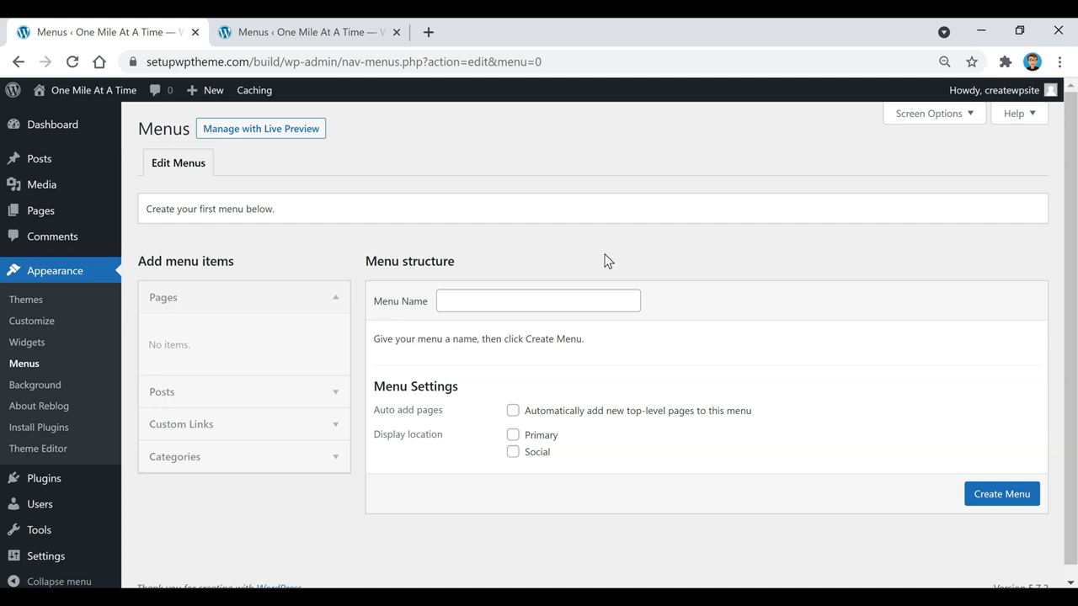
Create a menu named 'menu 1' for the Primary location, then view the live homepage
click(600, 301)
text(menu 1)
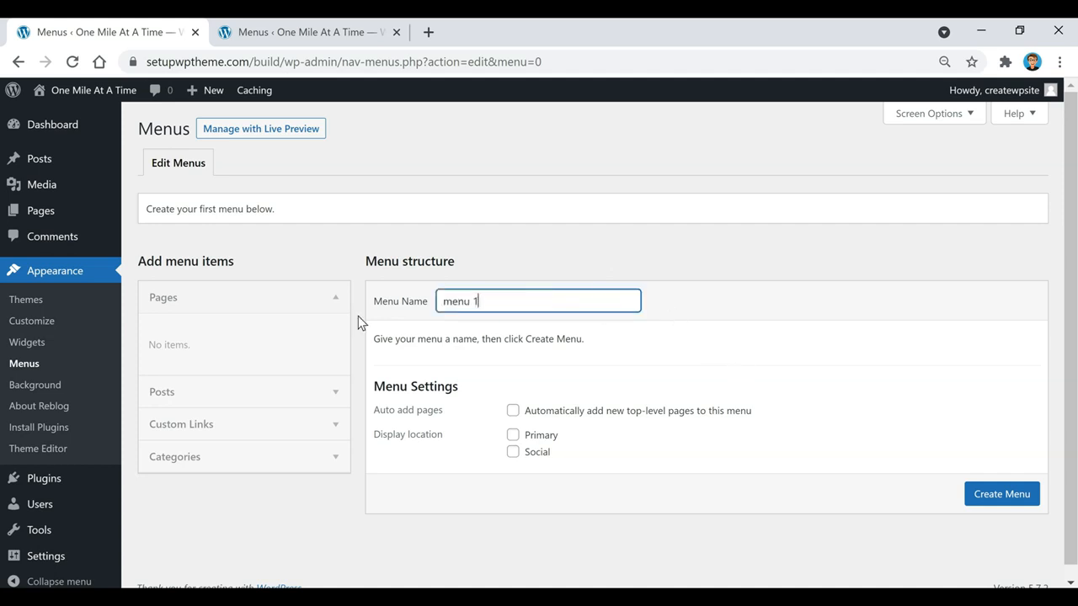
click(1002, 497)
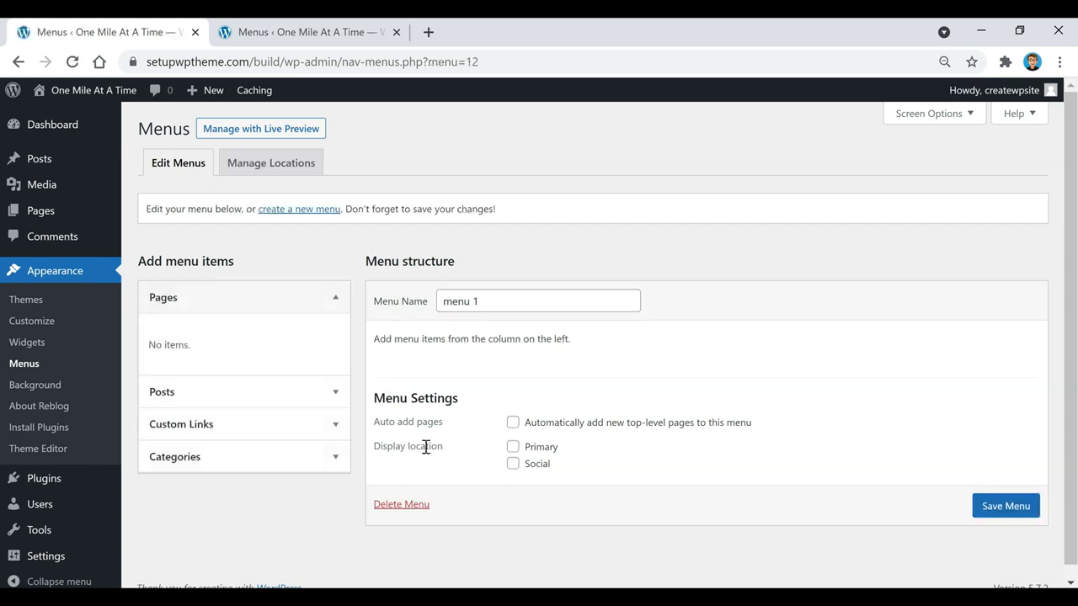
click(511, 448)
click(368, 26)
click(85, 95)
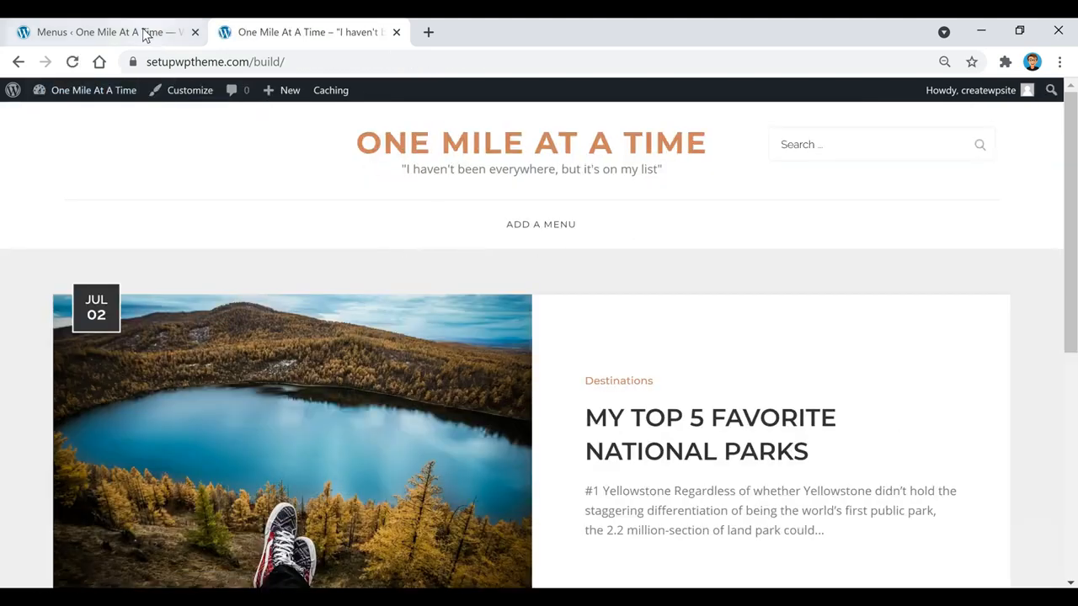
click(144, 32)
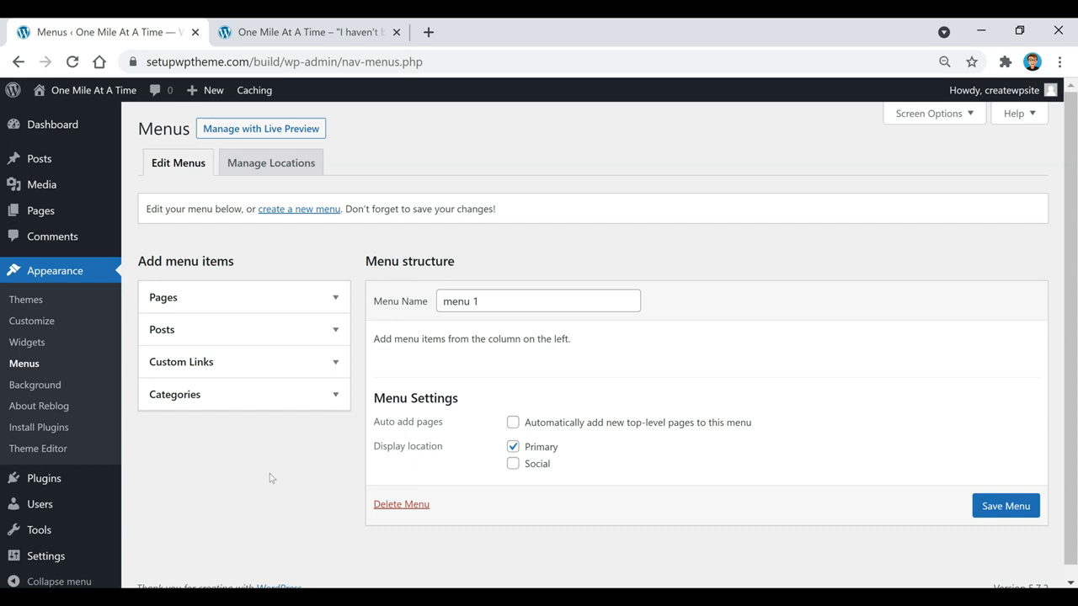
From the full category list, add Destinations, Photos, Stories, Tips & Tricks, Travel Gear, Food and Chicken to the menu
click(263, 402)
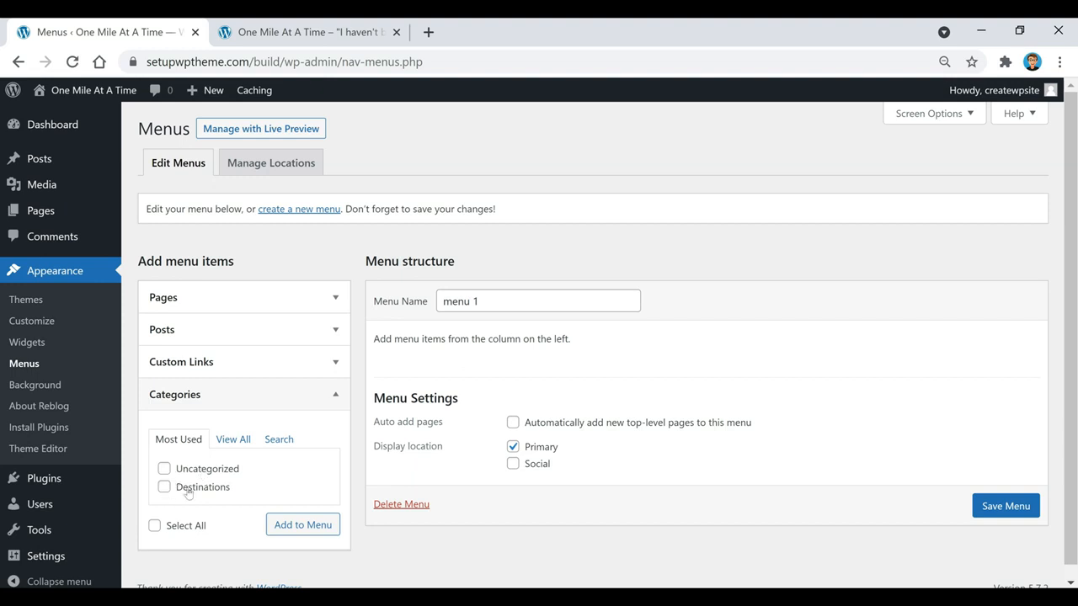
click(239, 444)
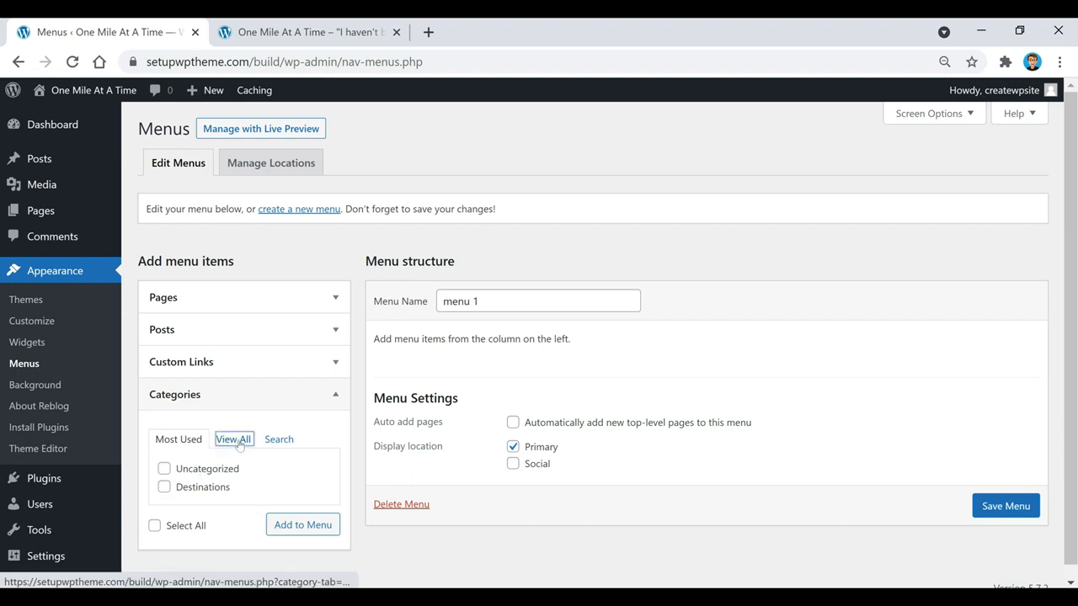
scroll(238, 389, down, 1)
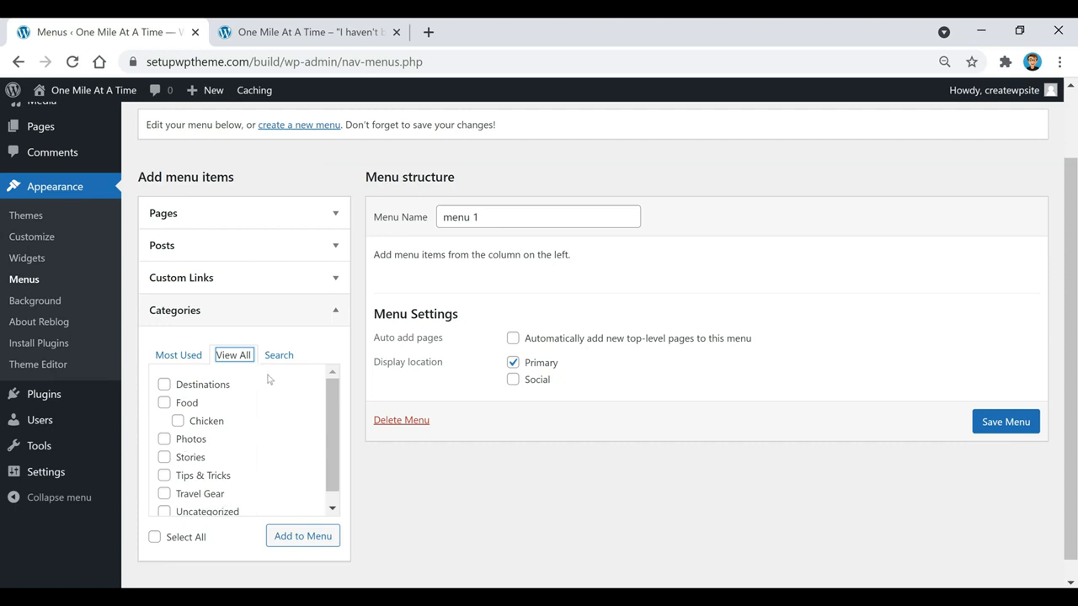
click(211, 390)
click(190, 443)
click(187, 460)
click(197, 477)
click(207, 495)
scroll(229, 462, down, 1)
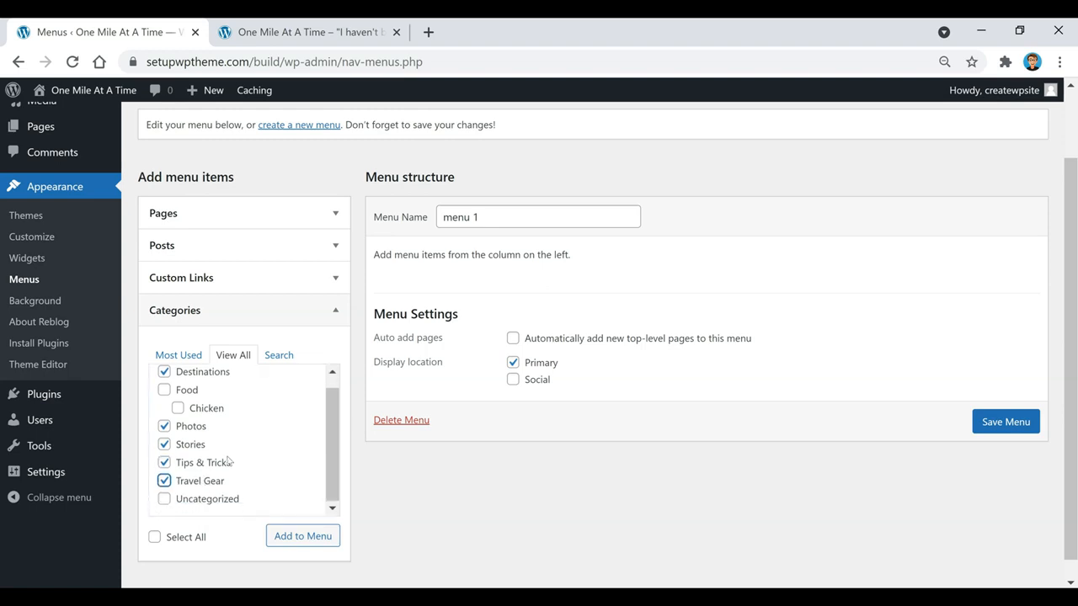
scroll(228, 462, up, 1)
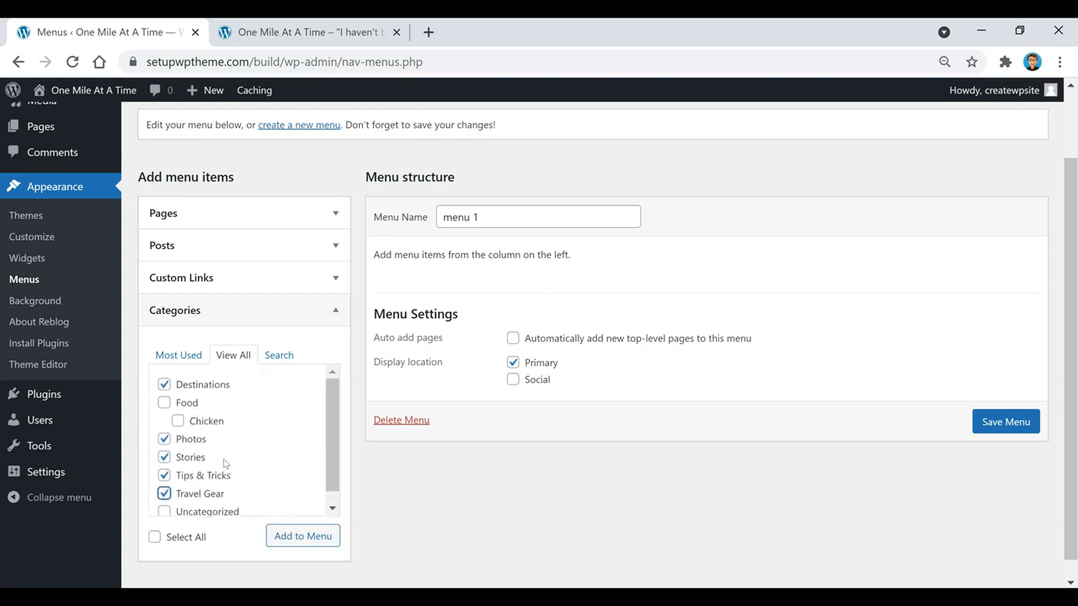
click(164, 404)
click(178, 422)
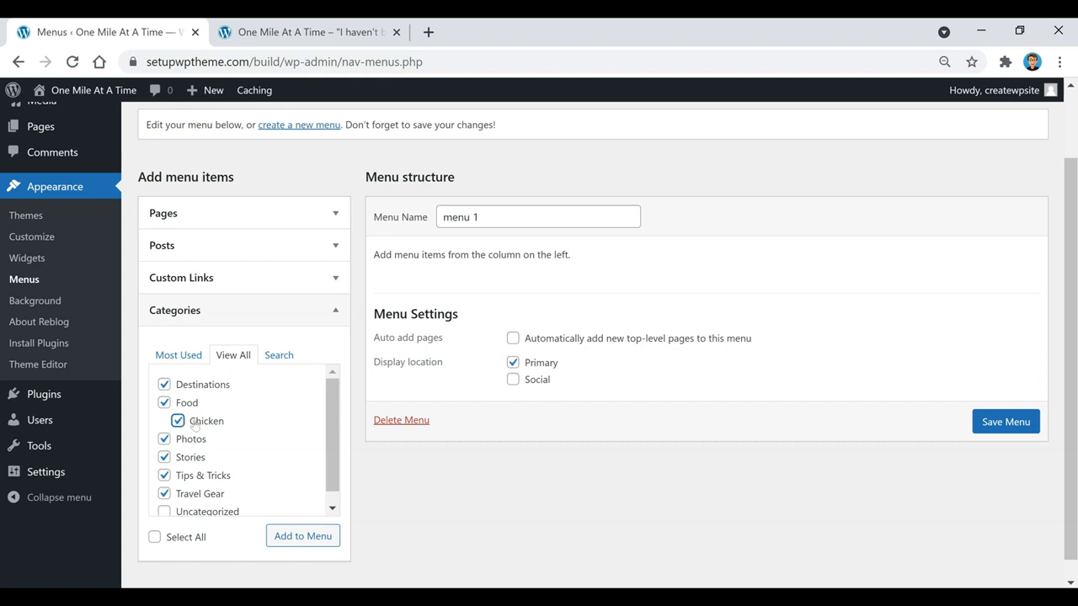
click(297, 539)
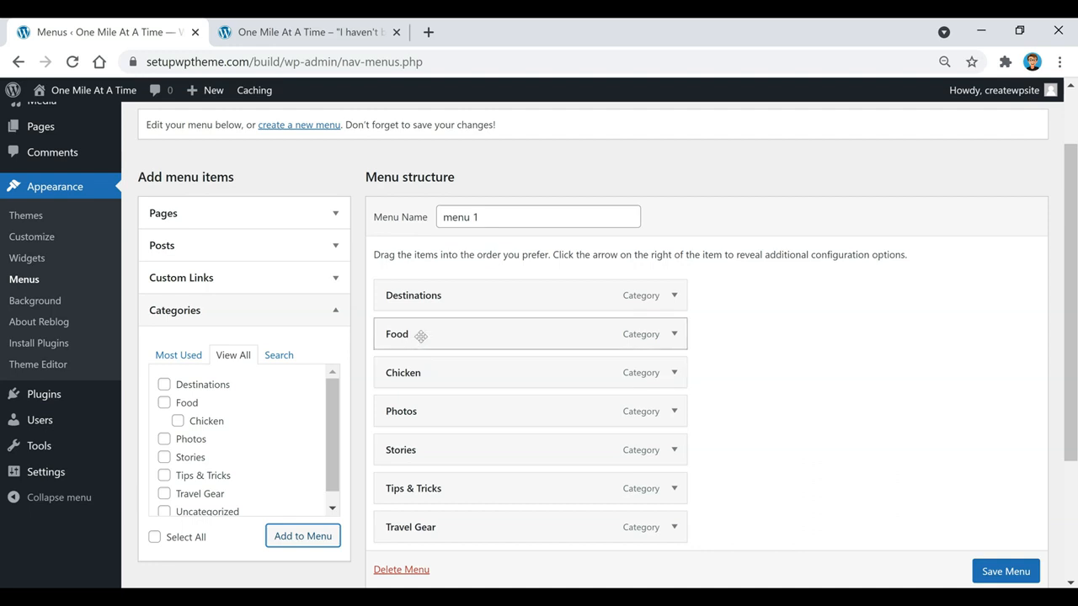
Nest Chicken under Food, move Photos after Destinations, and put Travel Gear above Tips & Tricks
drag(395, 376, 432, 376)
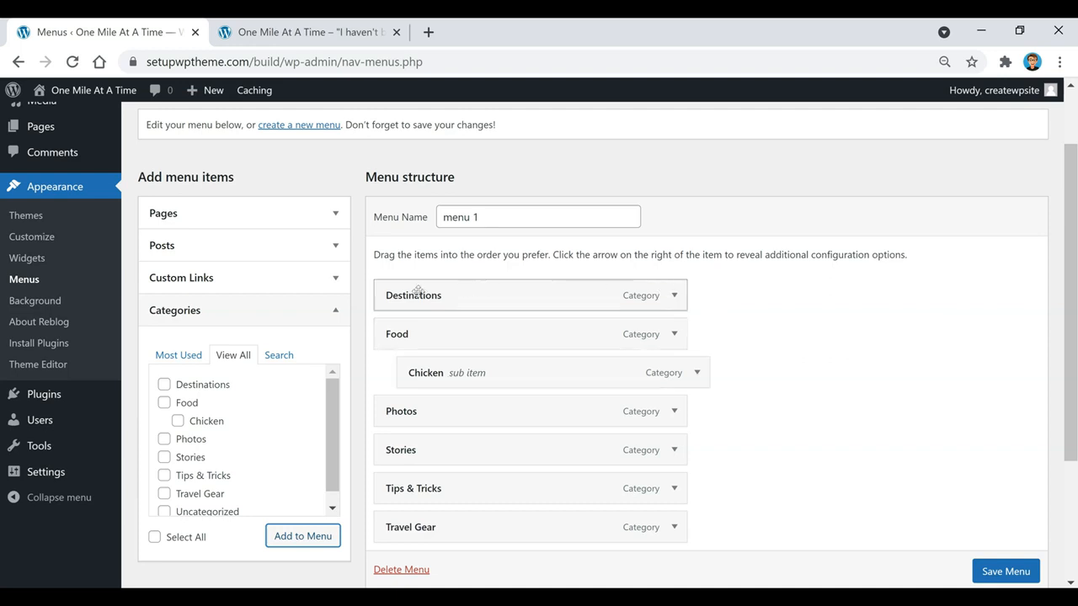
drag(442, 412, 417, 333)
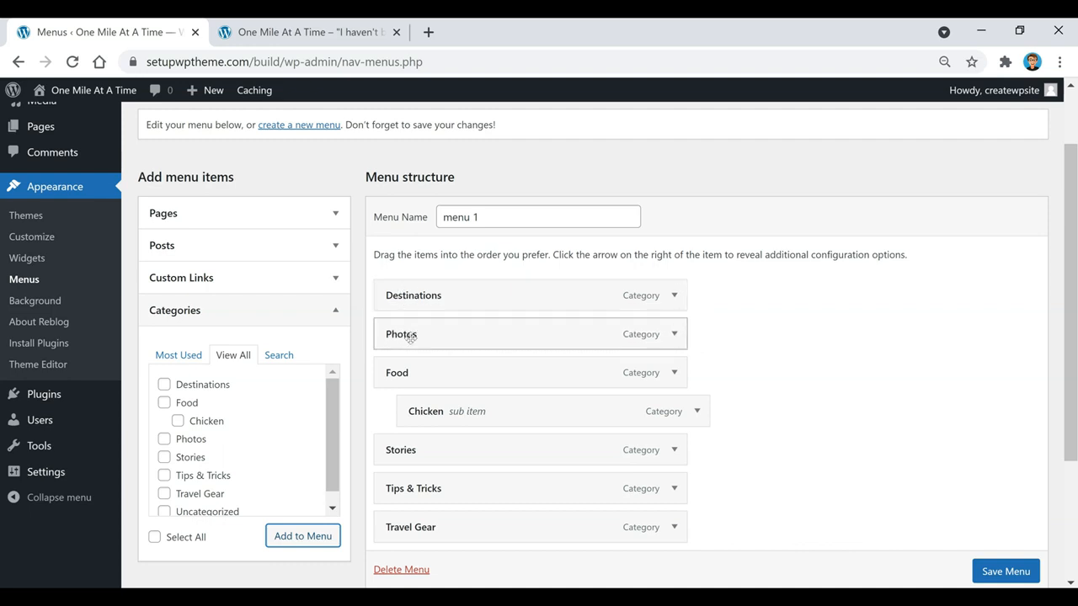
drag(436, 524, 425, 483)
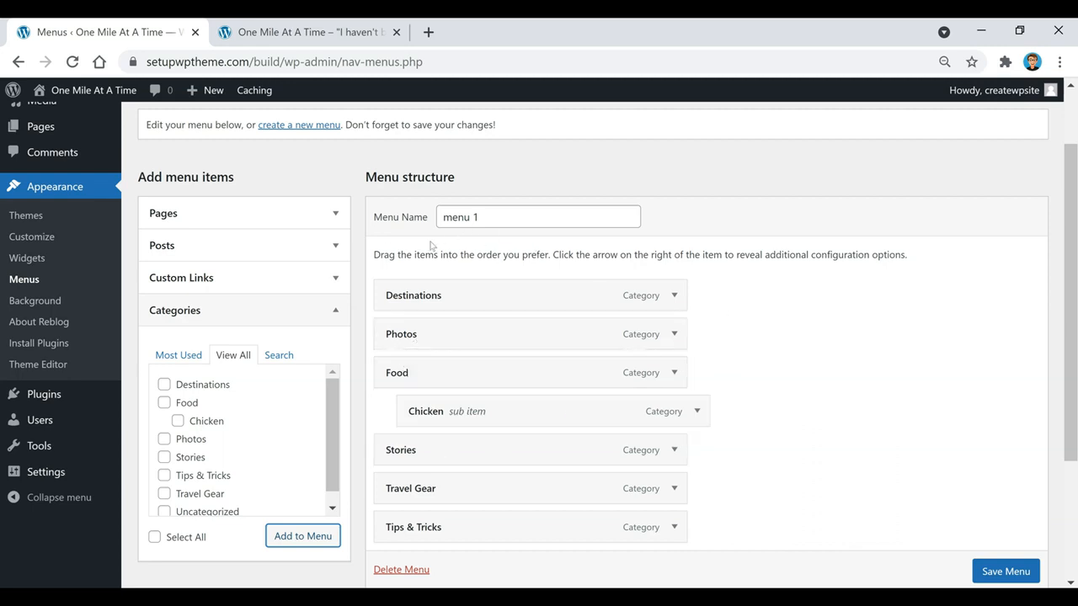
Add a 'Home' custom link to the site's base URL and move it to the top of the menu
click(241, 279)
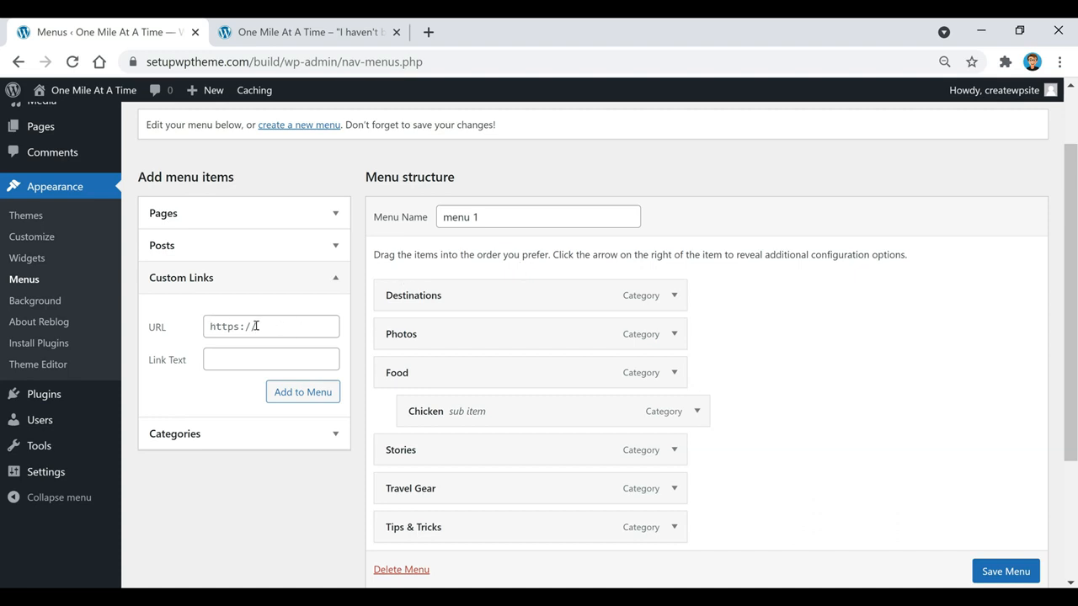
drag(282, 62, 66, 208)
key(ctrl+c)
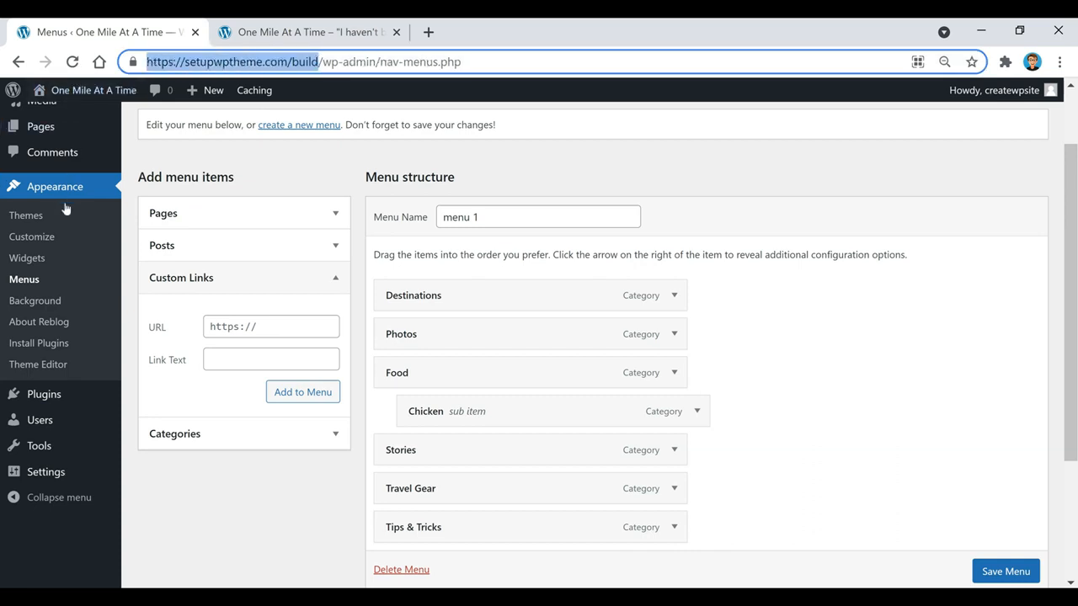
click(266, 329)
key(ctrl+v)
click(243, 359)
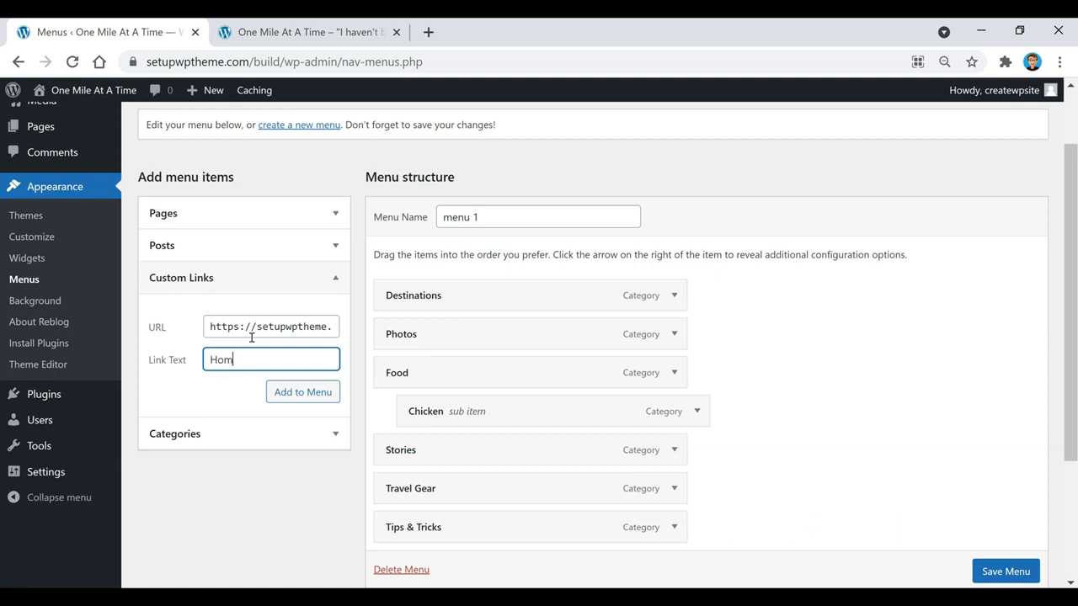
click(295, 395)
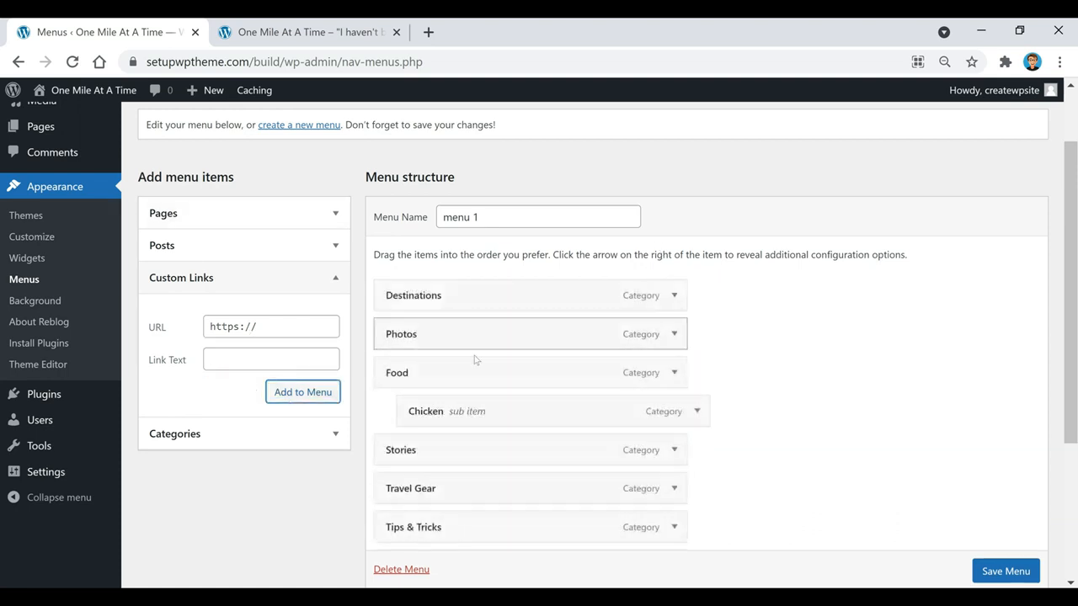
scroll(477, 457, down, 1)
drag(429, 479, 423, 204)
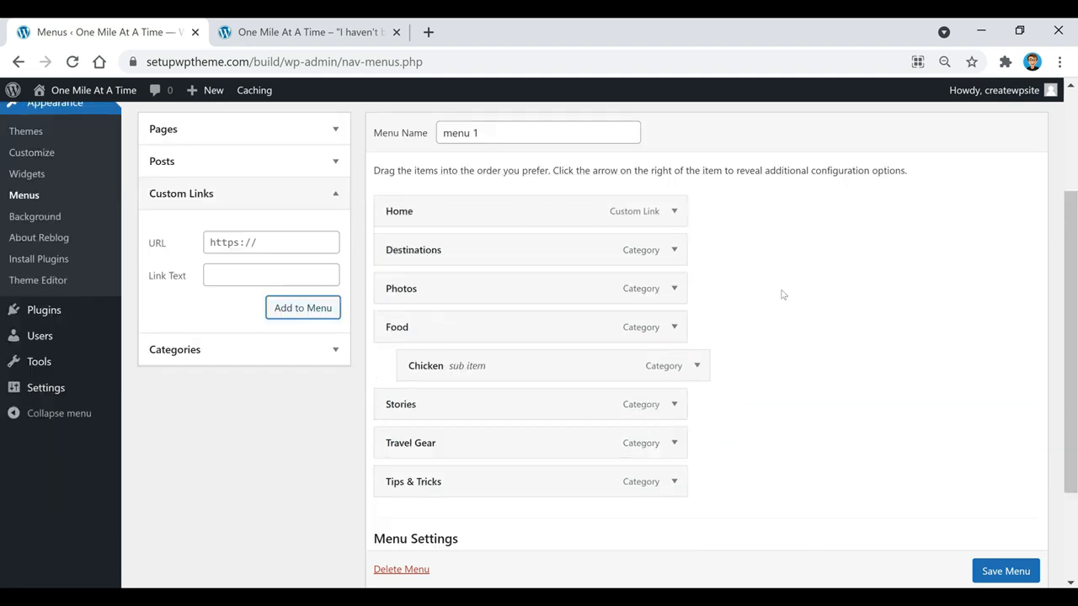
scroll(791, 344, up, 1)
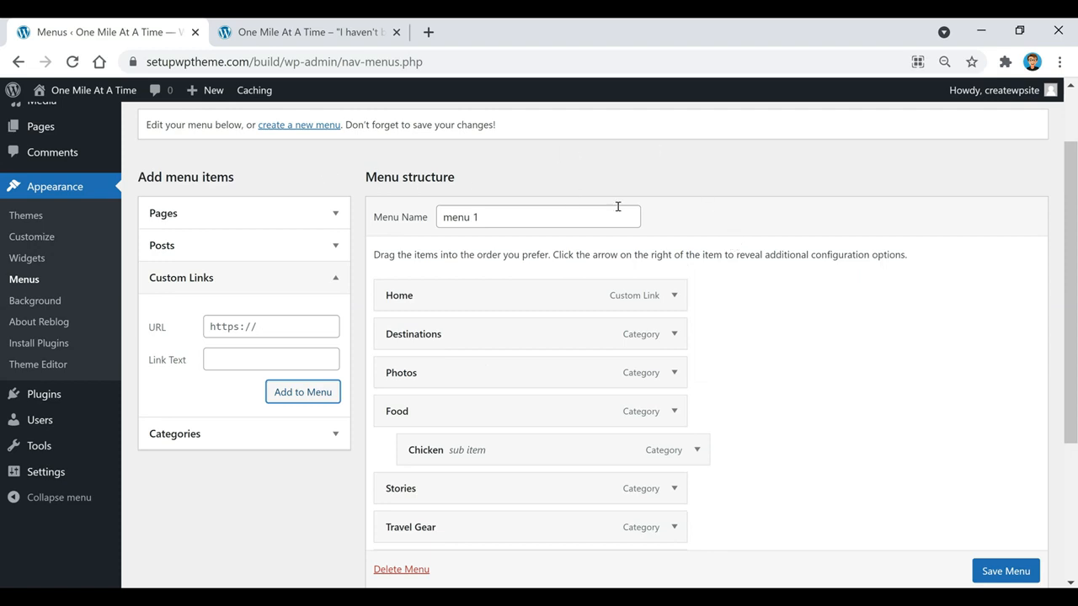
Expand the Pages box and open the admin Pages list in a new tab
click(253, 222)
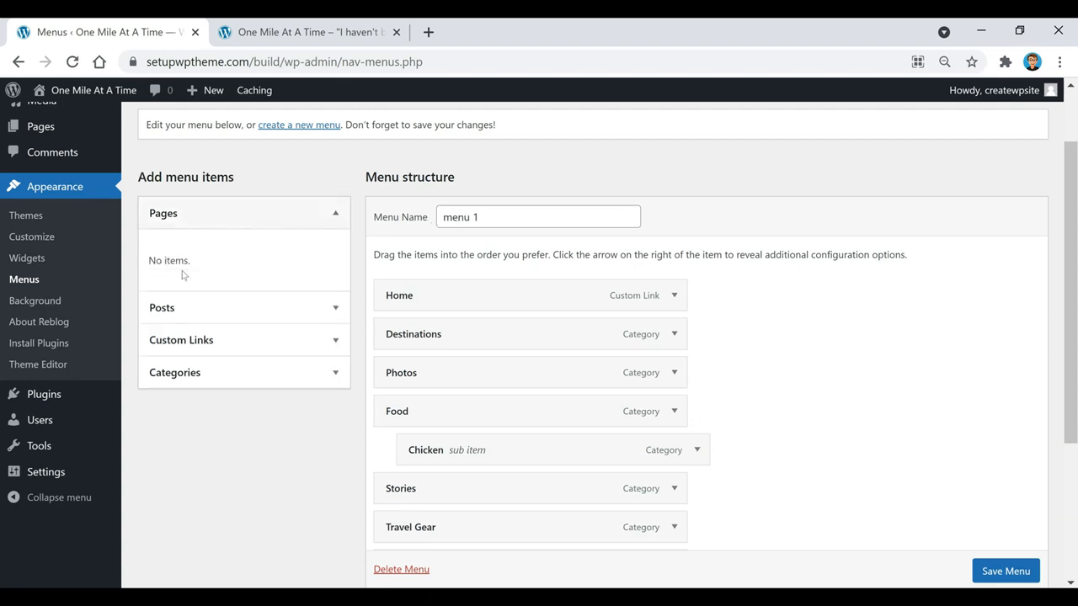
scroll(20, 221, up, 2)
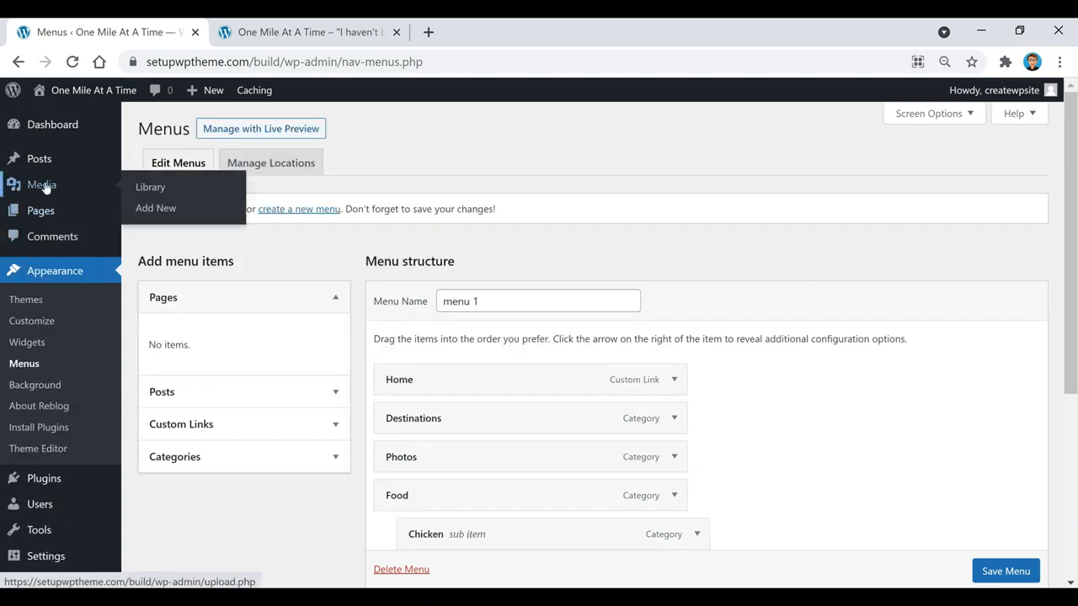
right_click(46, 215)
click(99, 219)
Start a new blank page in the Pages tab, then return to the menu editor
click(487, 36)
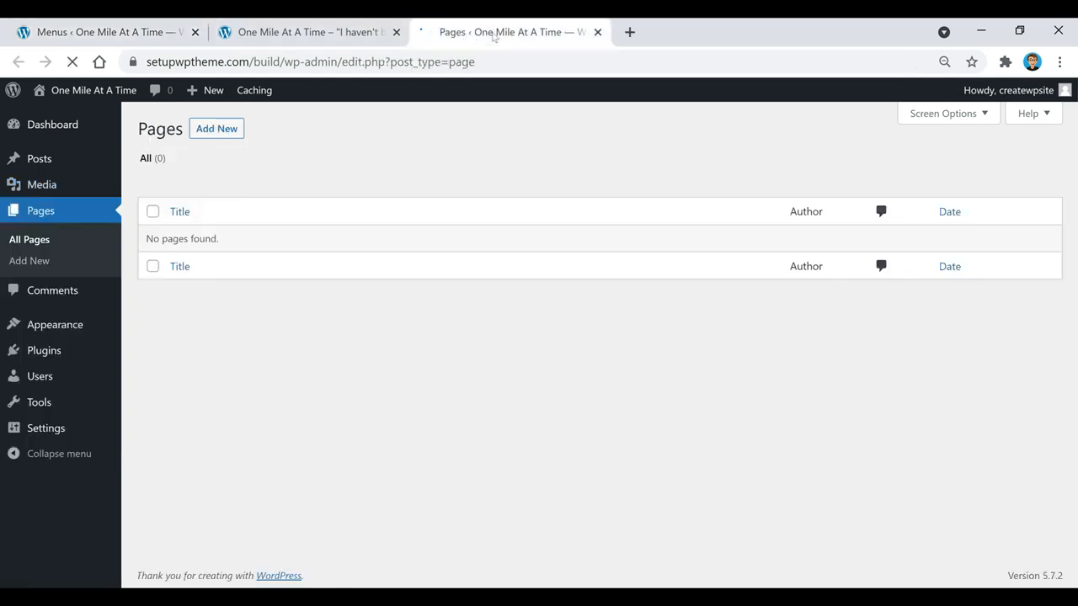
click(206, 137)
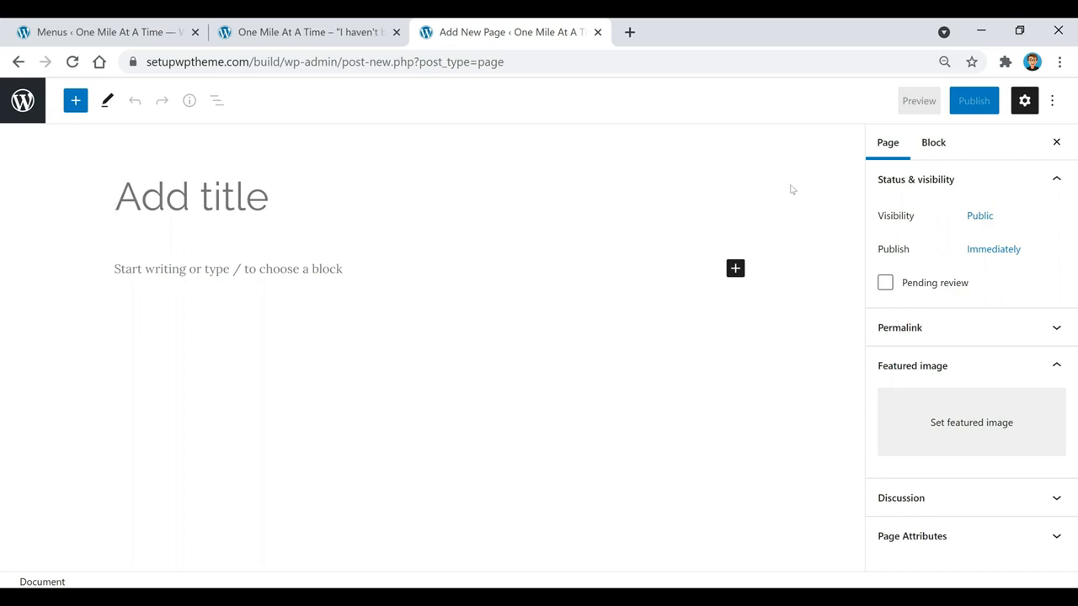
click(328, 34)
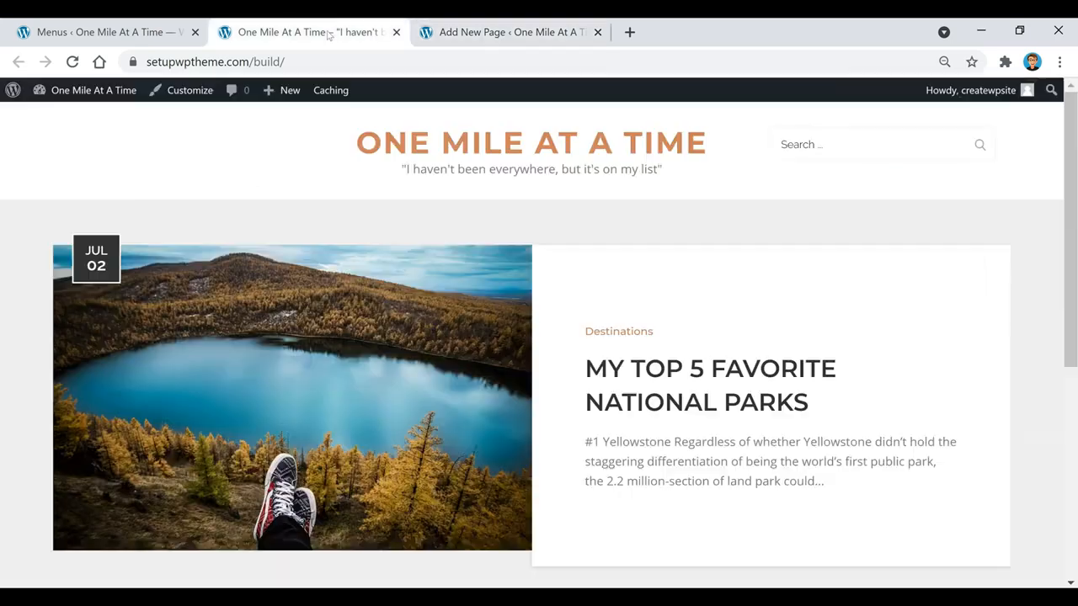
click(135, 34)
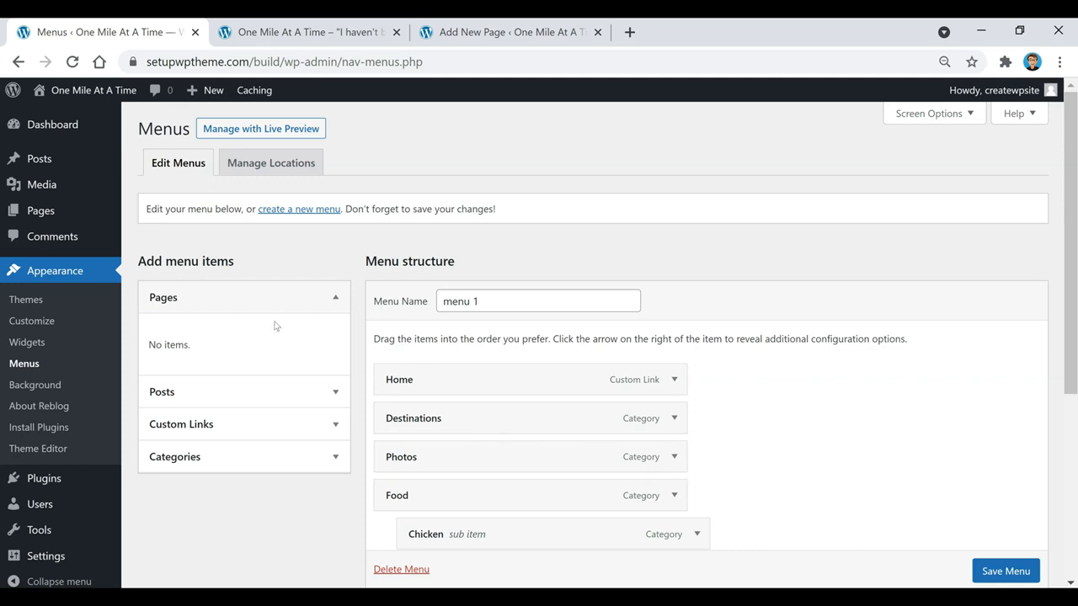
Save menu 1 with its Home link and new item order, then go to the homepage tab
scroll(540, 375, down, 1)
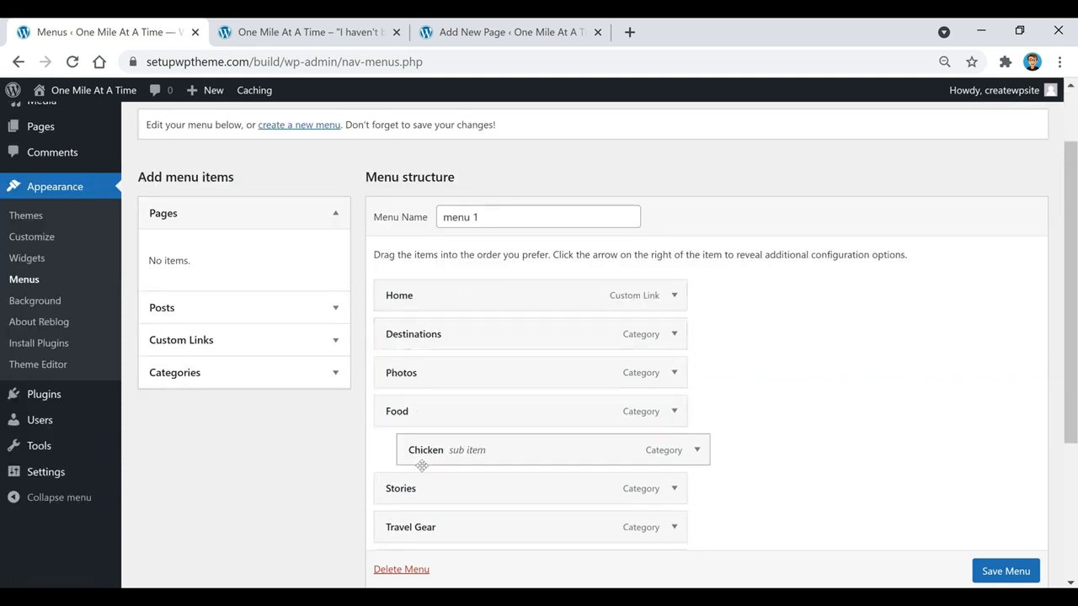
scroll(775, 309, down, 1)
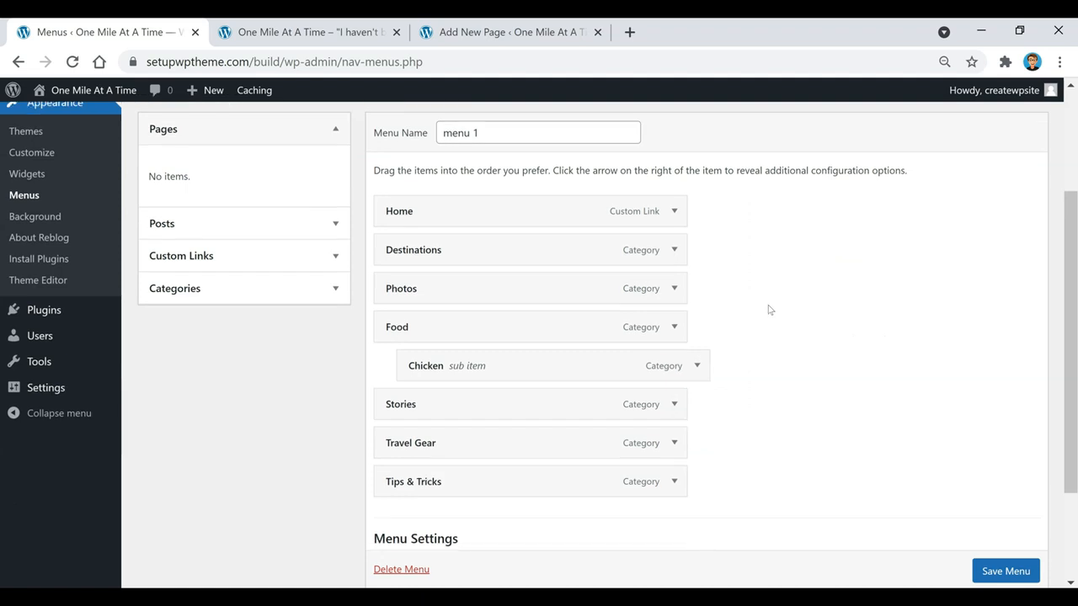
scroll(768, 310, down, 1)
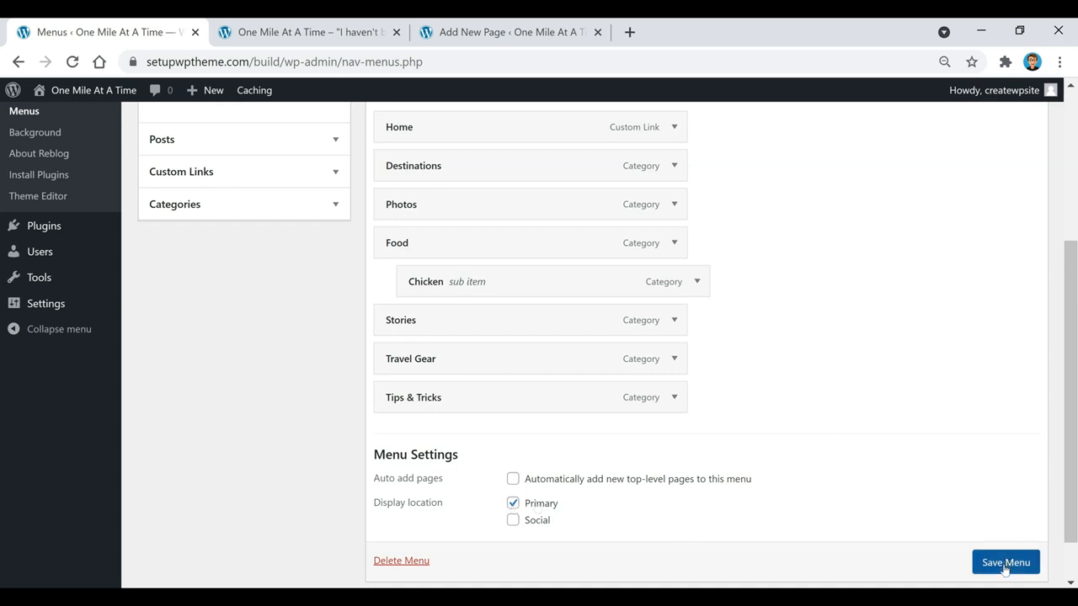
scroll(1005, 568, down, 1)
click(994, 526)
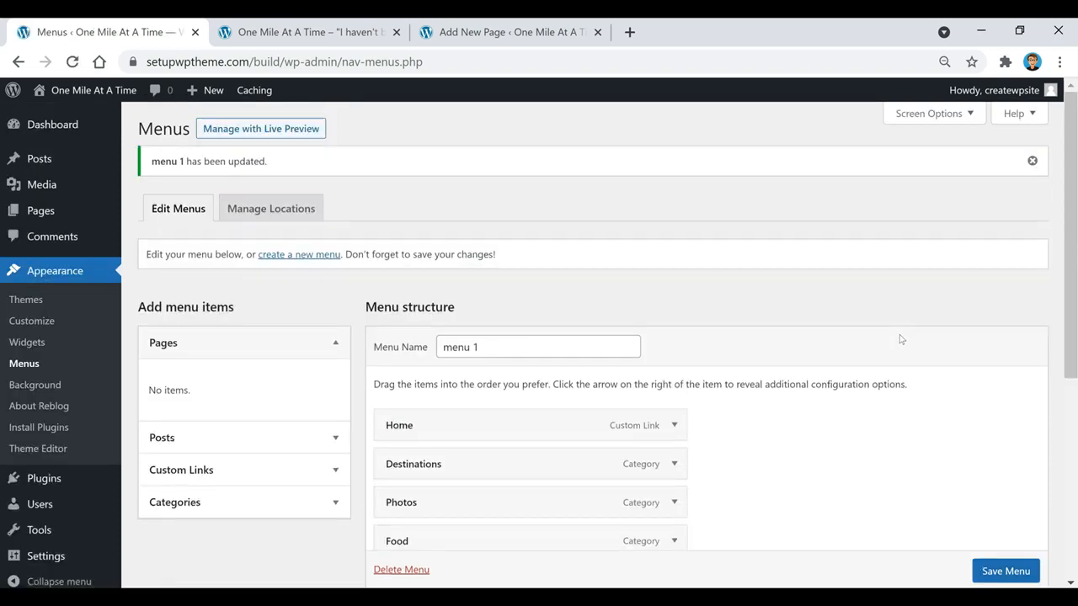
click(335, 33)
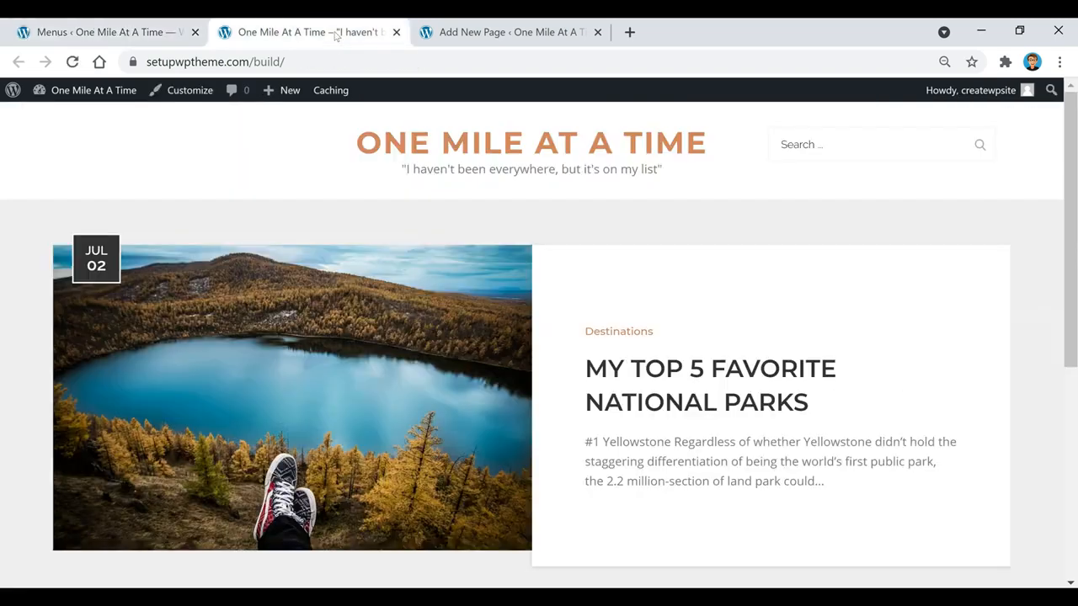
Reload the homepage to see the new menu, then scroll down through the travel posts
click(72, 61)
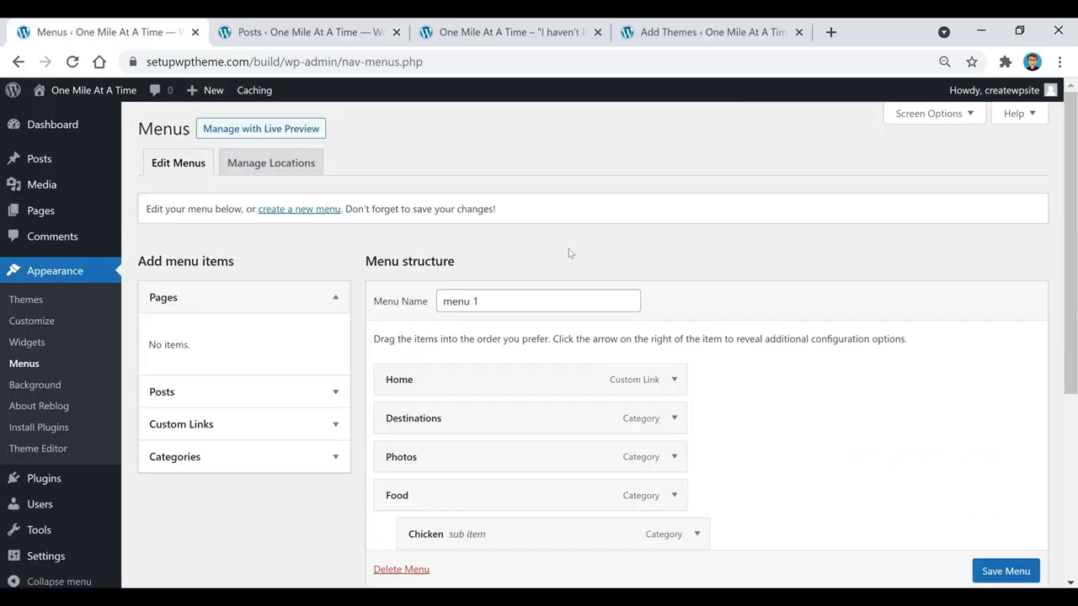
click(263, 34)
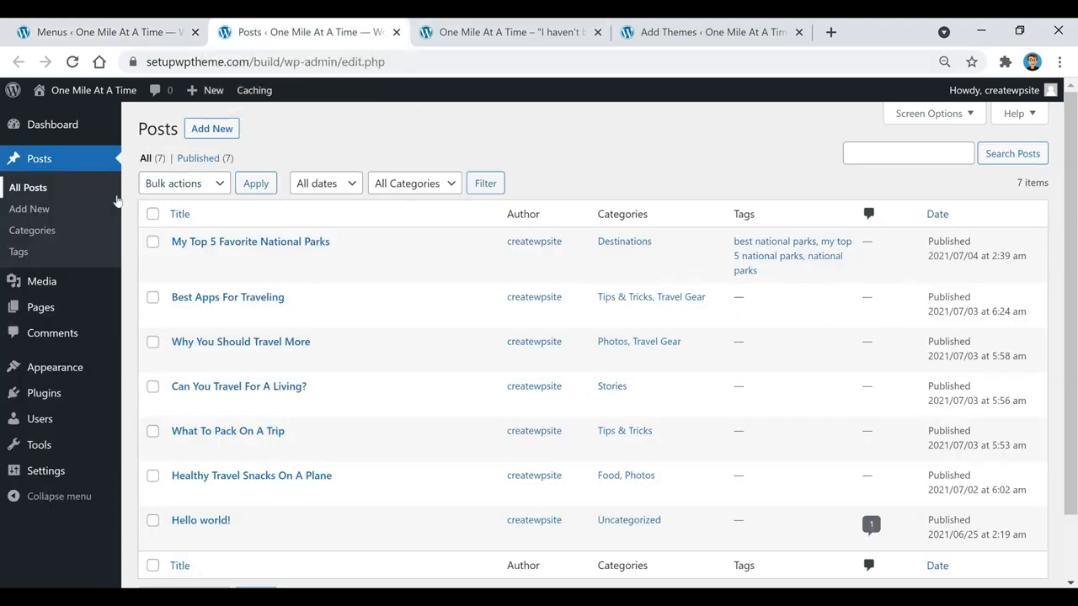
mouse_move(272, 487)
click(506, 34)
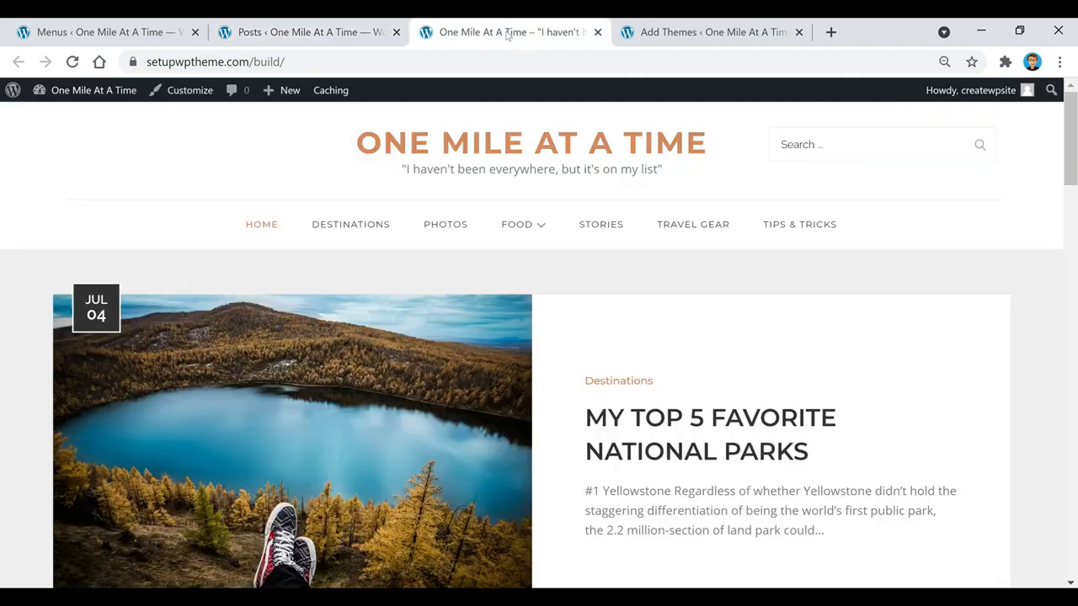
scroll(605, 316, down, 6)
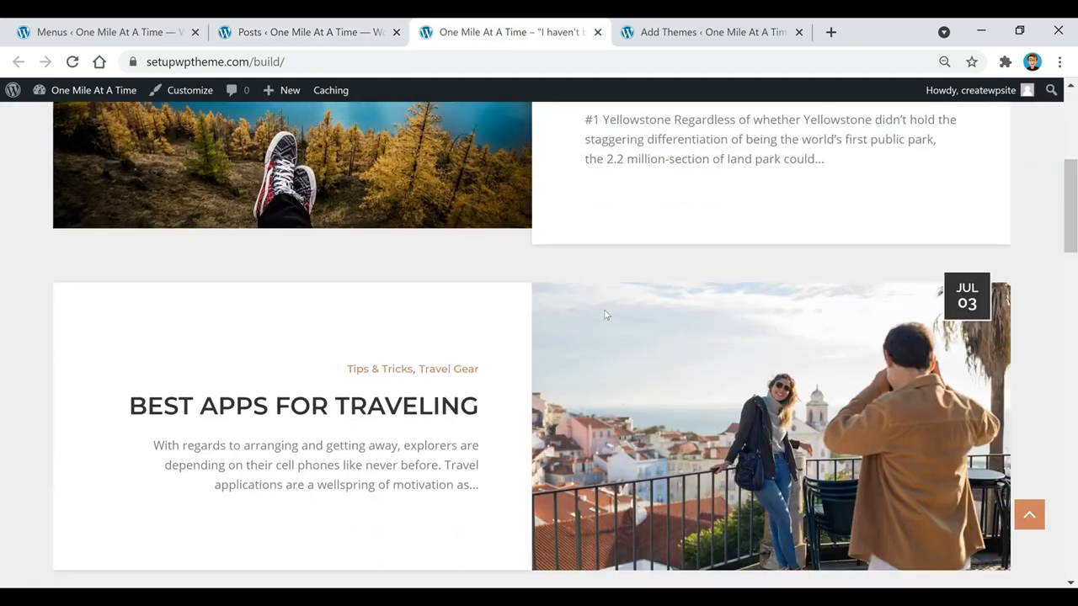
scroll(604, 316, down, 5)
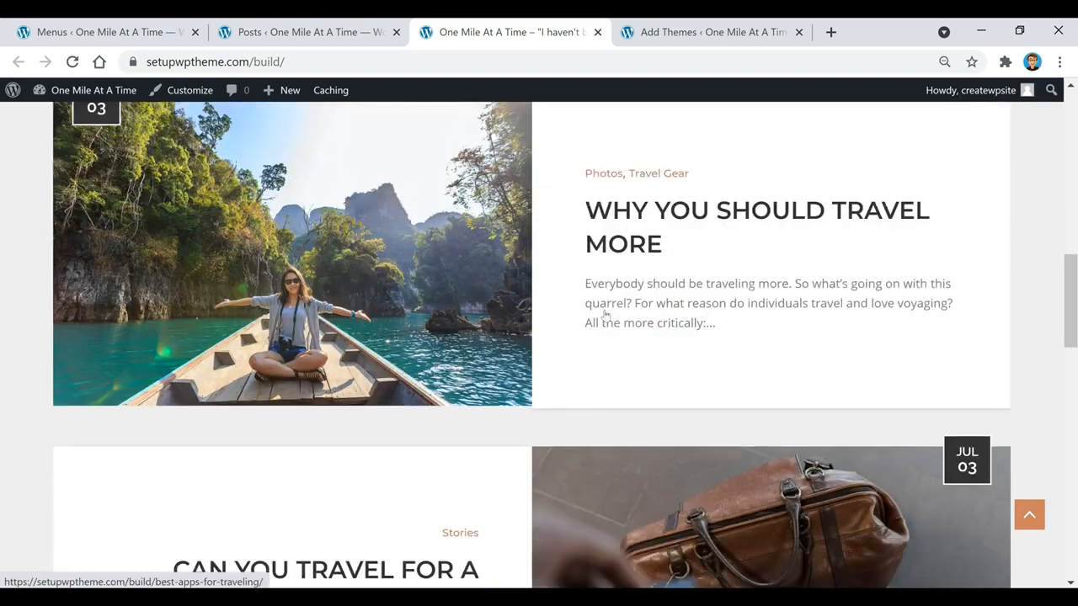
scroll(605, 316, down, 9)
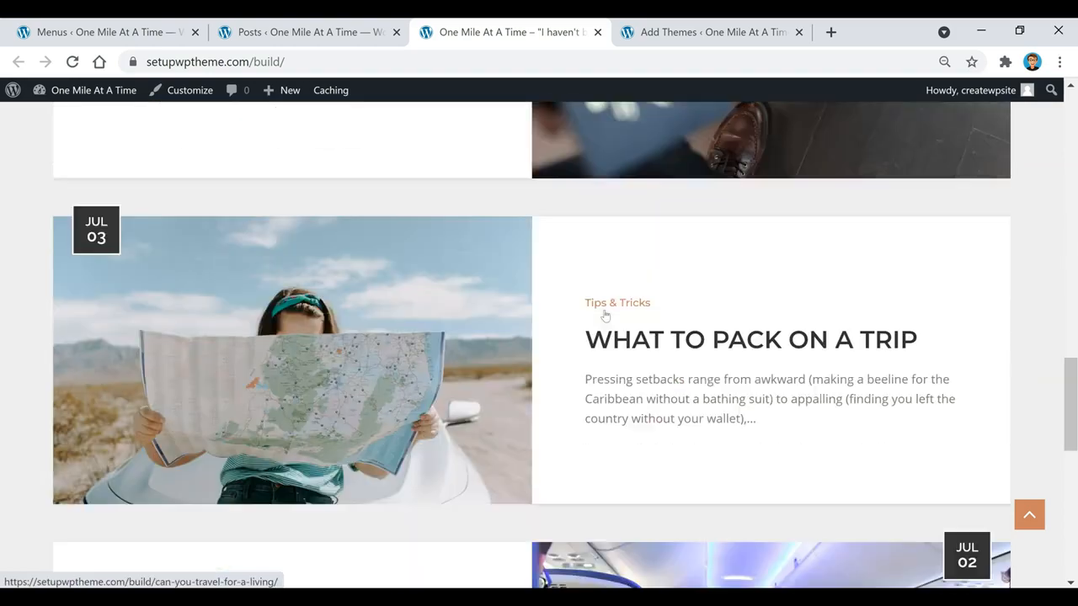
scroll(604, 316, down, 2)
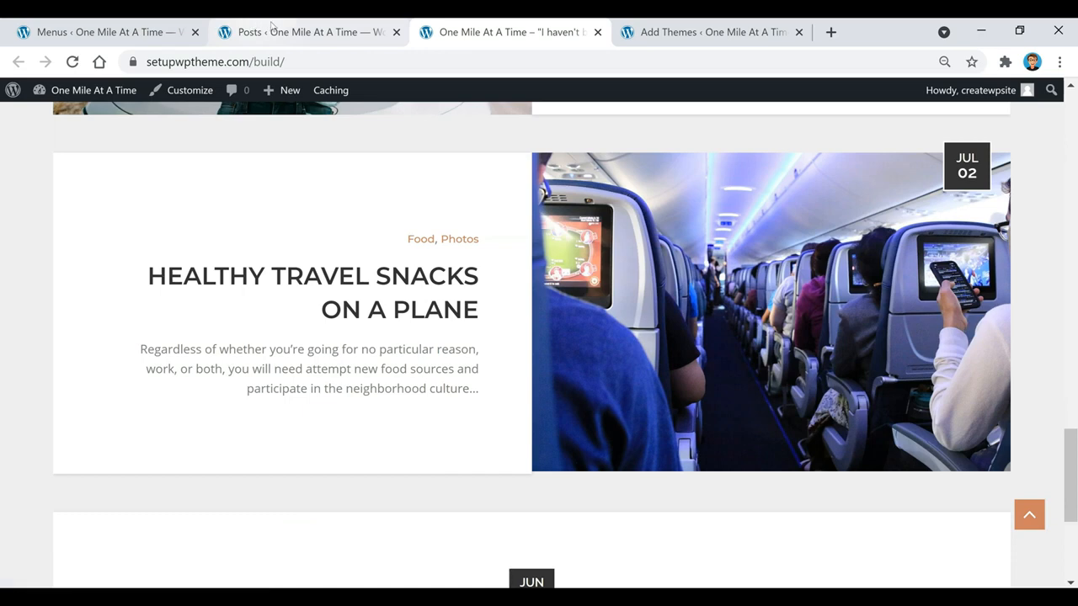
Trash the checked Hello world! post using the Move to Trash bulk action
click(303, 32)
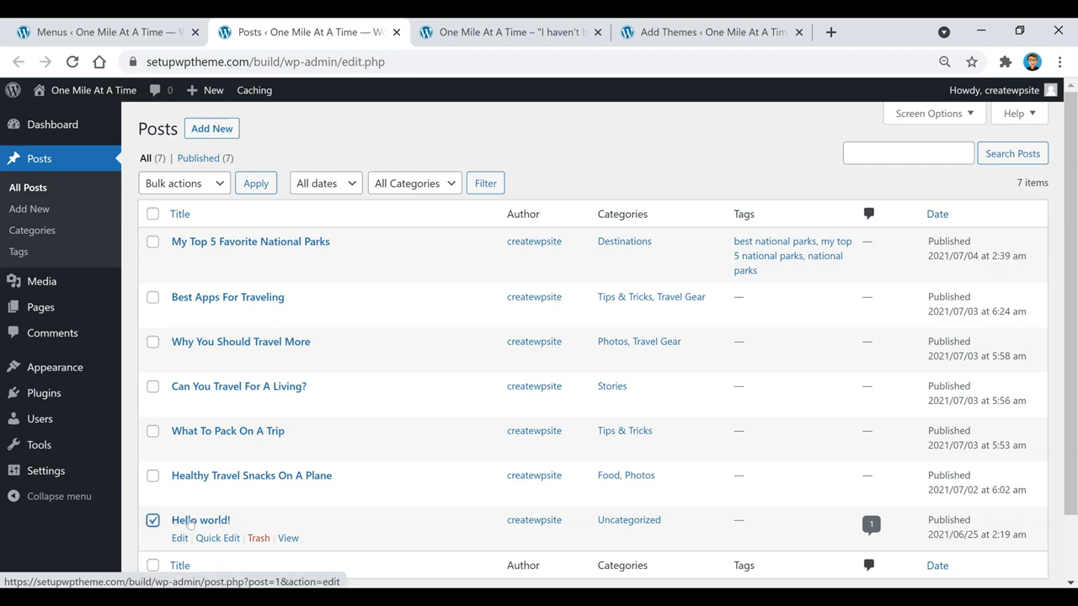
click(183, 185)
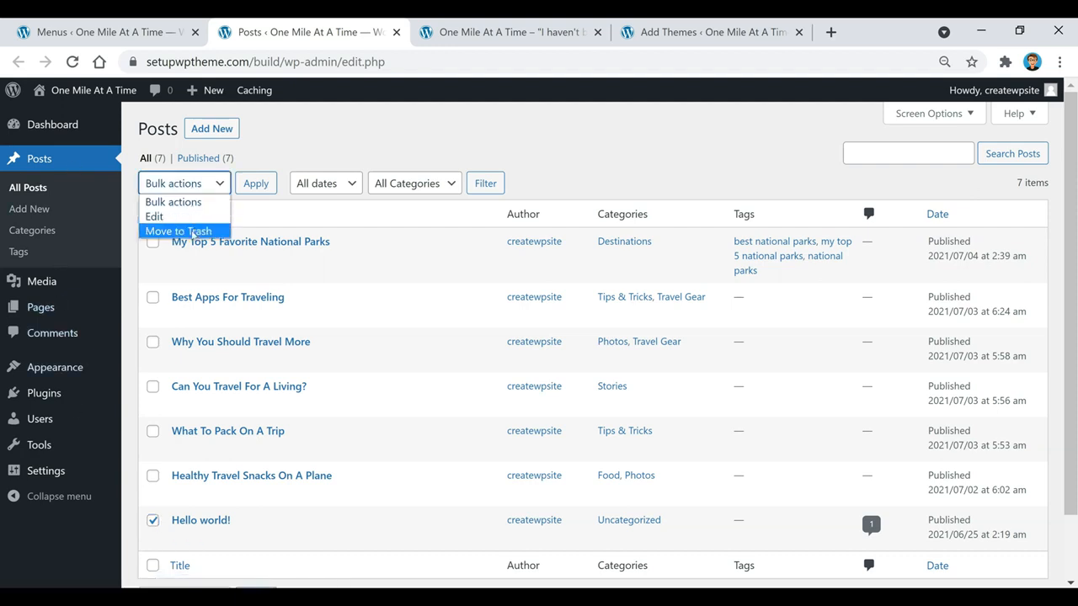
click(193, 231)
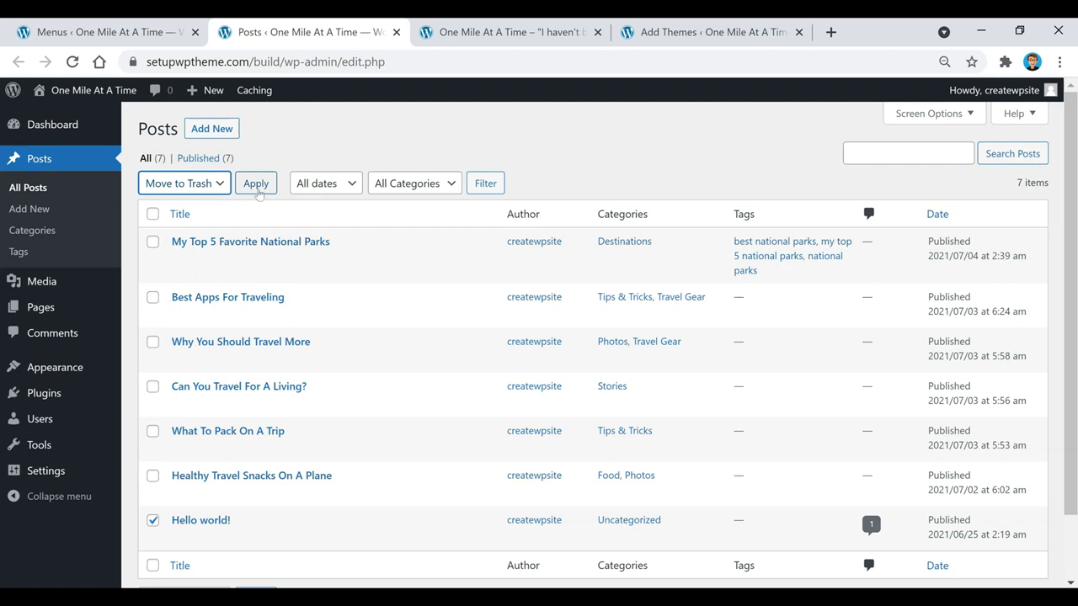
click(257, 184)
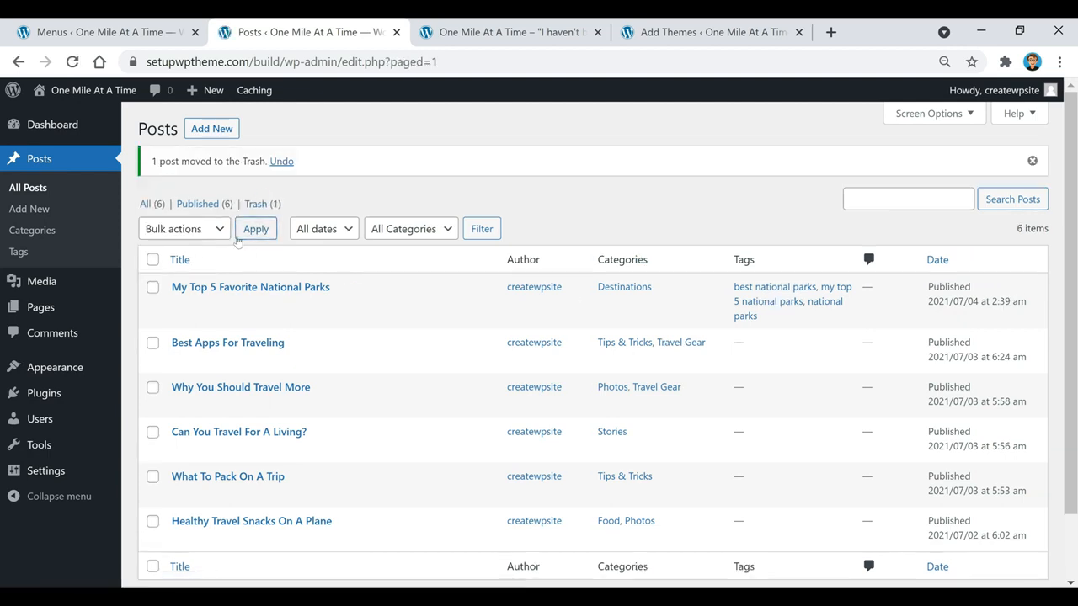
View the Trash and its bulk actions, then return to the live front page
click(260, 208)
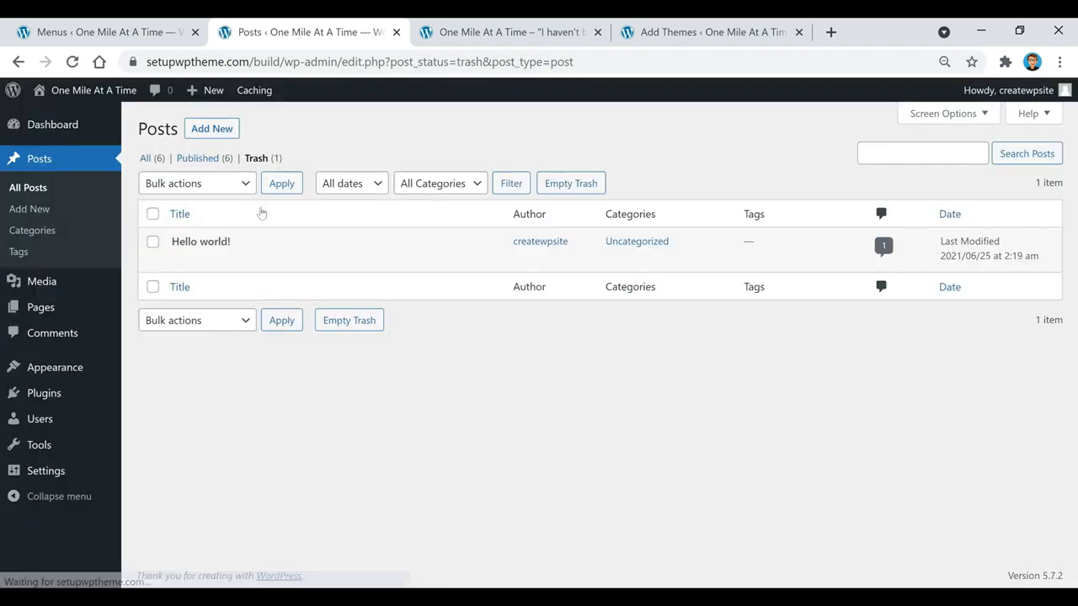
mouse_move(172, 242)
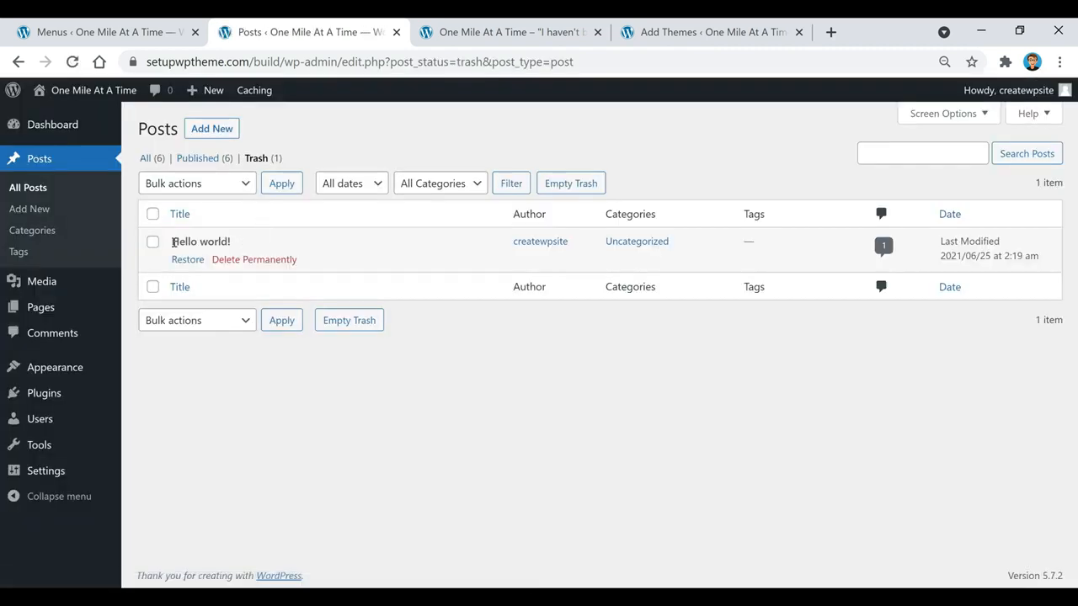
click(212, 185)
click(373, 154)
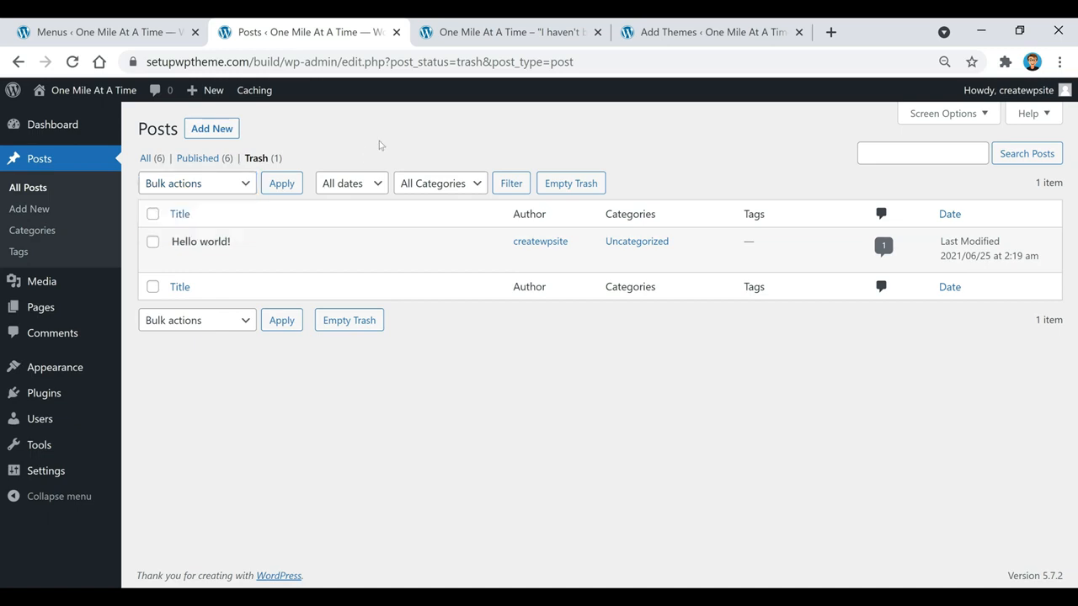
click(468, 35)
Switch to the Add Themes tab listing popular themes like Hello Elementor, OceanWP and Neve
scroll(524, 285, up, 15)
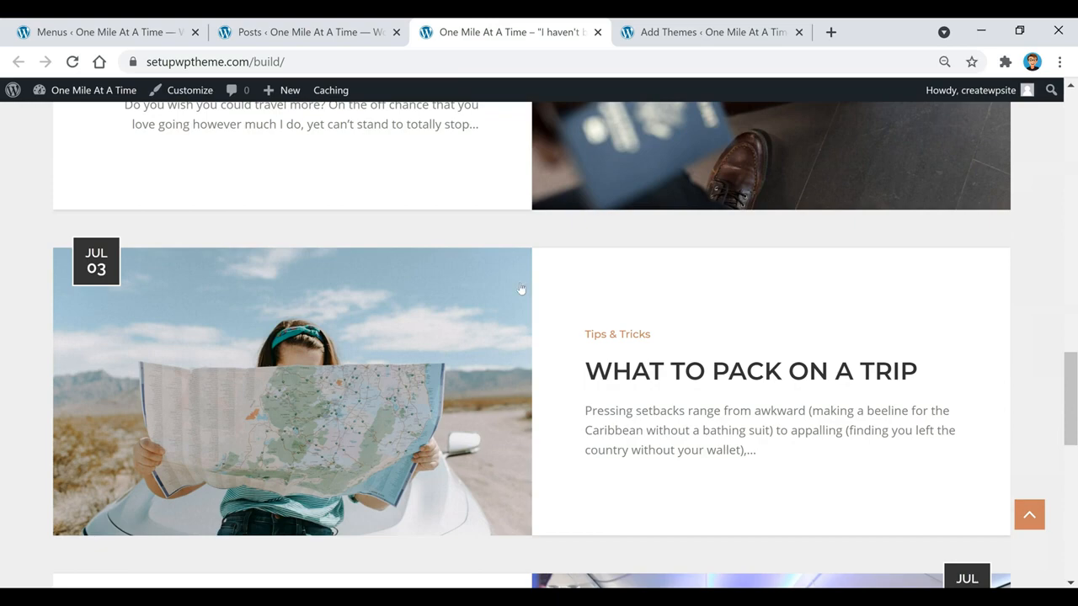
scroll(517, 286, up, 5)
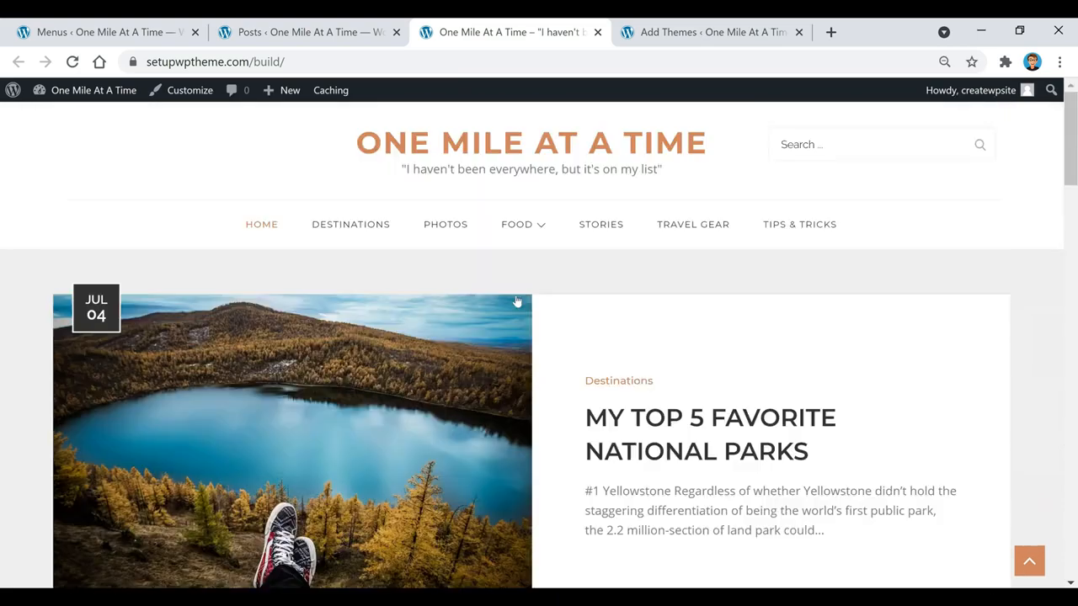
click(706, 32)
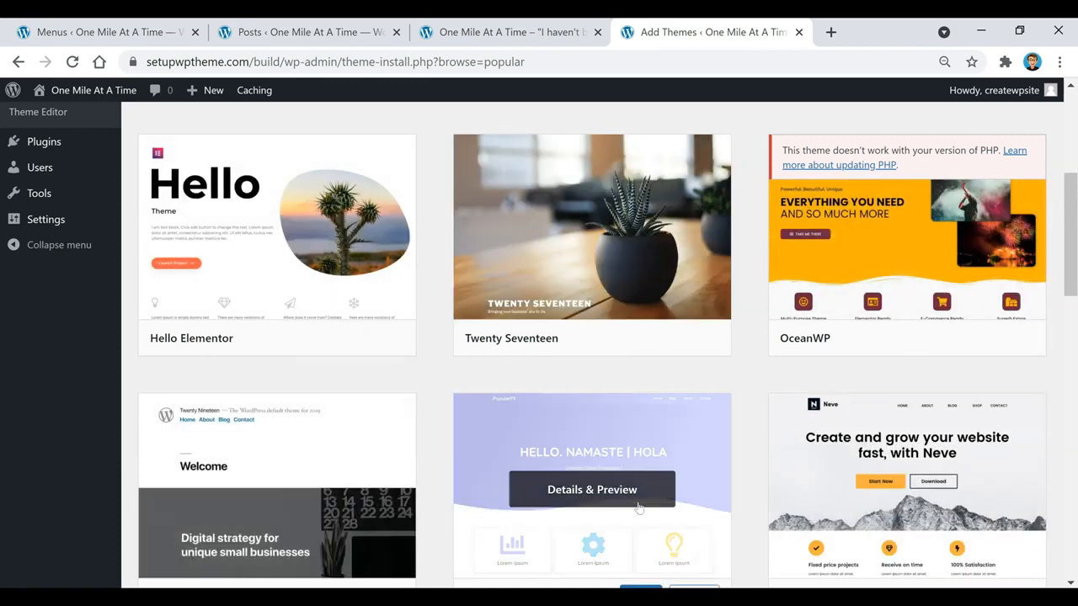
Scroll down through the grid of popular themes on the Add Themes page
mouse_move(633, 339)
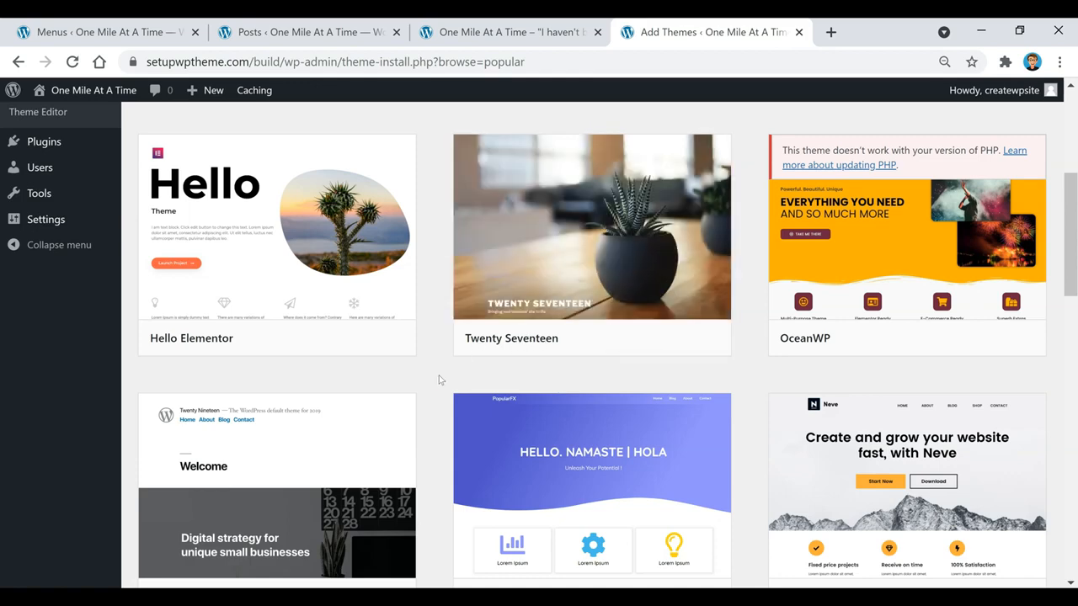
scroll(439, 380, down, 6)
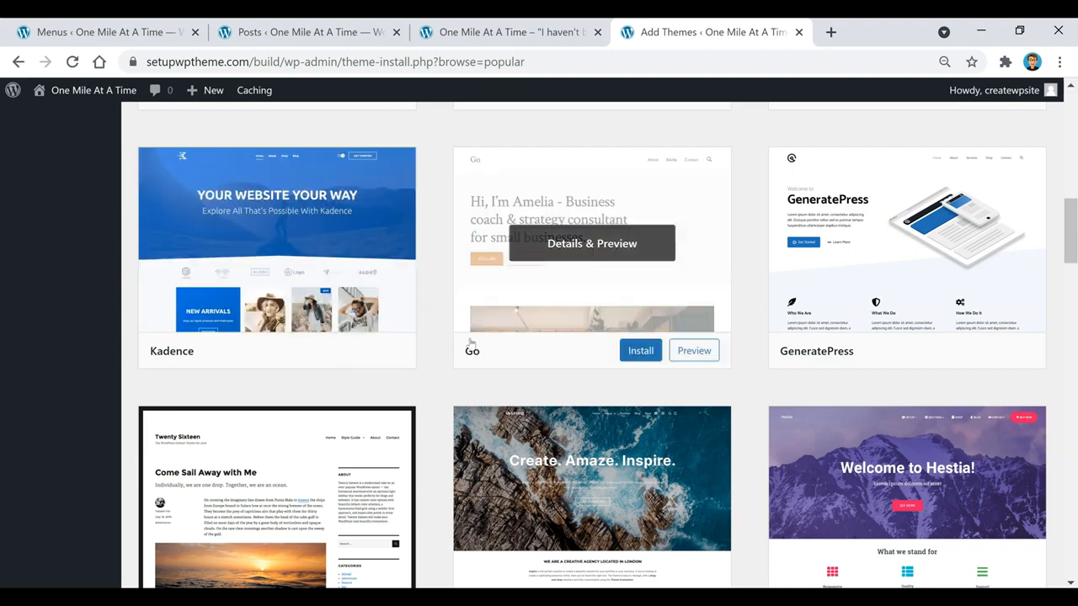
scroll(430, 389, down, 2)
scroll(442, 399, down, 2)
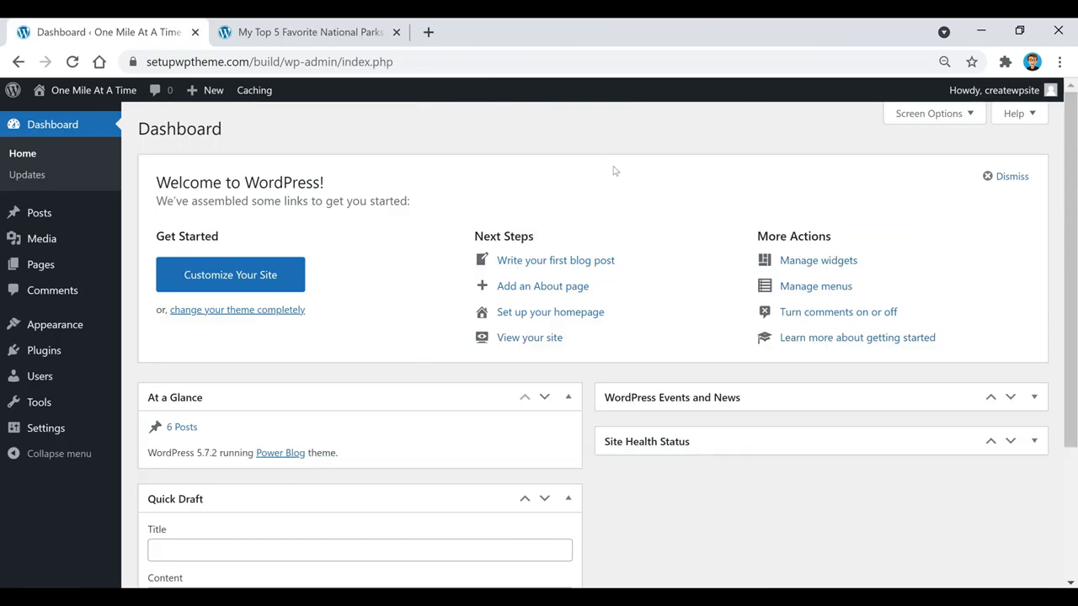
click(320, 34)
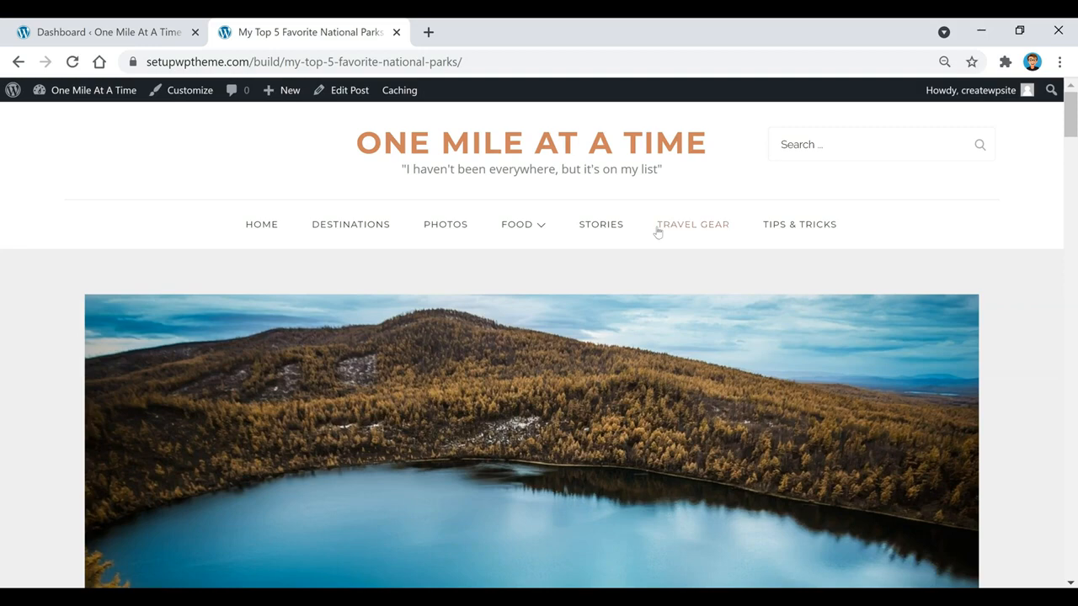
scroll(657, 230, down, 2)
scroll(658, 230, down, 10)
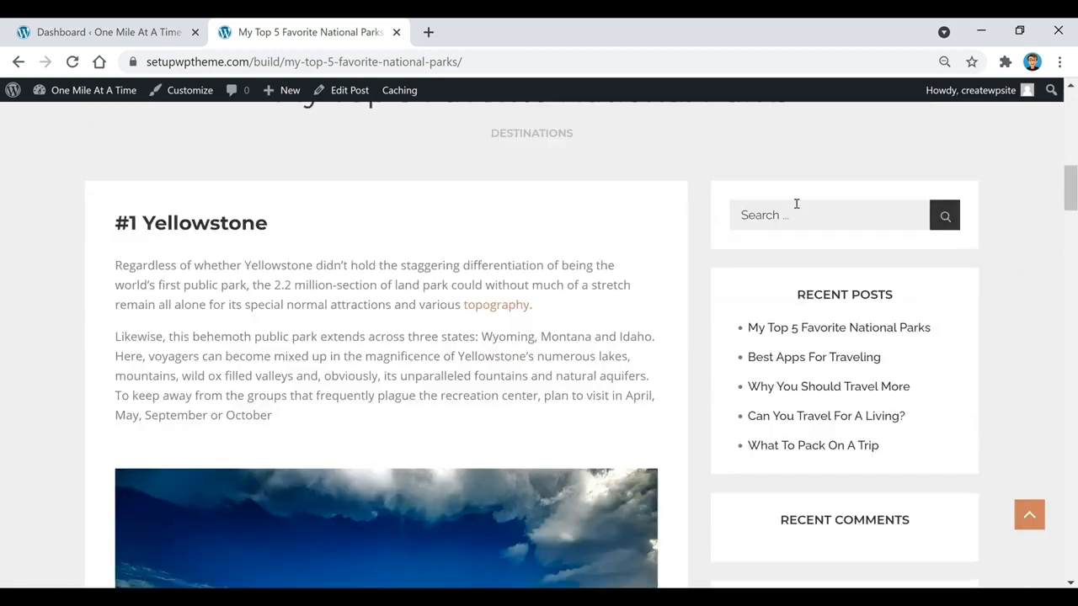
scroll(822, 177, down, 1)
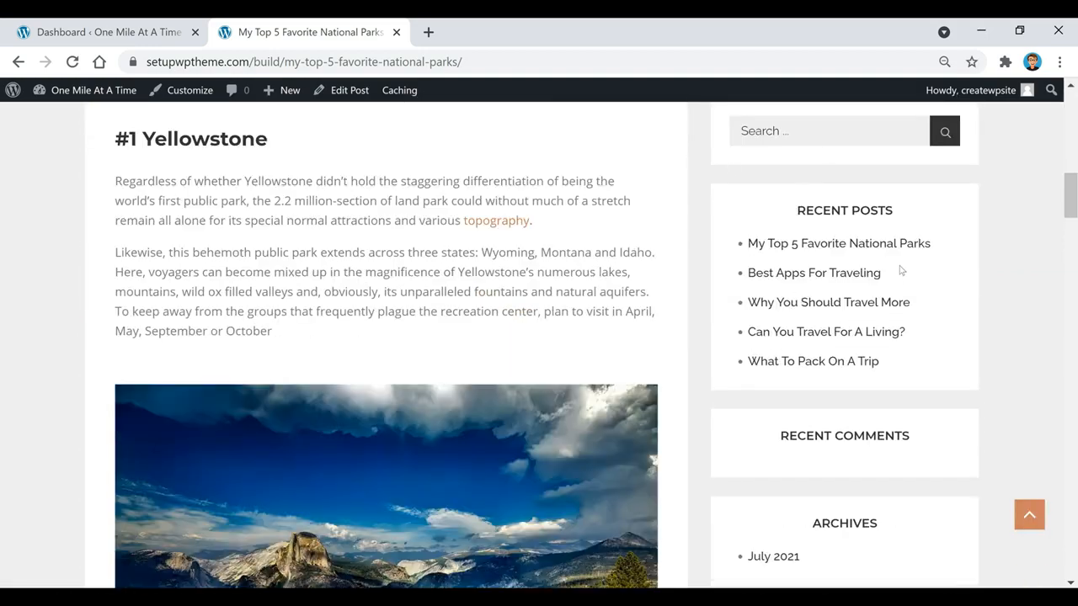
scroll(900, 270, down, 7)
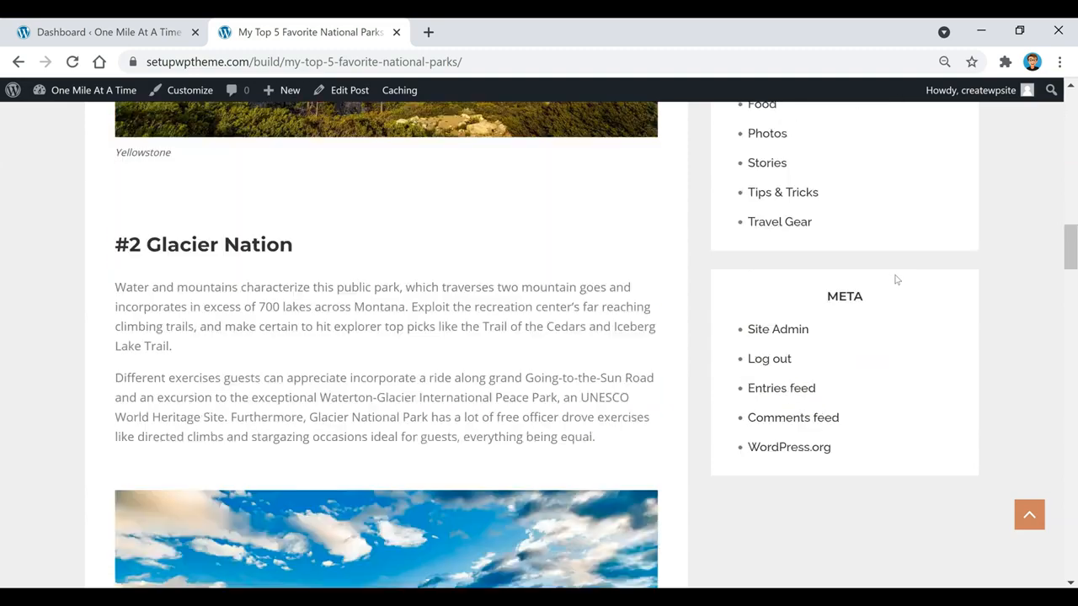
scroll(892, 328, up, 15)
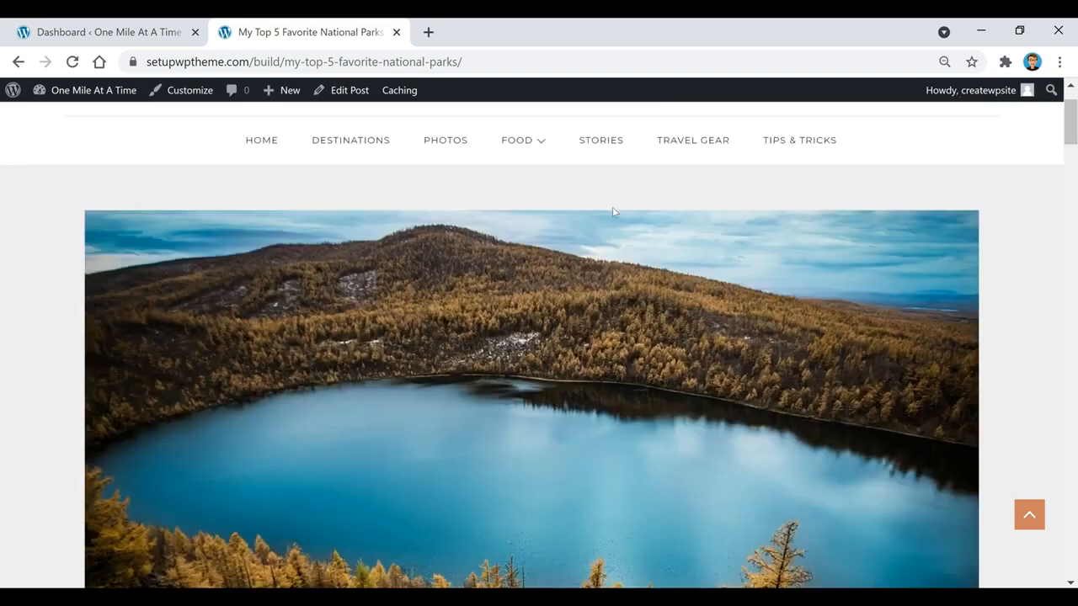
click(141, 34)
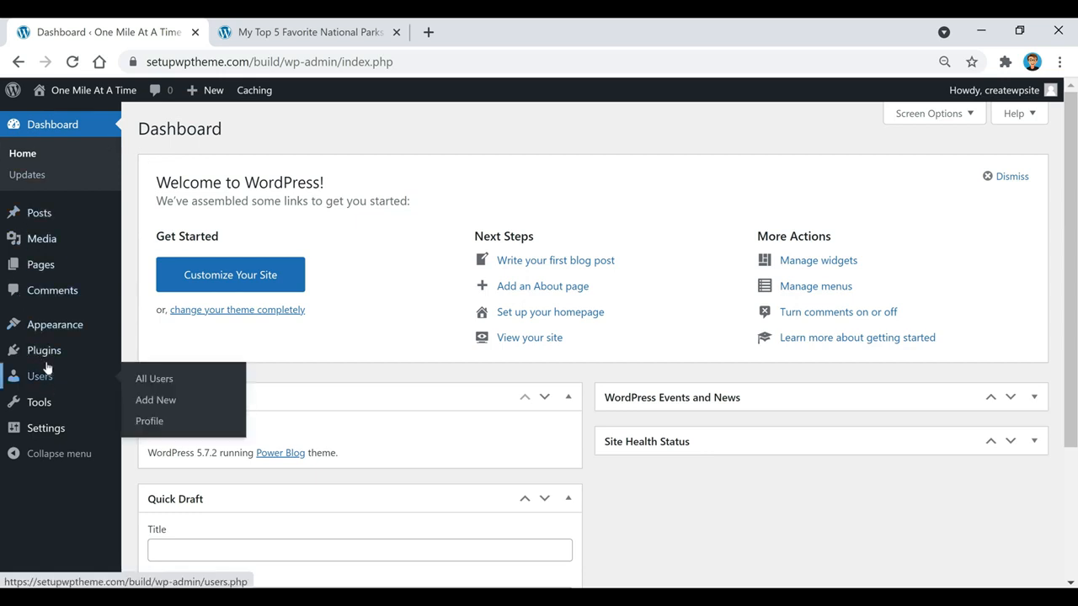
In Appearance > Widgets, move Recent Posts above Search, then return to the national parks post
mouse_move(55, 329)
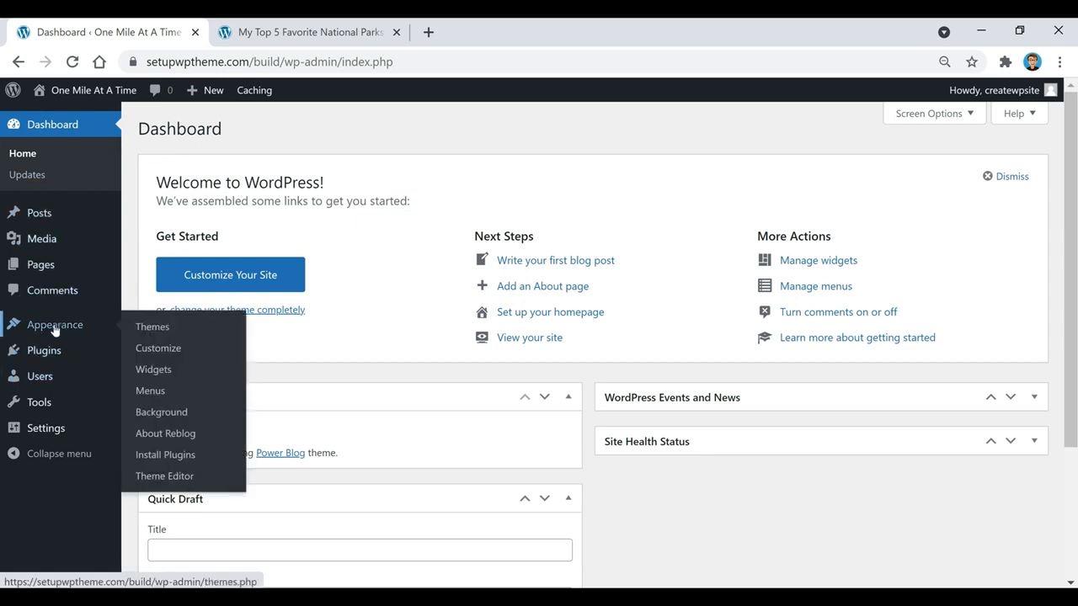
click(168, 373)
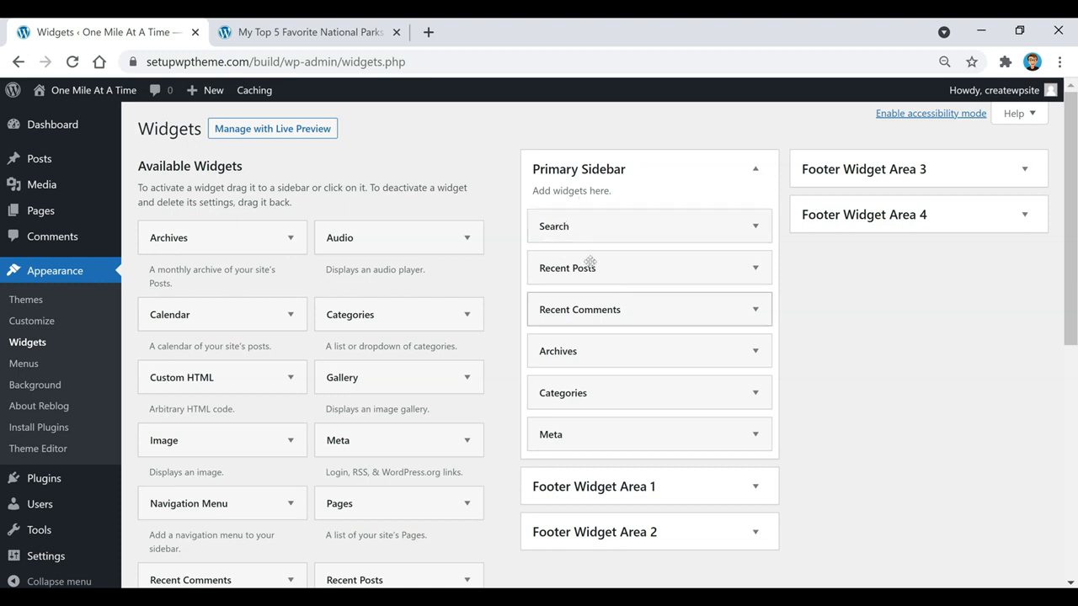
mouse_move(582, 231)
mouse_down()
mouse_move(585, 271)
mouse_move(557, 229)
mouse_move(571, 231)
mouse_up()
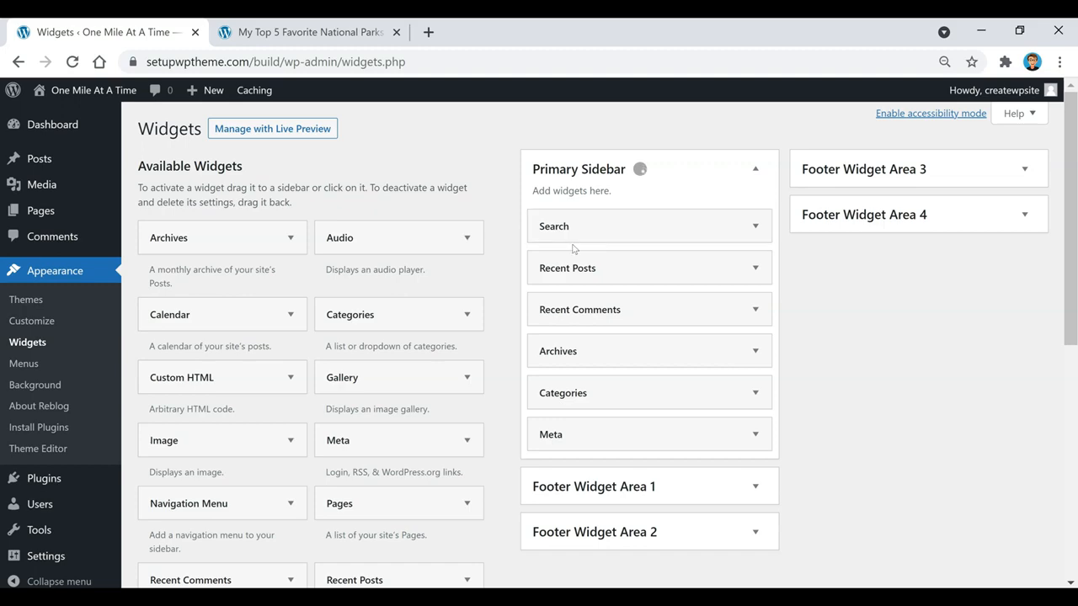
drag(578, 267, 580, 228)
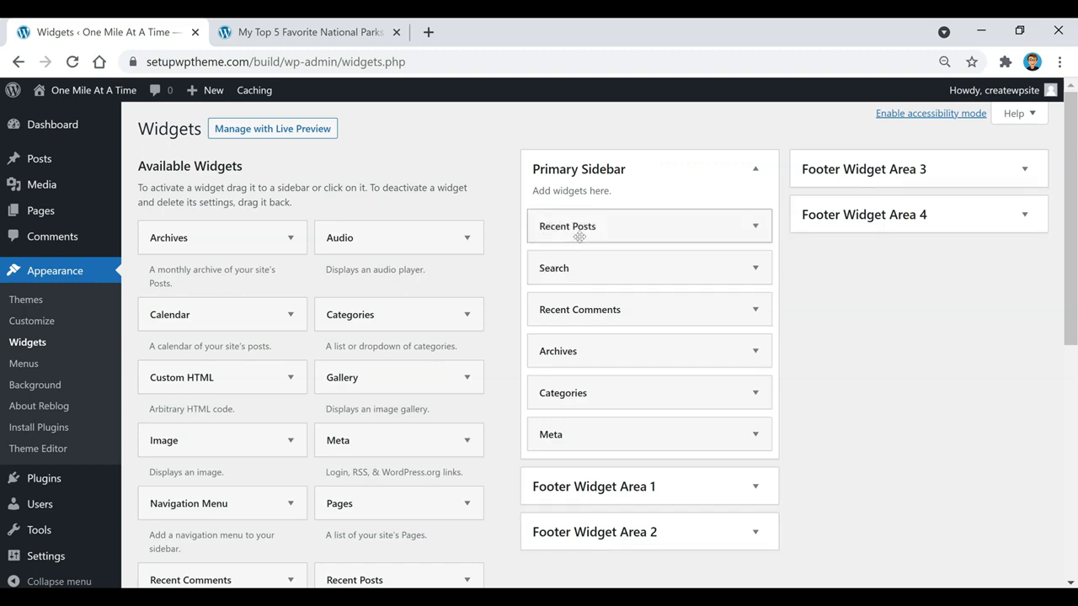
click(341, 32)
scroll(617, 320, down, 3)
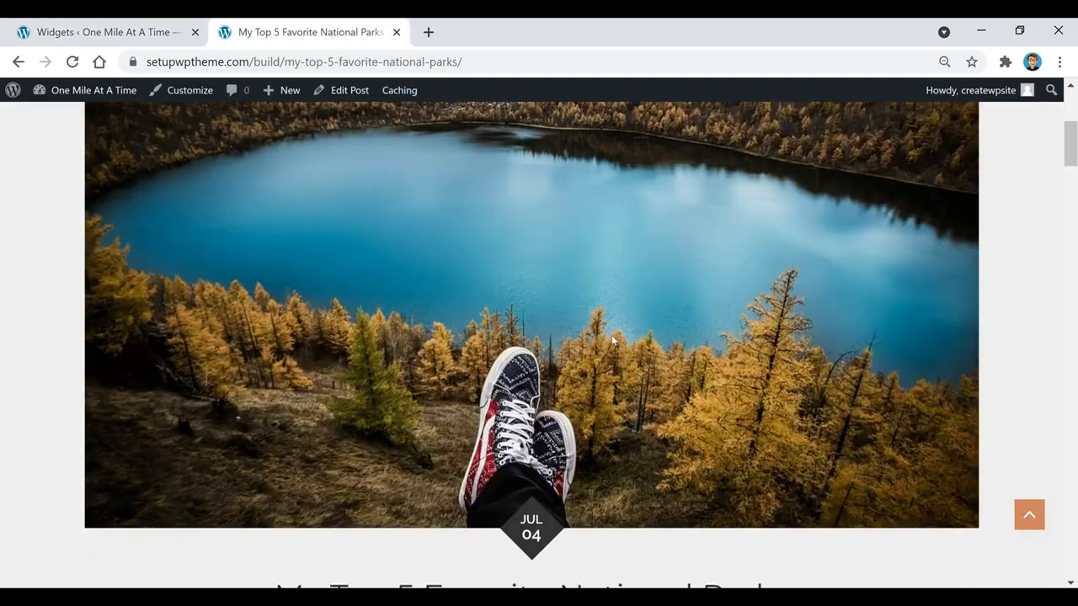
Reload the national parks post, review its sidebar widgets, and return to the Widgets page
scroll(613, 339, down, 5)
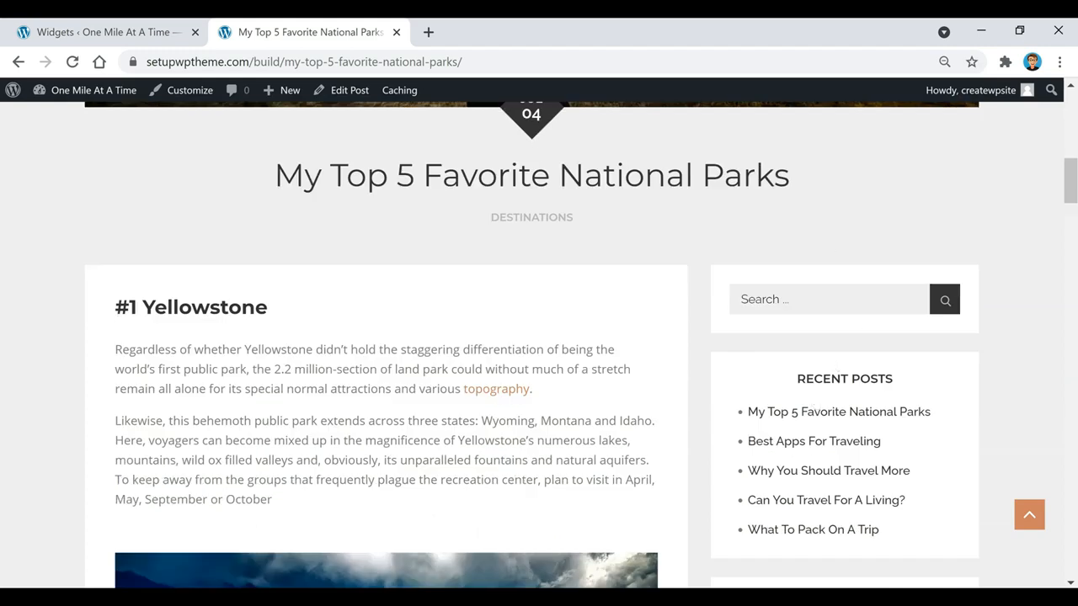
click(72, 61)
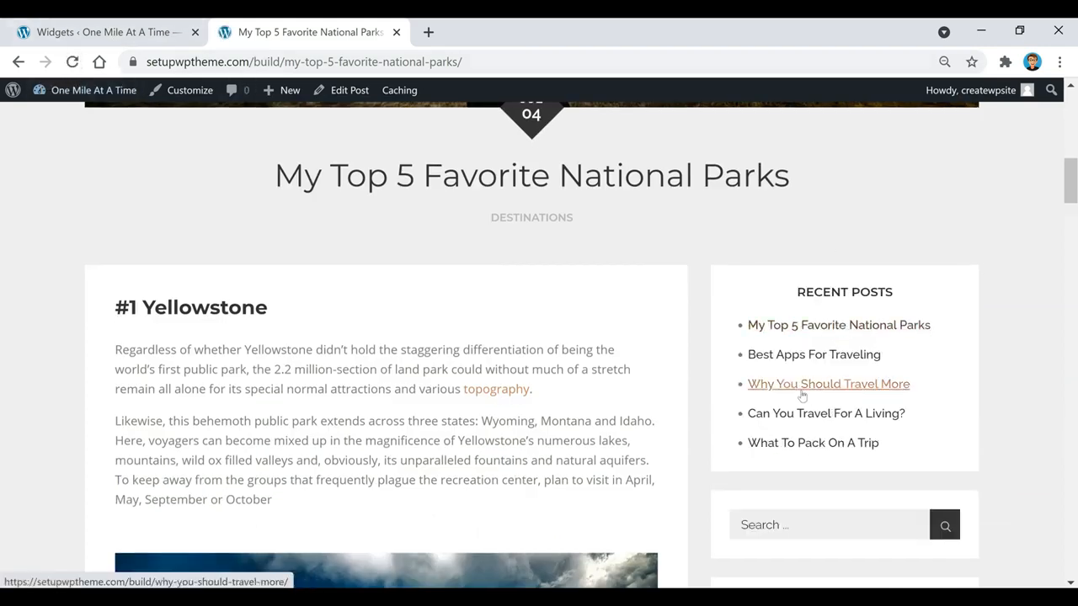
click(106, 32)
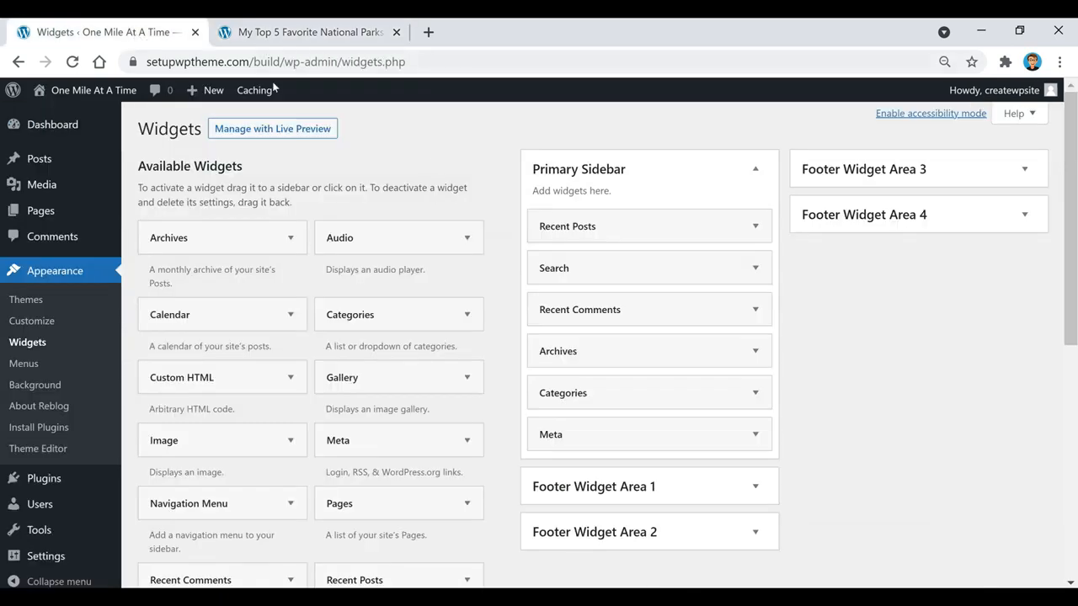
click(310, 32)
scroll(826, 323, down, 7)
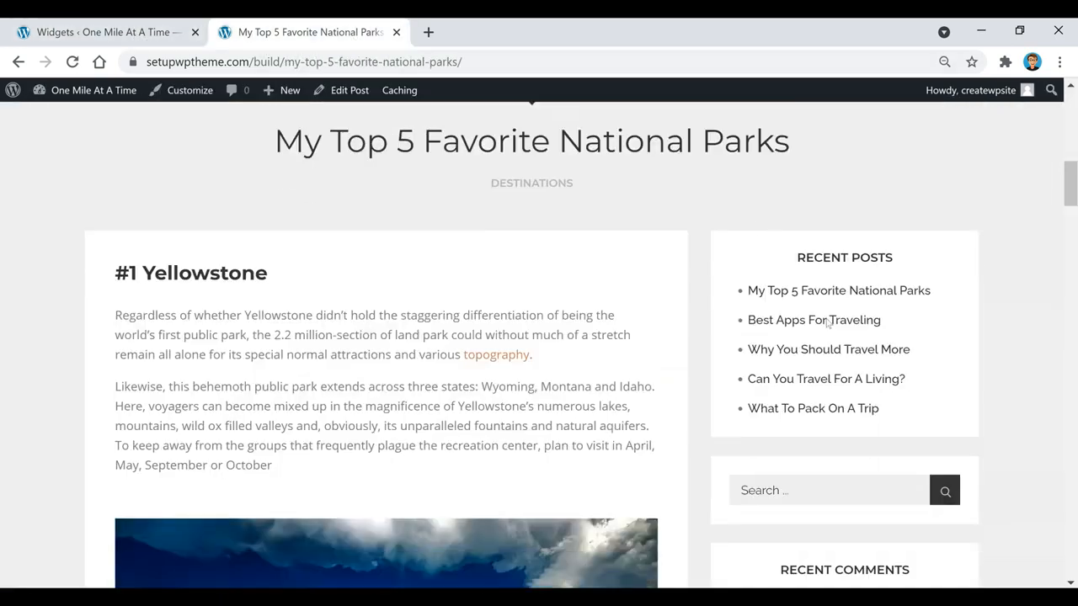
scroll(826, 323, down, 3)
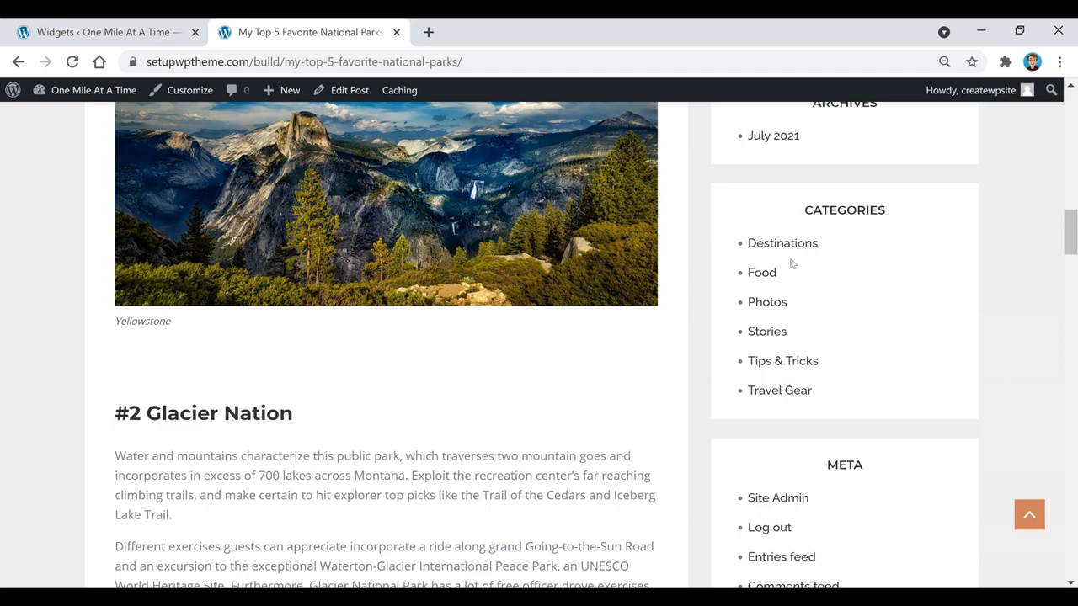
scroll(814, 240, up, 1)
scroll(935, 240, down, 4)
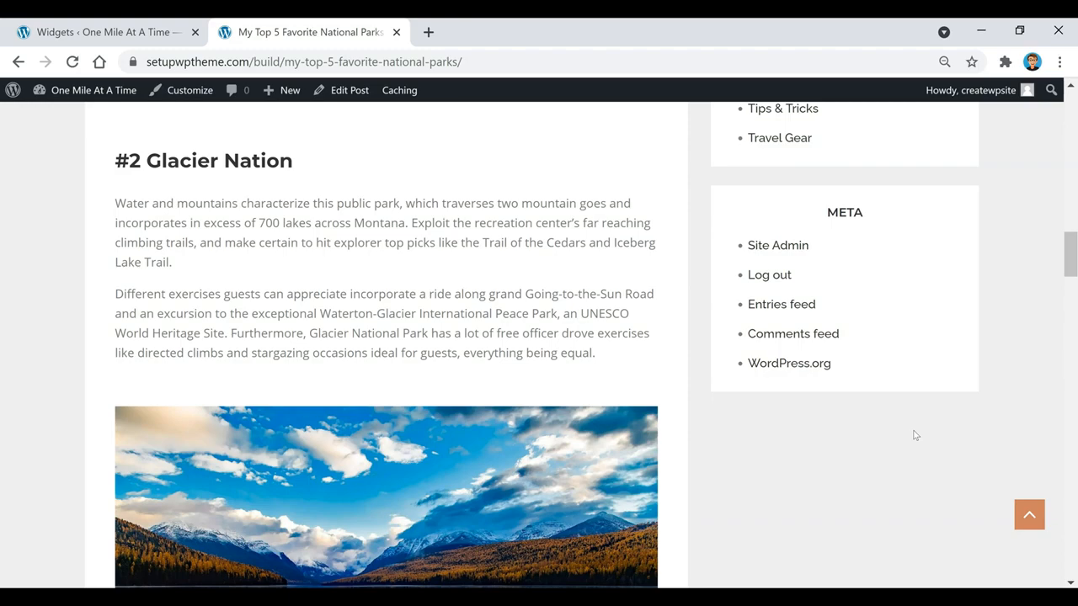
scroll(916, 434, up, 14)
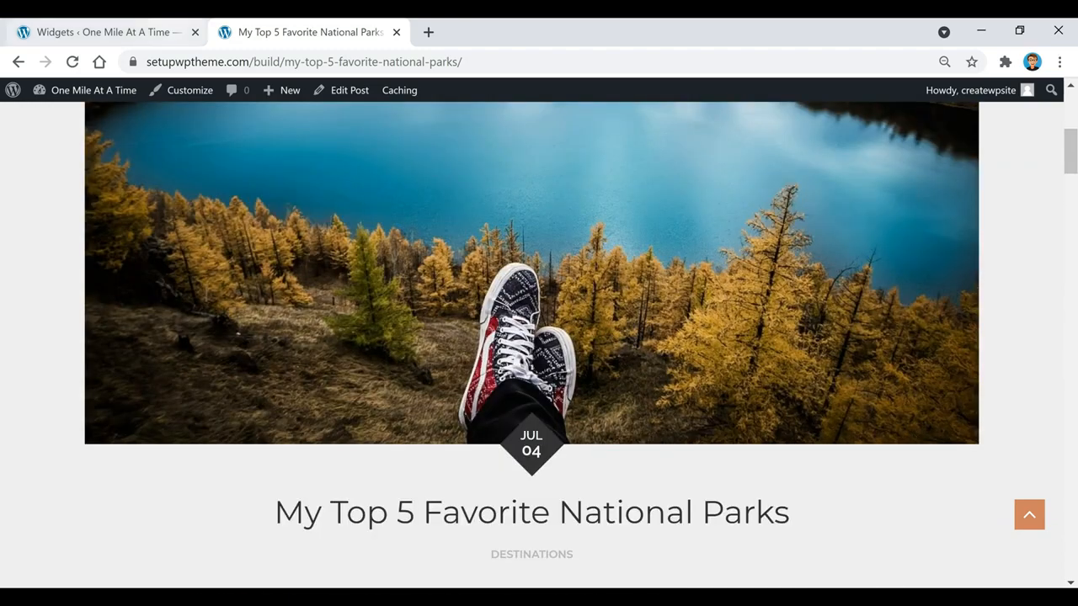
click(142, 28)
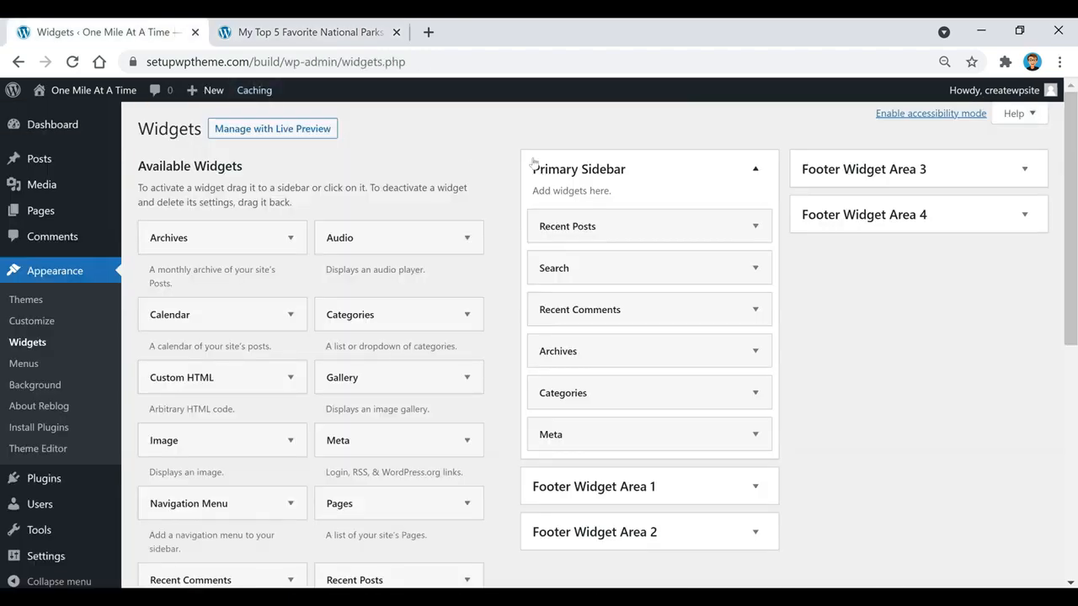
Delete the Archives and Meta widgets from the Primary Sidebar
click(686, 358)
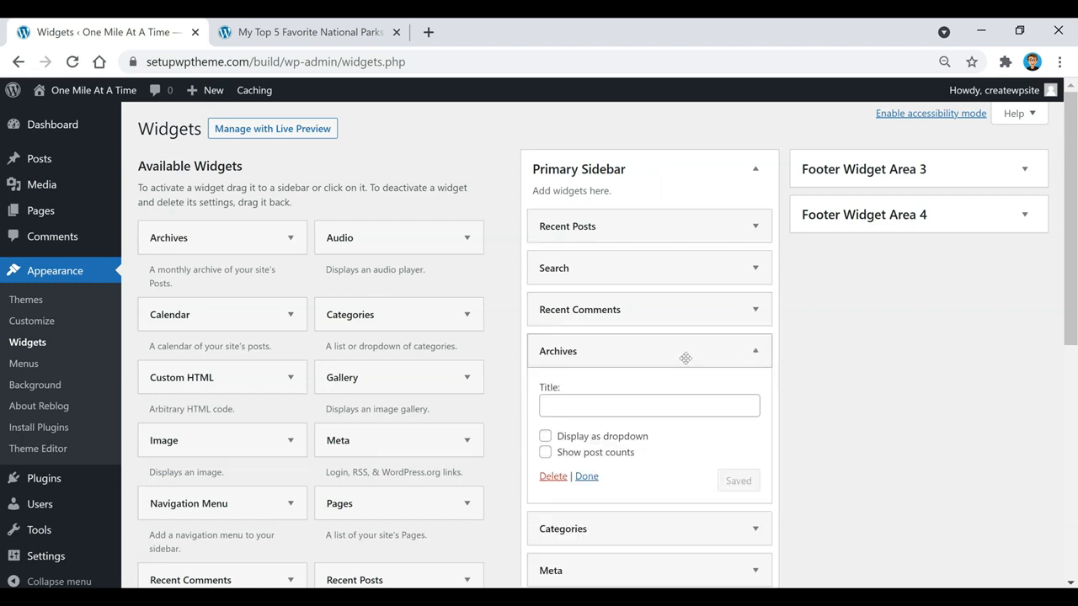
click(548, 478)
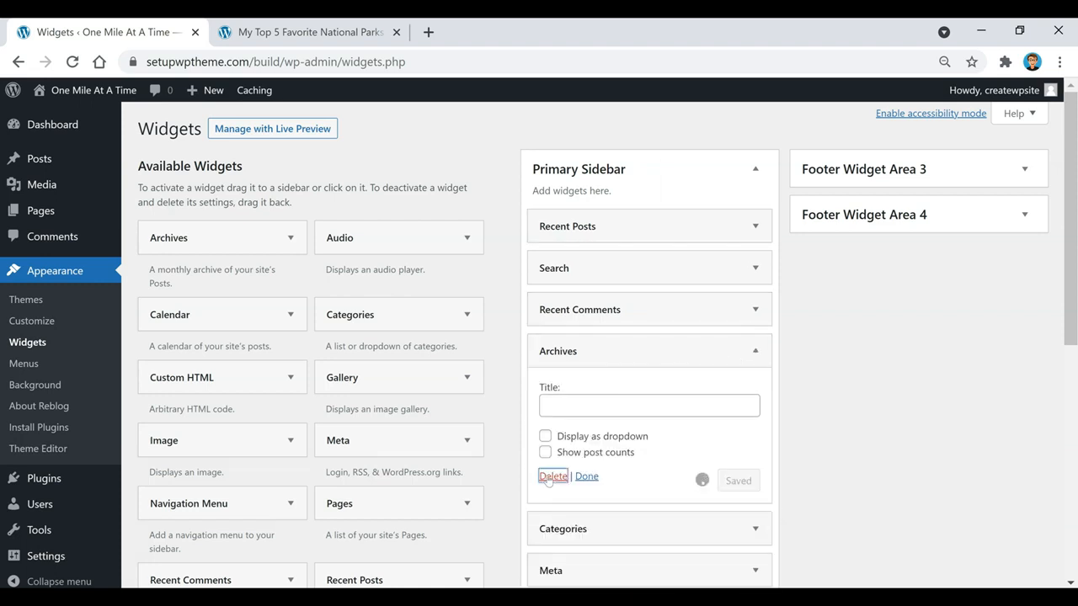
click(609, 393)
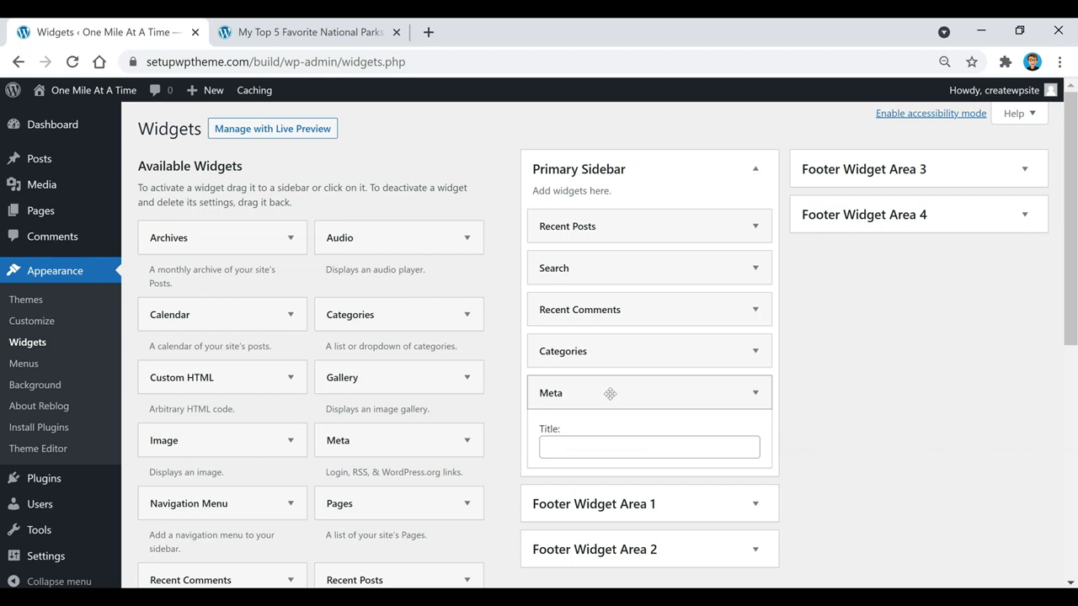
click(549, 478)
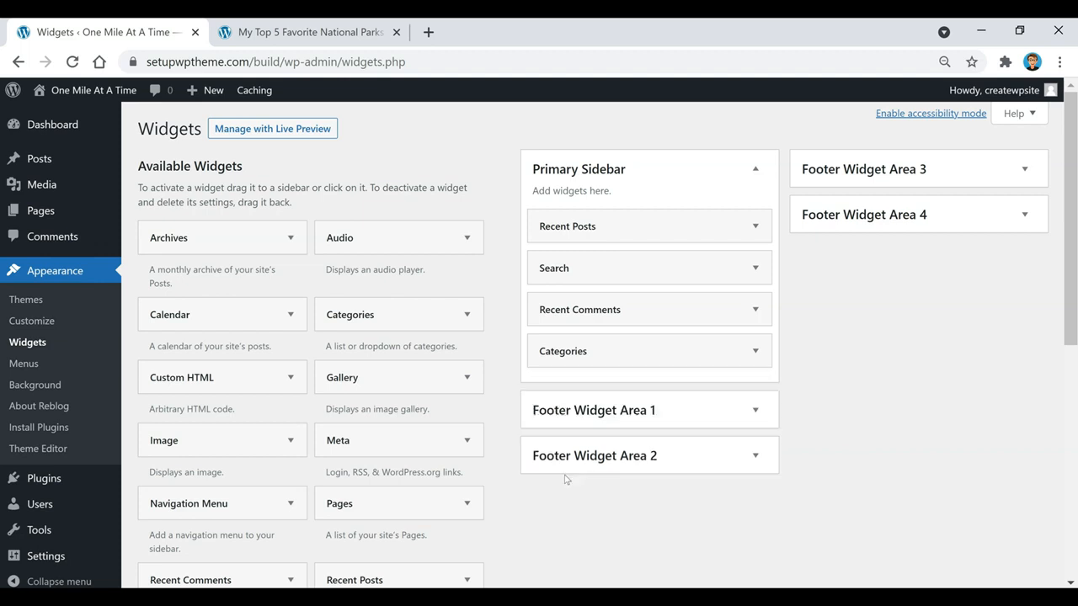
Move the Search widget to the top of the Primary Sidebar, above Recent Posts
drag(582, 268, 605, 239)
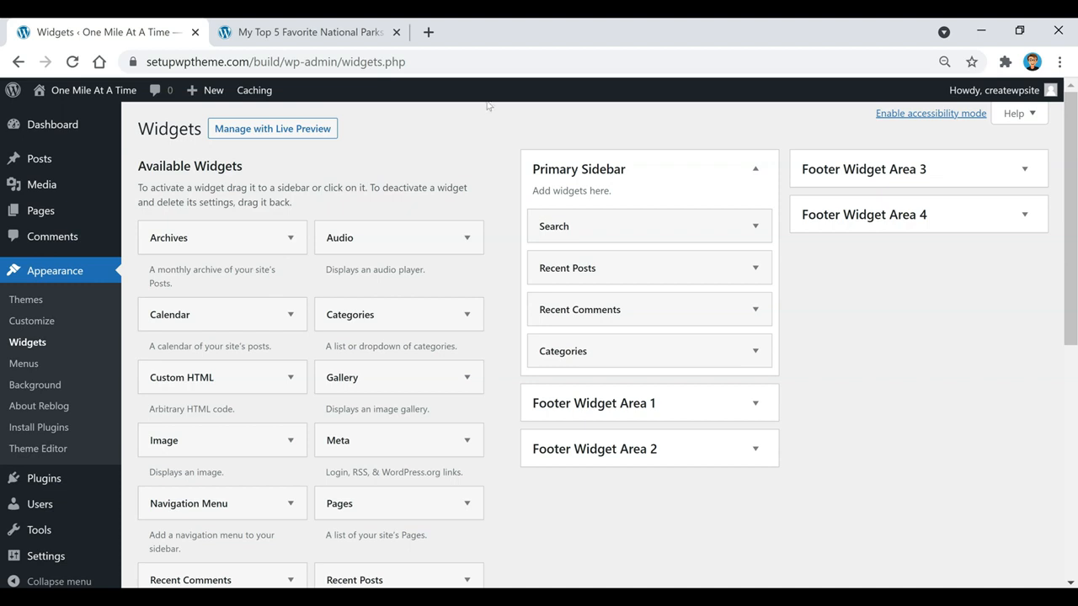
scroll(463, 139, down, 1)
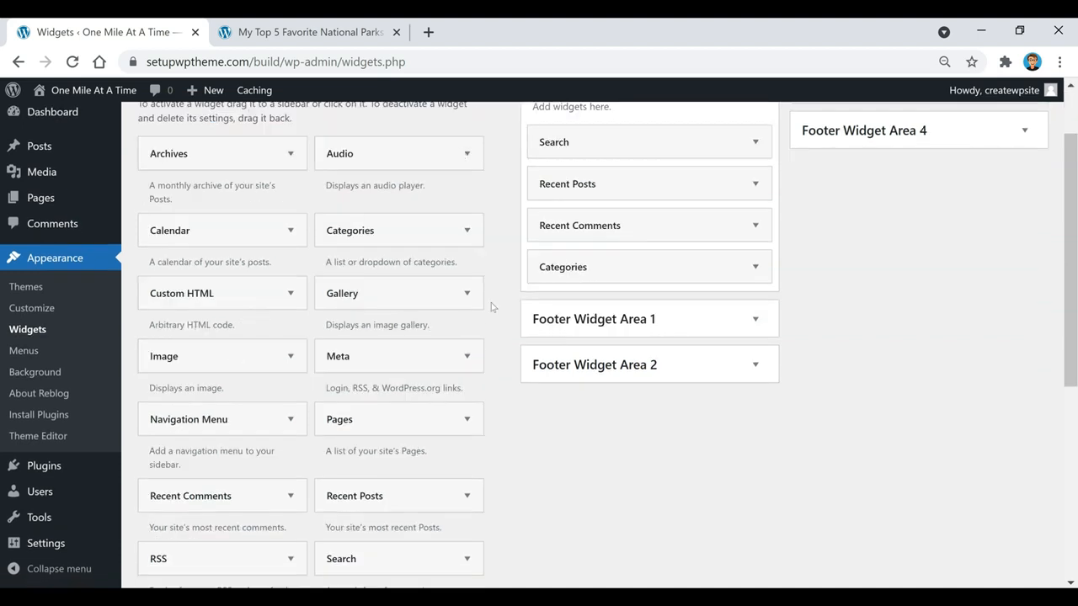
scroll(354, 422, up, 1)
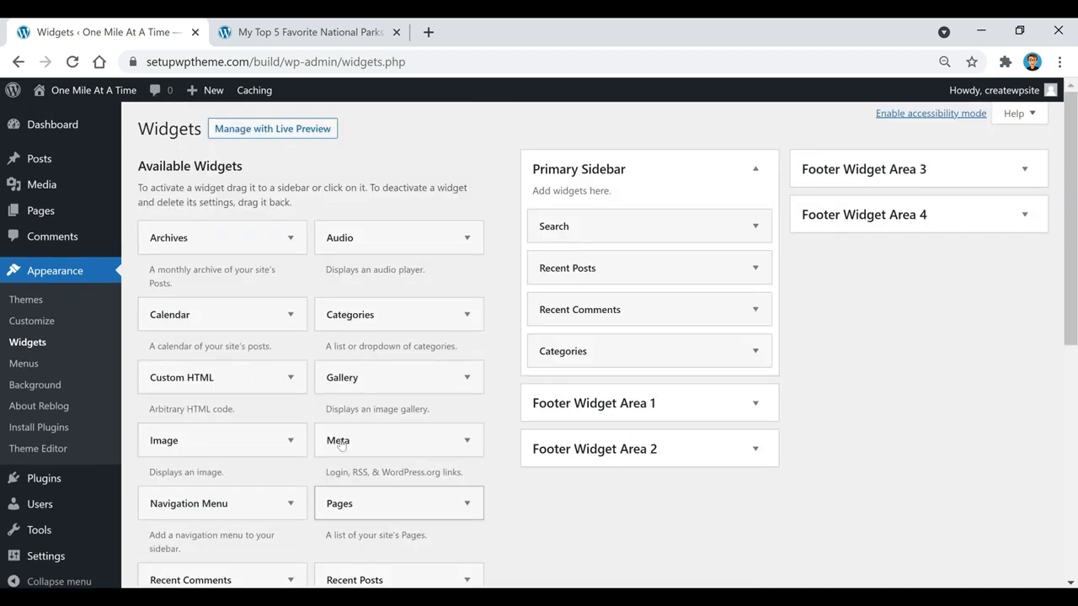
scroll(262, 300, down, 2)
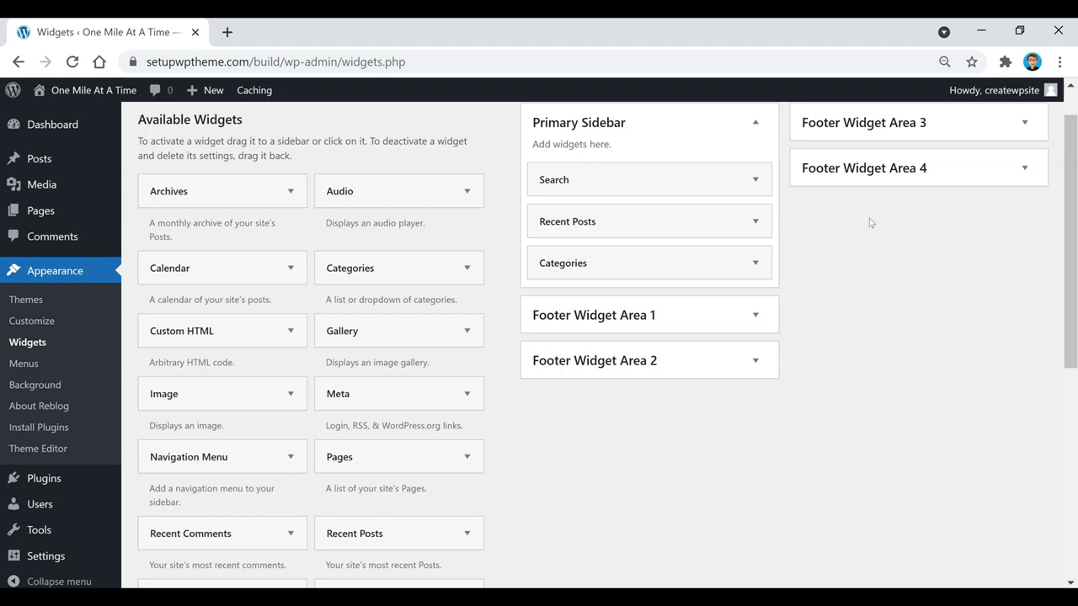
Add an Image widget below Search showing the Expedia ad image
drag(183, 401, 580, 221)
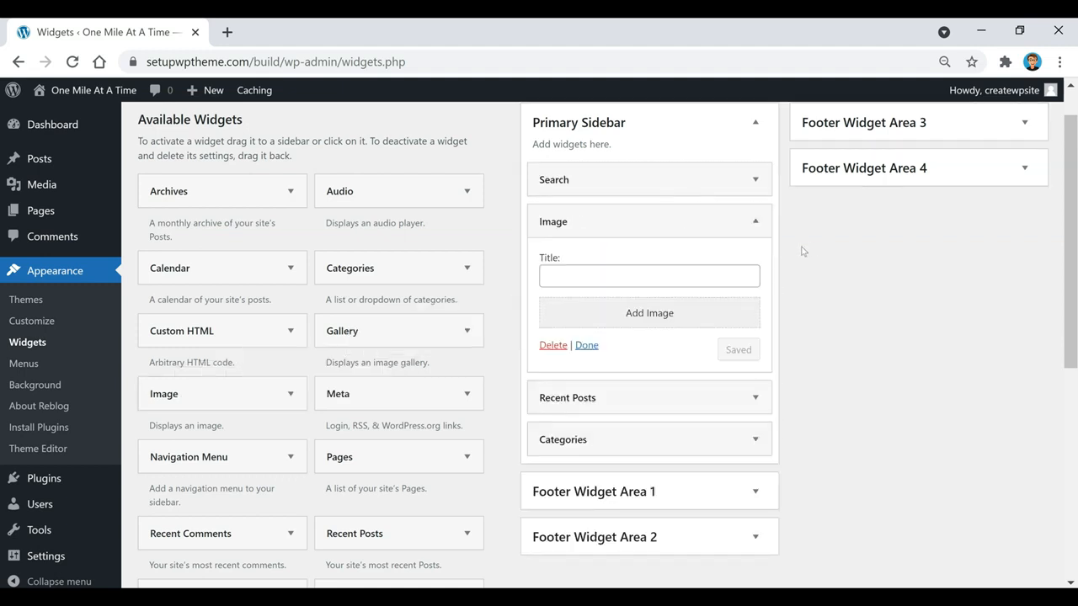
click(654, 313)
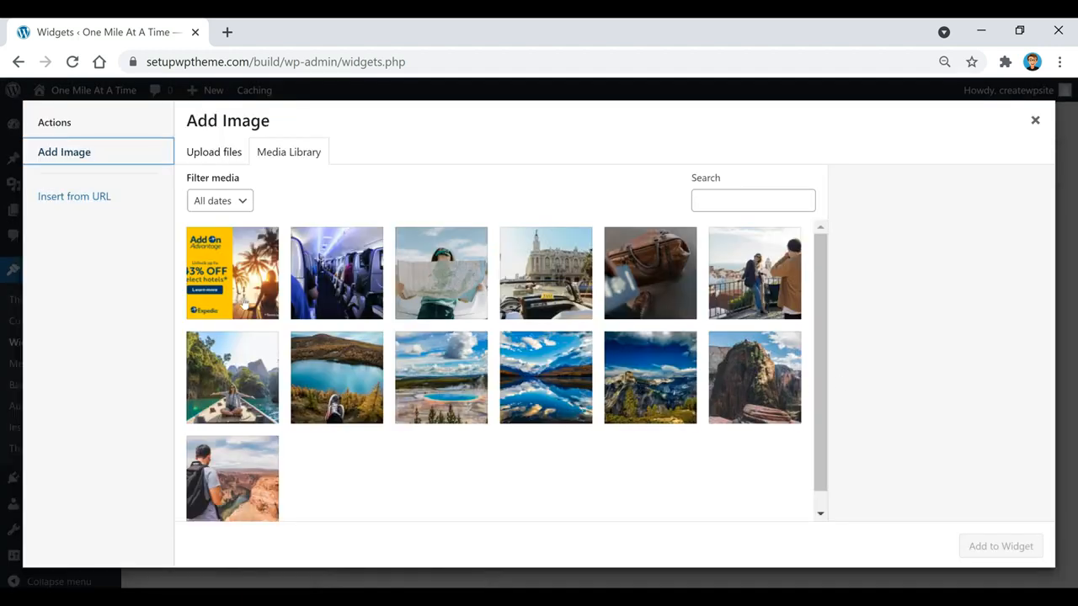
click(243, 299)
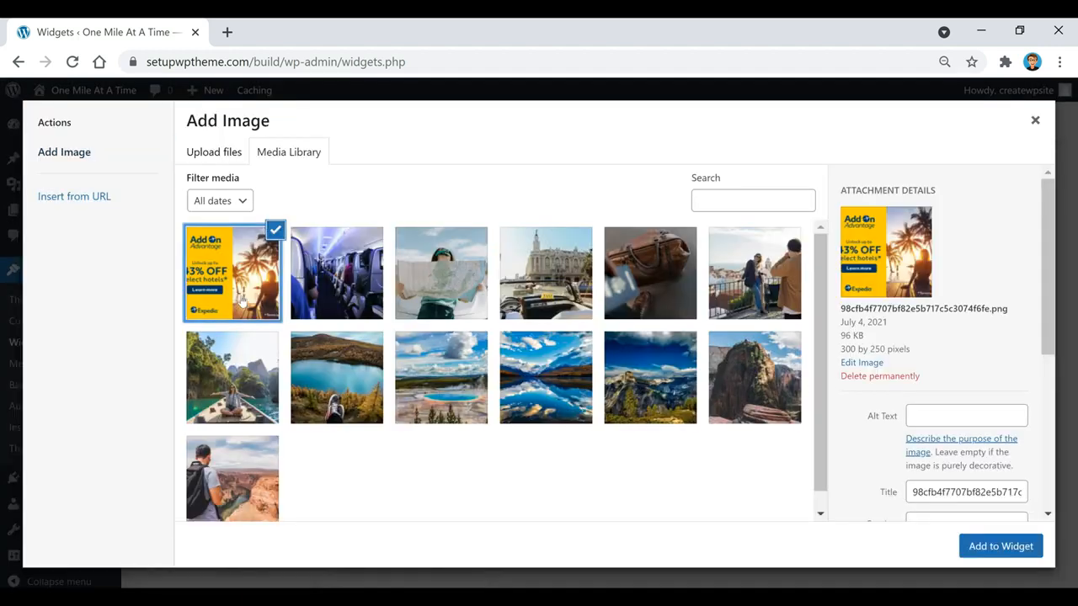
click(1001, 547)
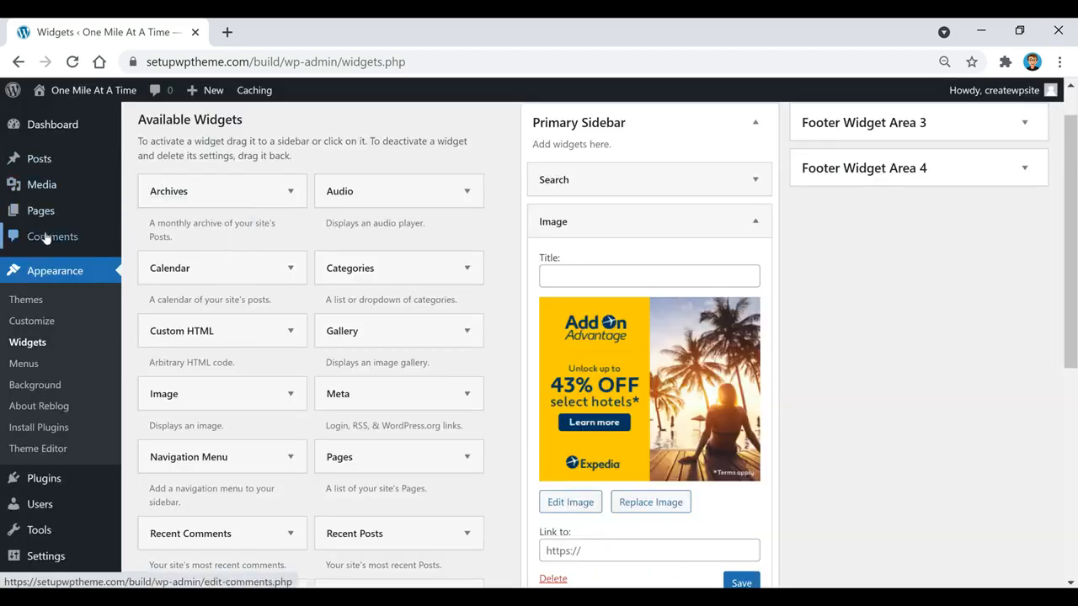
mouse_move(38, 183)
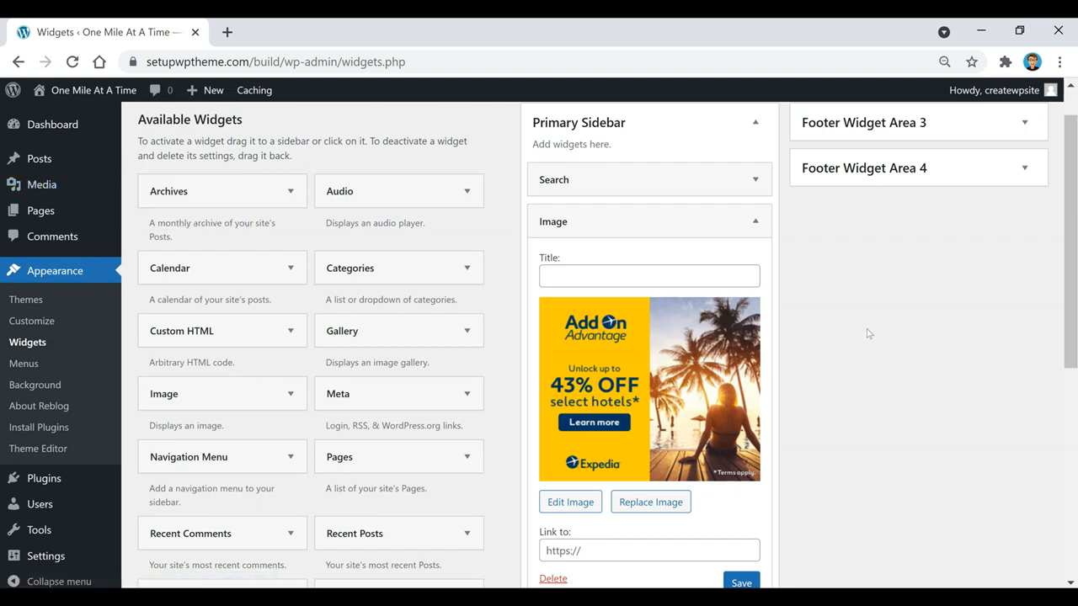
scroll(868, 334, down, 1)
click(593, 467)
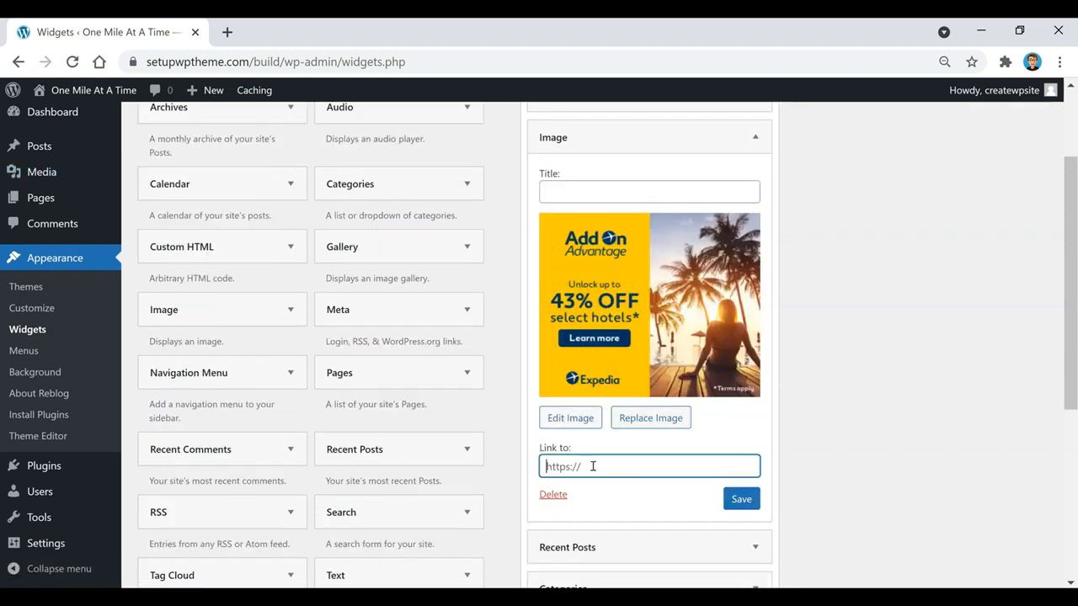
text(https://www.expedia.com/Hotels)
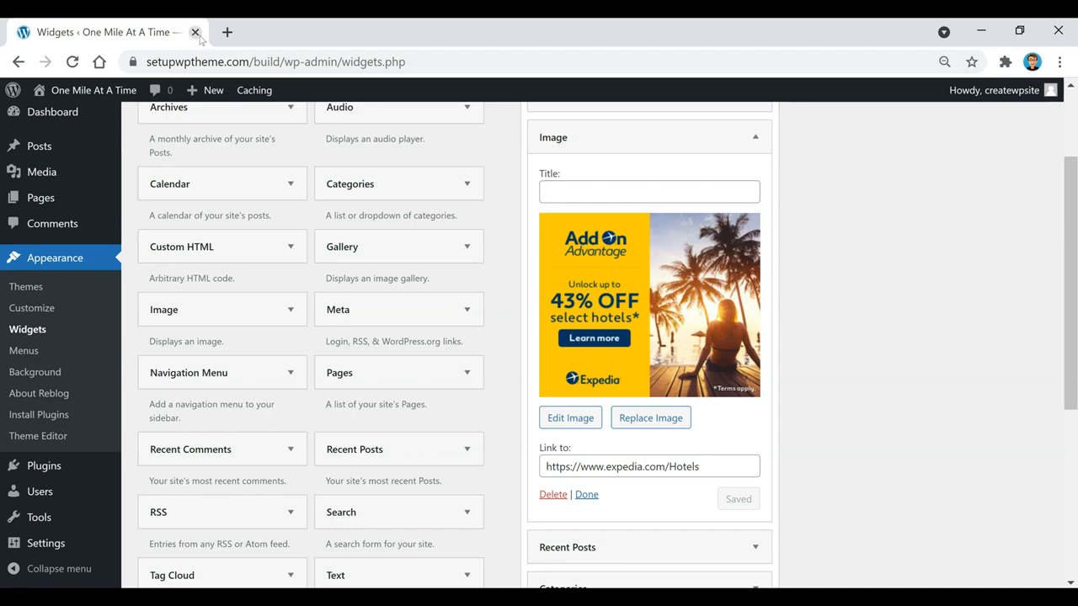
right_click(57, 94)
click(89, 107)
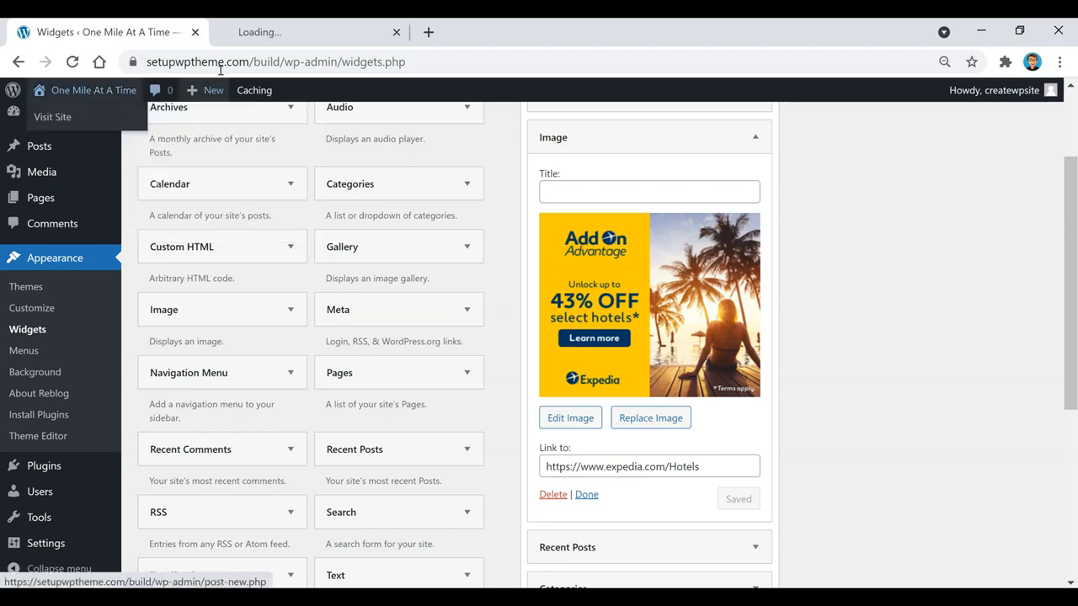
On the live site, open the national parks post and test the sidebar ad's Expedia link
click(280, 41)
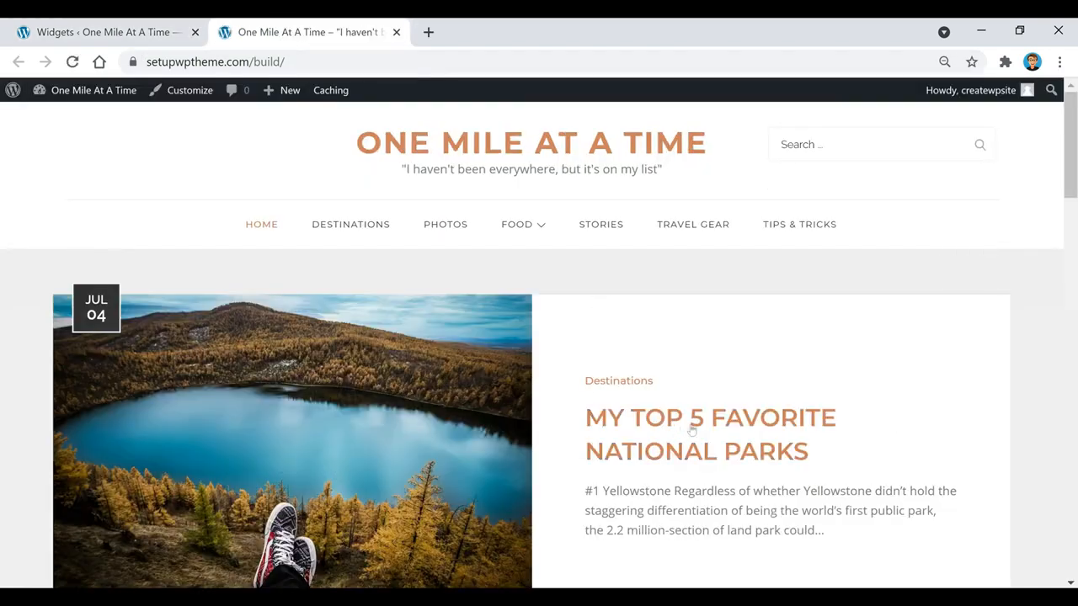
click(703, 425)
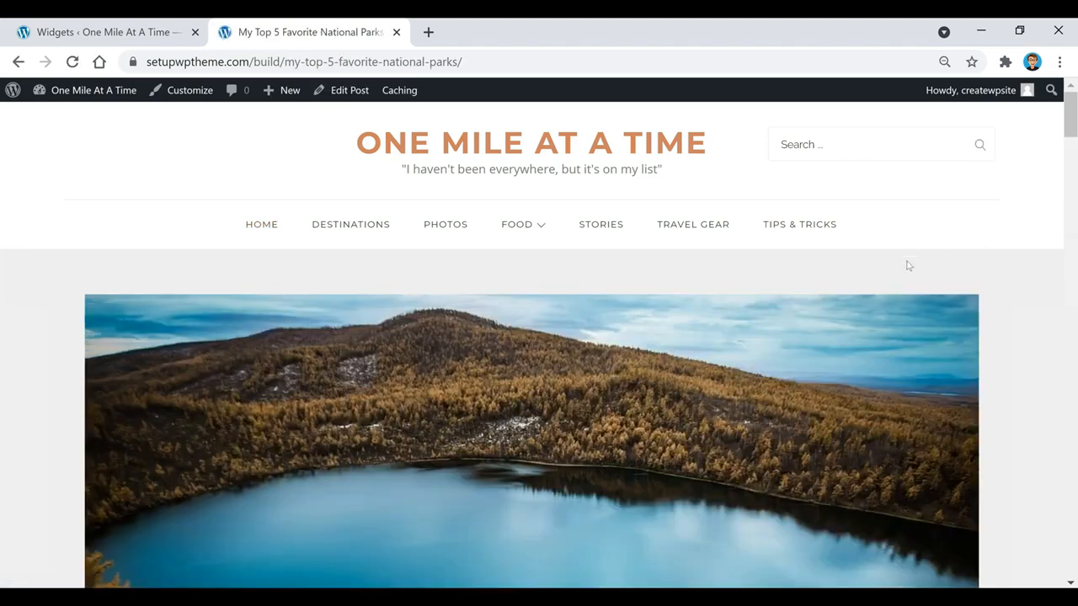
scroll(887, 263, down, 4)
scroll(886, 268, down, 7)
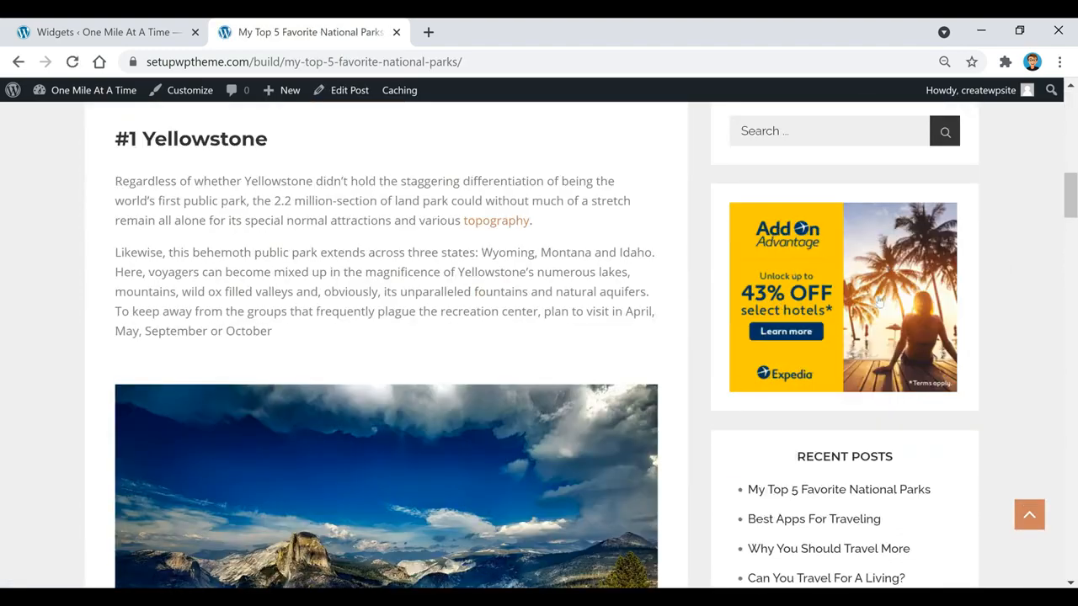
click(845, 268)
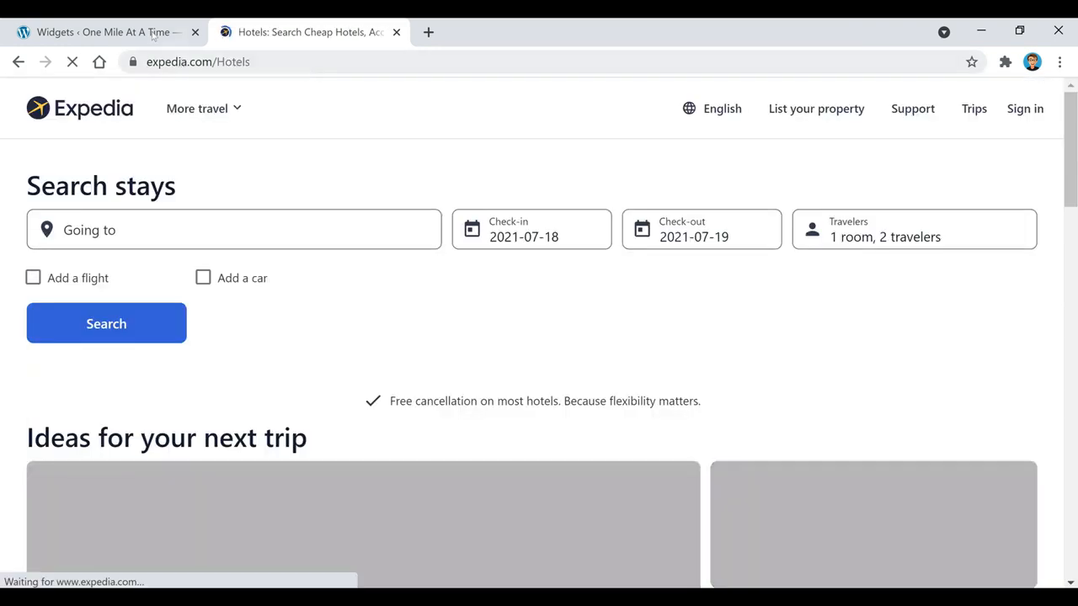
Return to the site homepage tab and launch the live Customizer
click(128, 34)
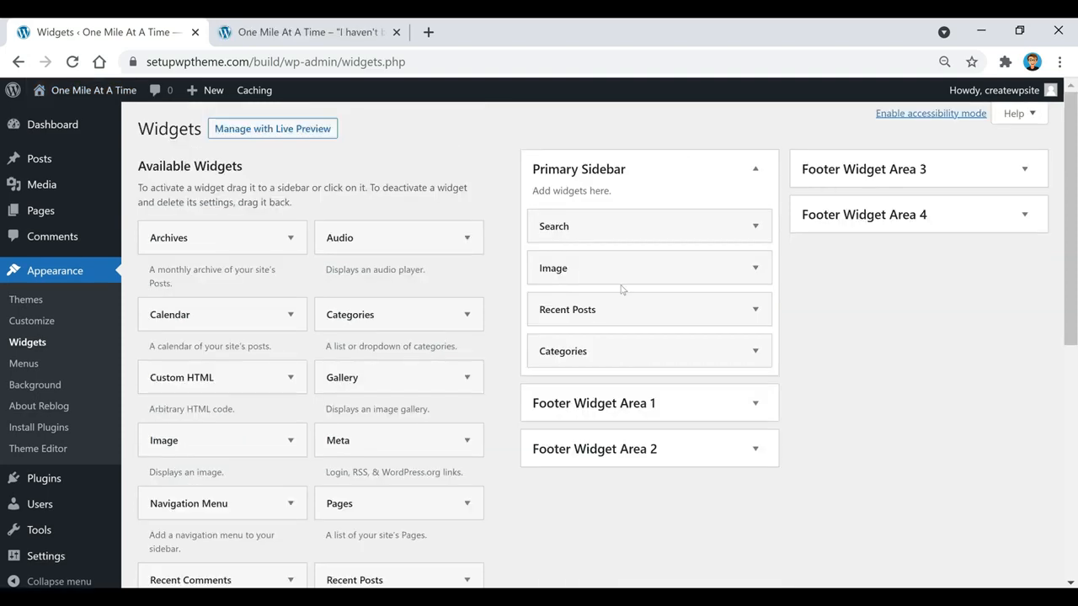
click(324, 38)
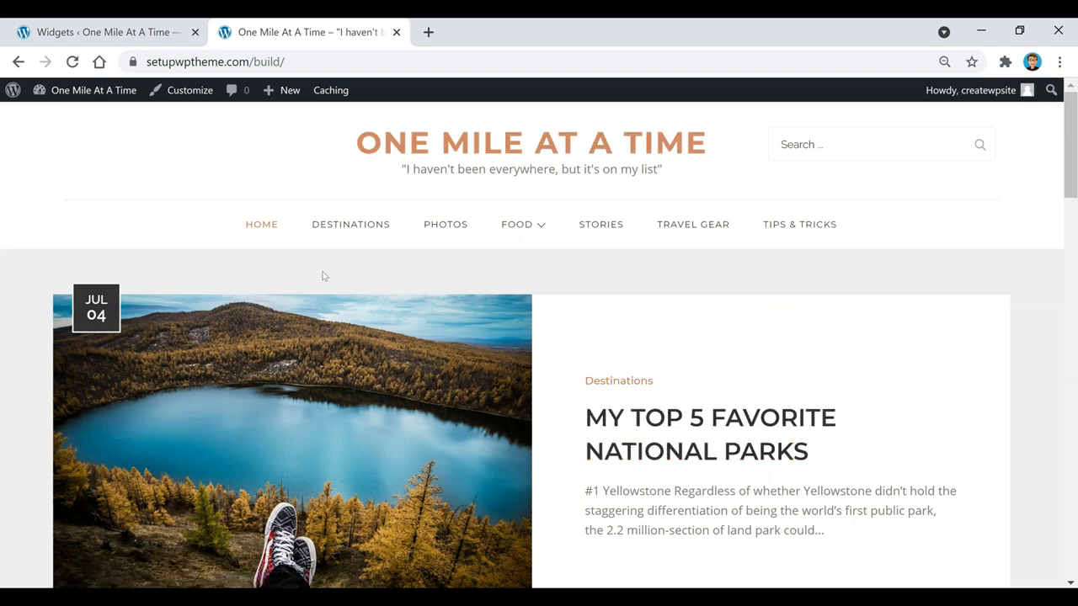
click(186, 90)
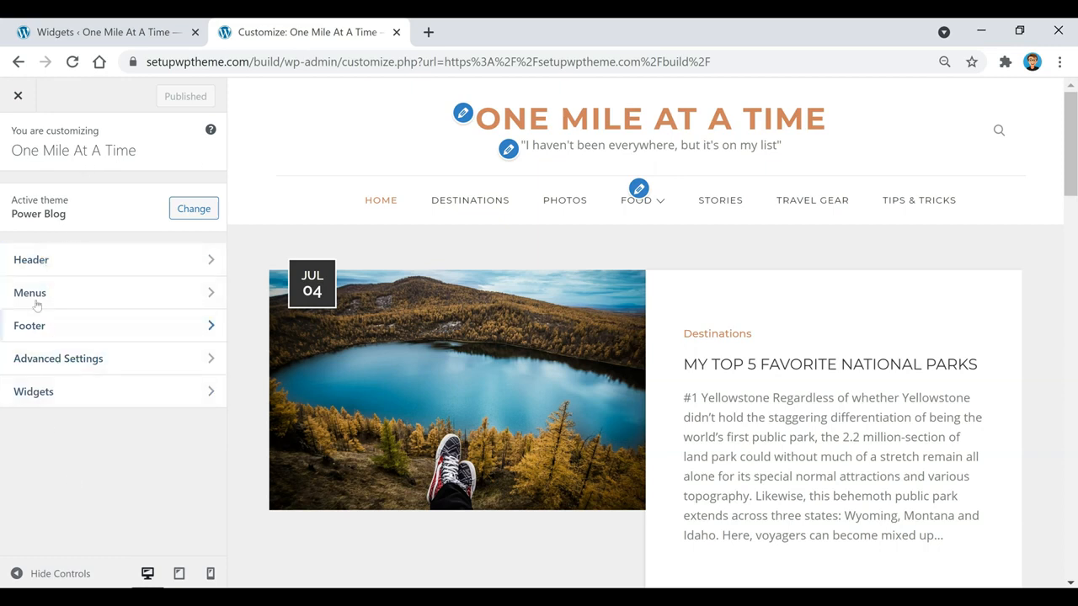
click(84, 259)
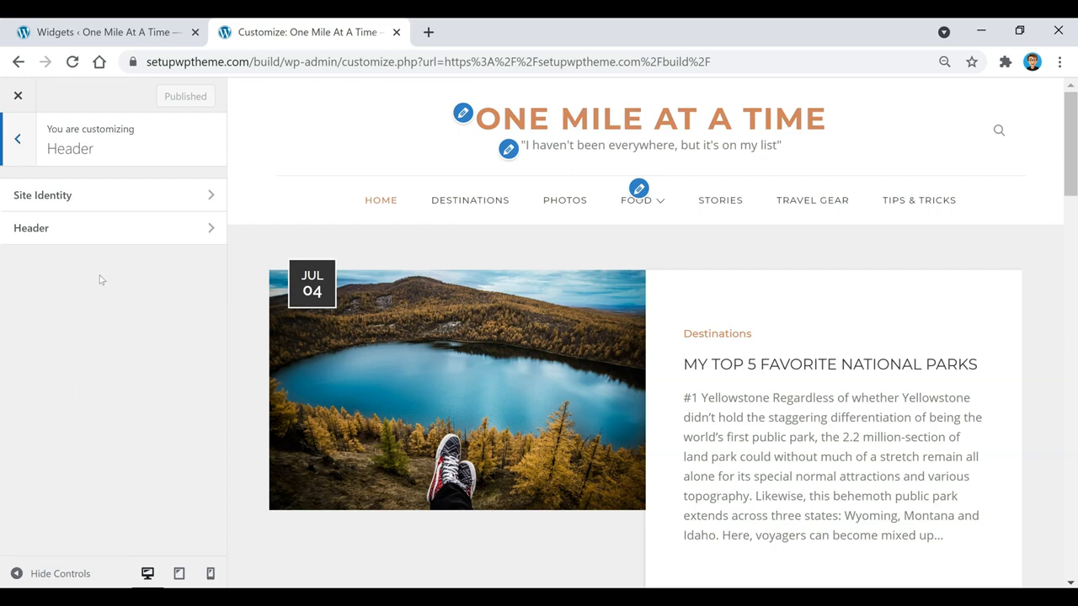
click(79, 201)
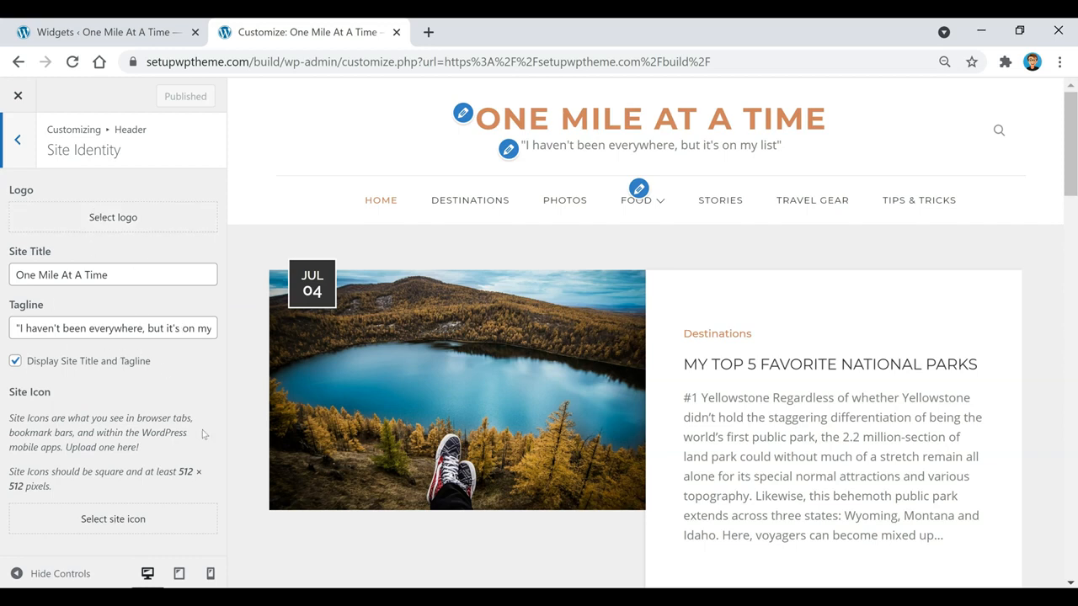
click(19, 140)
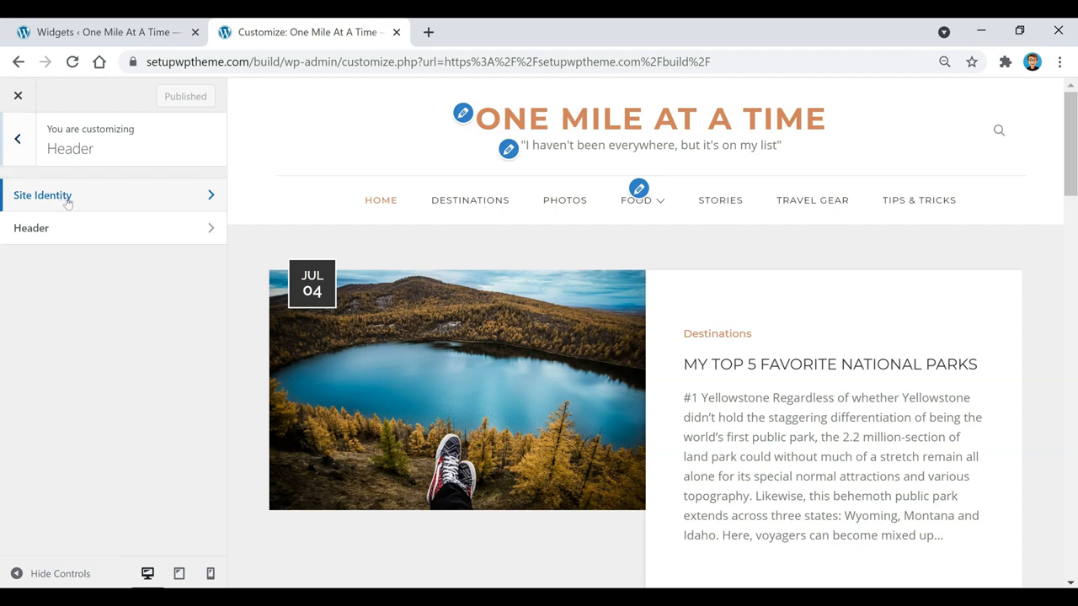
click(135, 229)
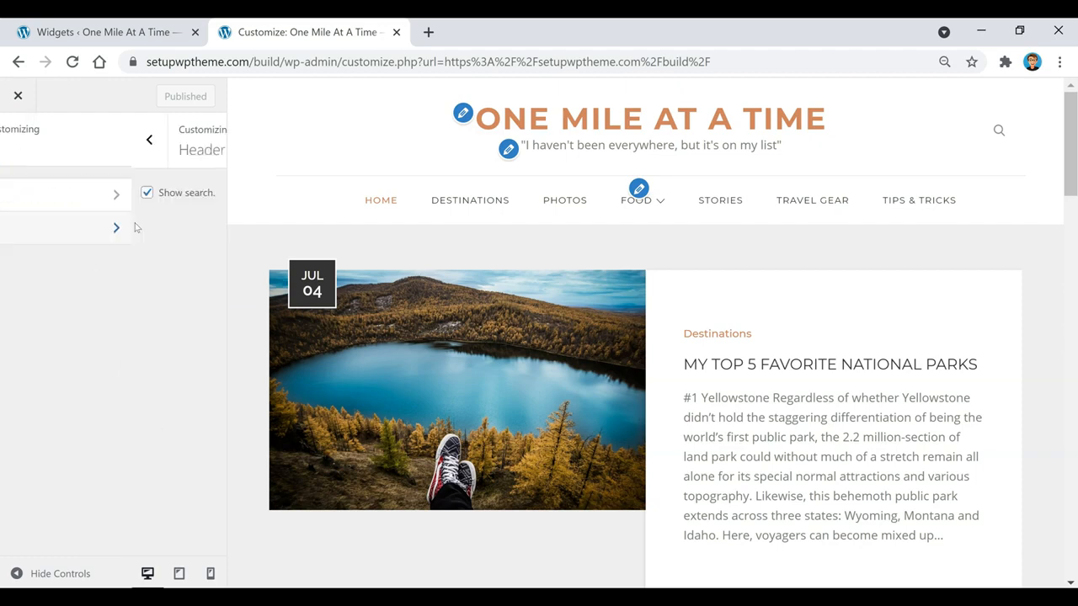
click(16, 193)
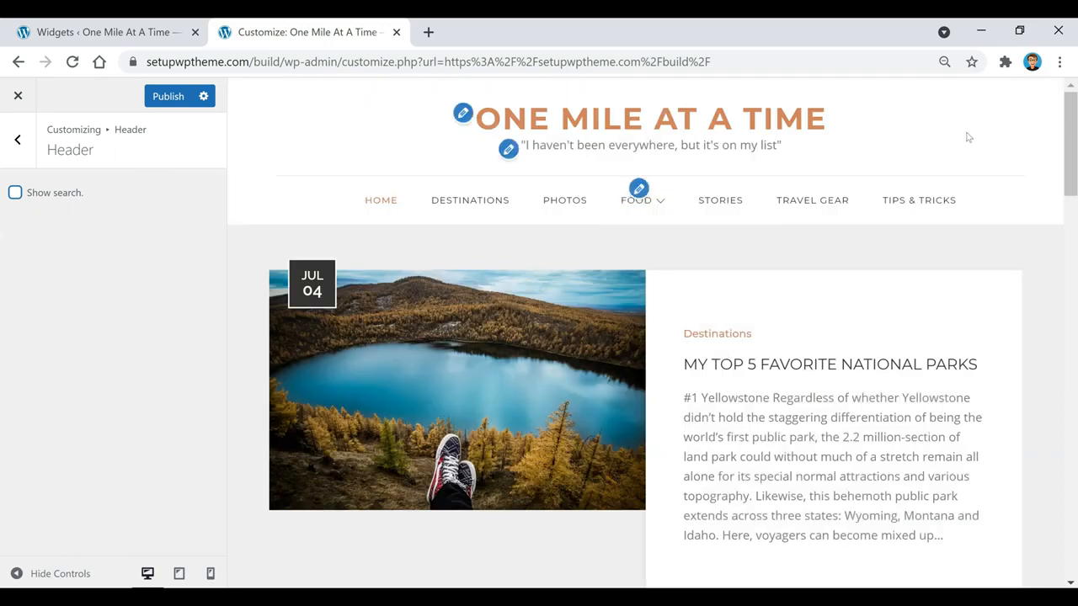
click(15, 194)
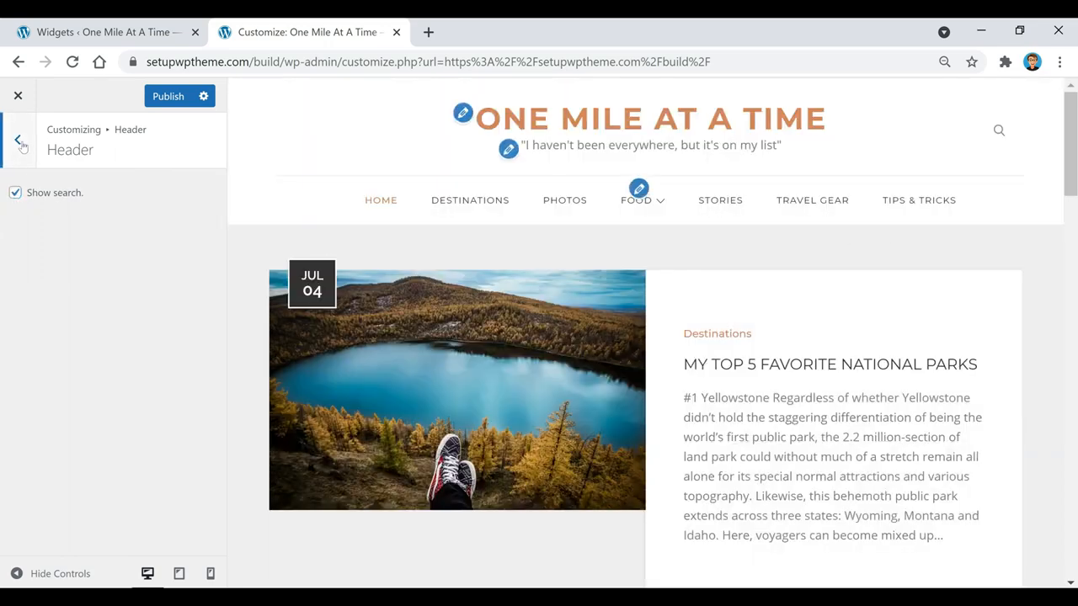
click(21, 143)
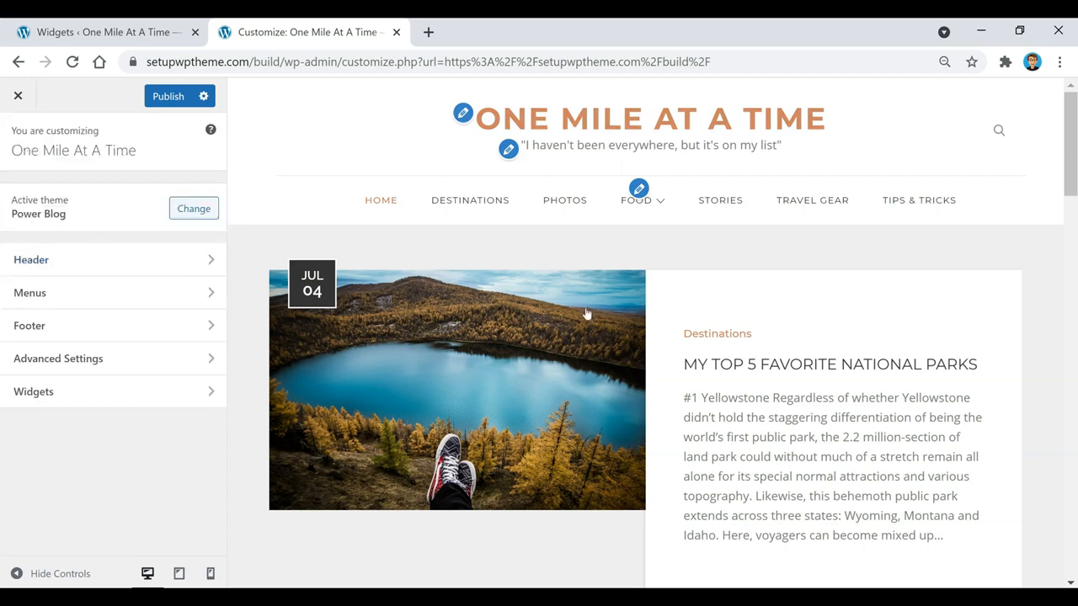
click(99, 369)
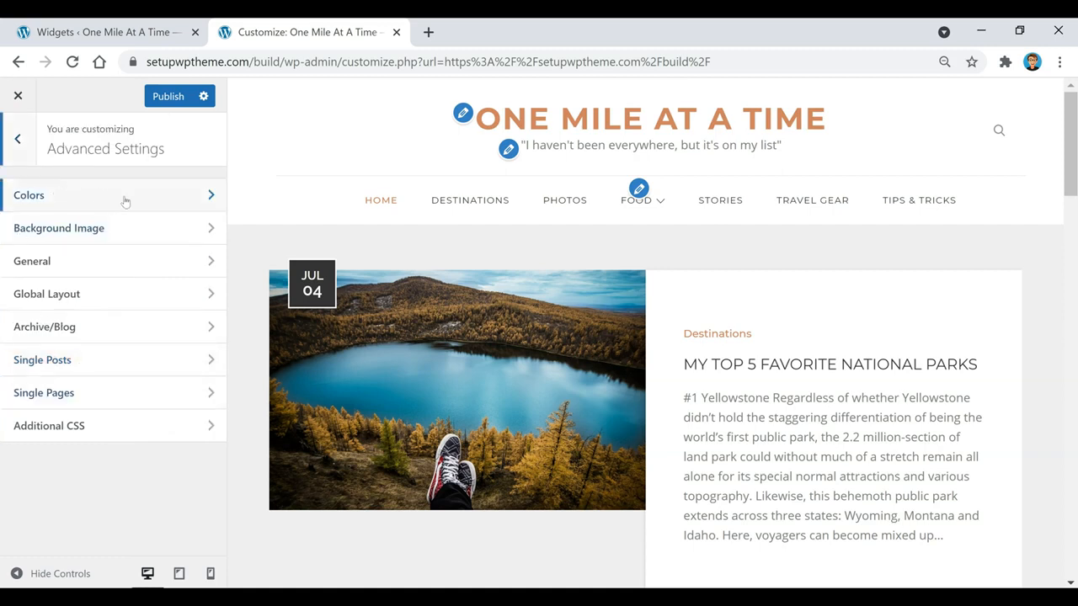
click(119, 198)
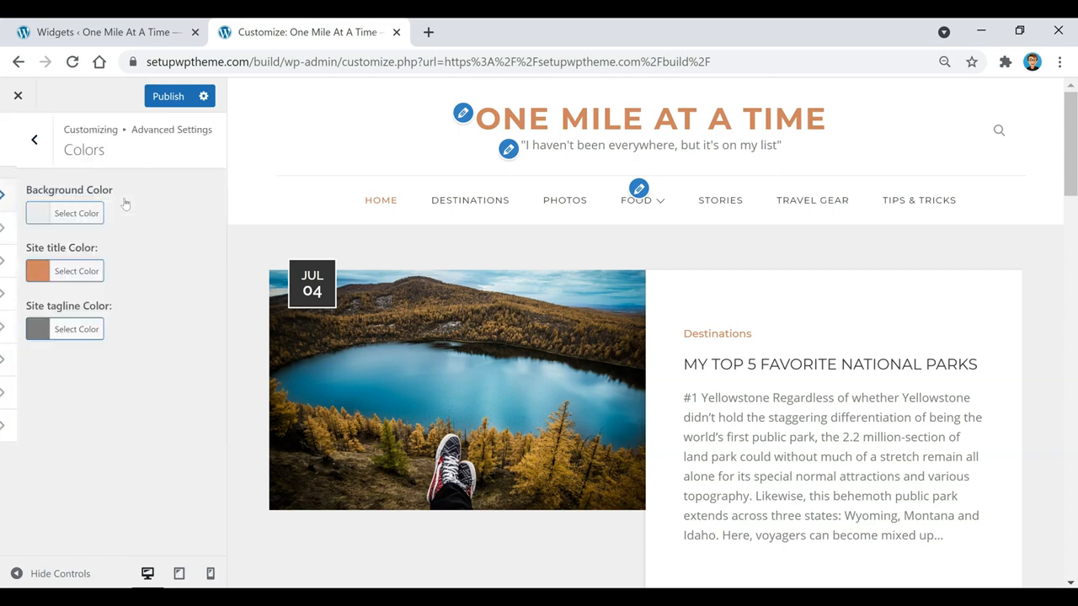
click(59, 214)
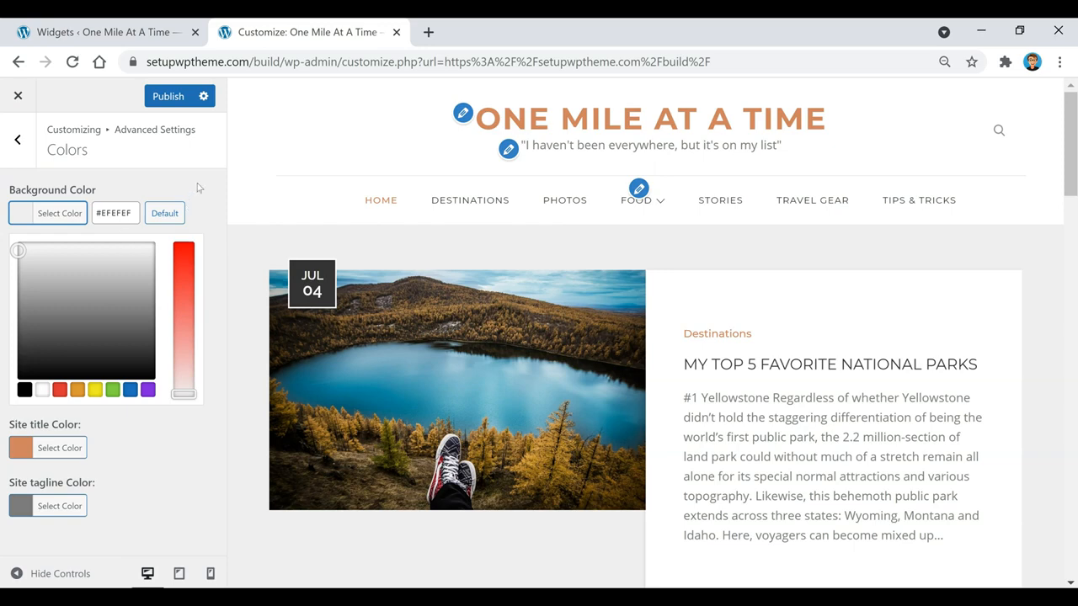
click(59, 213)
click(61, 213)
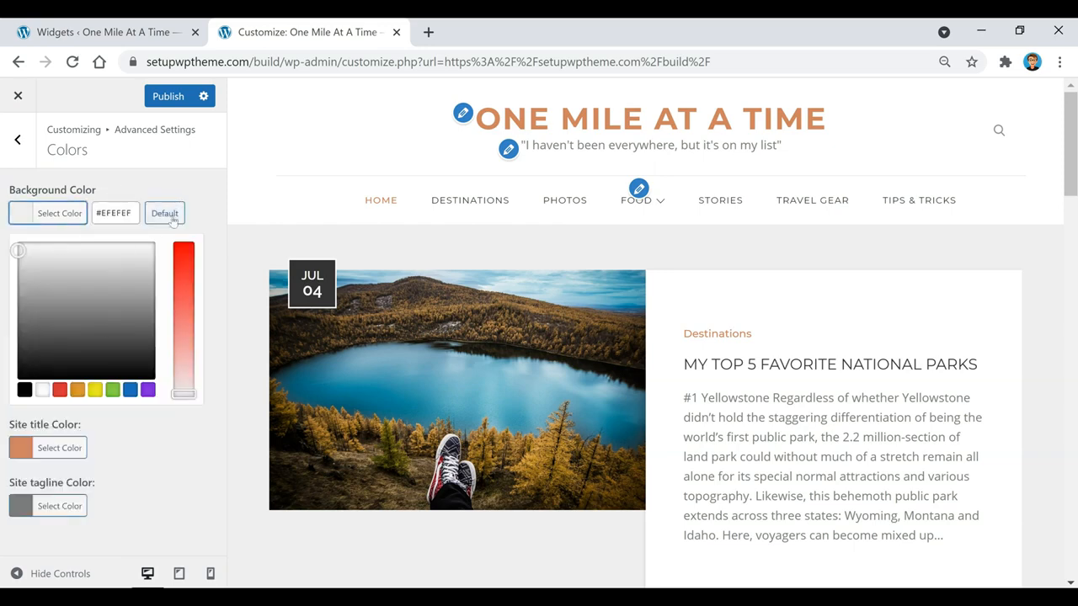
click(17, 139)
click(154, 242)
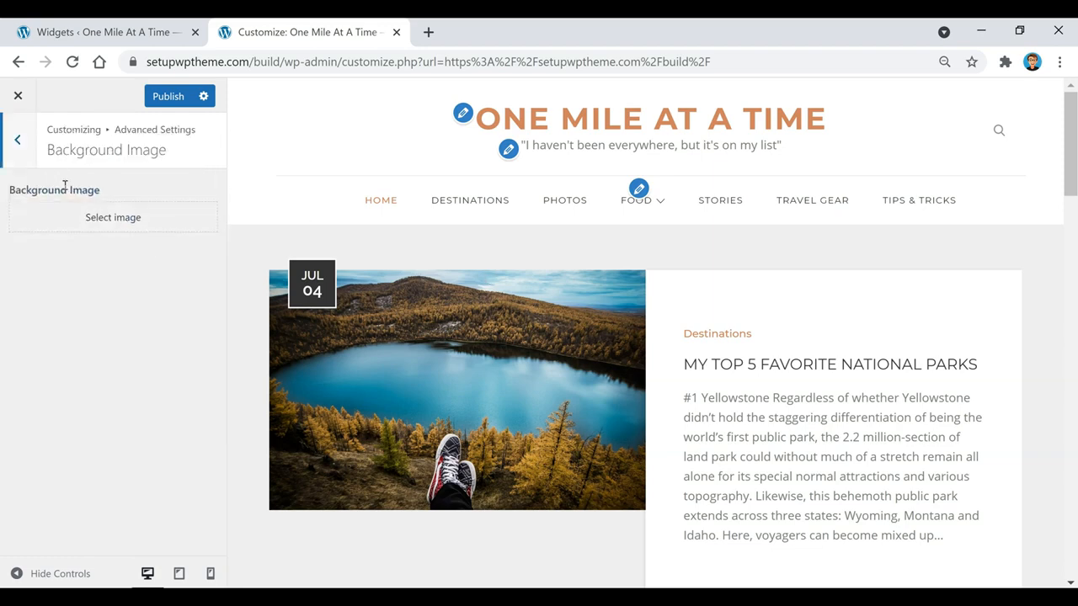
click(31, 146)
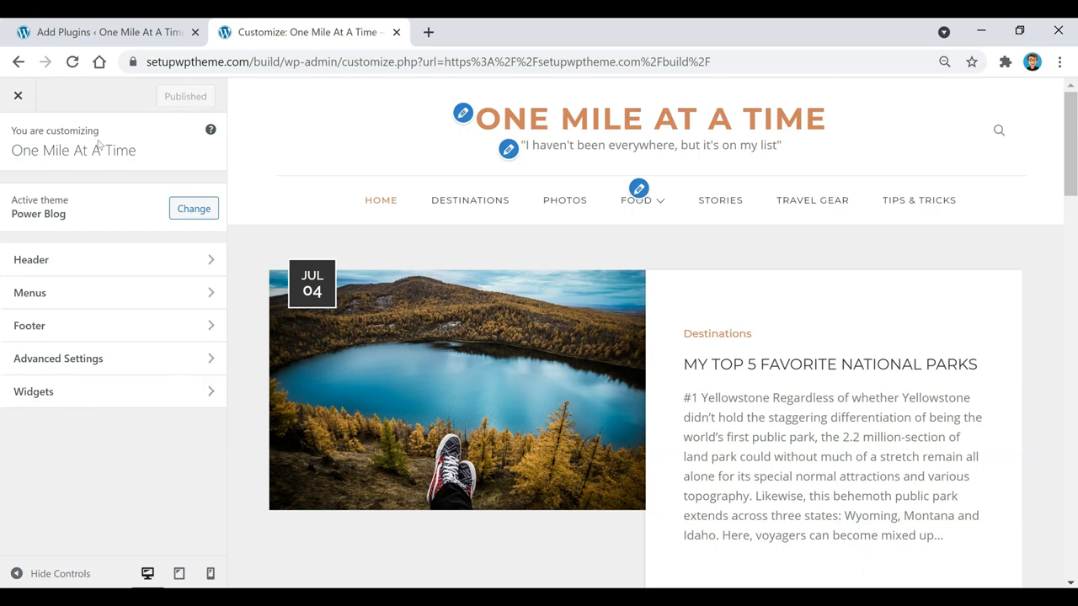
click(18, 95)
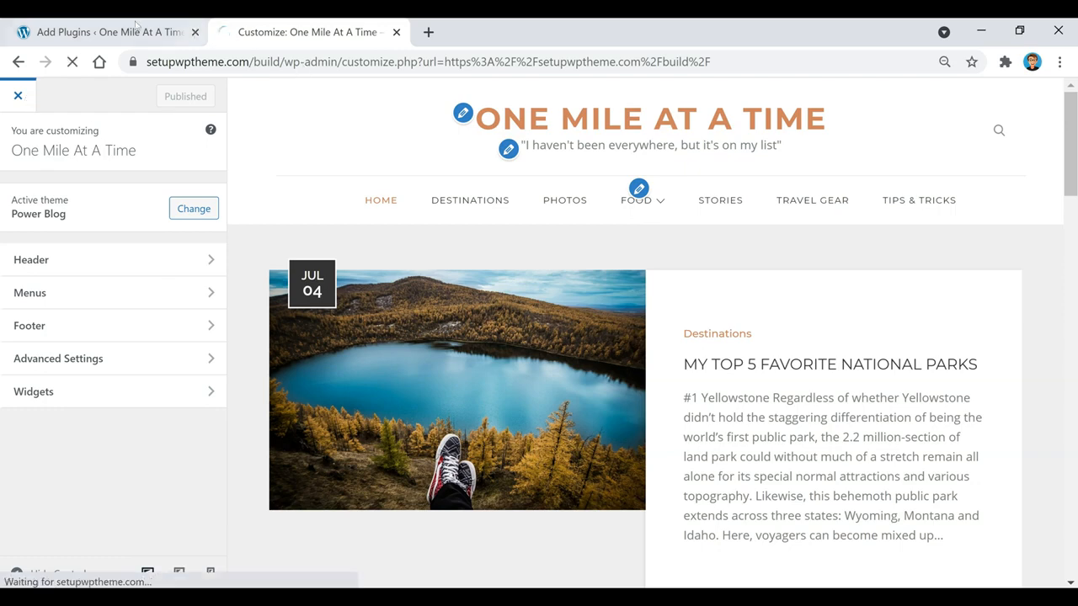
Go to Appearance > Themes, showing Power Blog active beside Reblog and Twenty Twenty-One
click(172, 32)
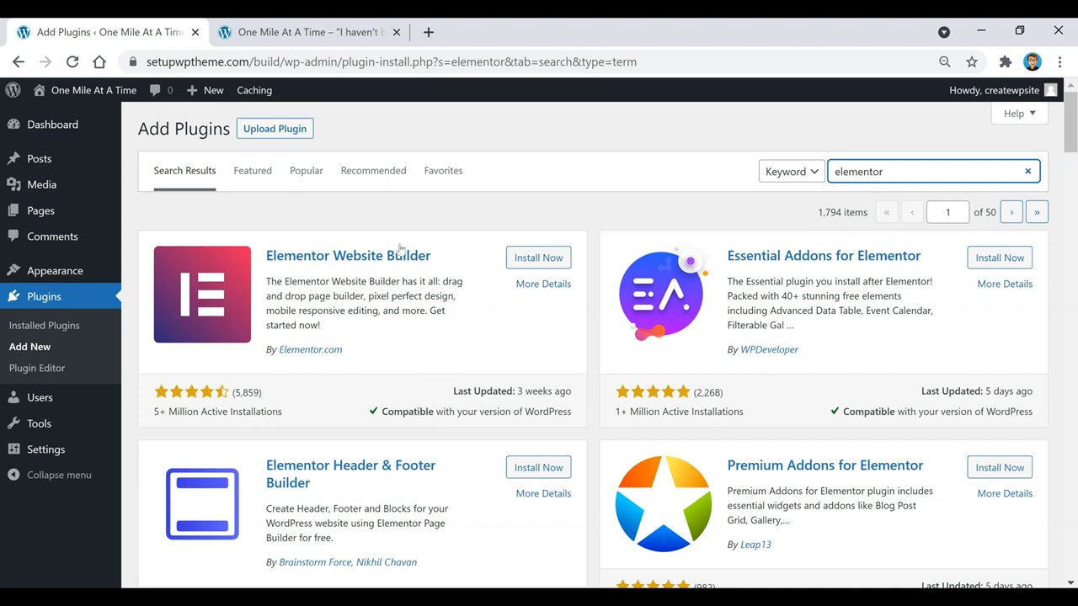
mouse_move(53, 274)
click(150, 275)
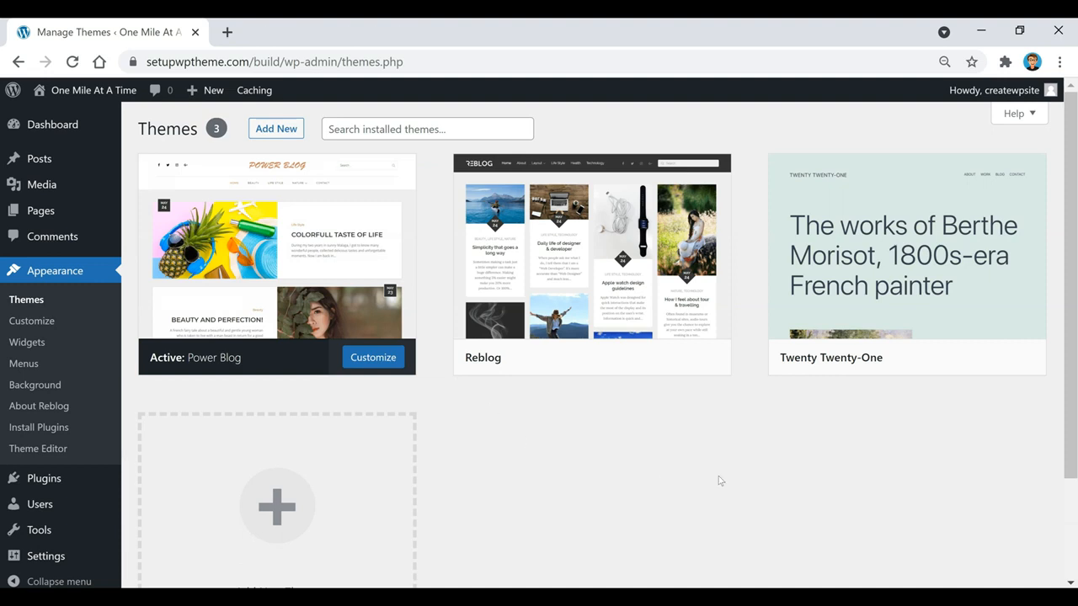
Visit the live homepage and scroll through its posts, such as Why You Should Travel More
click(92, 91)
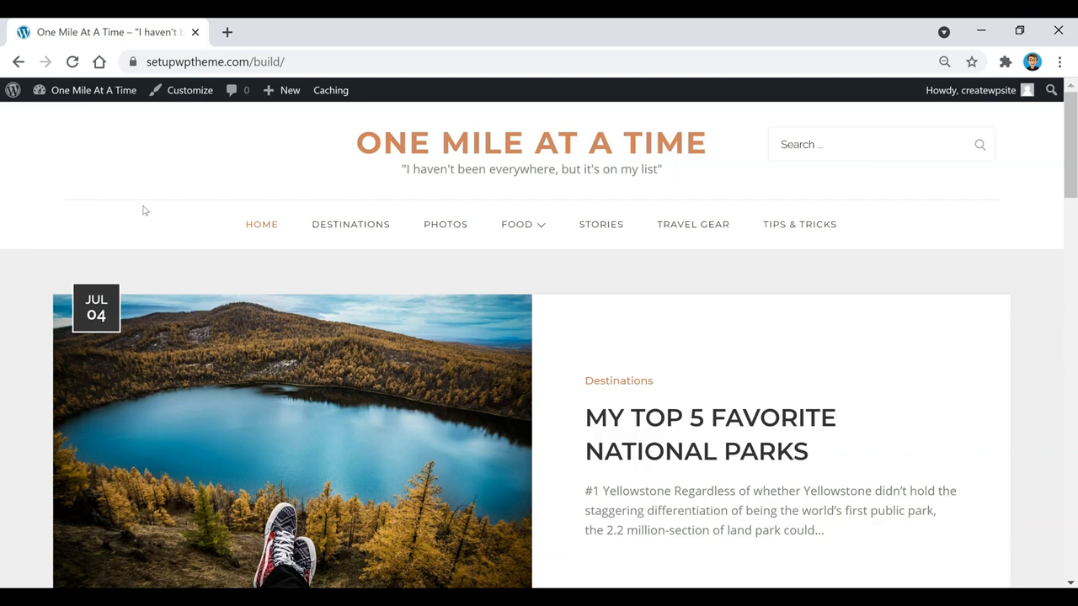
scroll(657, 215, down, 4)
scroll(565, 360, down, 5)
scroll(564, 360, down, 4)
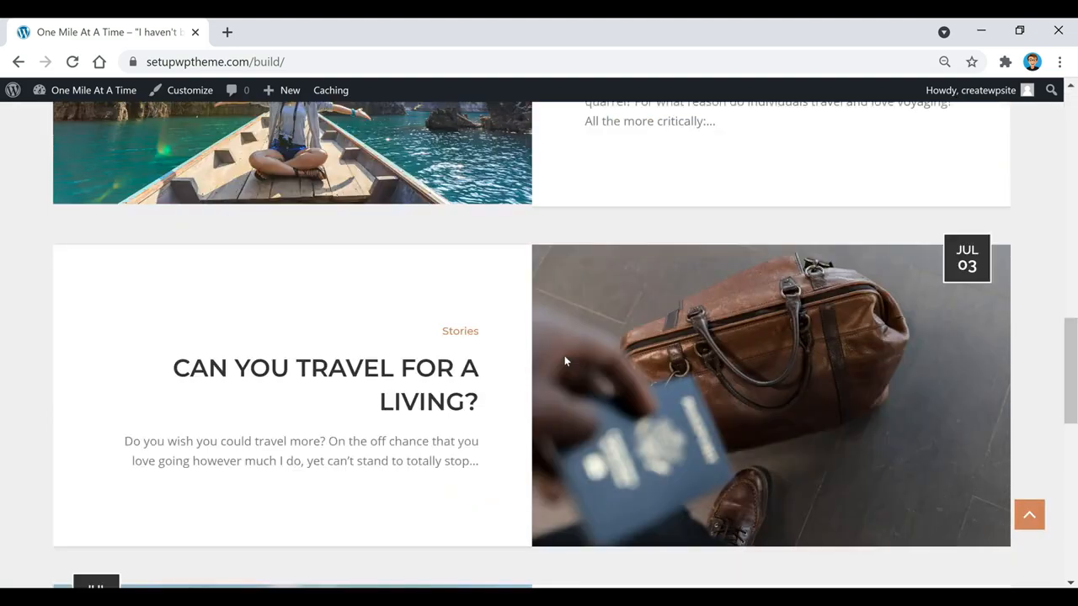
scroll(539, 374, down, 2)
scroll(508, 394, down, 6)
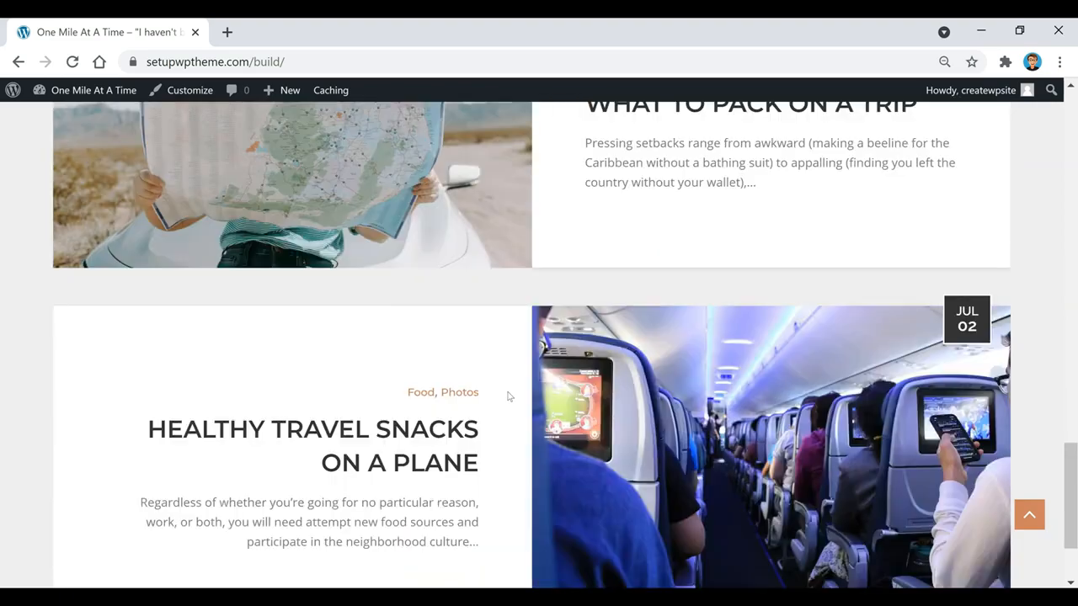
scroll(494, 435, up, 11)
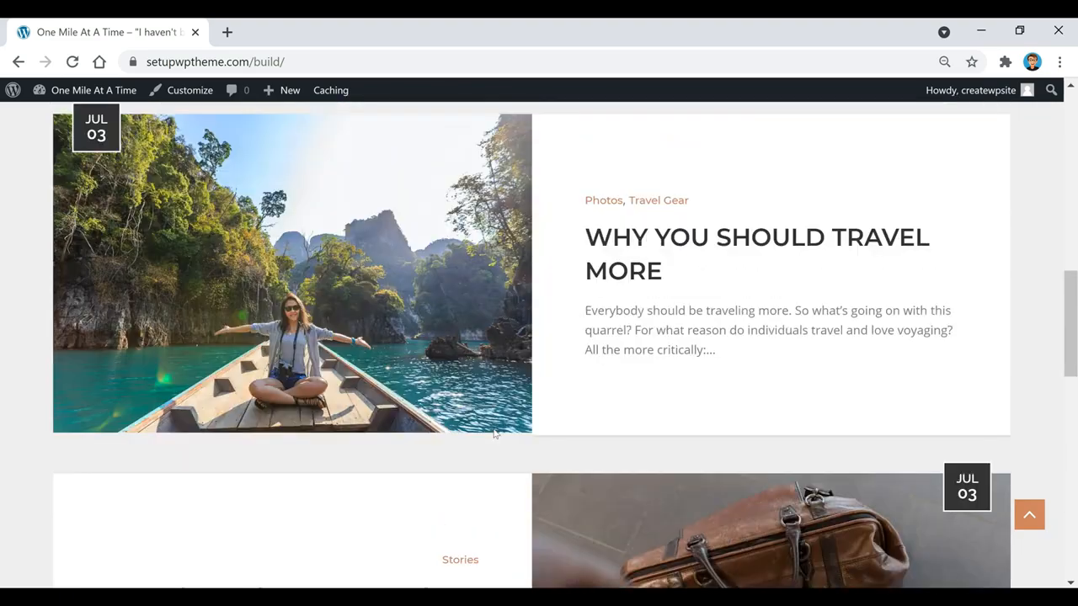
scroll(494, 434, up, 10)
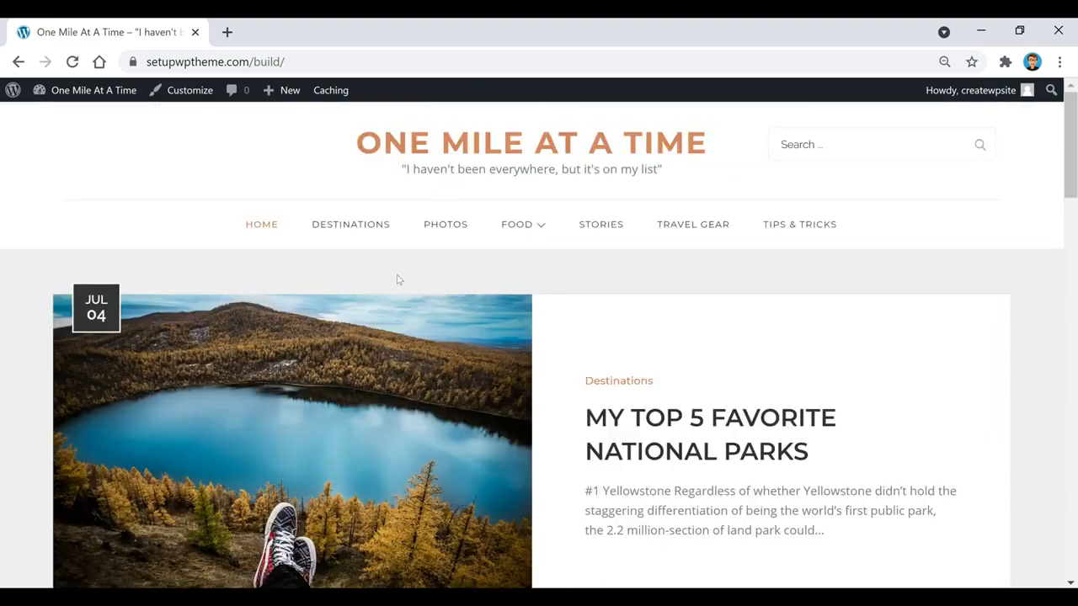